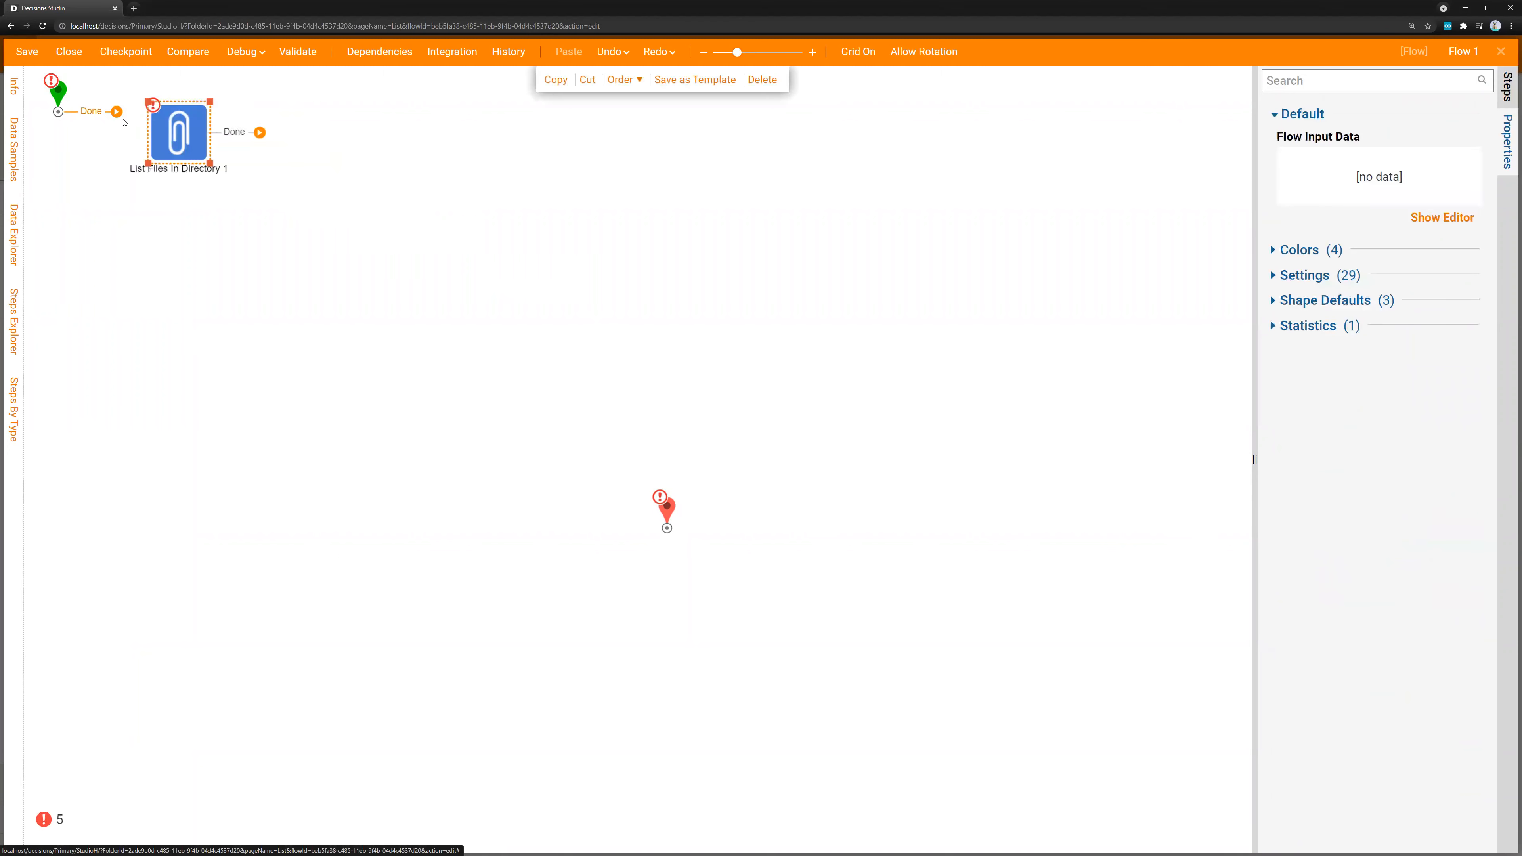
Set the List Files In Directory step's Directory Name to the constant C:\Test and connect its Done path to the end step
click(1449, 275)
click(1317, 209)
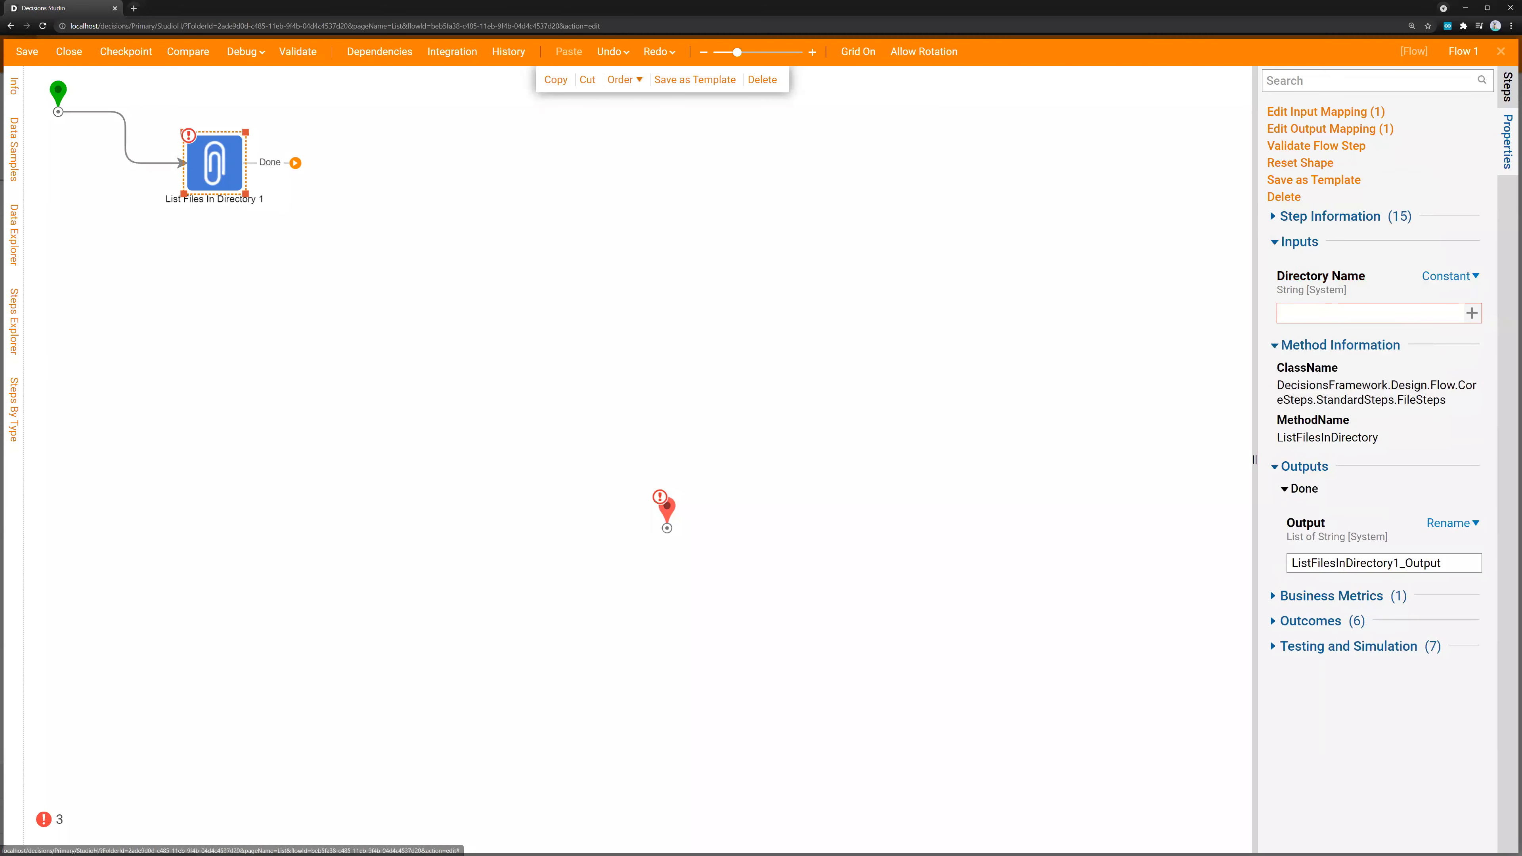
key(alt+Tab)
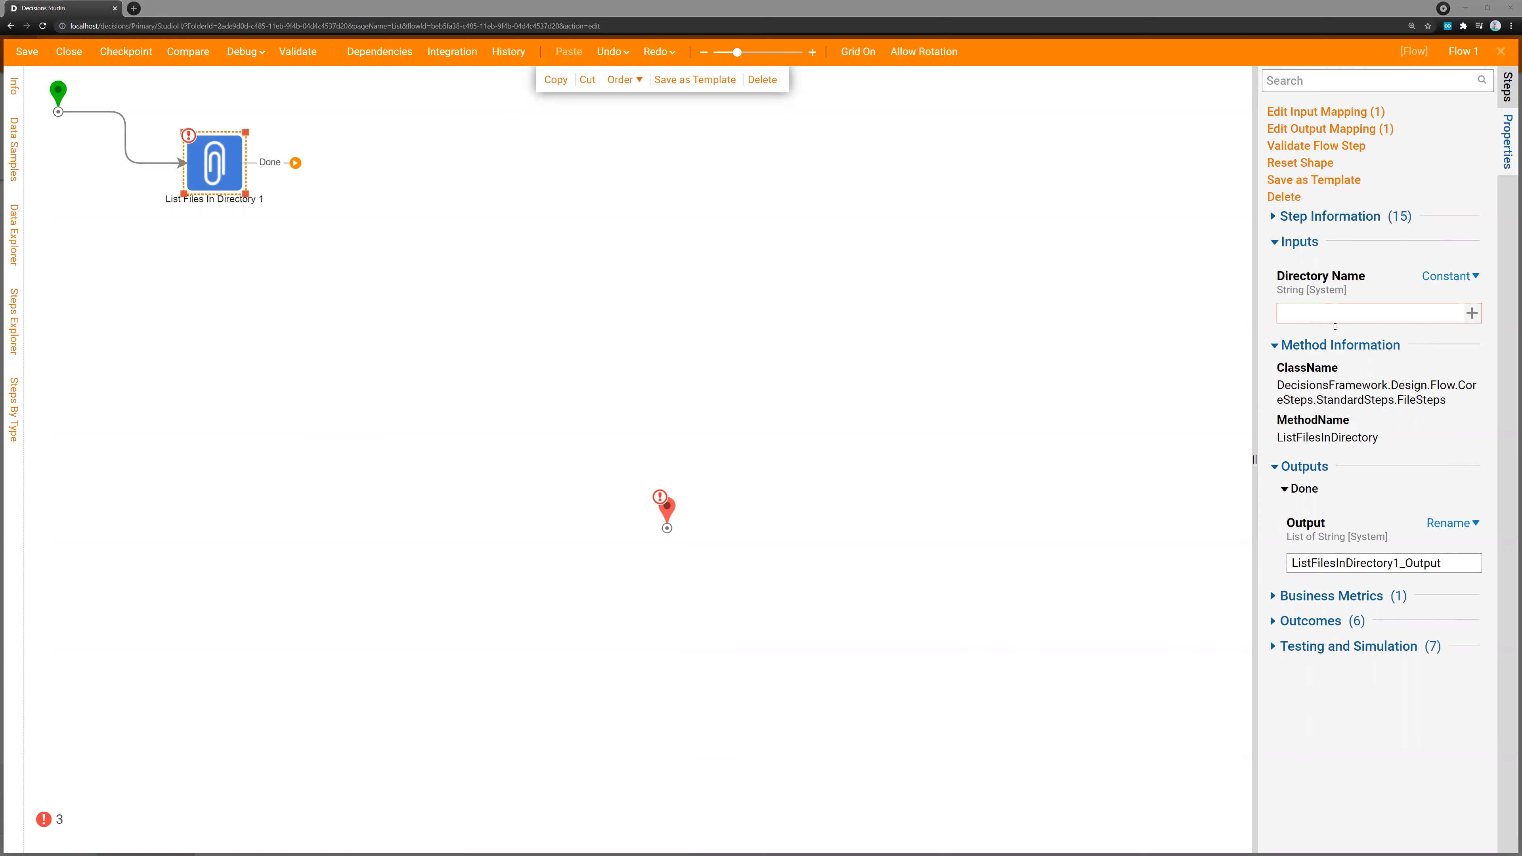
click(1321, 315)
text(C:\Test)
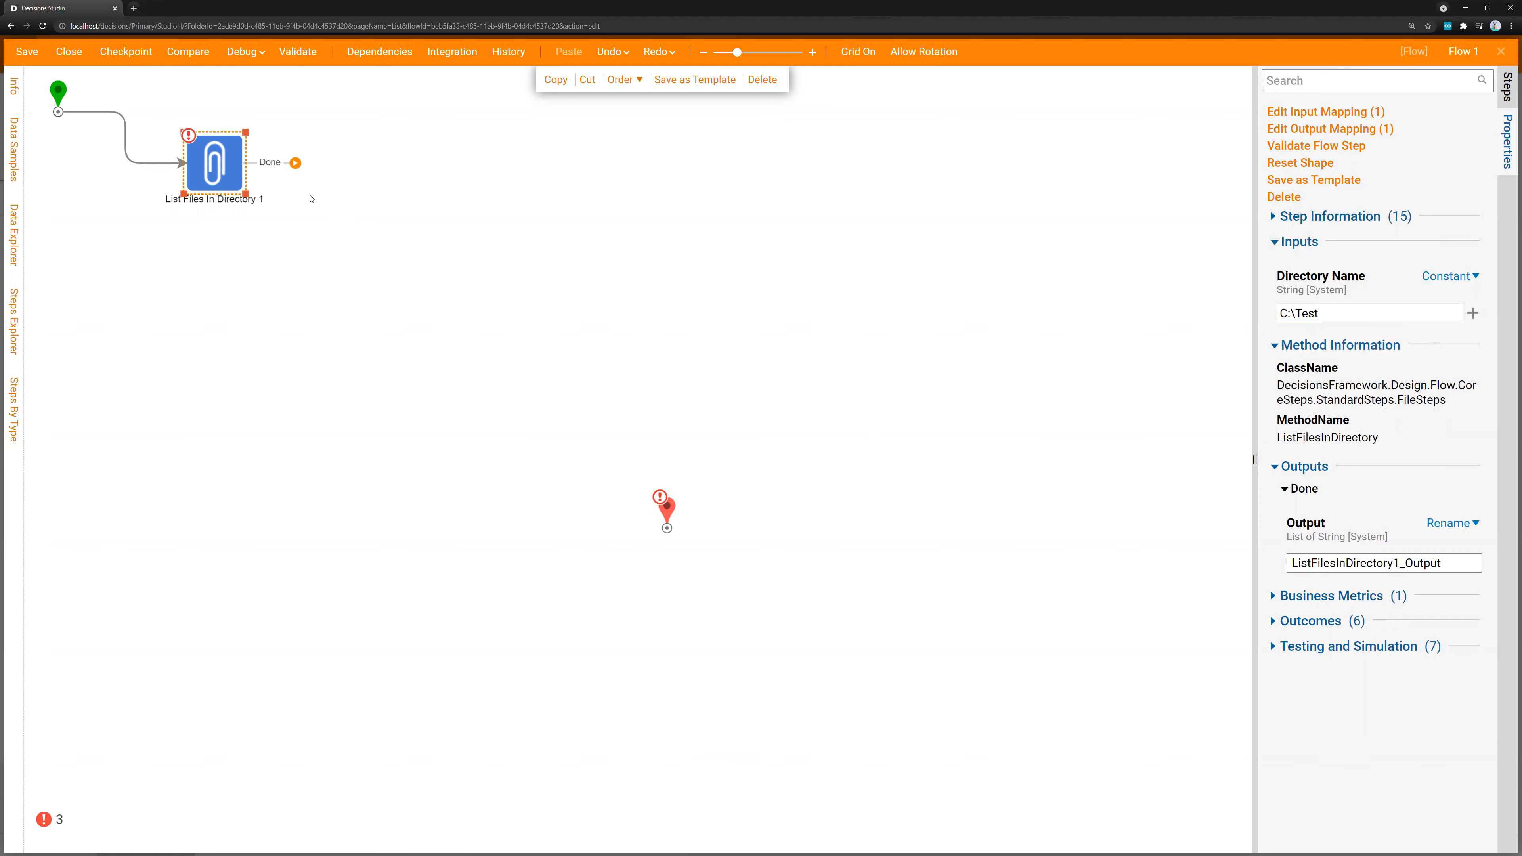
click(311, 198)
drag(295, 162, 667, 527)
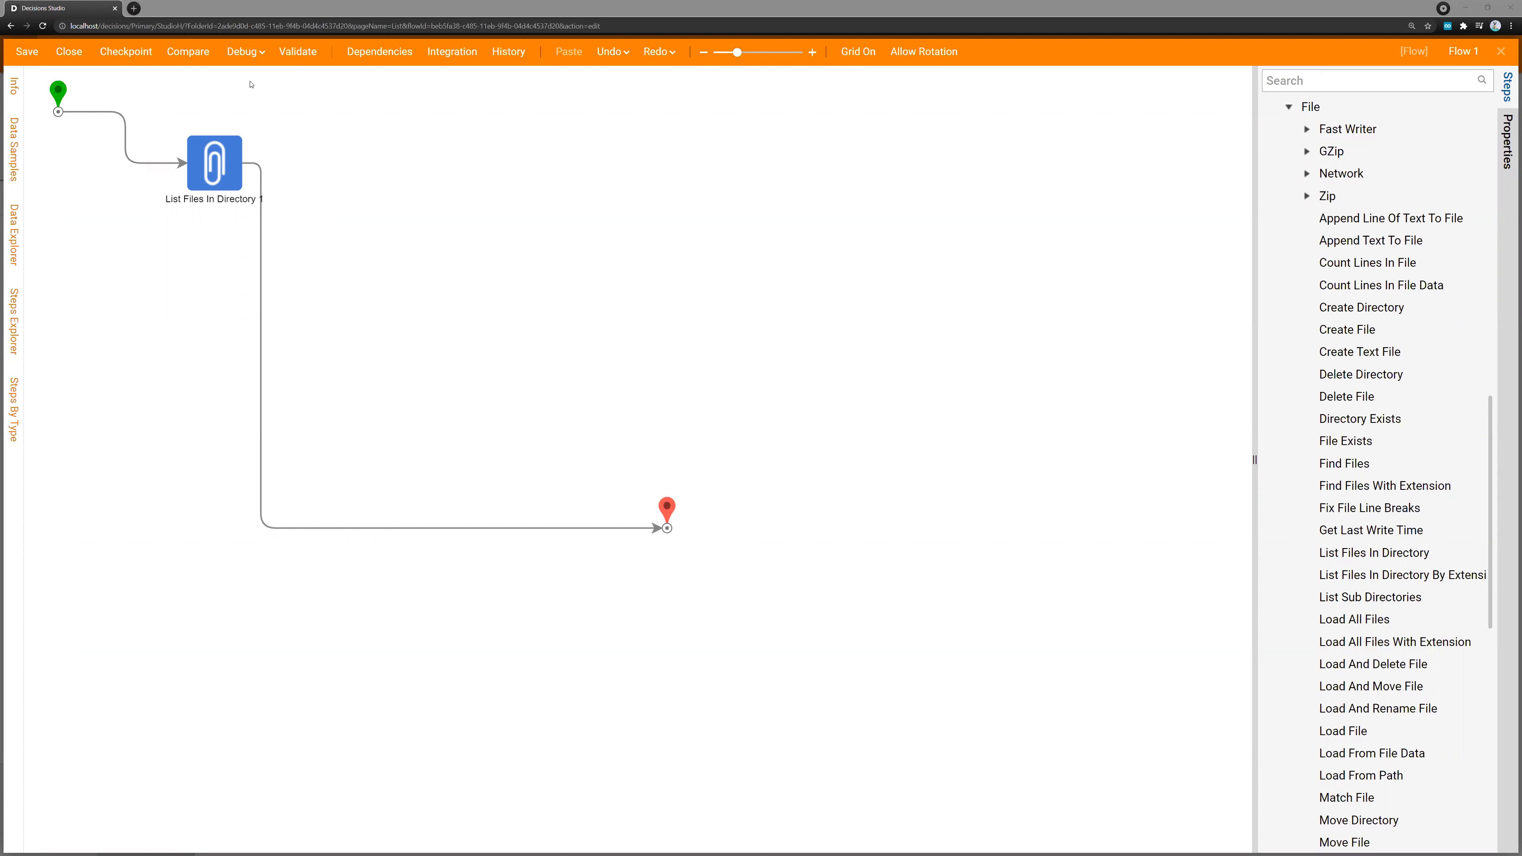
Debug the flow and examine the output data of the List Files In Directory step, leaving the debugger when done
click(252, 56)
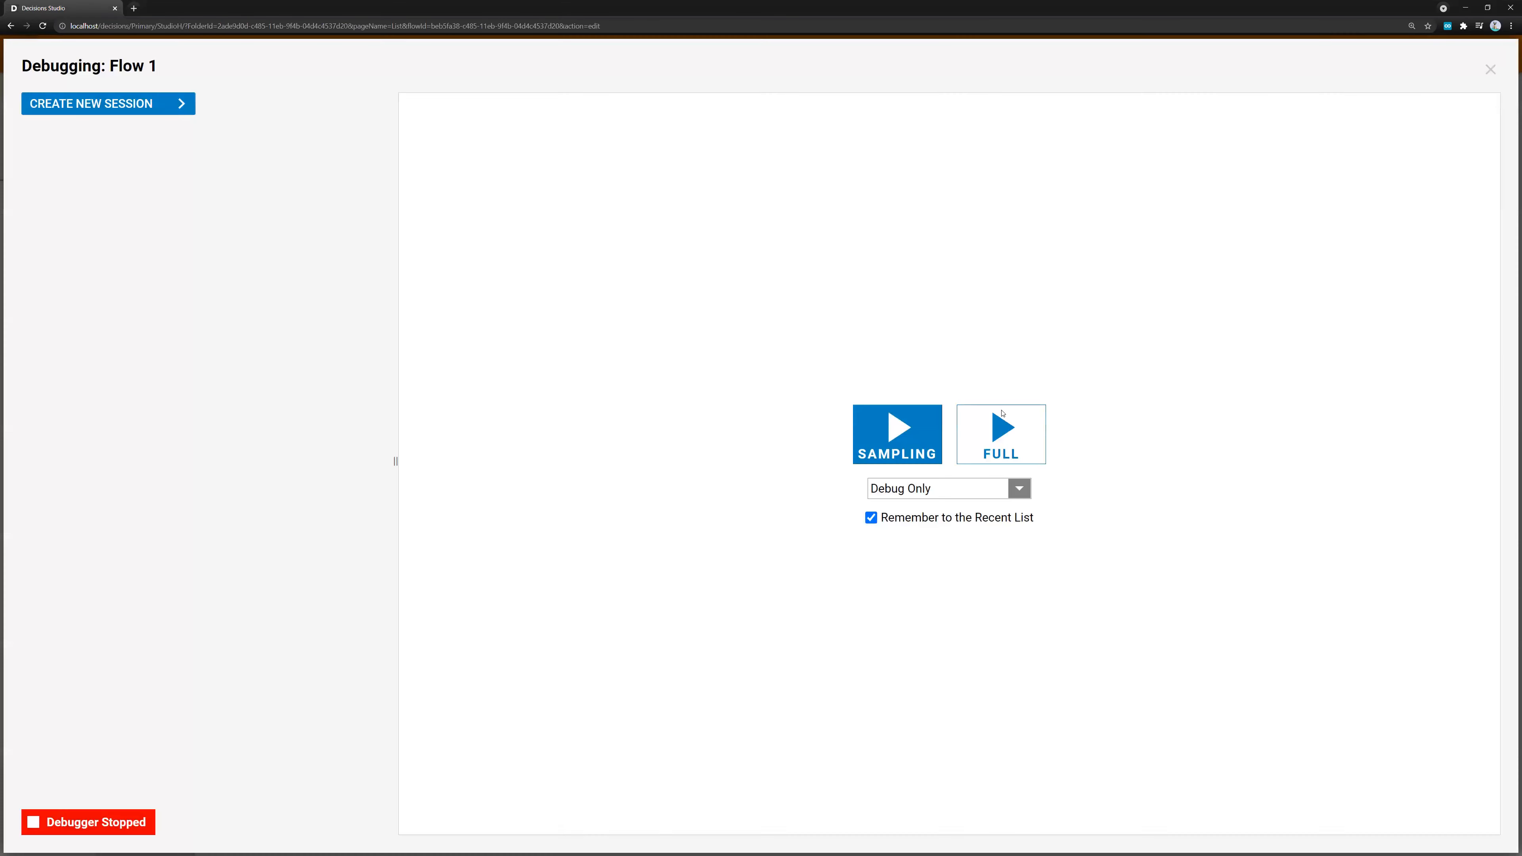
click(1001, 433)
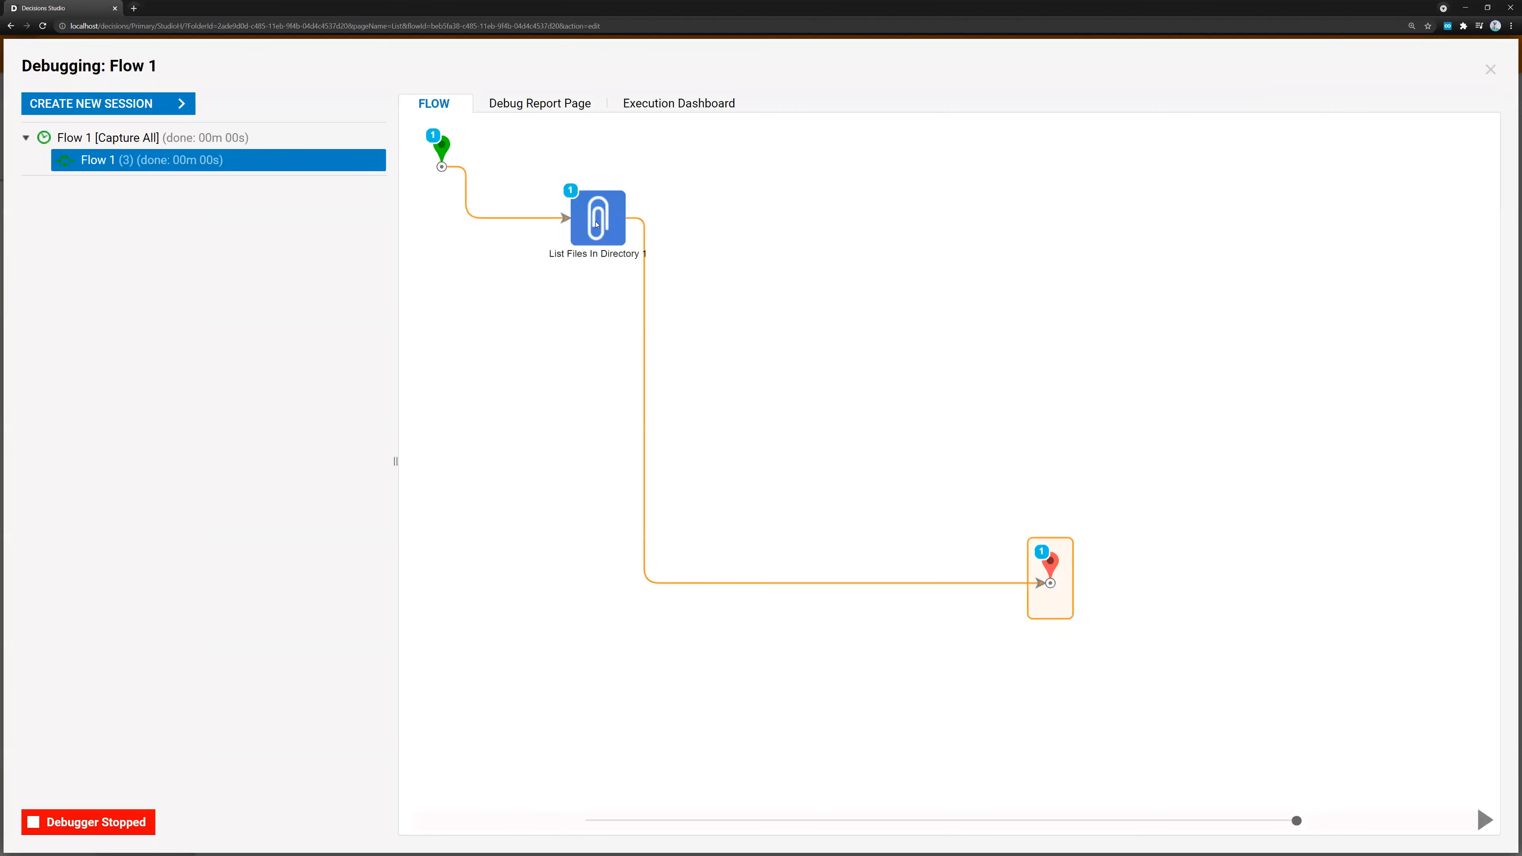
click(596, 224)
click(779, 245)
click(859, 275)
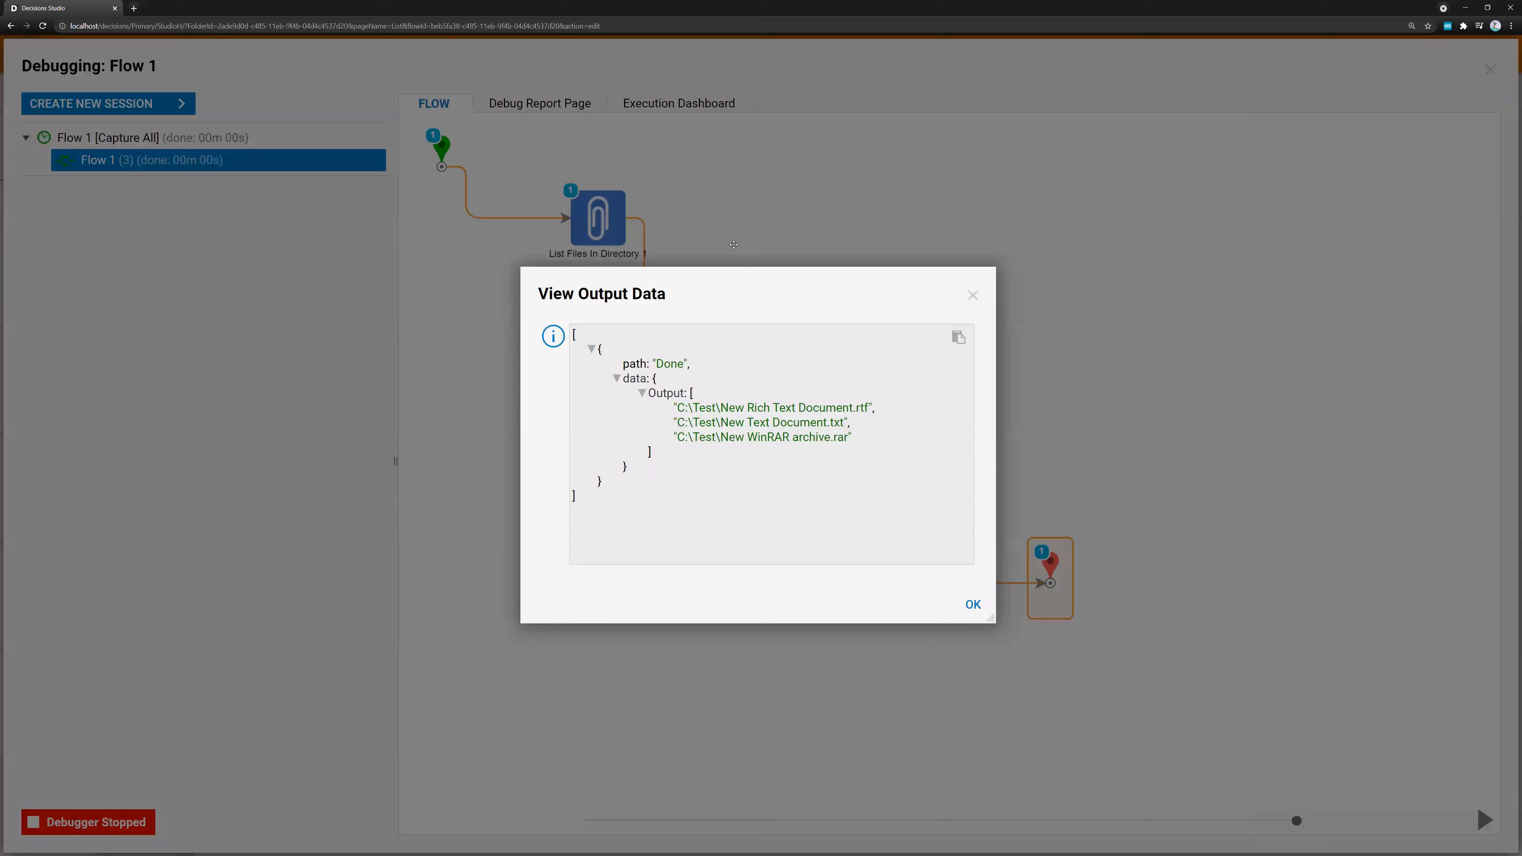
drag(733, 244, 686, 237)
drag(585, 354, 773, 391)
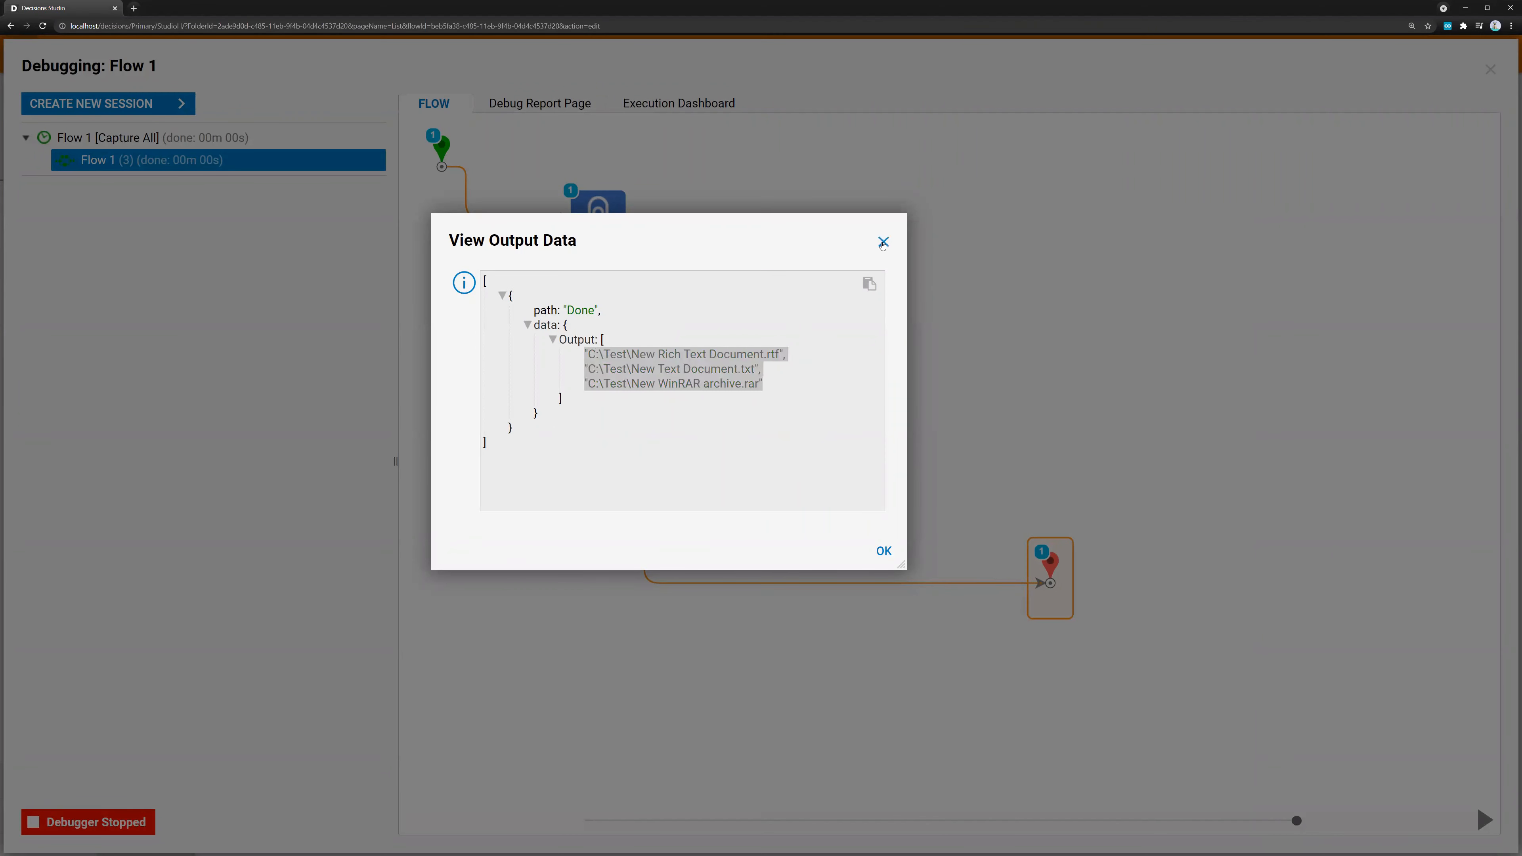
click(883, 242)
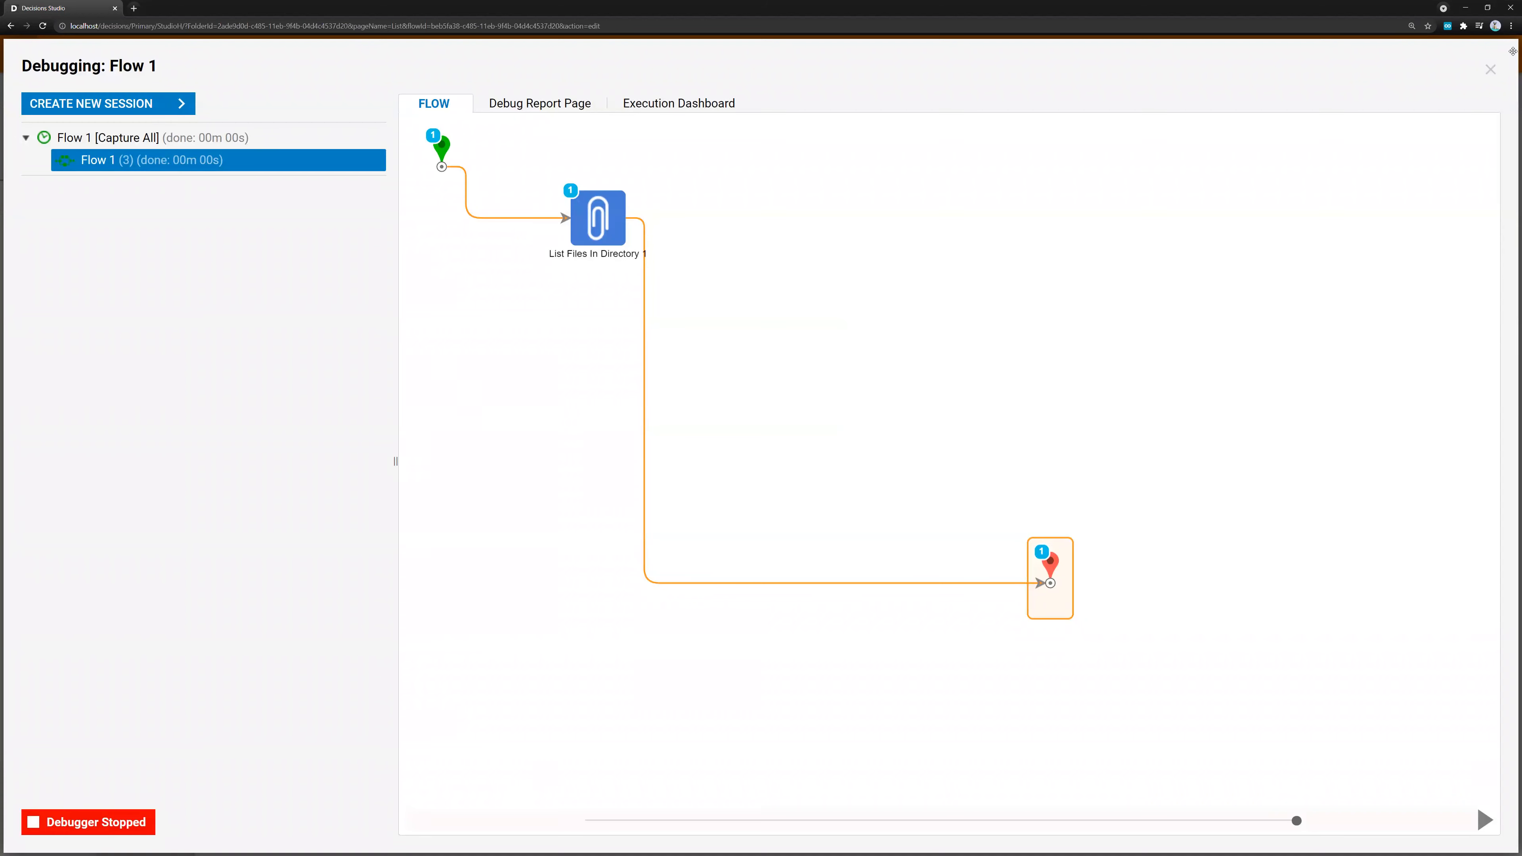
click(1490, 69)
Add a Show Form step after List Files In Directory and create its form with the name Display Items In Directory
scroll(1363, 152, up, 15)
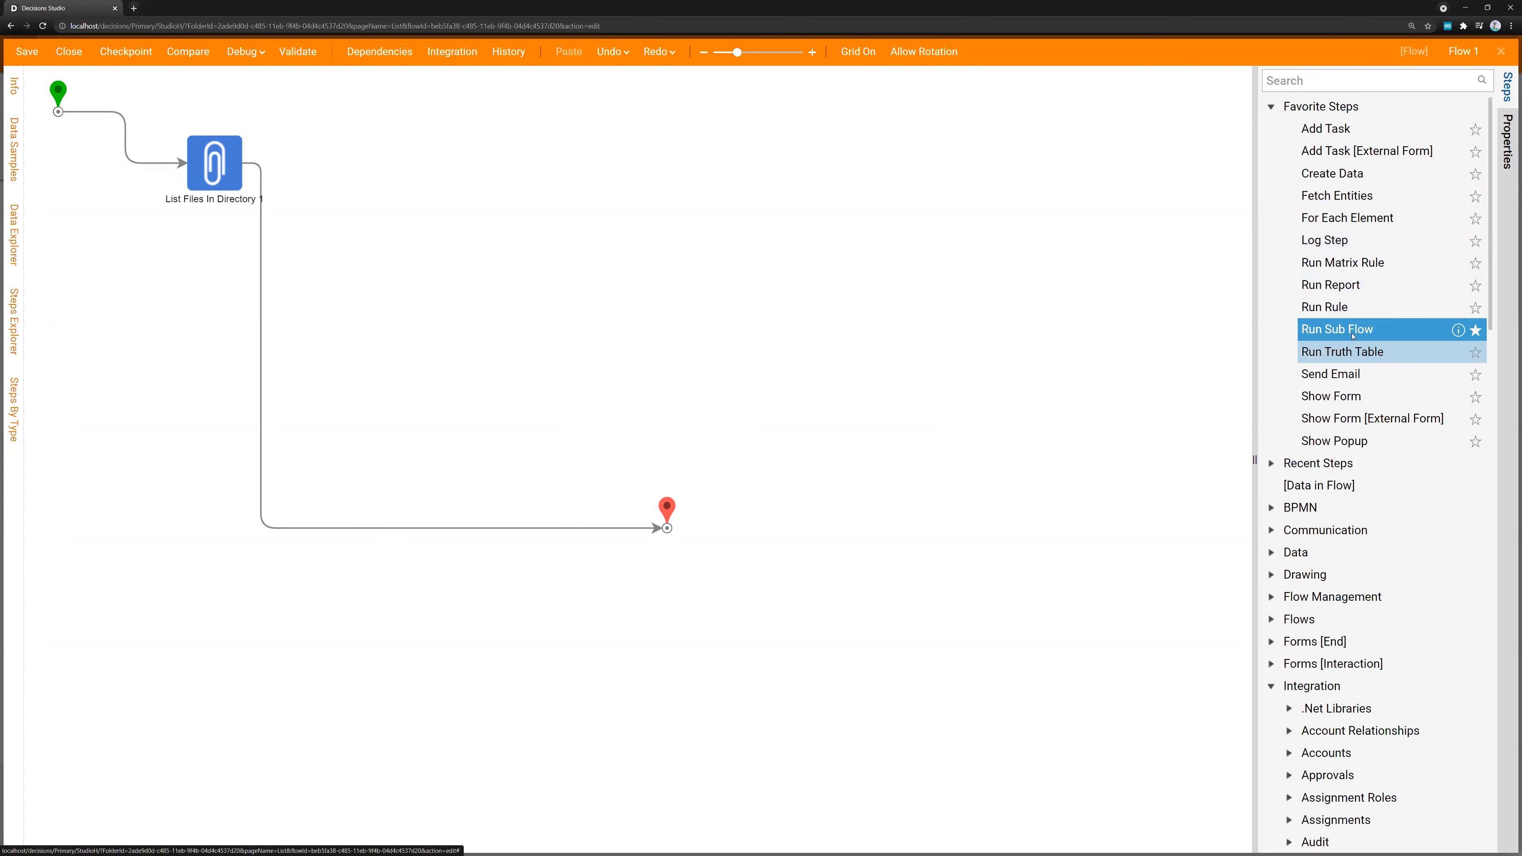
drag(1333, 396, 257, 272)
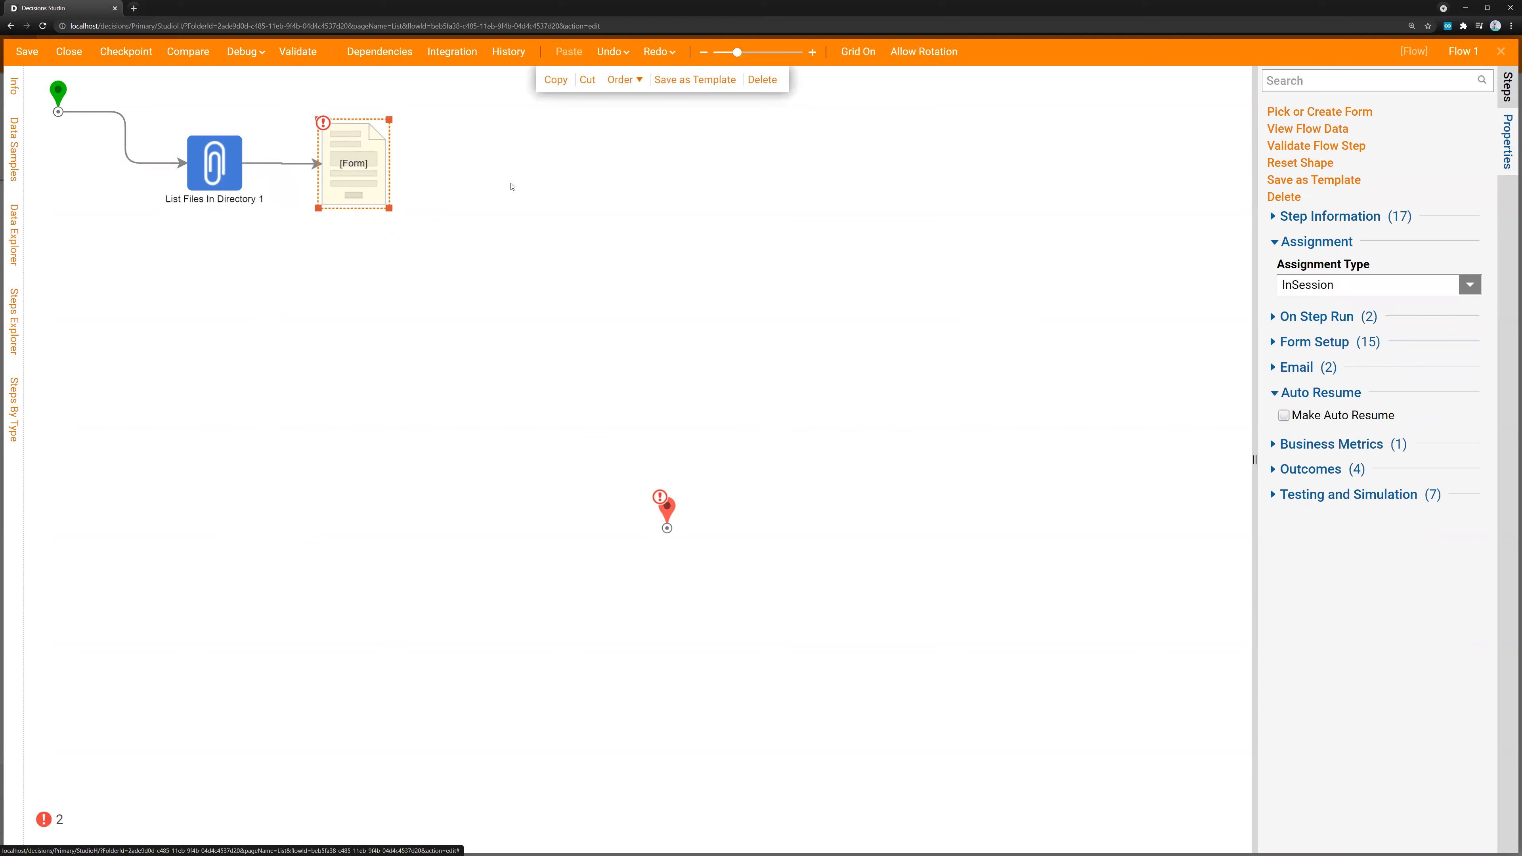
click(1308, 113)
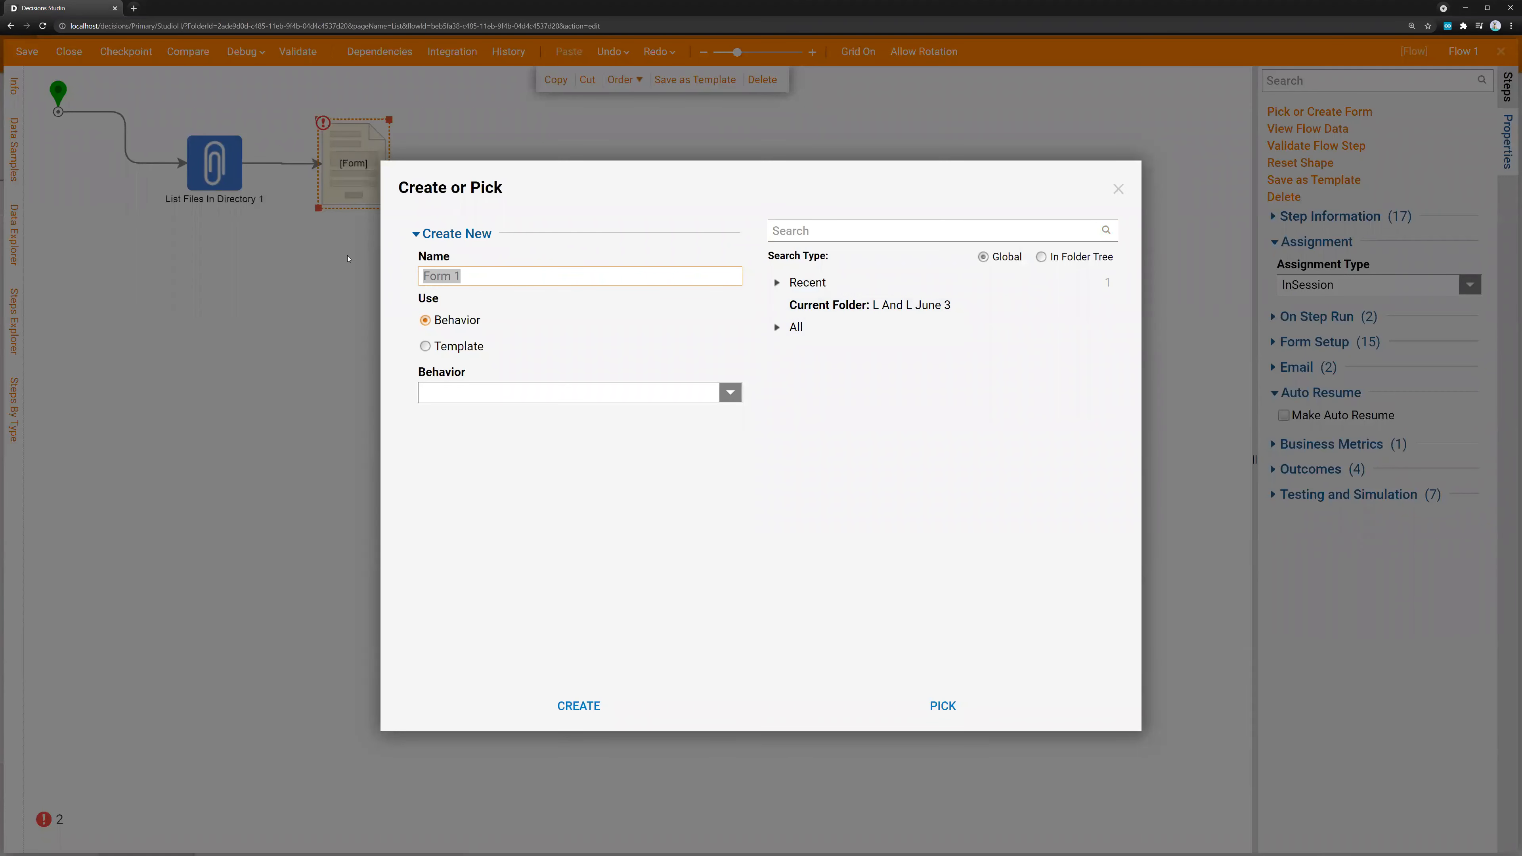
text(Display Items IN)
key(BackSpace)
text(n Directory)
click(578, 705)
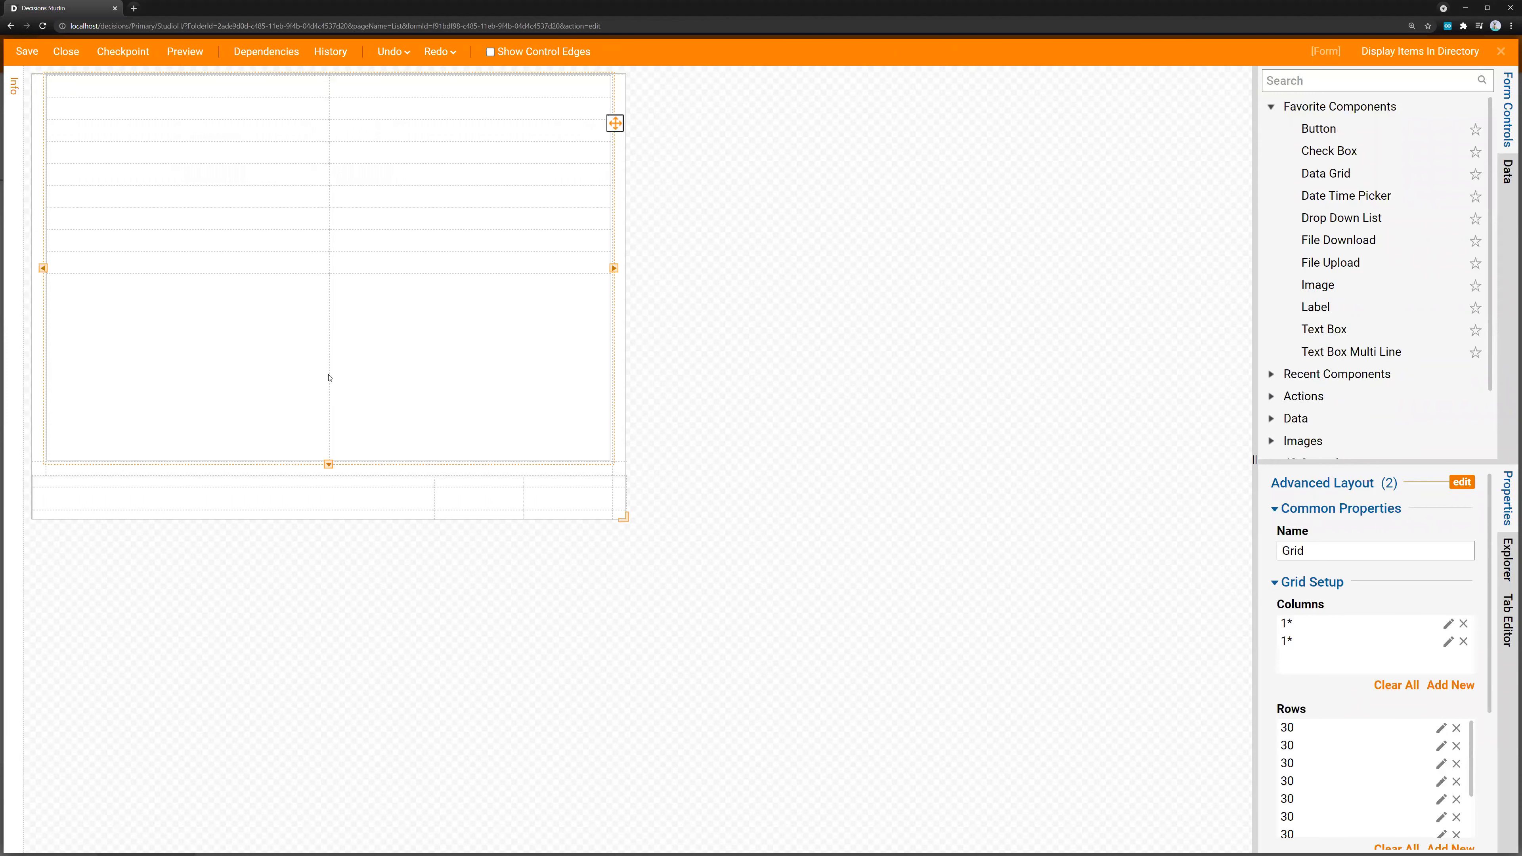
Find the List Box control and place it in the form's large main cell
right_click(630, 294)
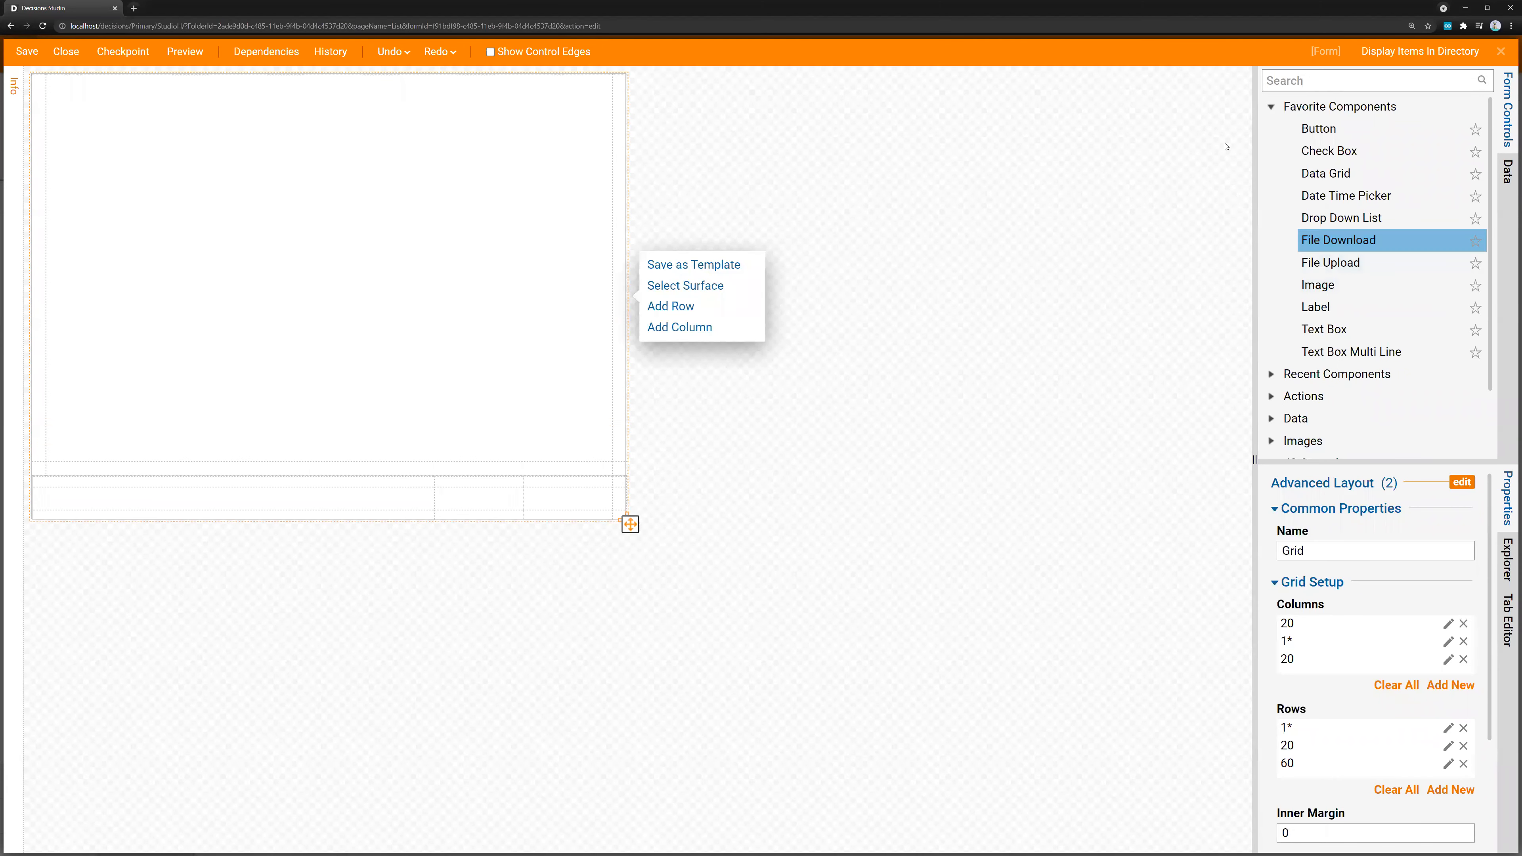
click(1271, 107)
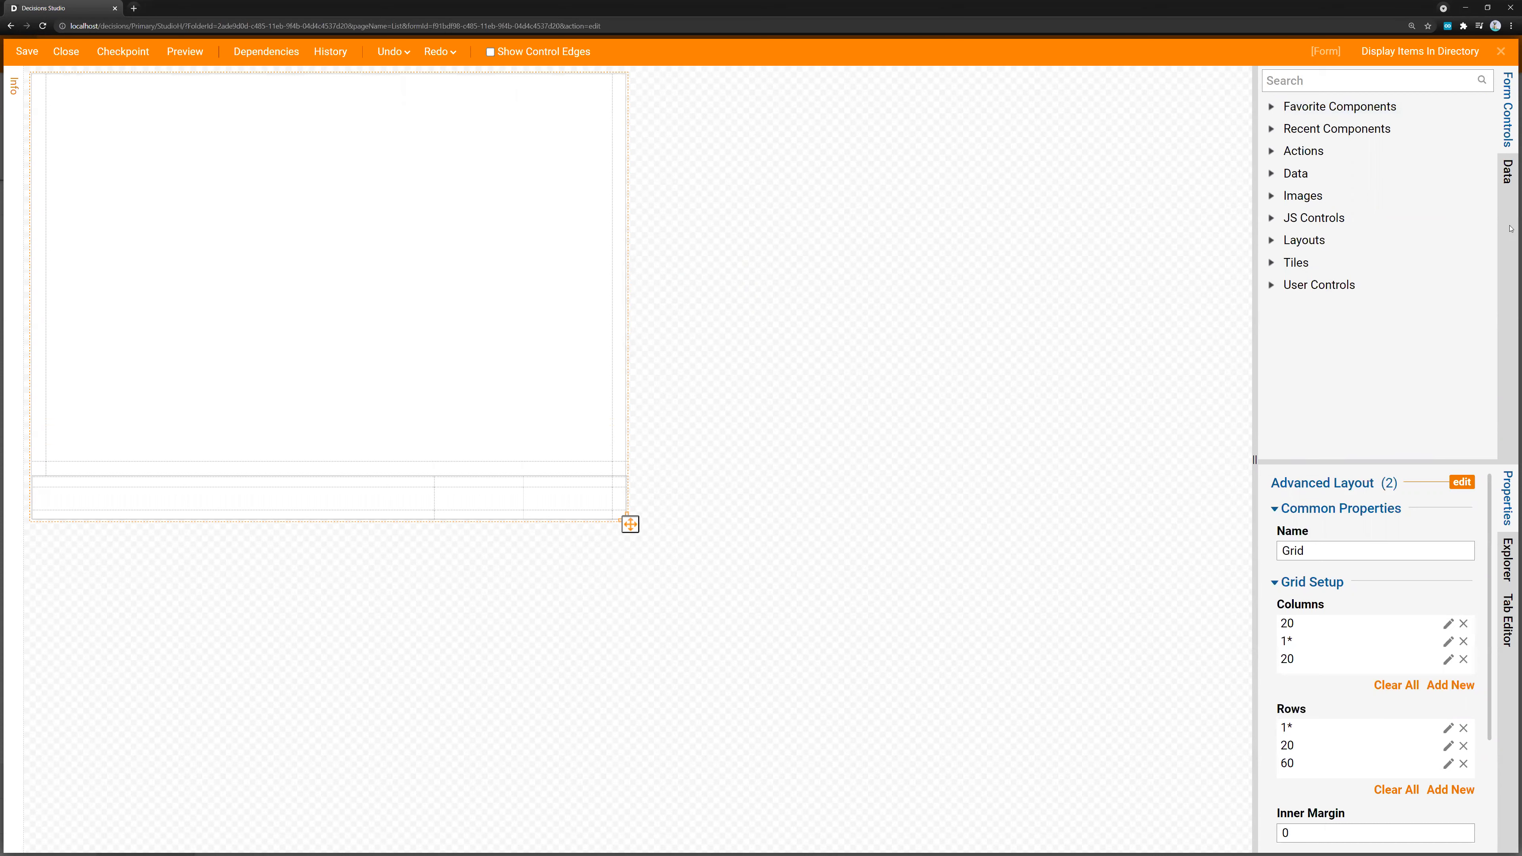
click(1340, 86)
text(list)
drag(1305, 128, 337, 224)
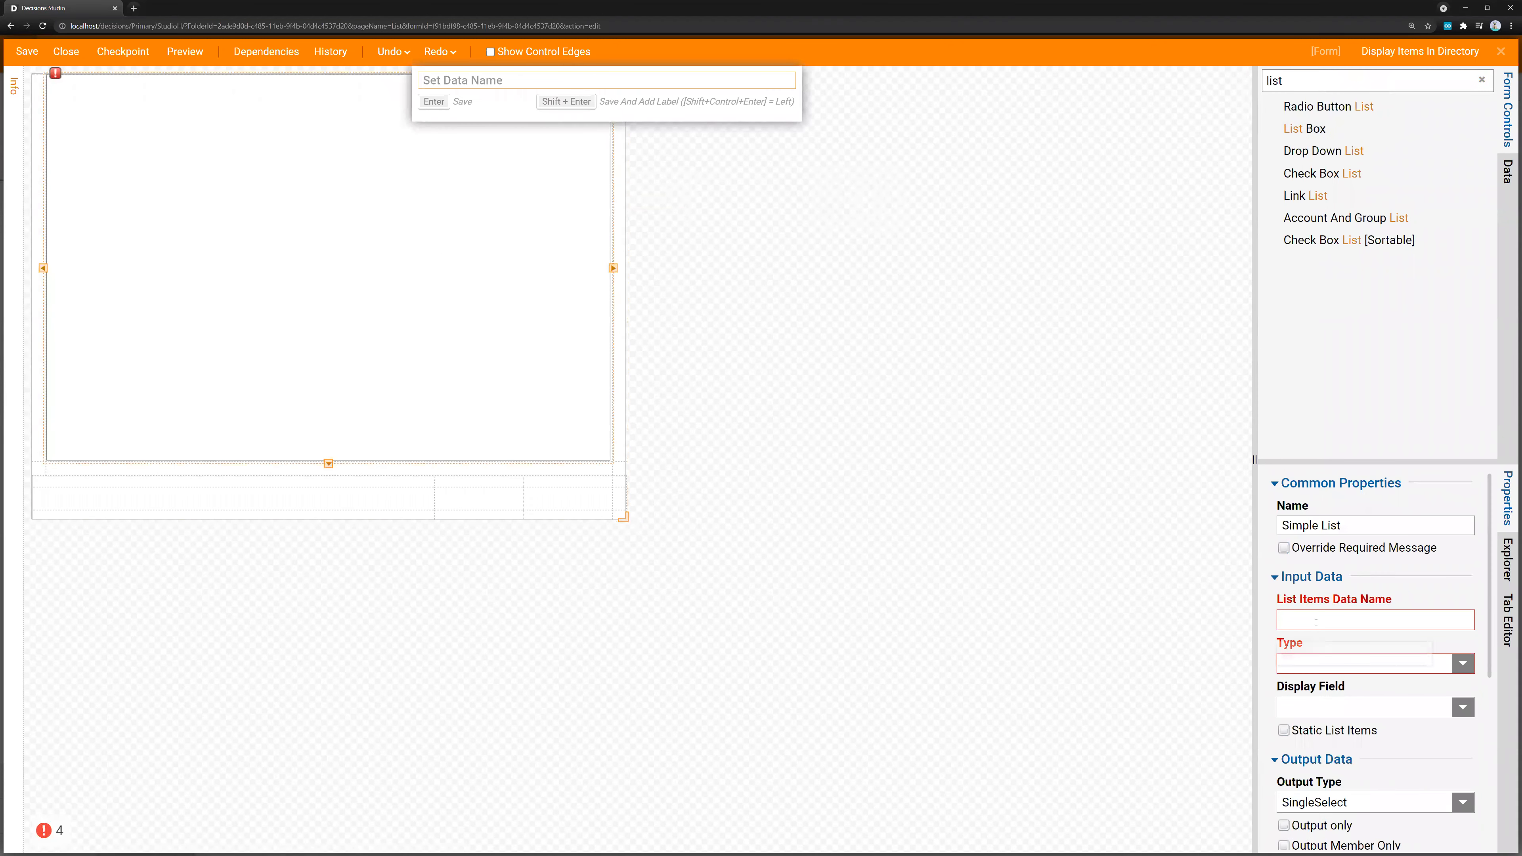
Set the List Box's list items data name to FileNames and its type to String [Text], keeping SingleSelect as output type
click(1334, 626)
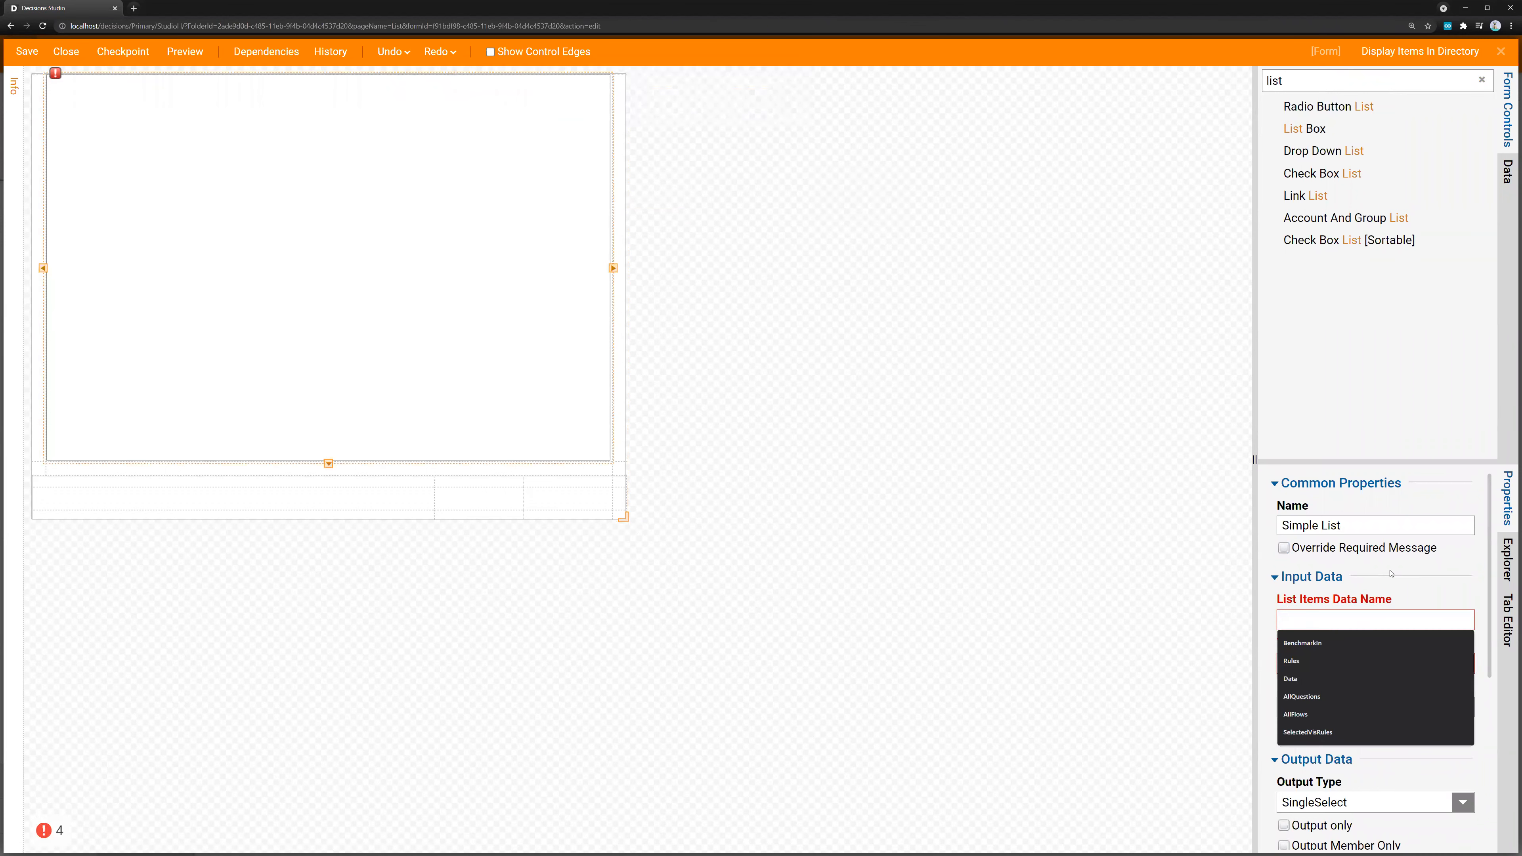
text(FileNames)
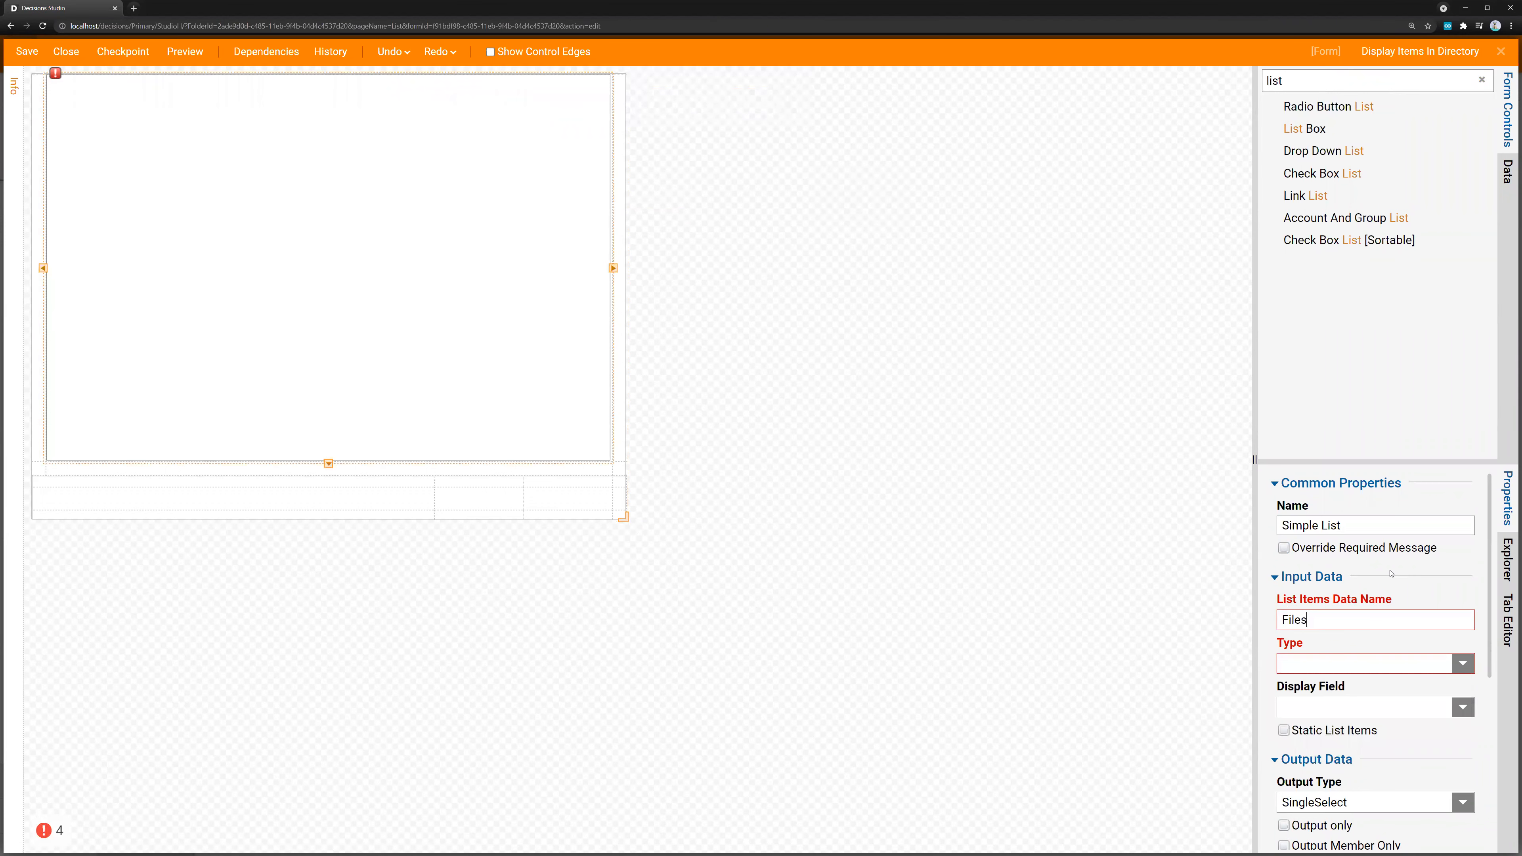
click(1453, 664)
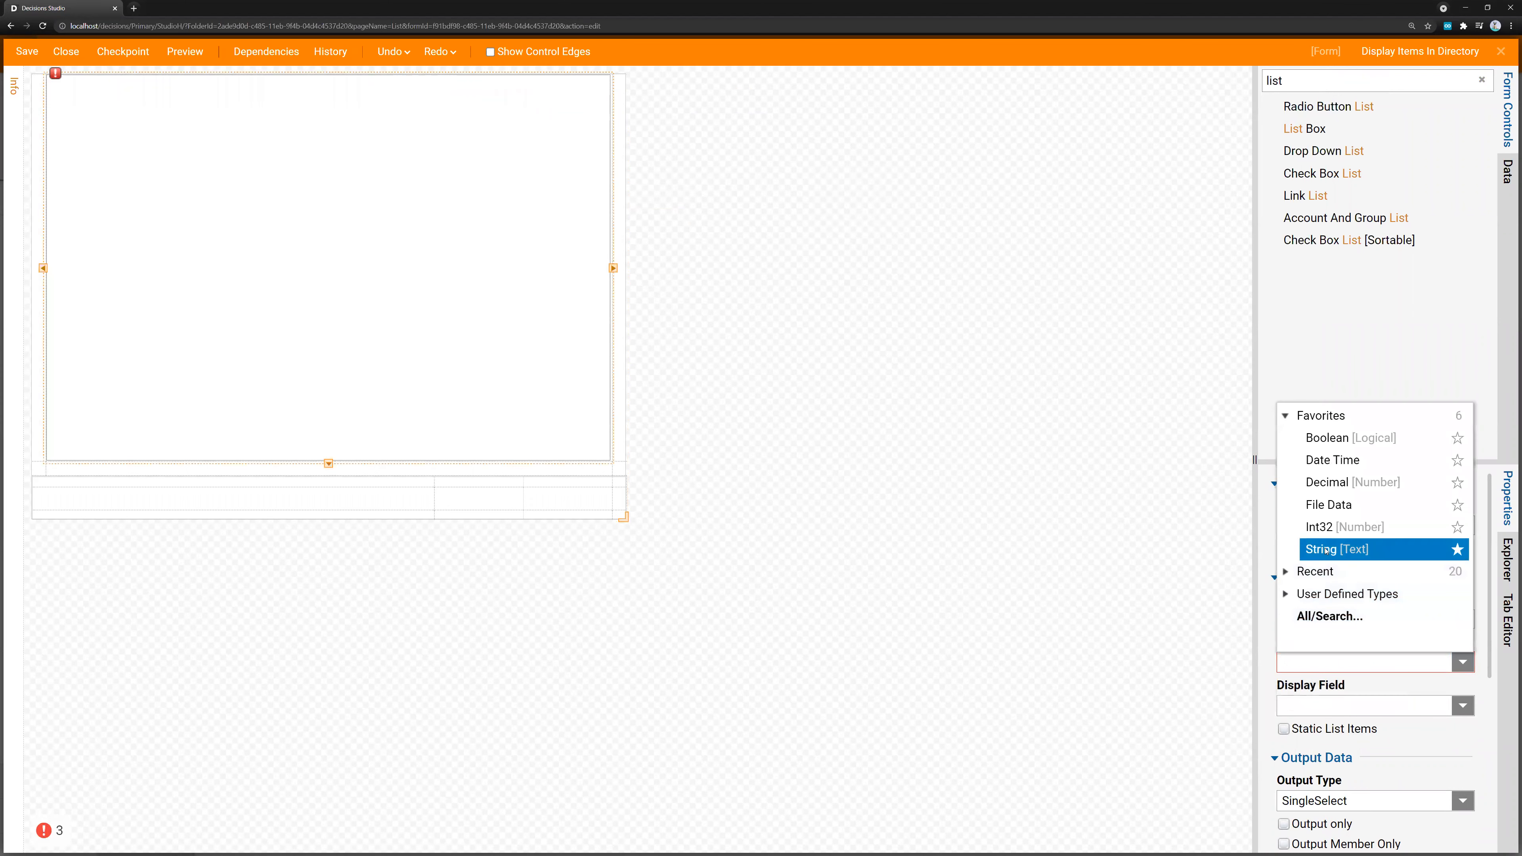
click(1326, 549)
scroll(1341, 634, down, 1)
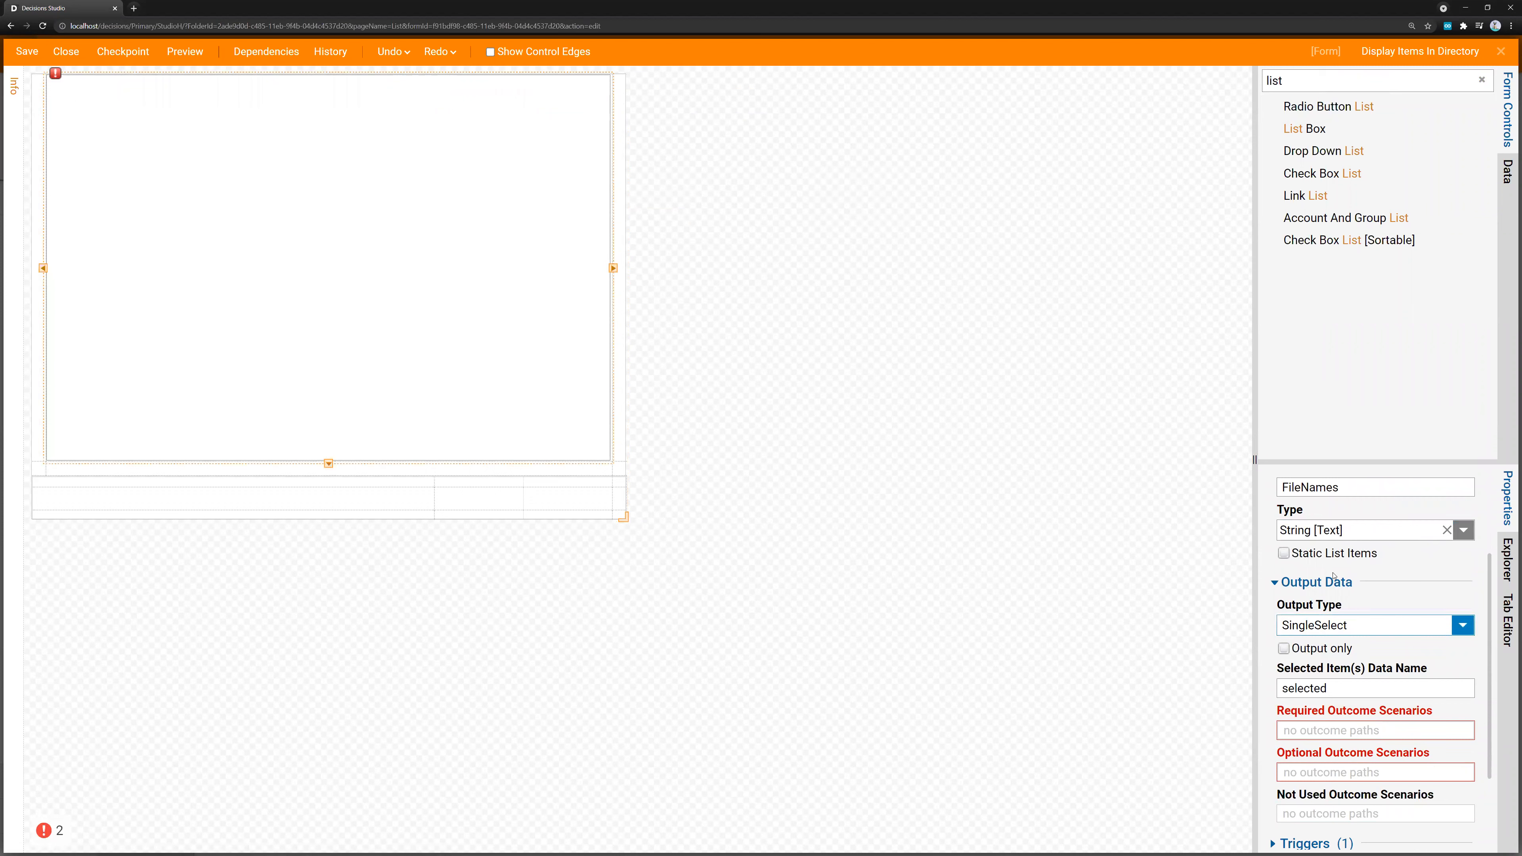
click(1463, 627)
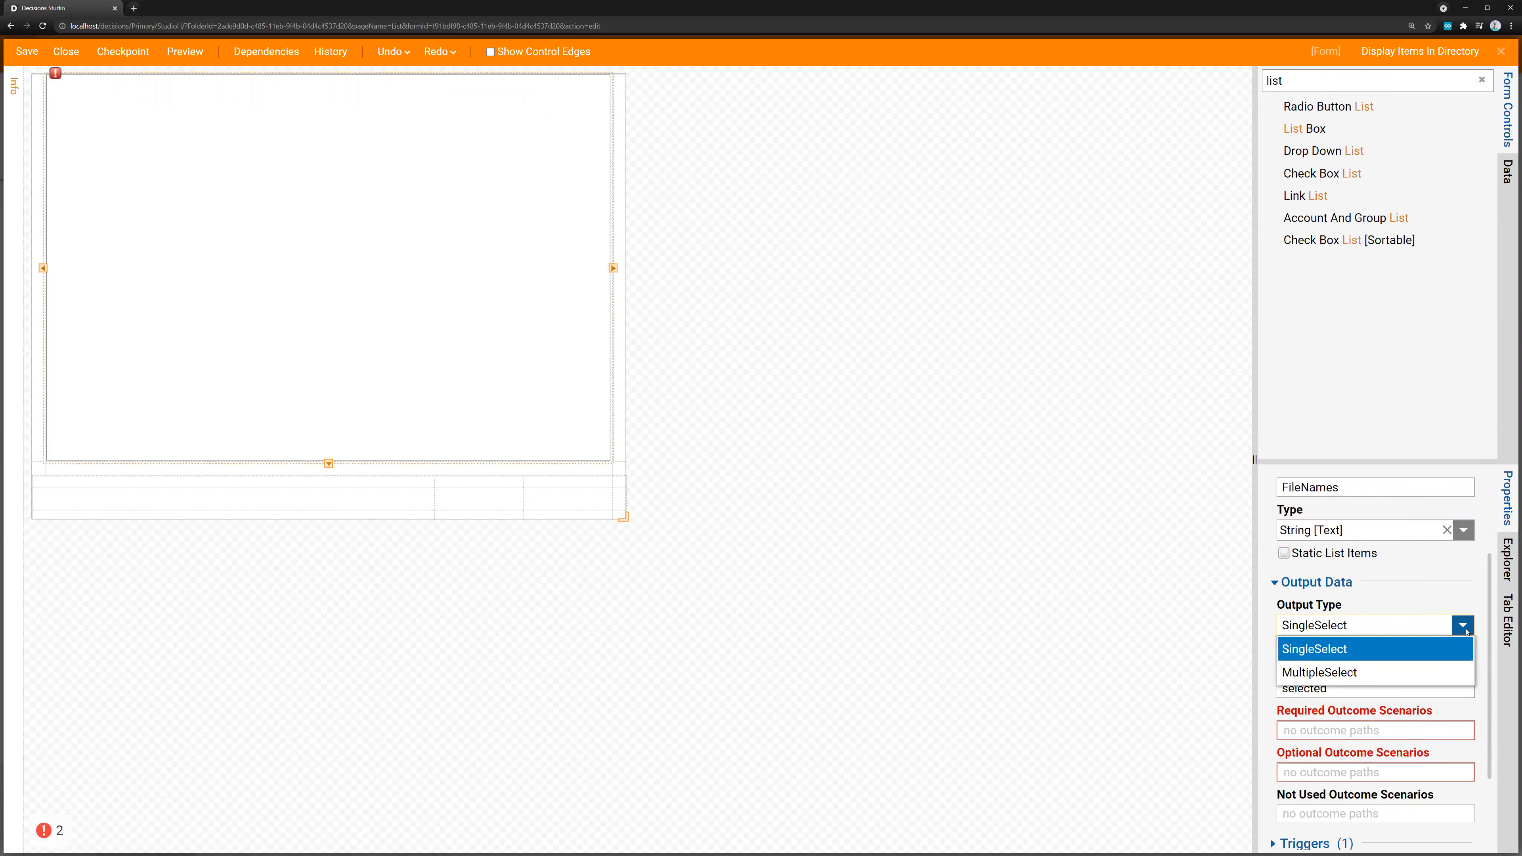
click(1465, 631)
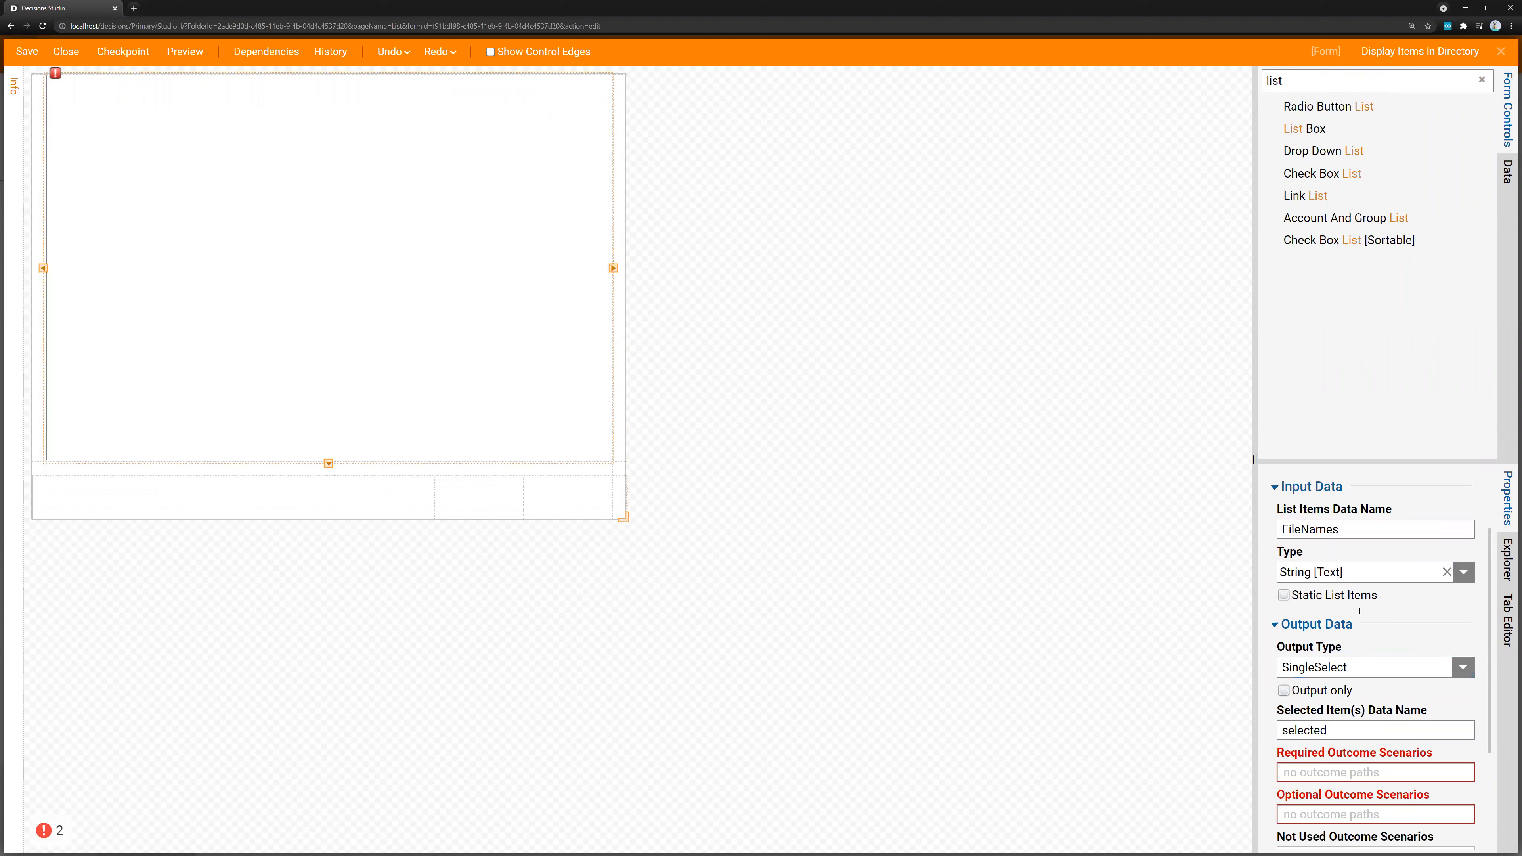
click(1356, 690)
key(Right)
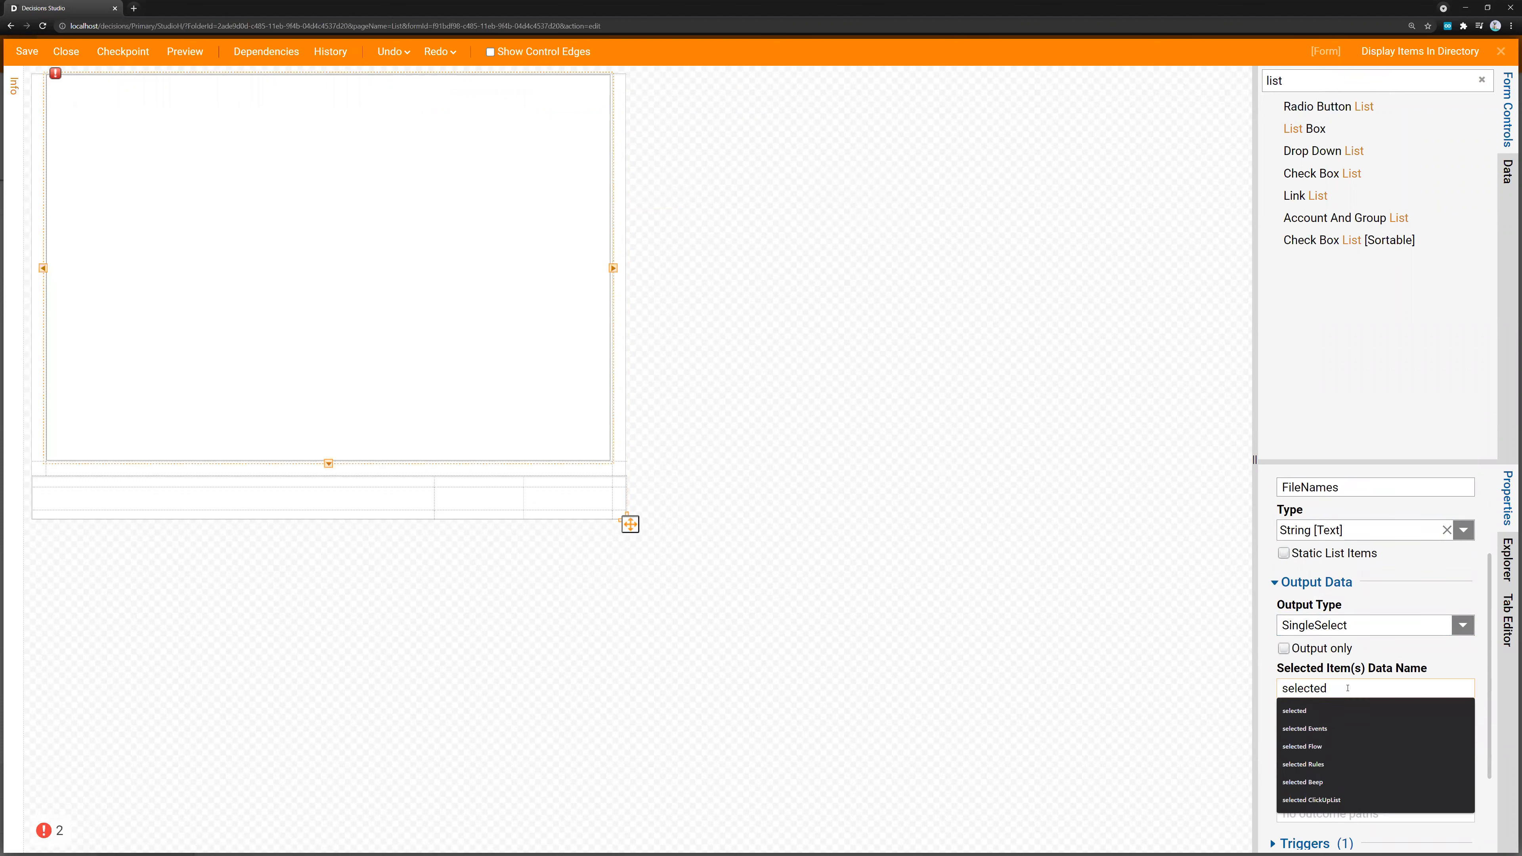
Add a Button control to the footer cell beneath the List Box
scroll(1314, 567, up, 3)
click(1482, 80)
drag(1340, 129, 580, 501)
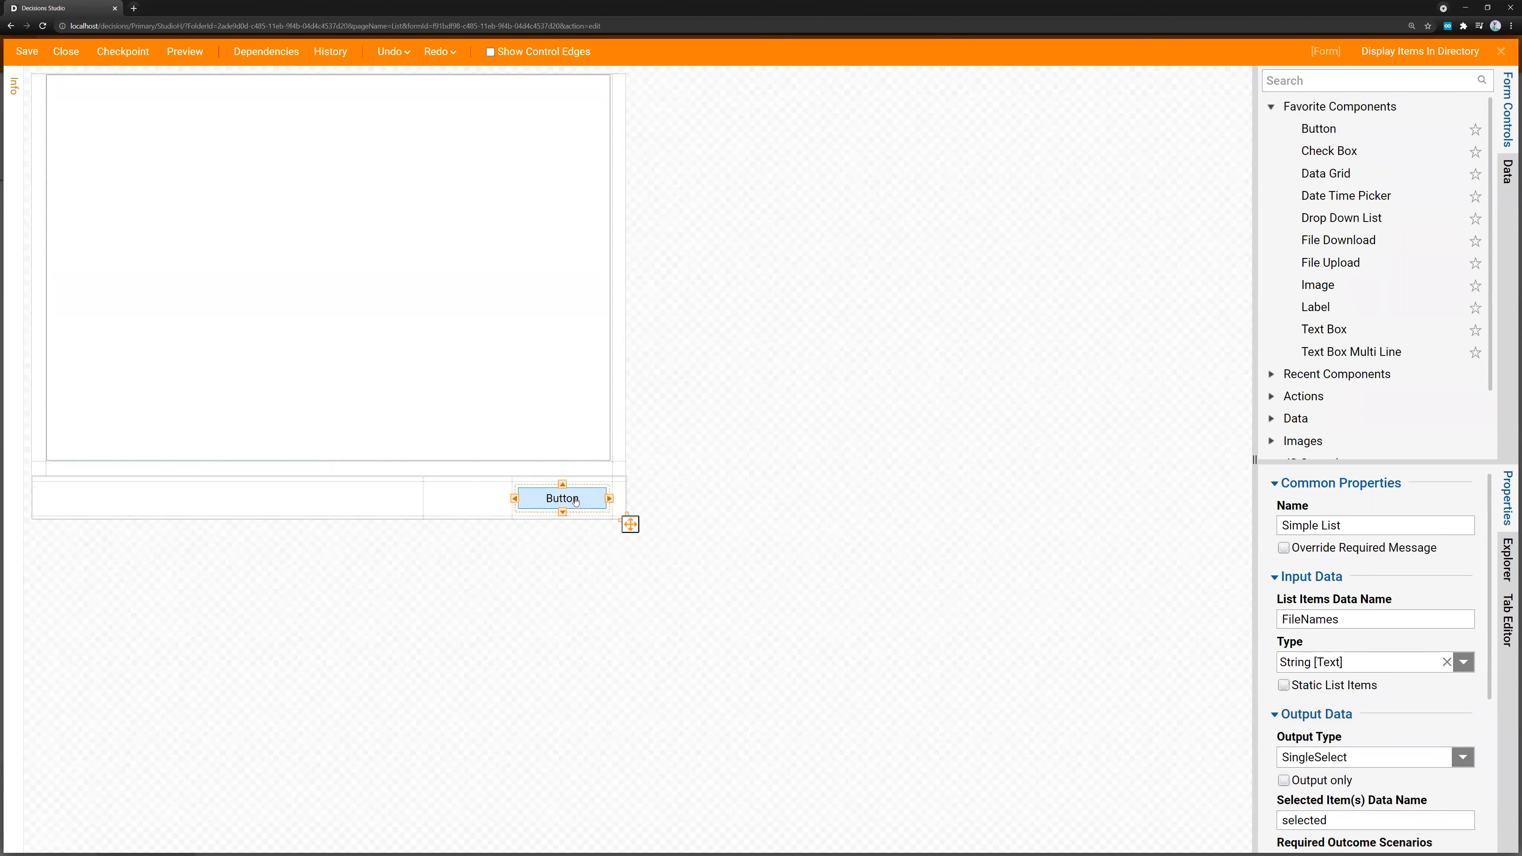
Name the List Box's selected item data "selected FileNames", and save and close the form
click(495, 330)
scroll(1378, 707, down, 2)
scroll(1379, 707, down, 1)
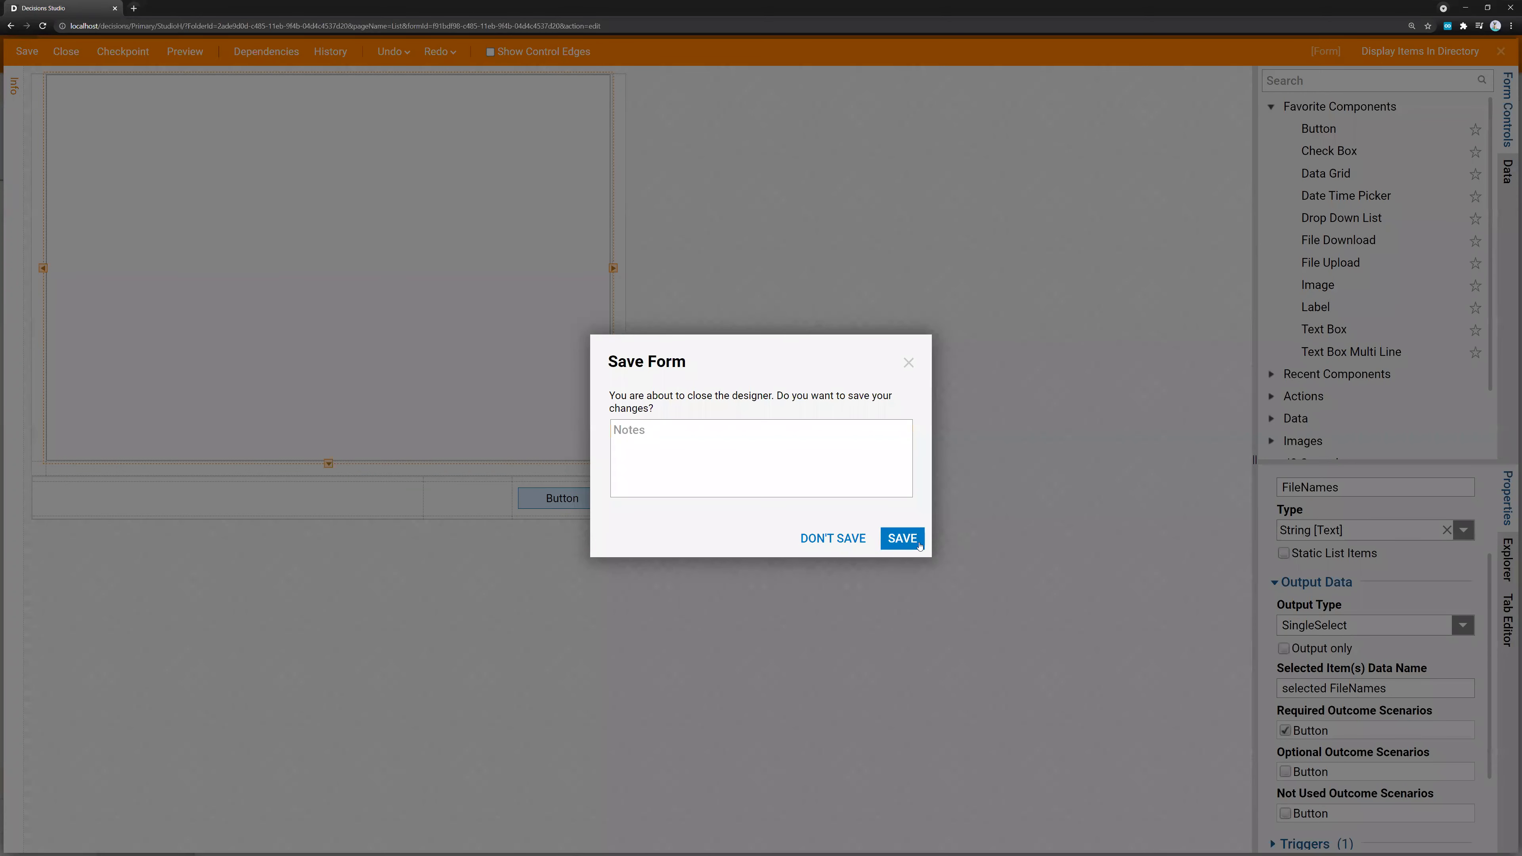
click(901, 538)
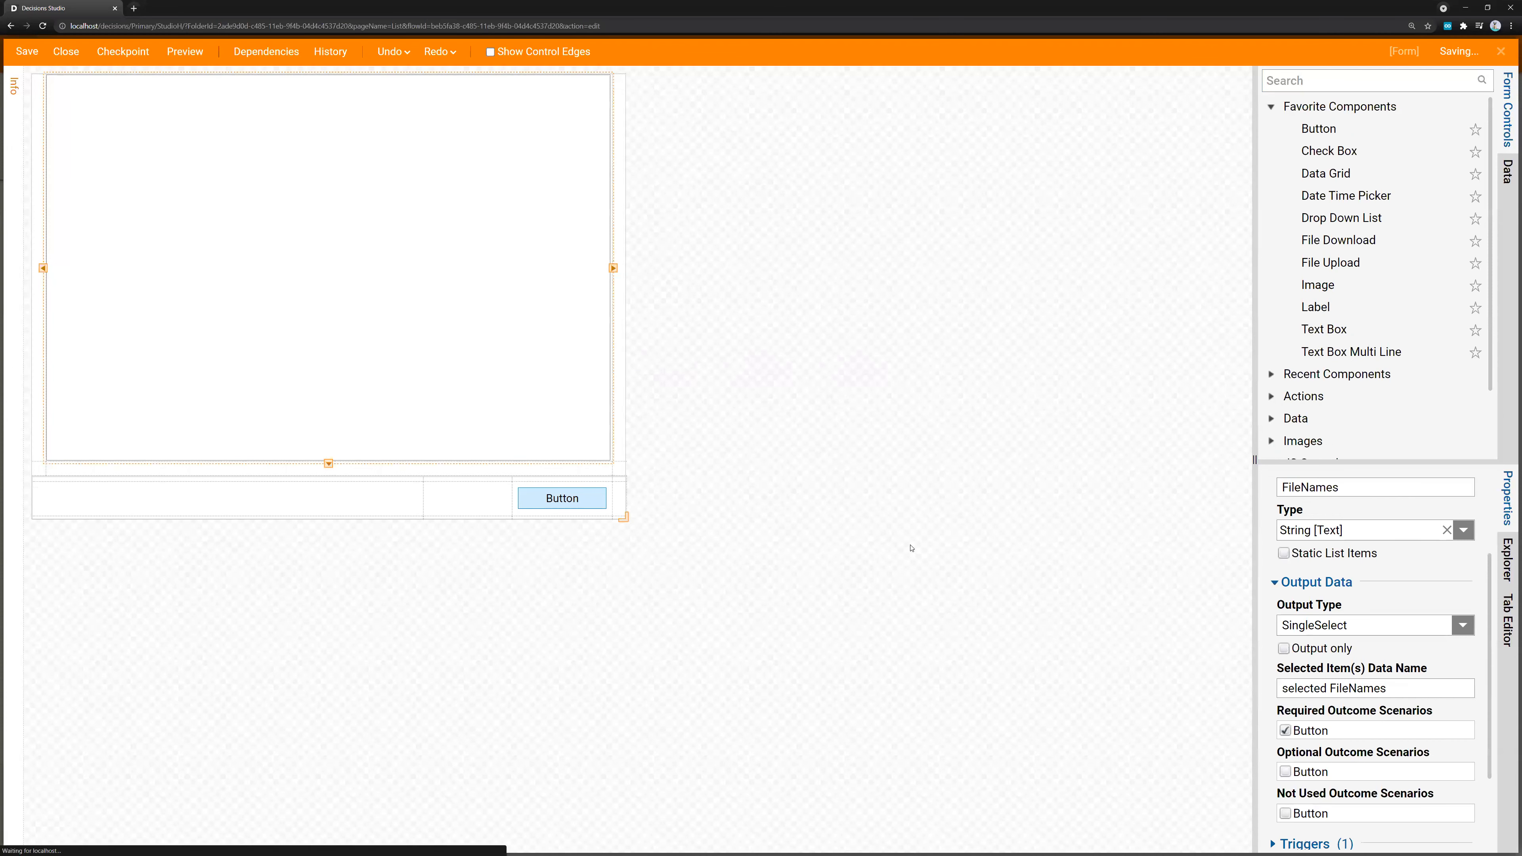
Connect the form step to the end step and map its File Names input from the flow to ListFilesInDirectory1_Output
drag(391, 185, 667, 514)
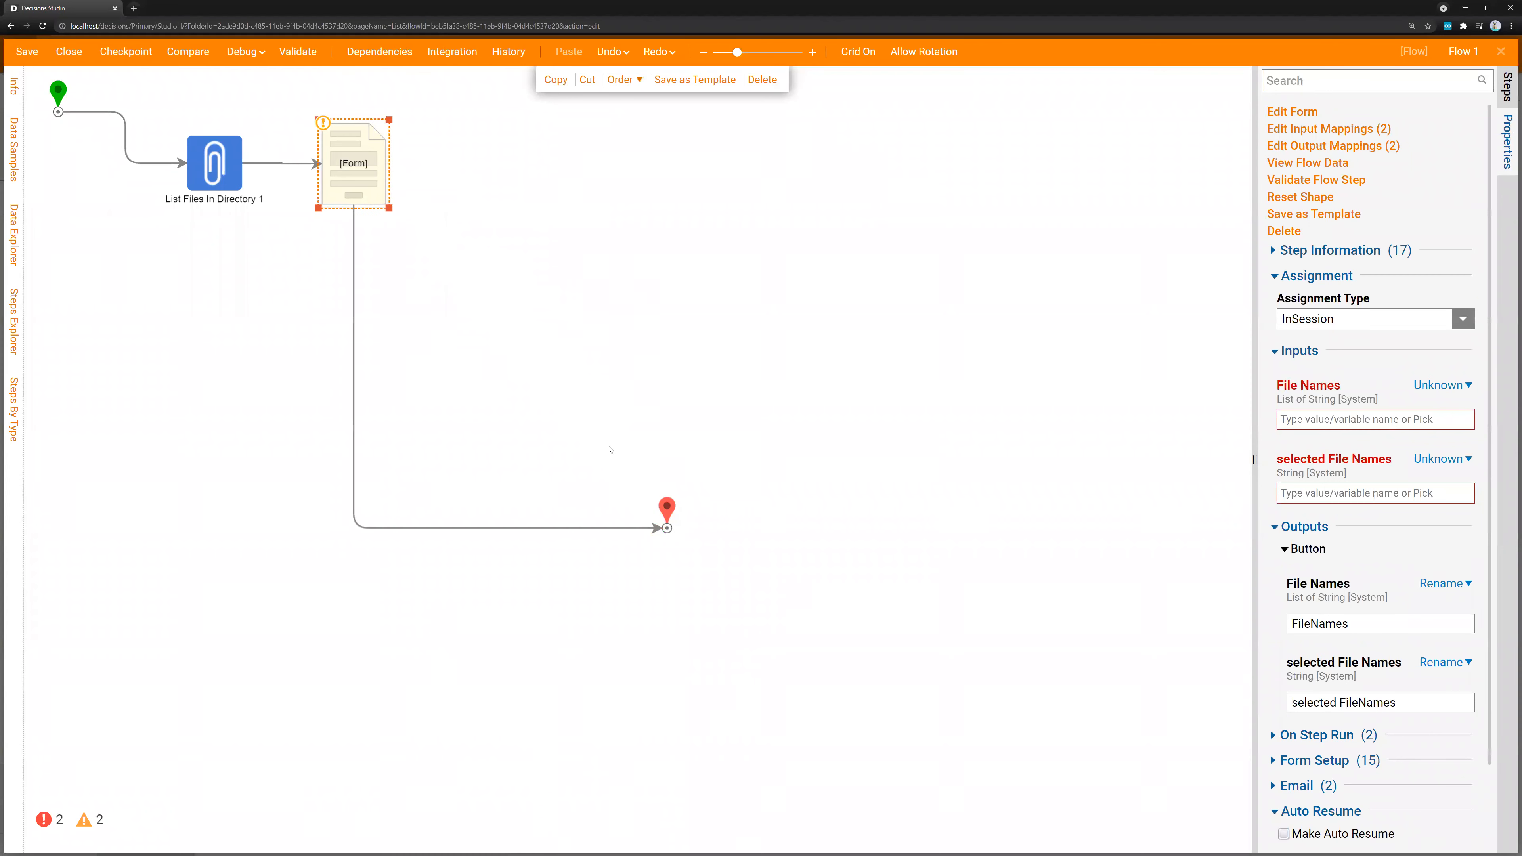
click(1437, 386)
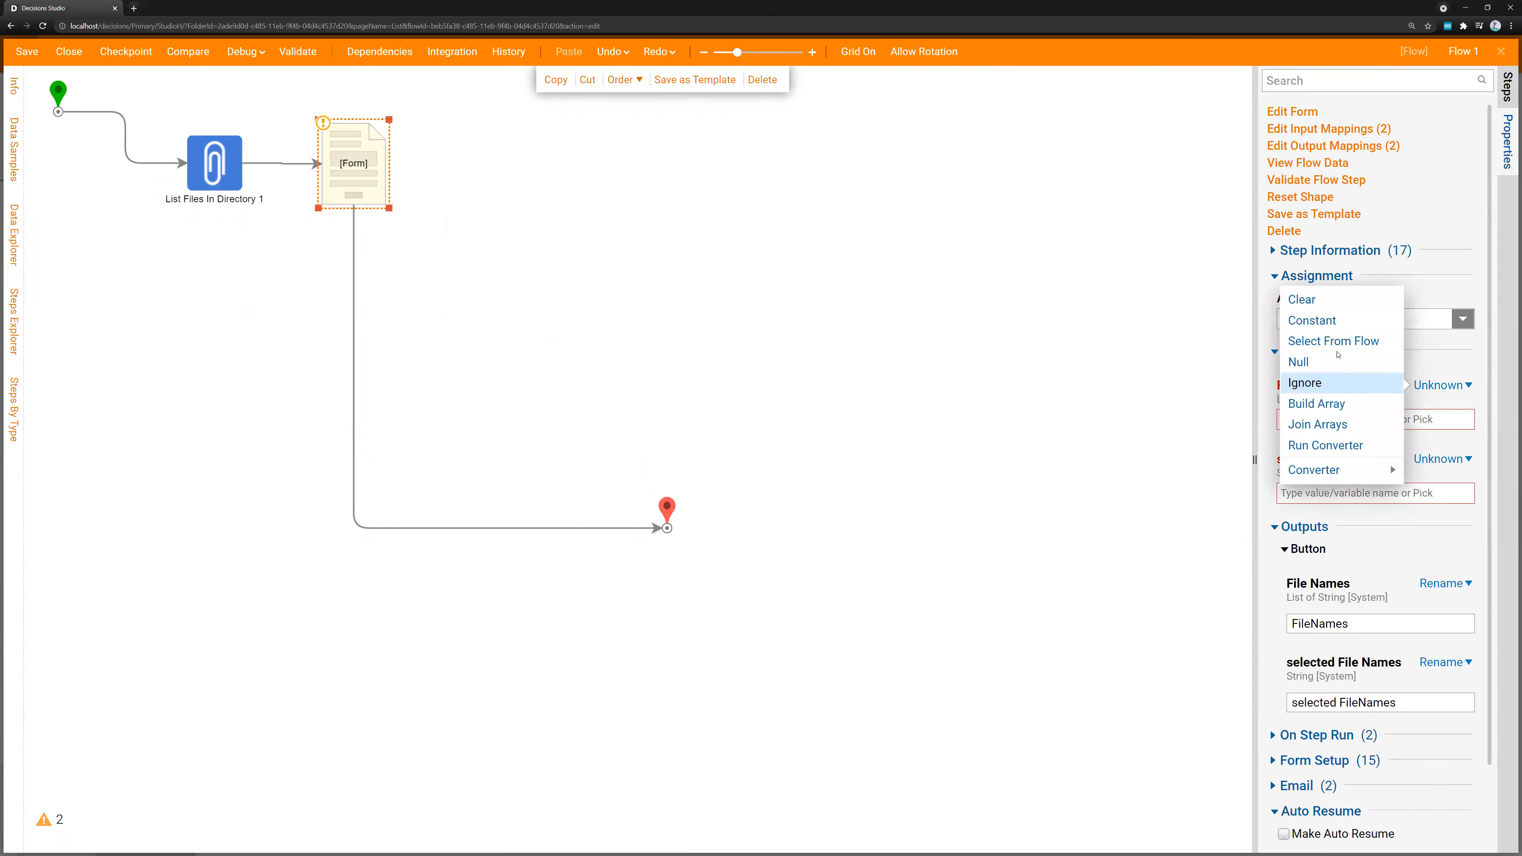
click(1306, 340)
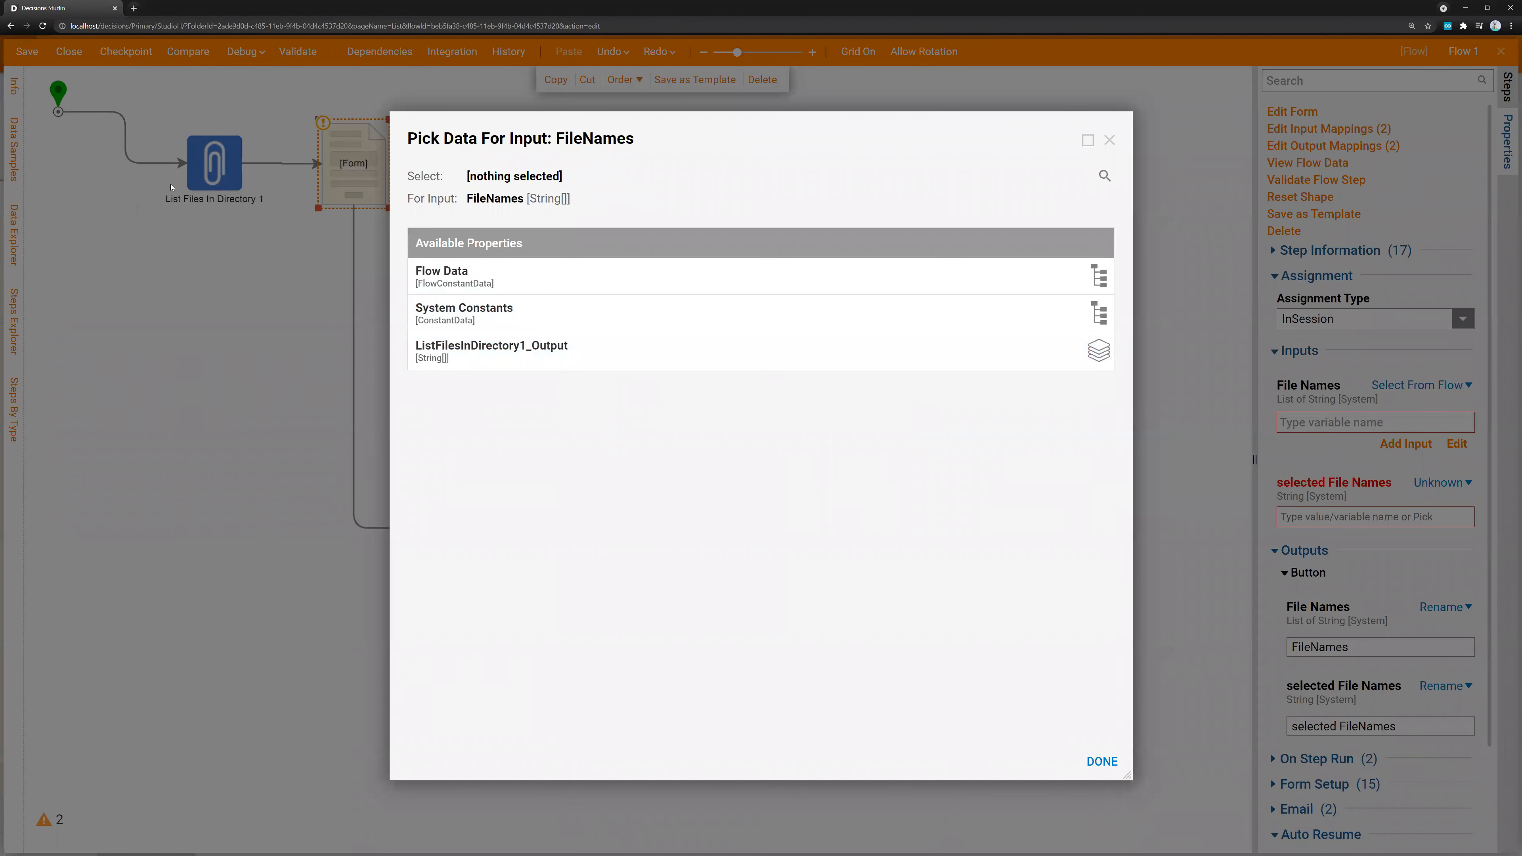
click(749, 351)
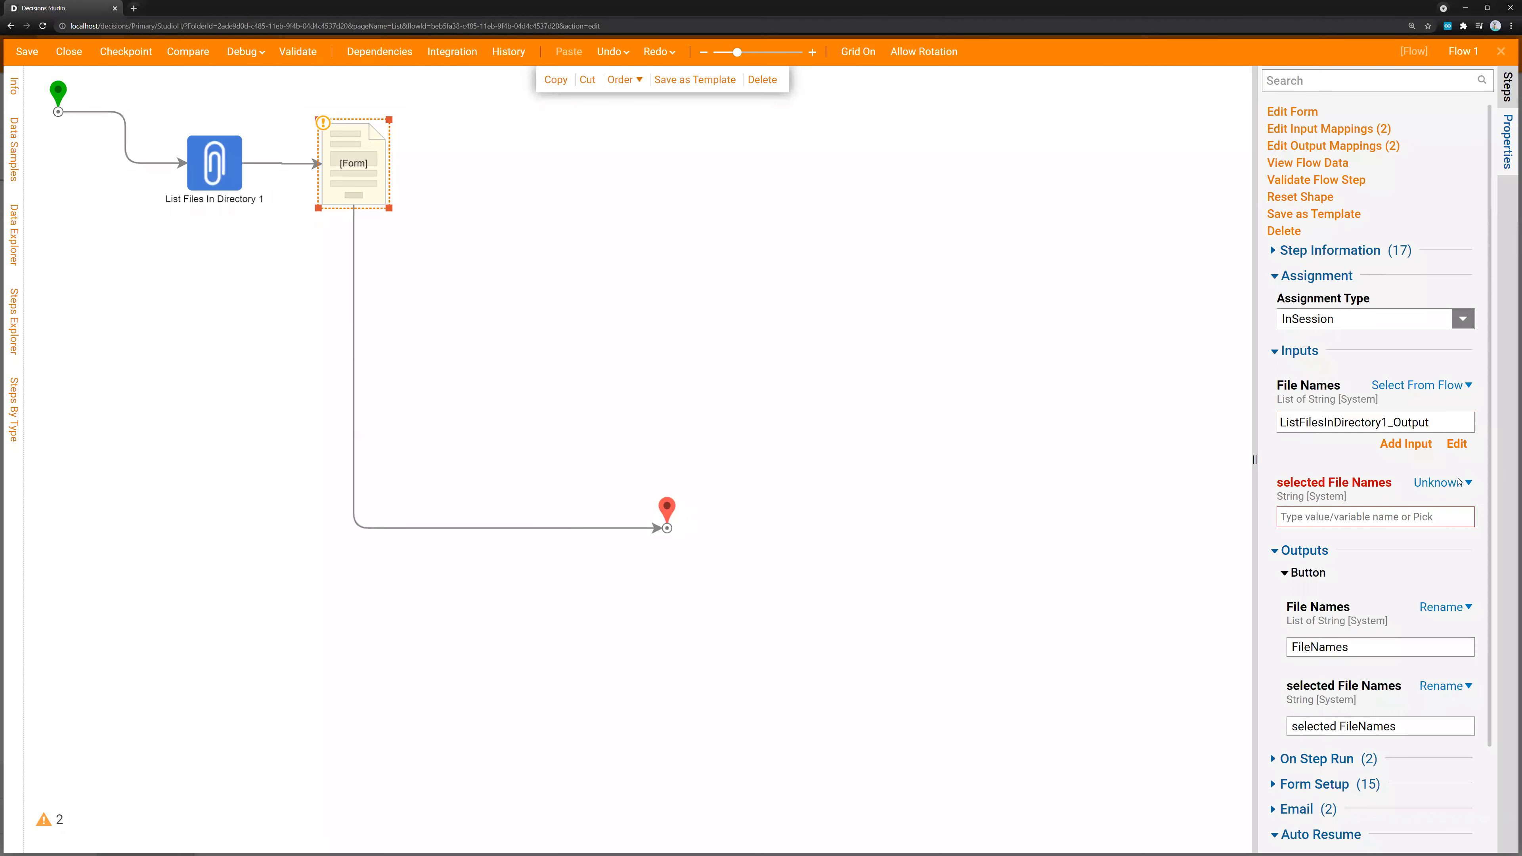
Set the form step's selected File Names input to Ignore
click(1441, 483)
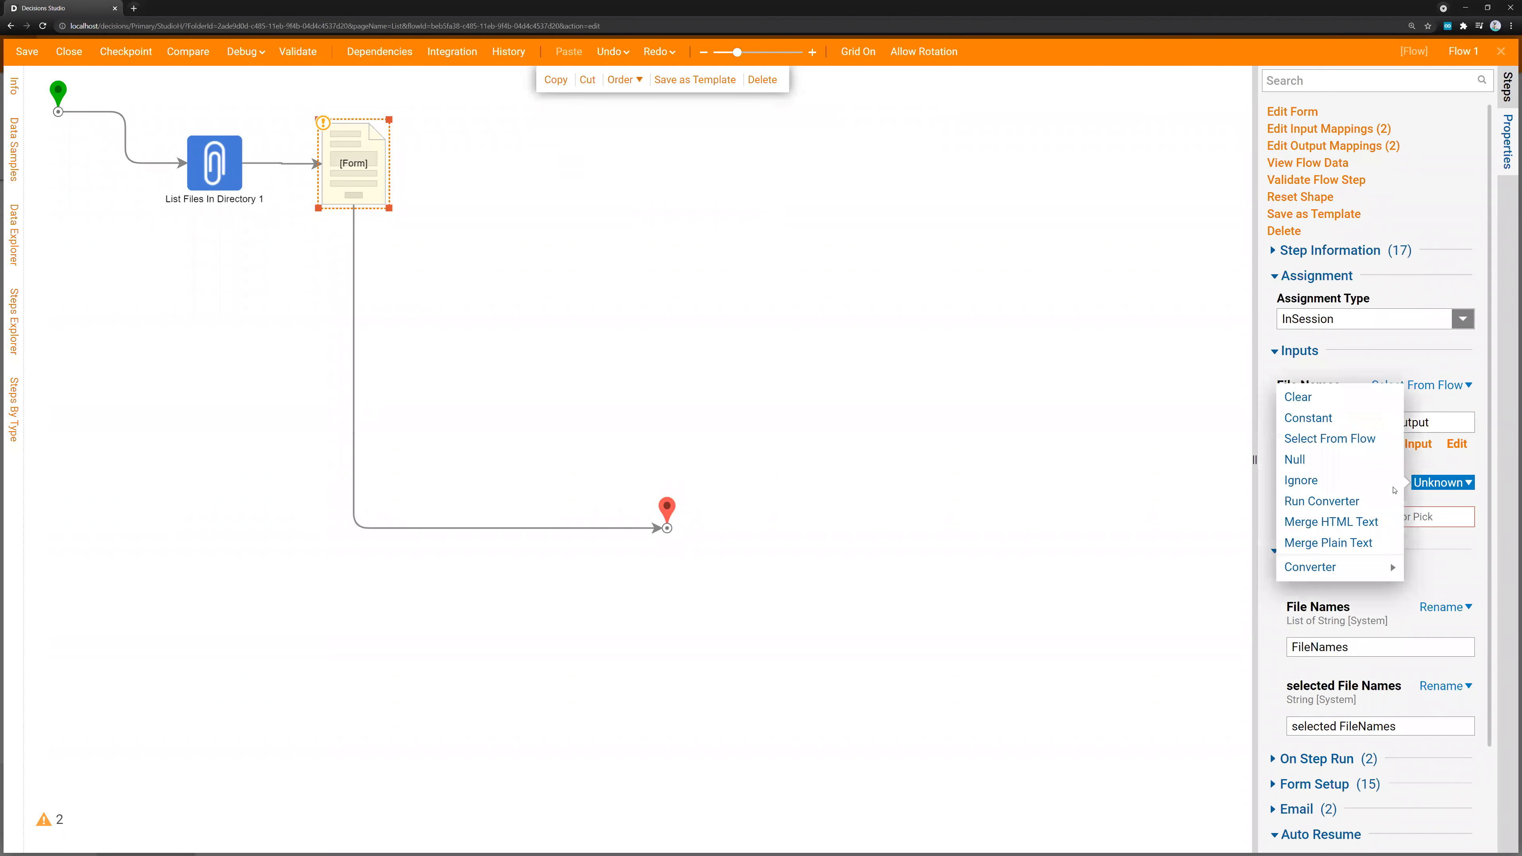
click(1307, 482)
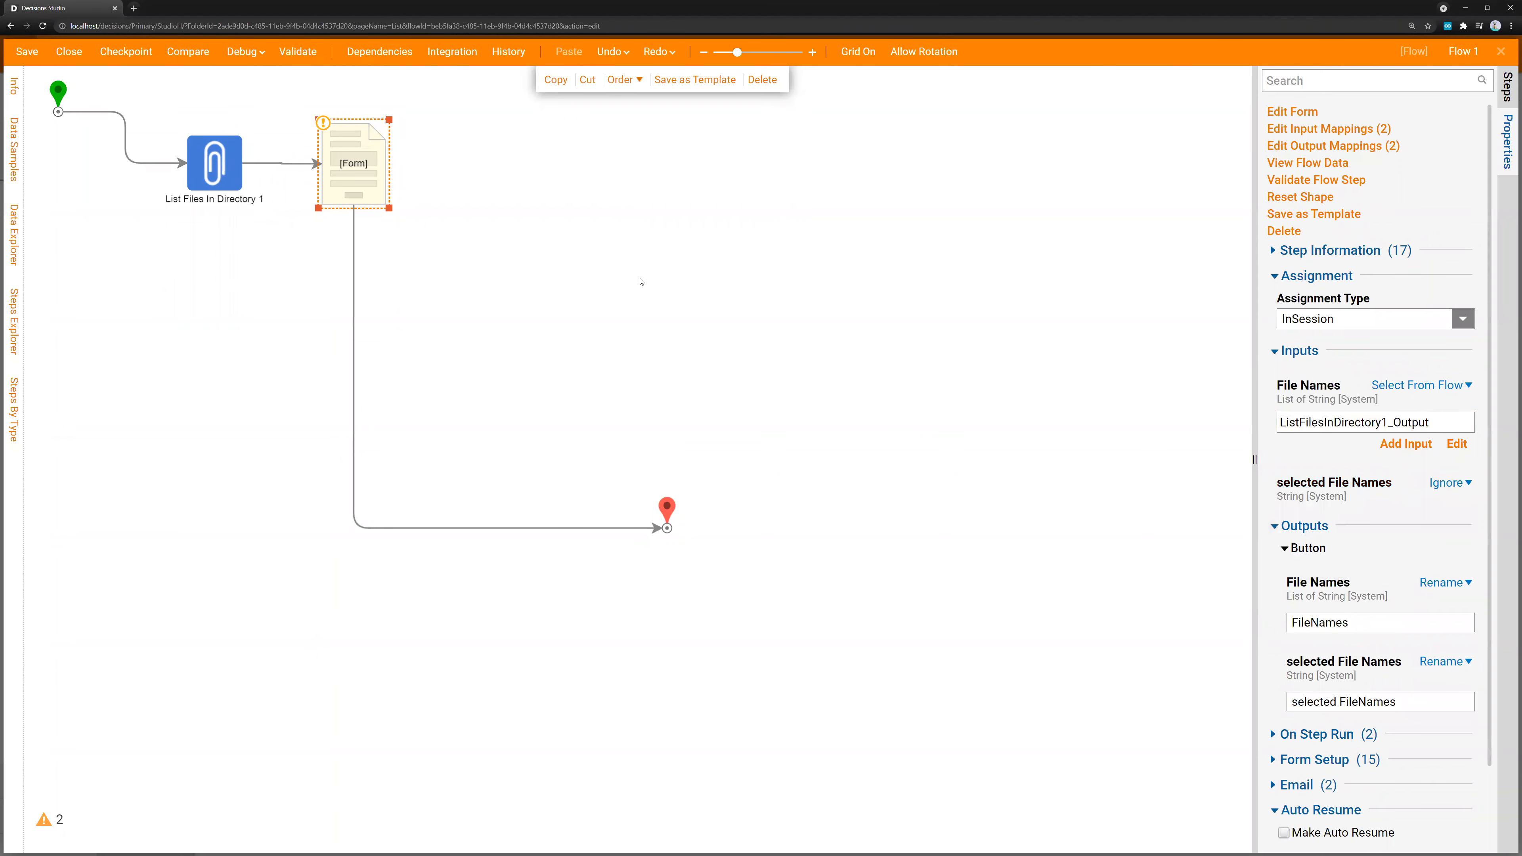
click(551, 274)
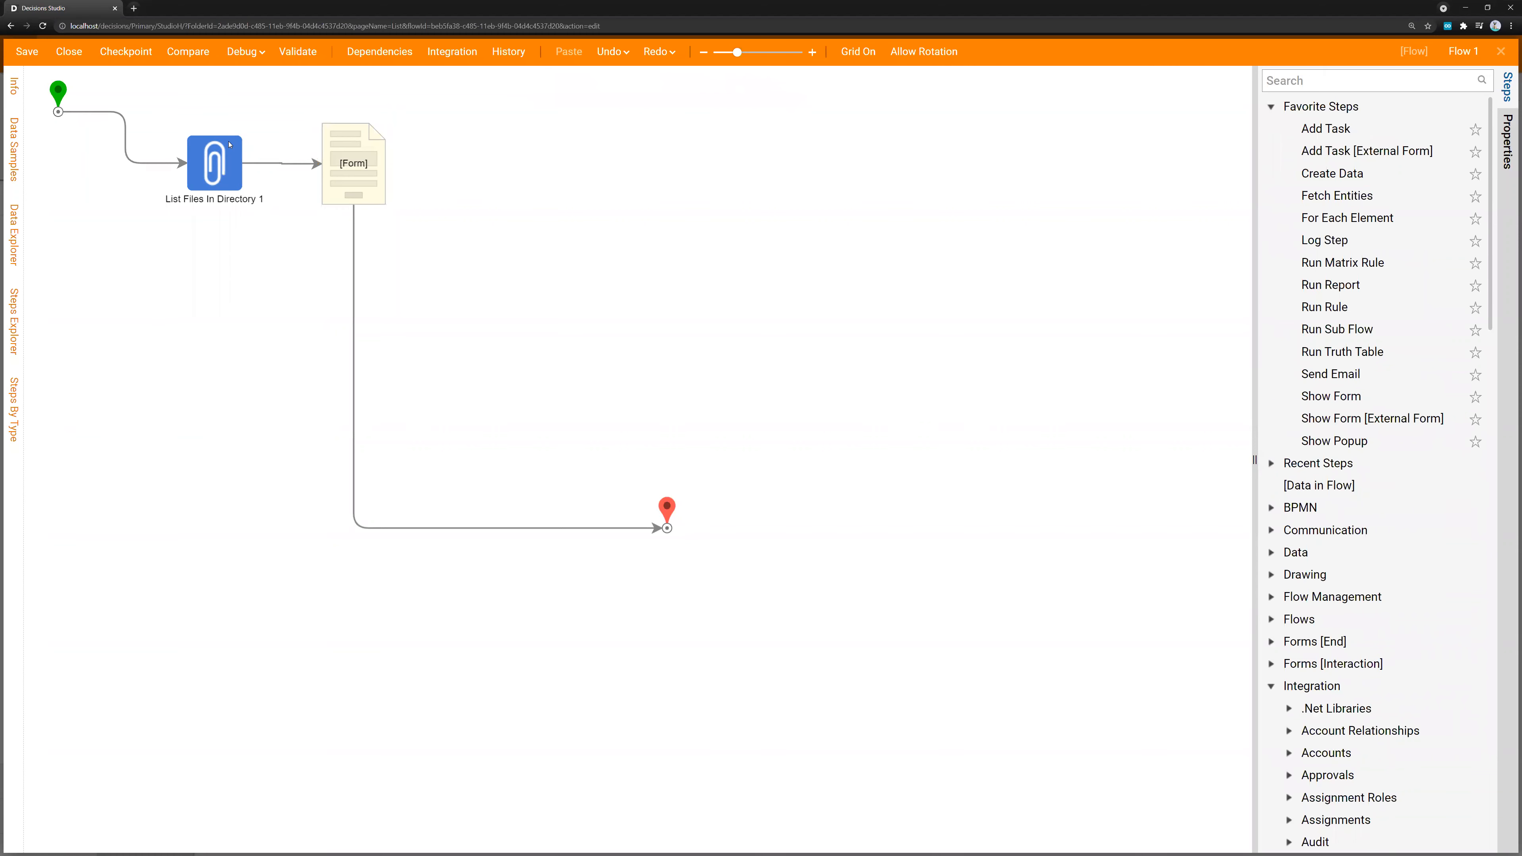
Debug the flow and submit its form with C:\Test\New Text Document.txt selected in the List Box
click(242, 53)
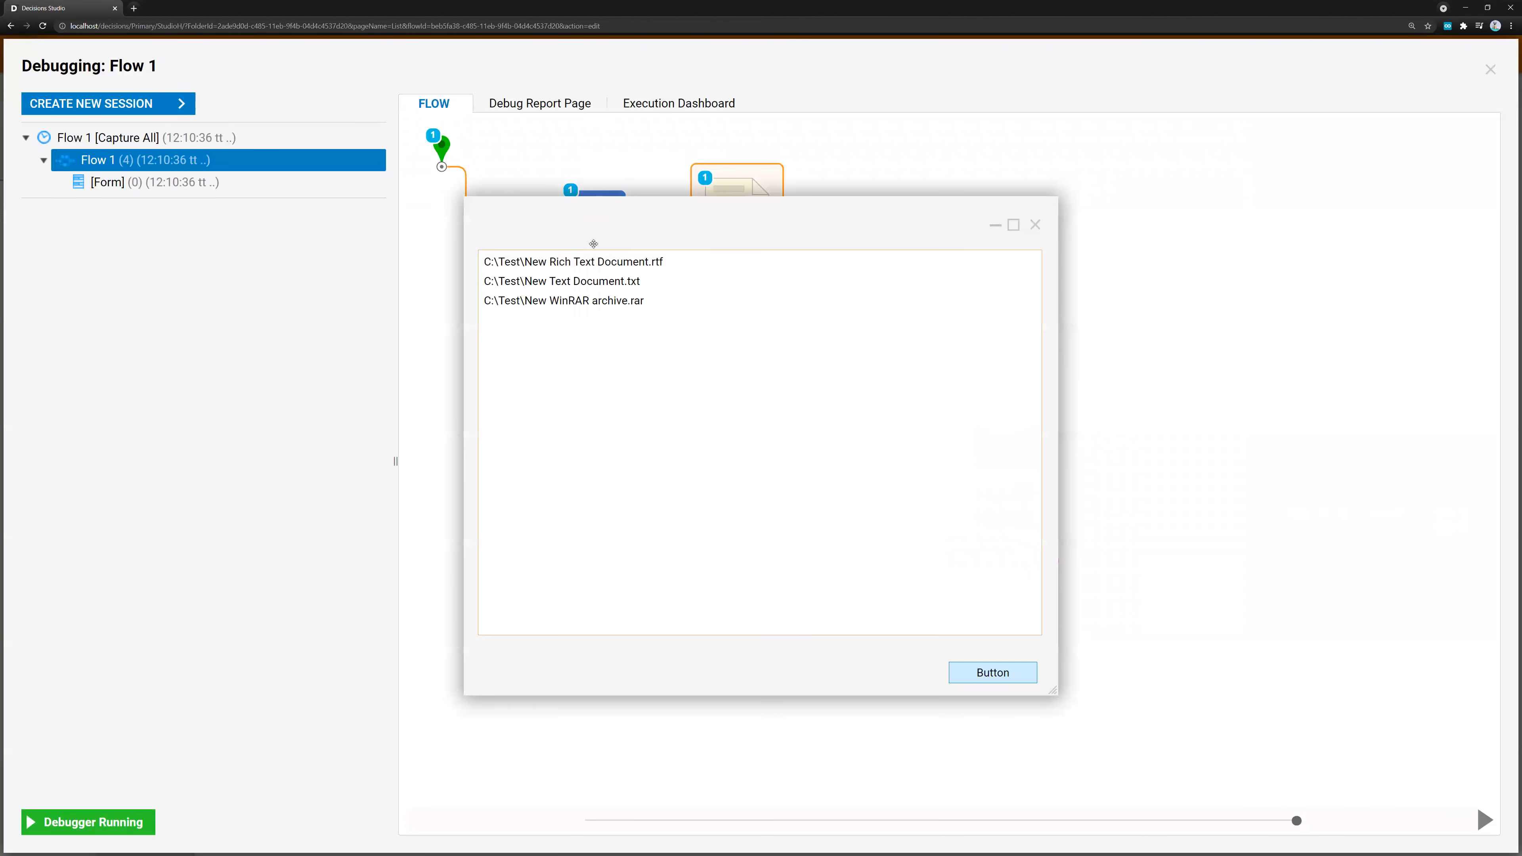
drag(729, 225, 1084, 201)
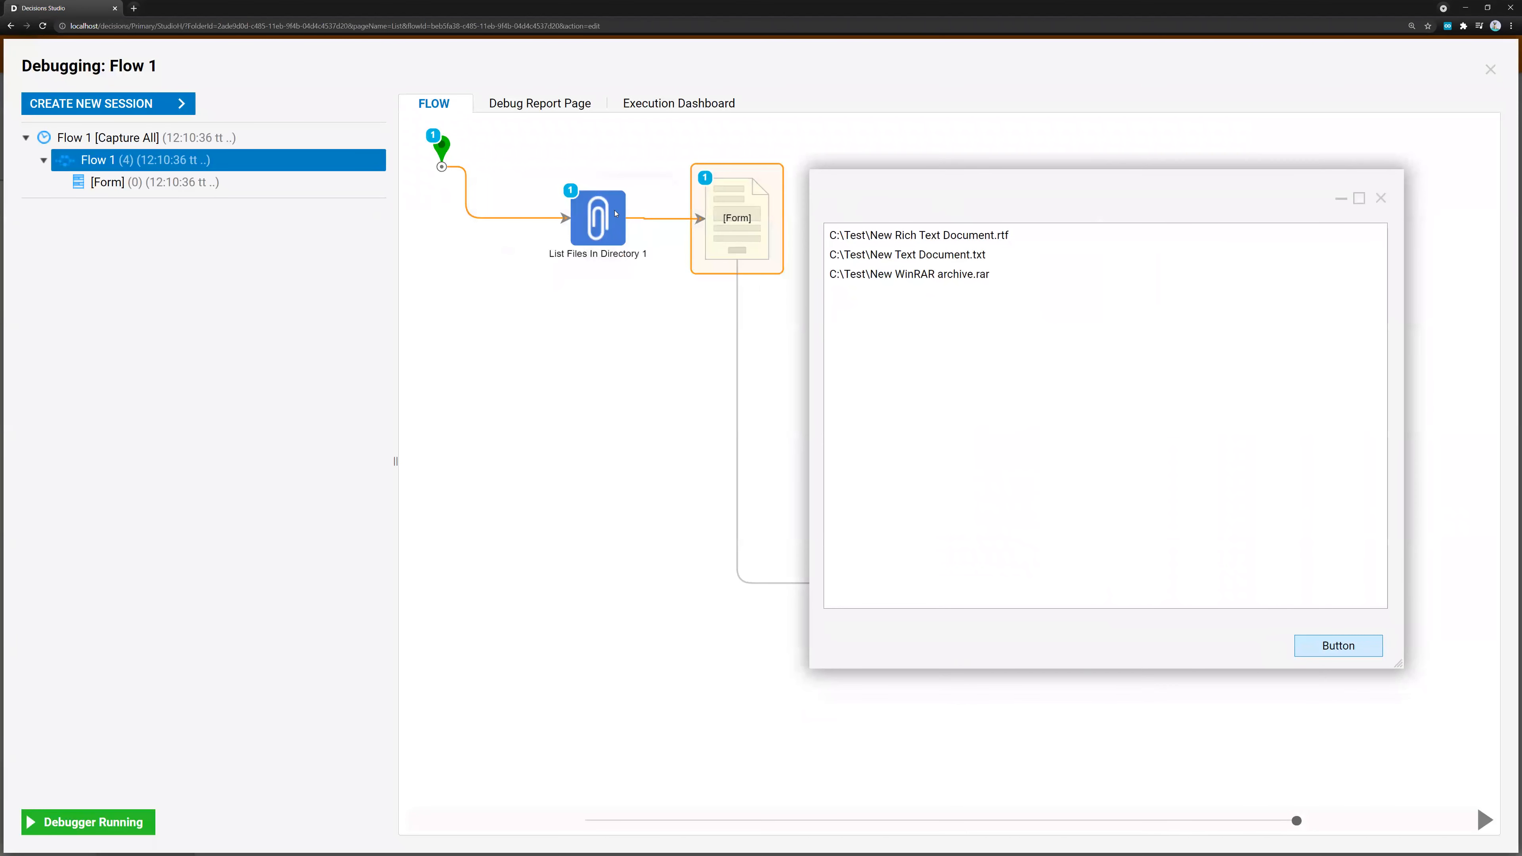
click(926, 237)
click(926, 255)
click(926, 275)
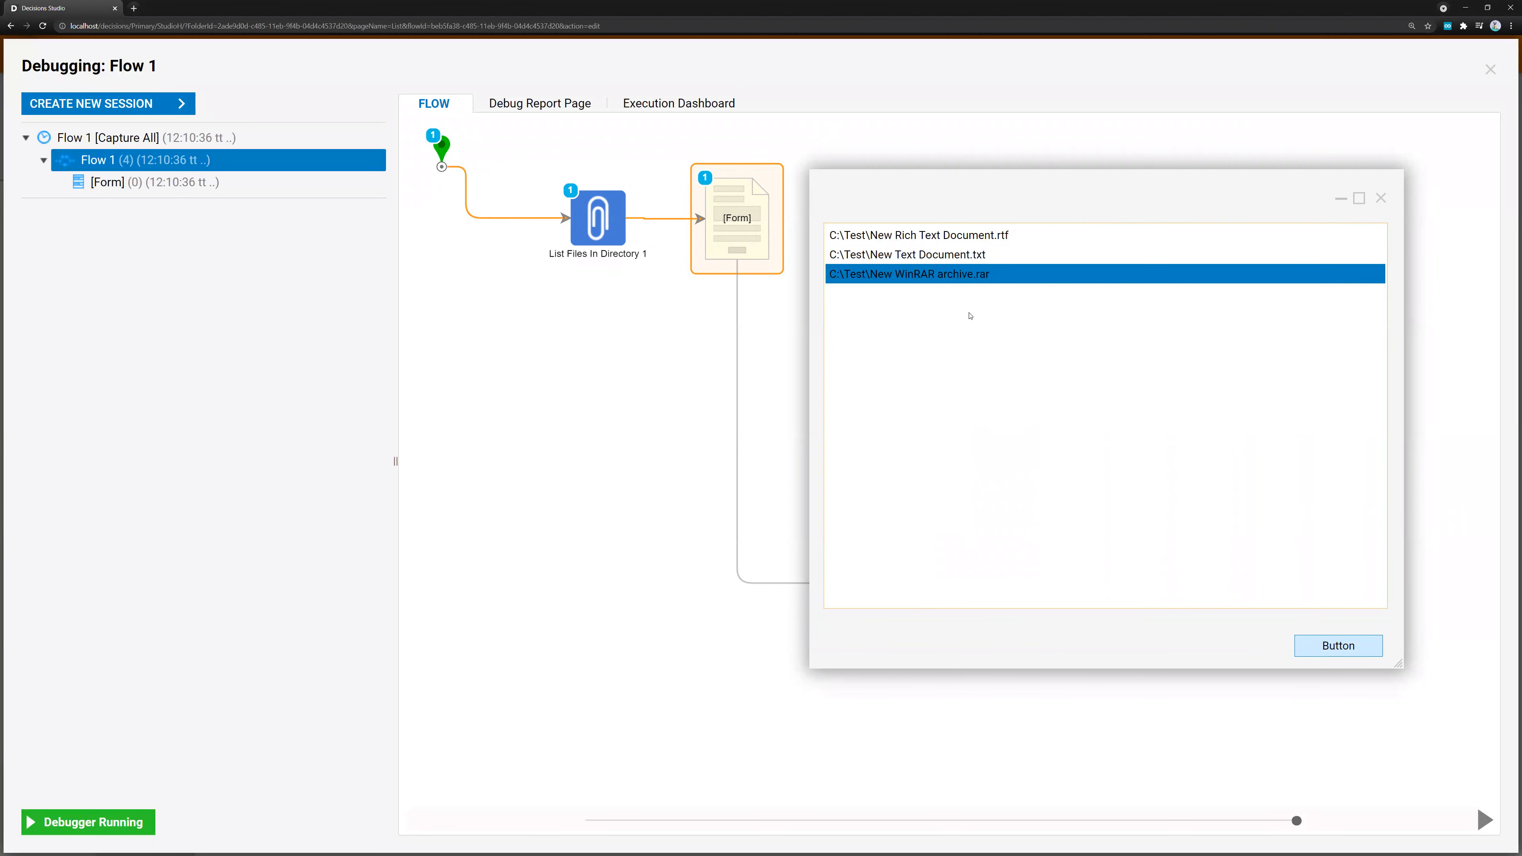
click(984, 256)
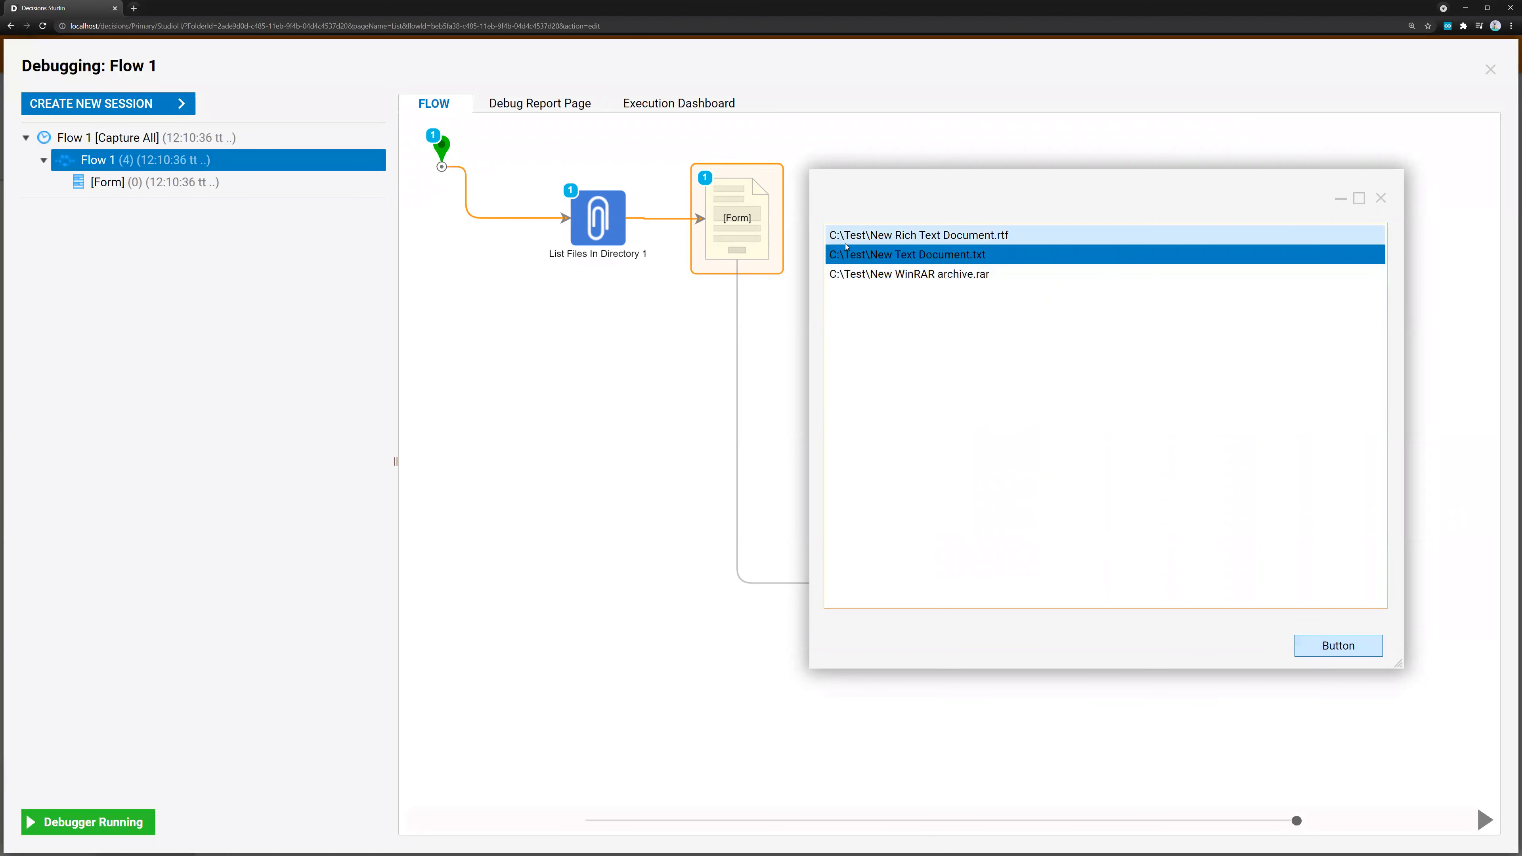
click(1338, 645)
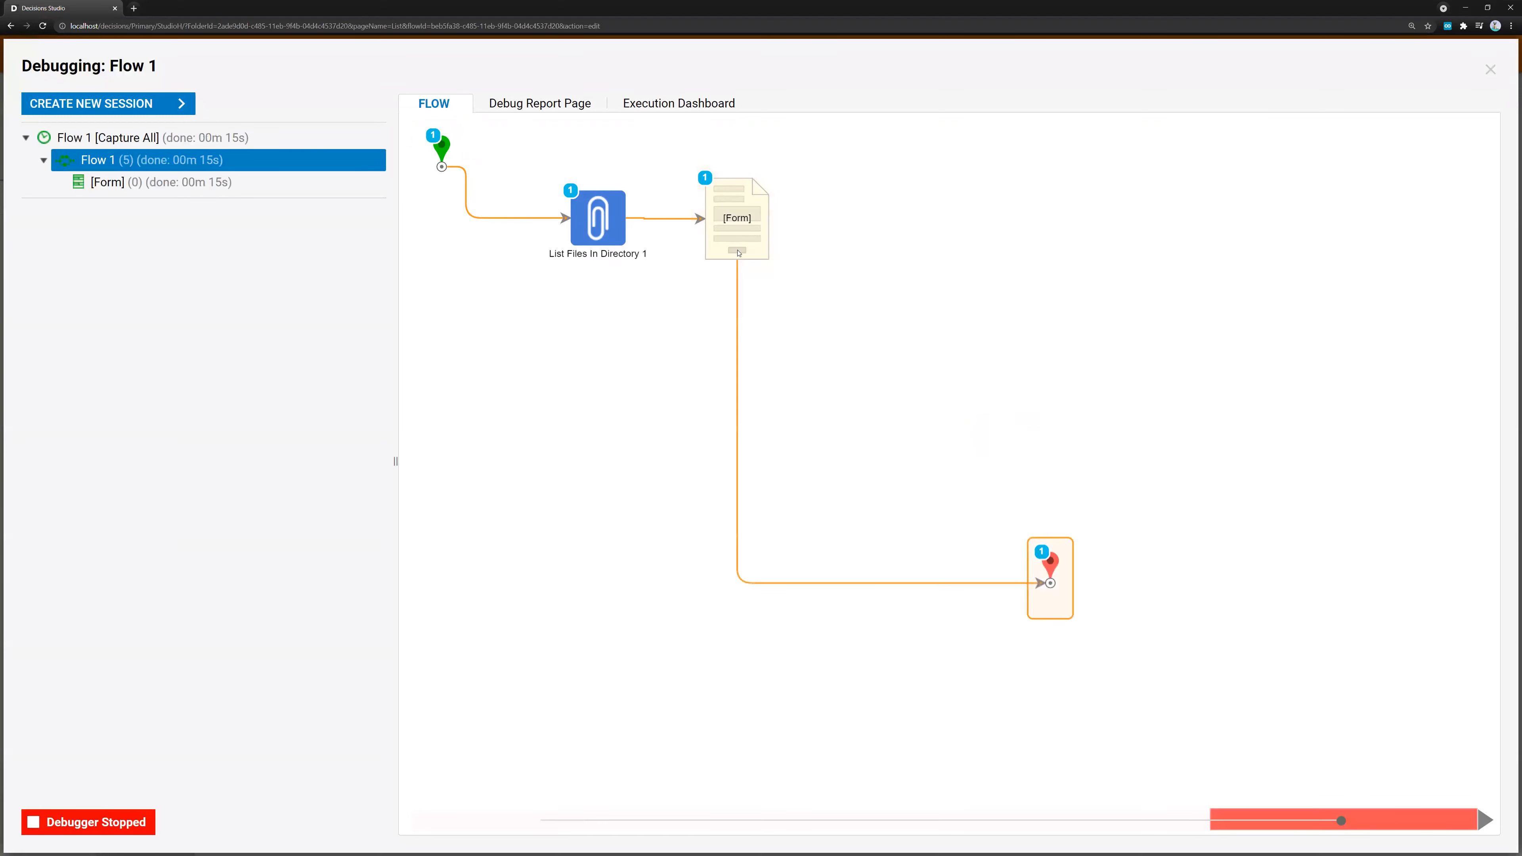
Examine the form step's input and output data, including the selected FileNames and FileNames outputs, and close the debugger
mouse_move(892, 254)
click(968, 257)
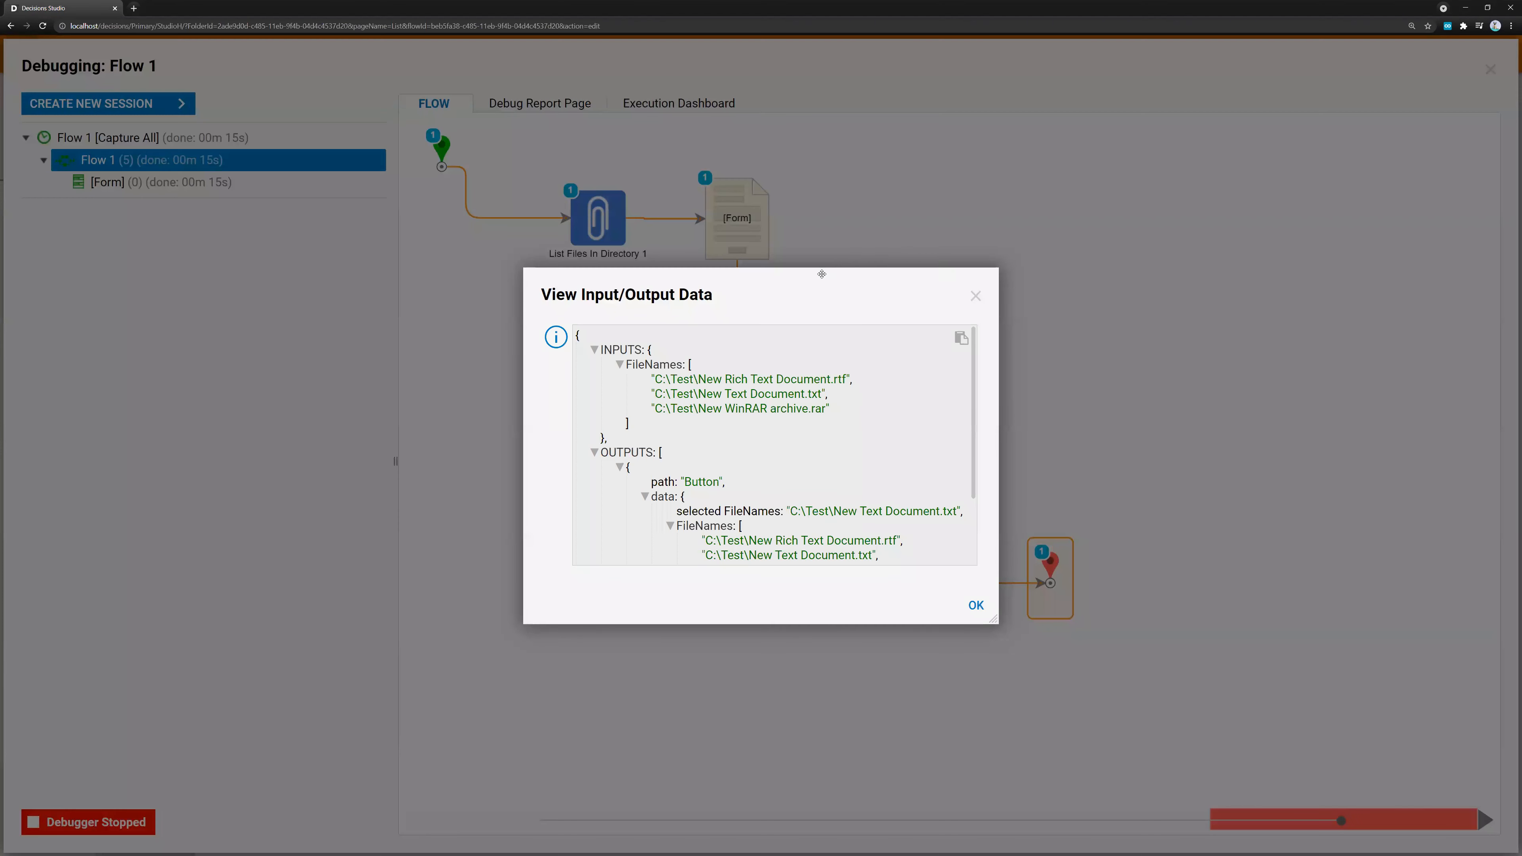
drag(853, 551, 1145, 702)
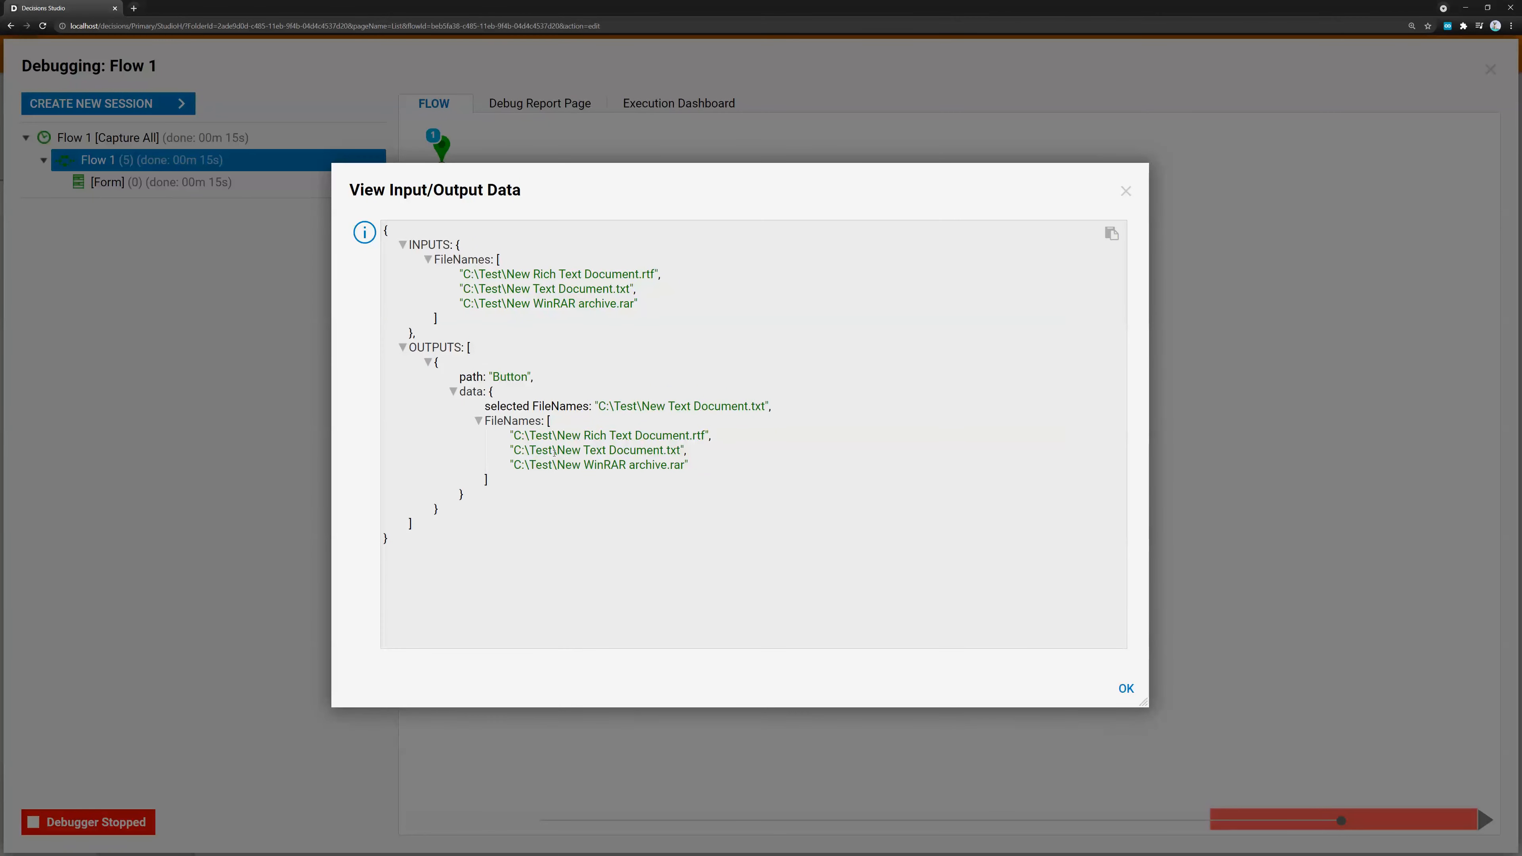
drag(510, 431, 713, 479)
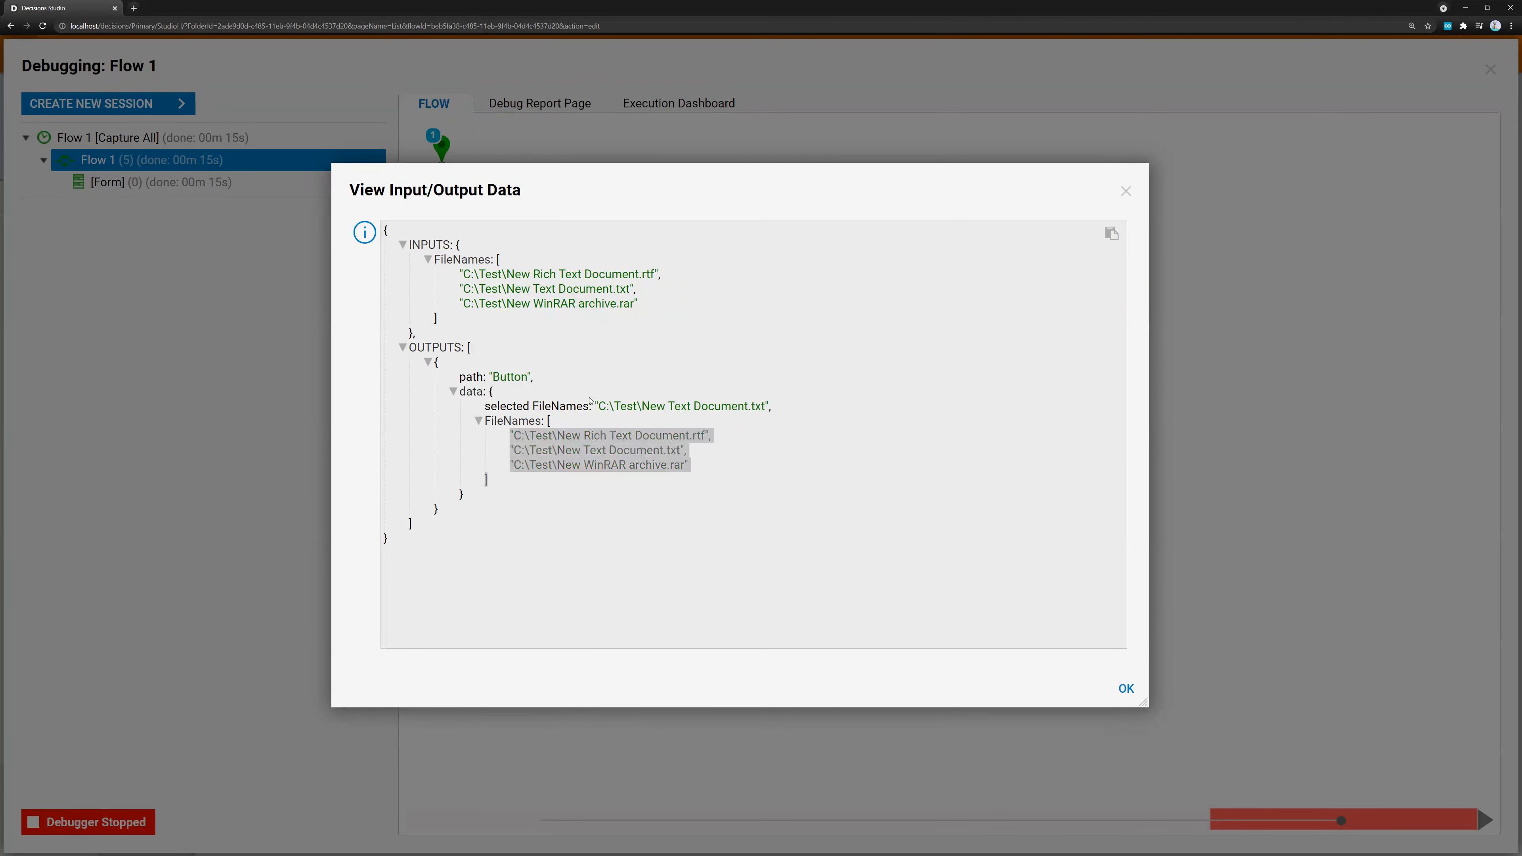
drag(600, 406, 770, 407)
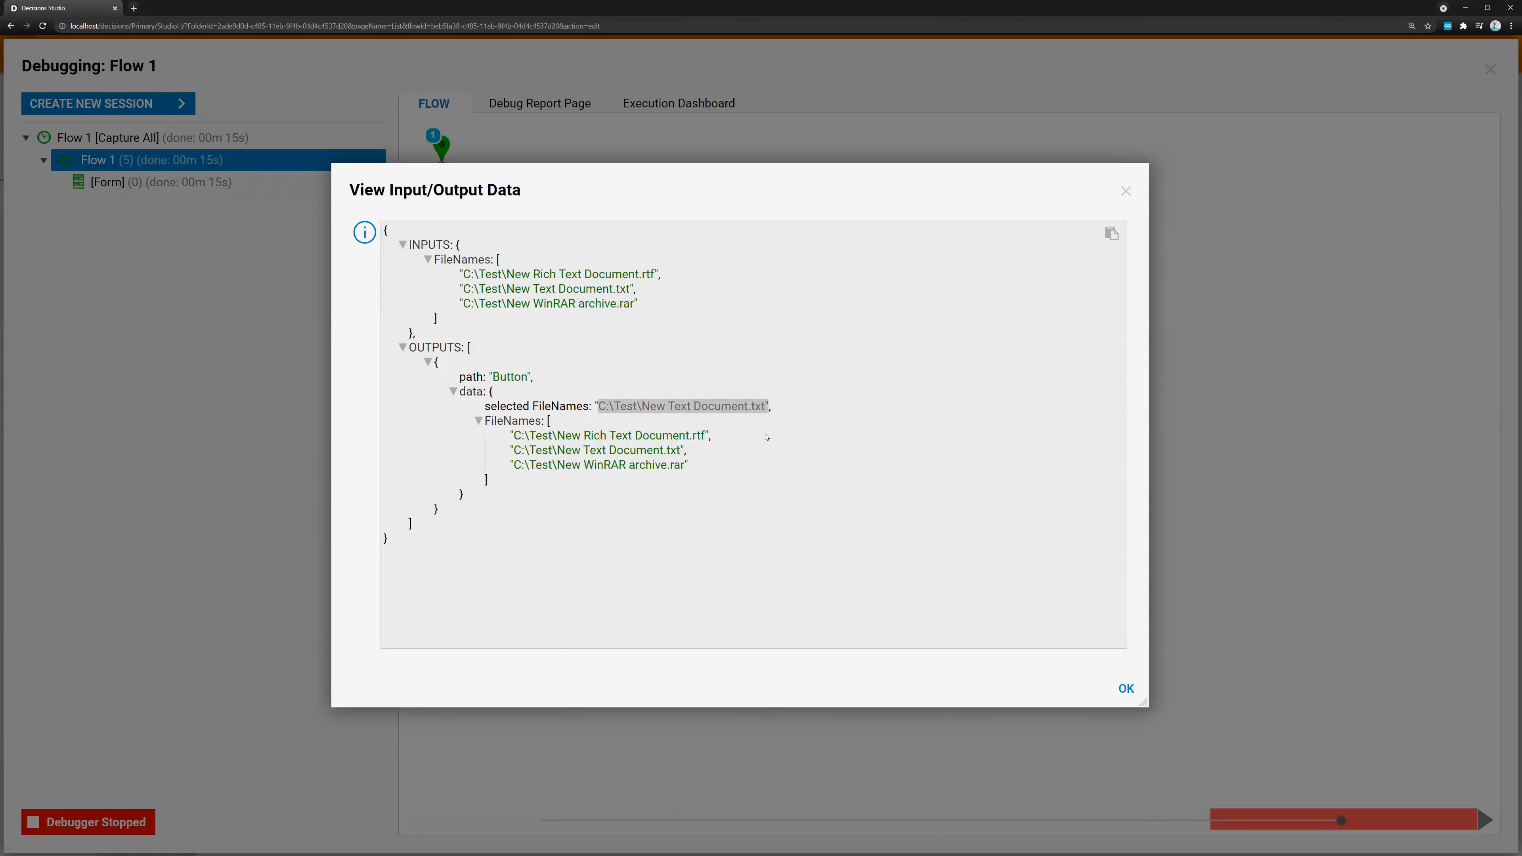
drag(987, 207, 1035, 312)
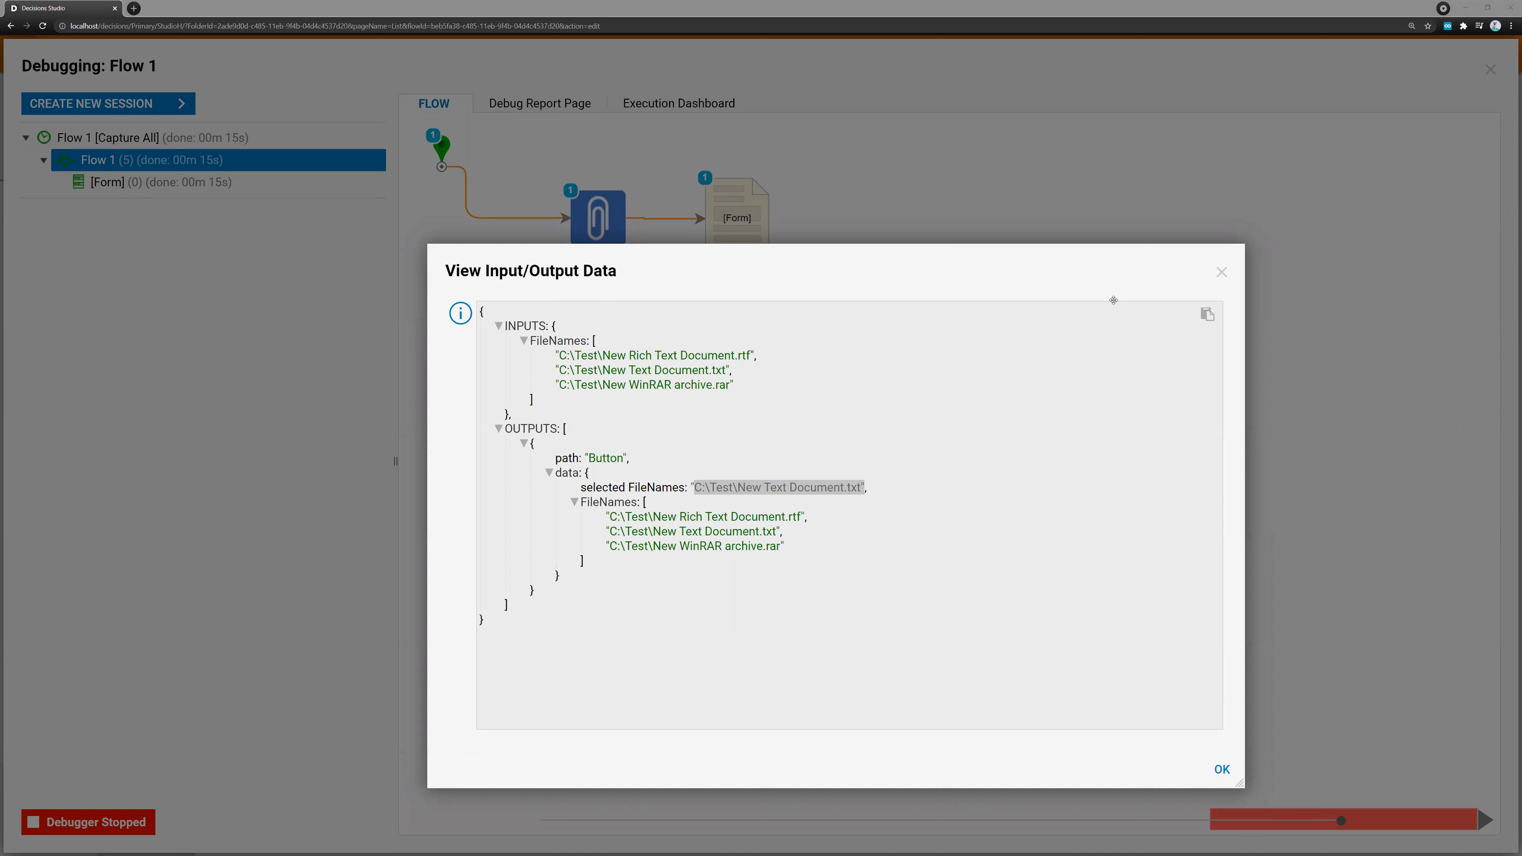
click(1222, 273)
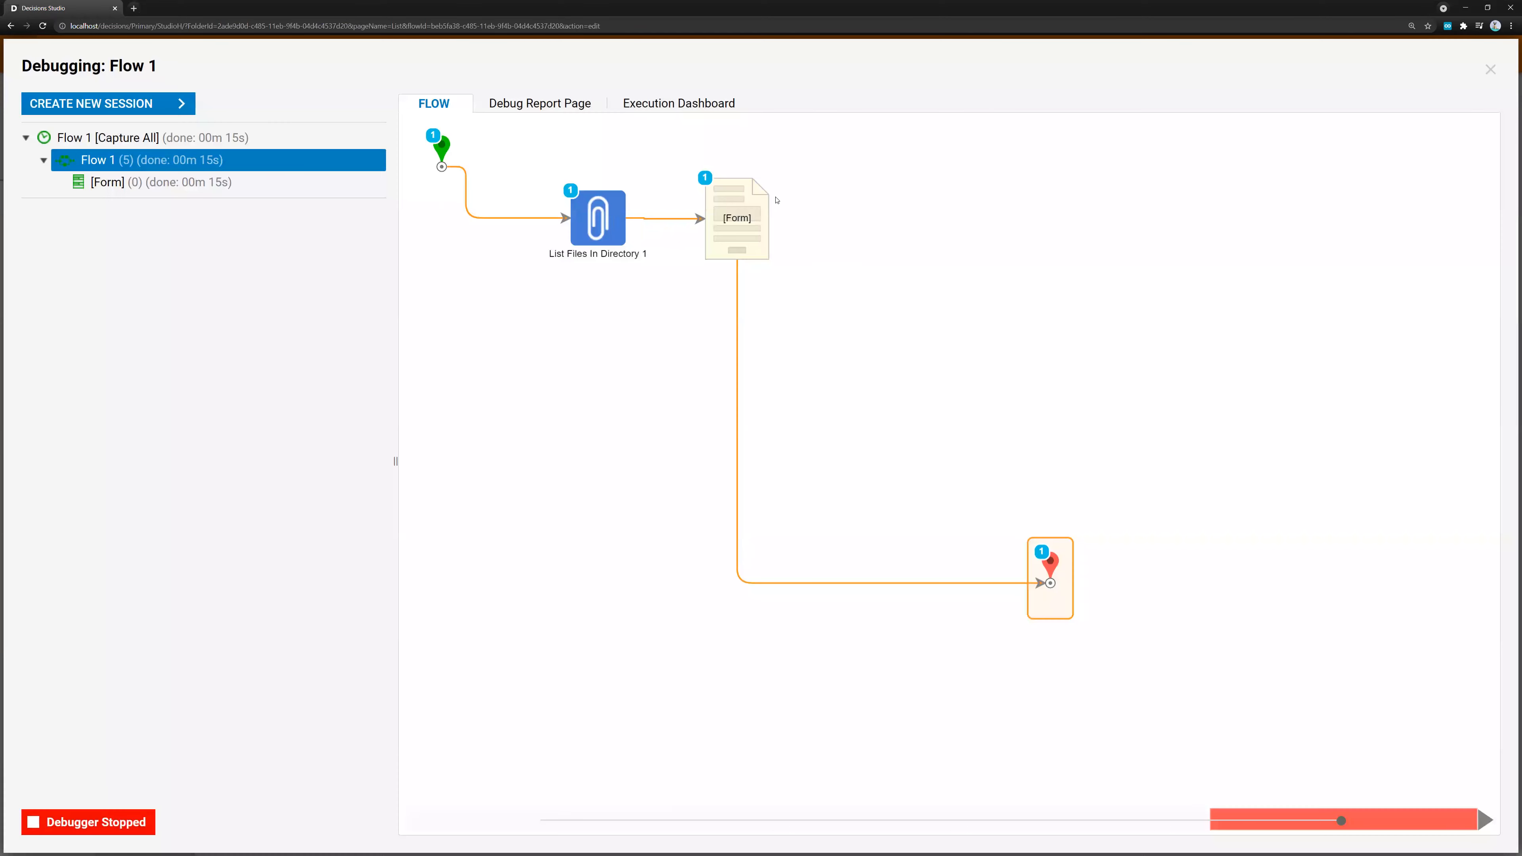
click(1490, 70)
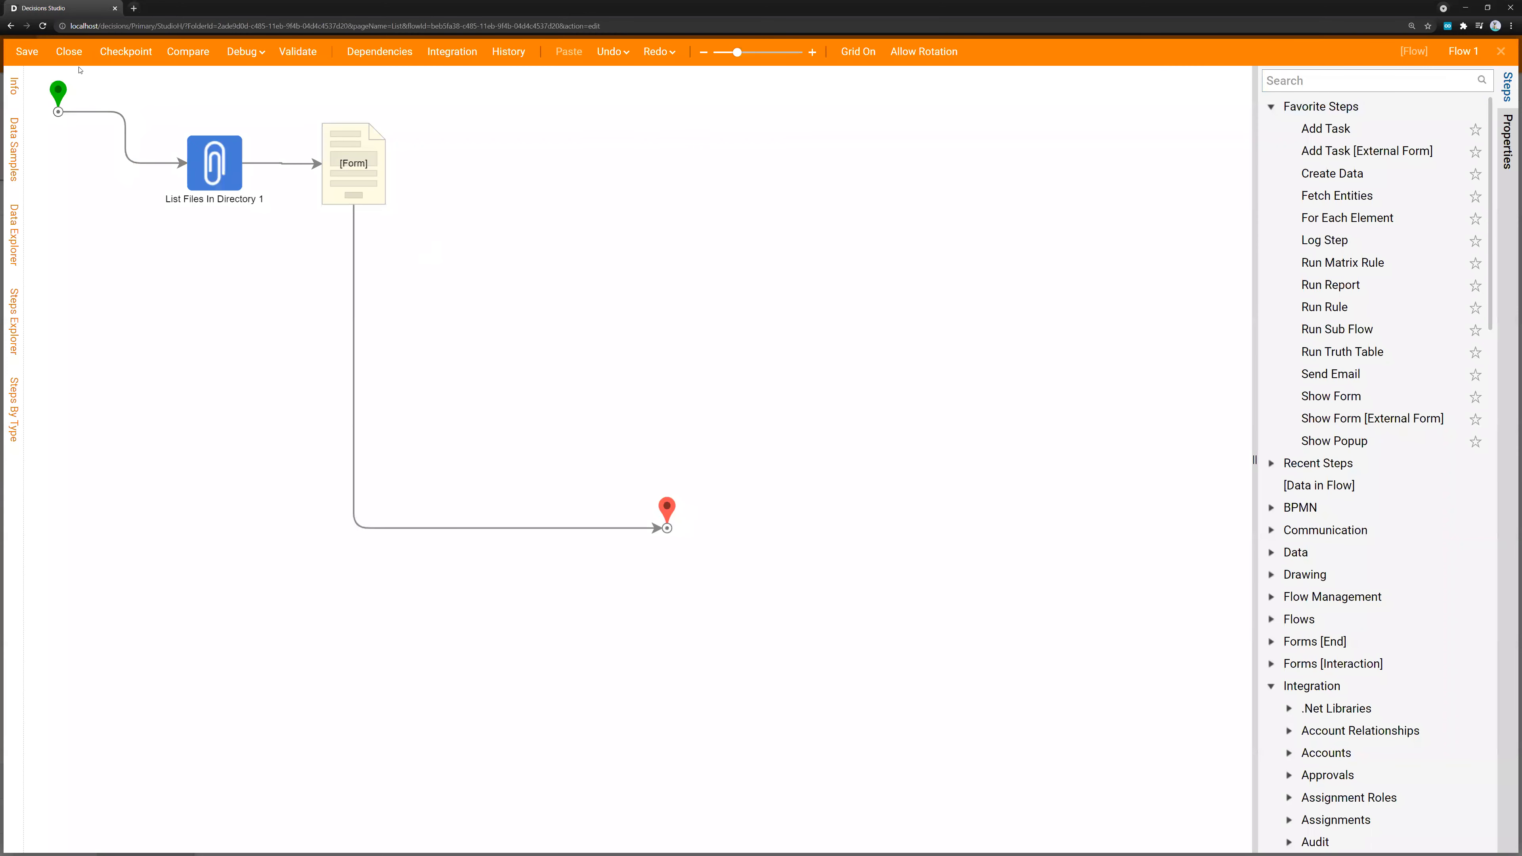
Close the flow designer and rename Flow 1 as "Grab Files in Directory and Display"
click(68, 52)
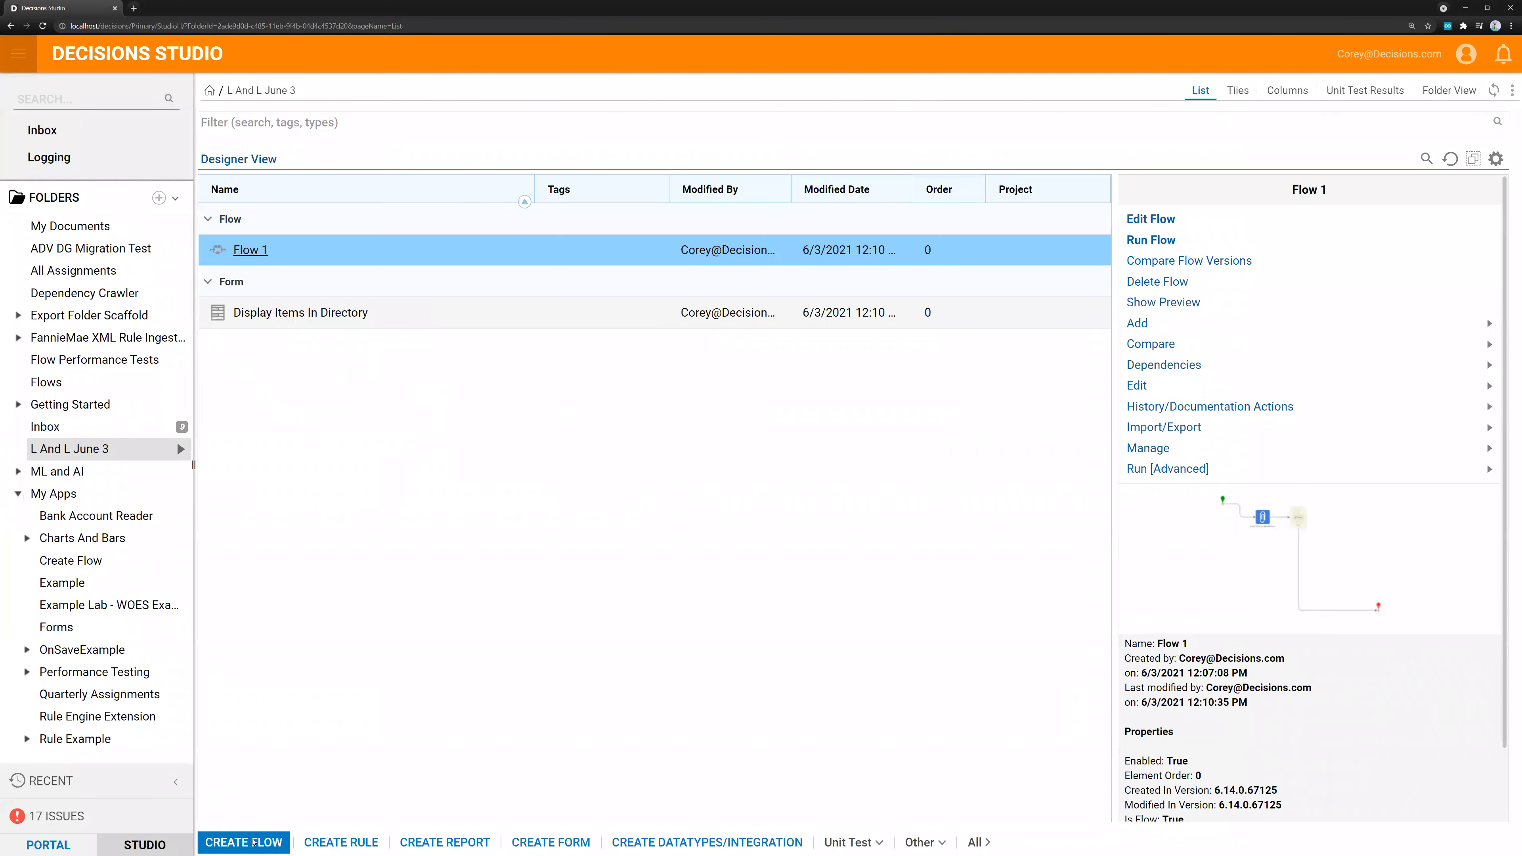
right_click(288, 249)
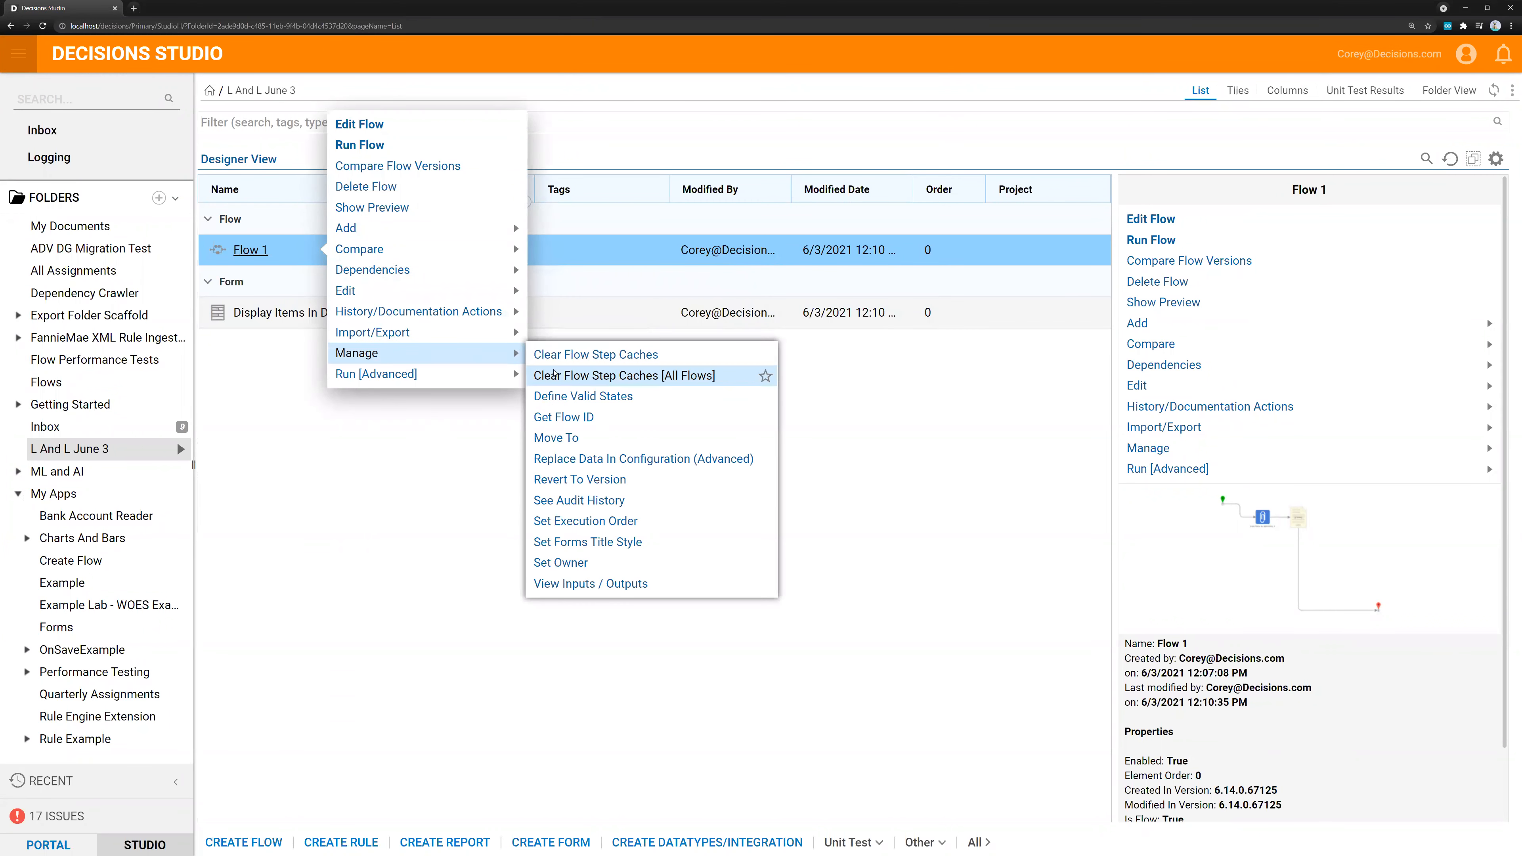
mouse_move(410, 298)
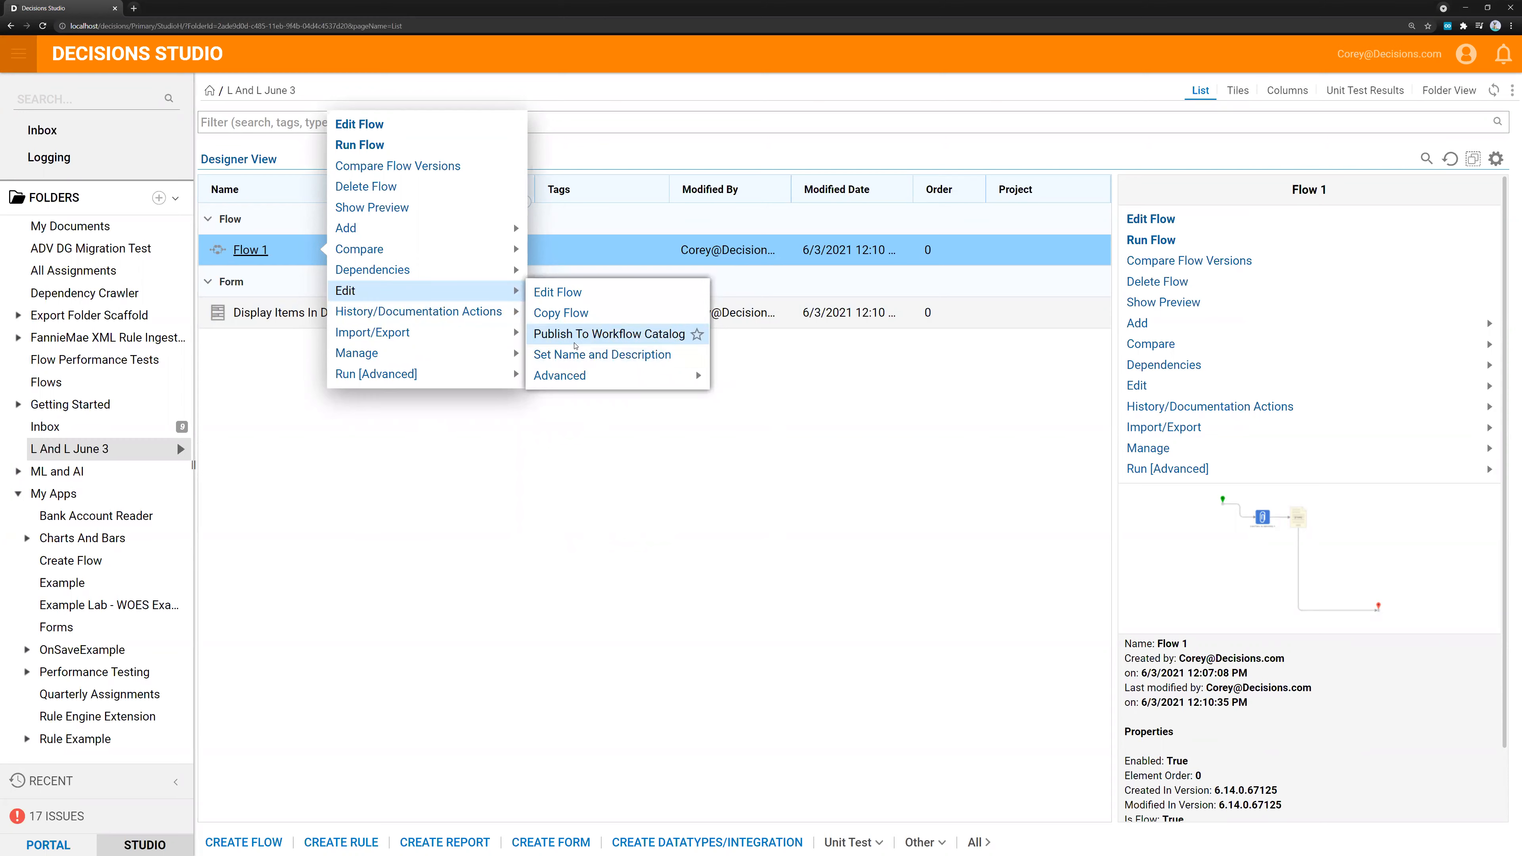
click(586, 354)
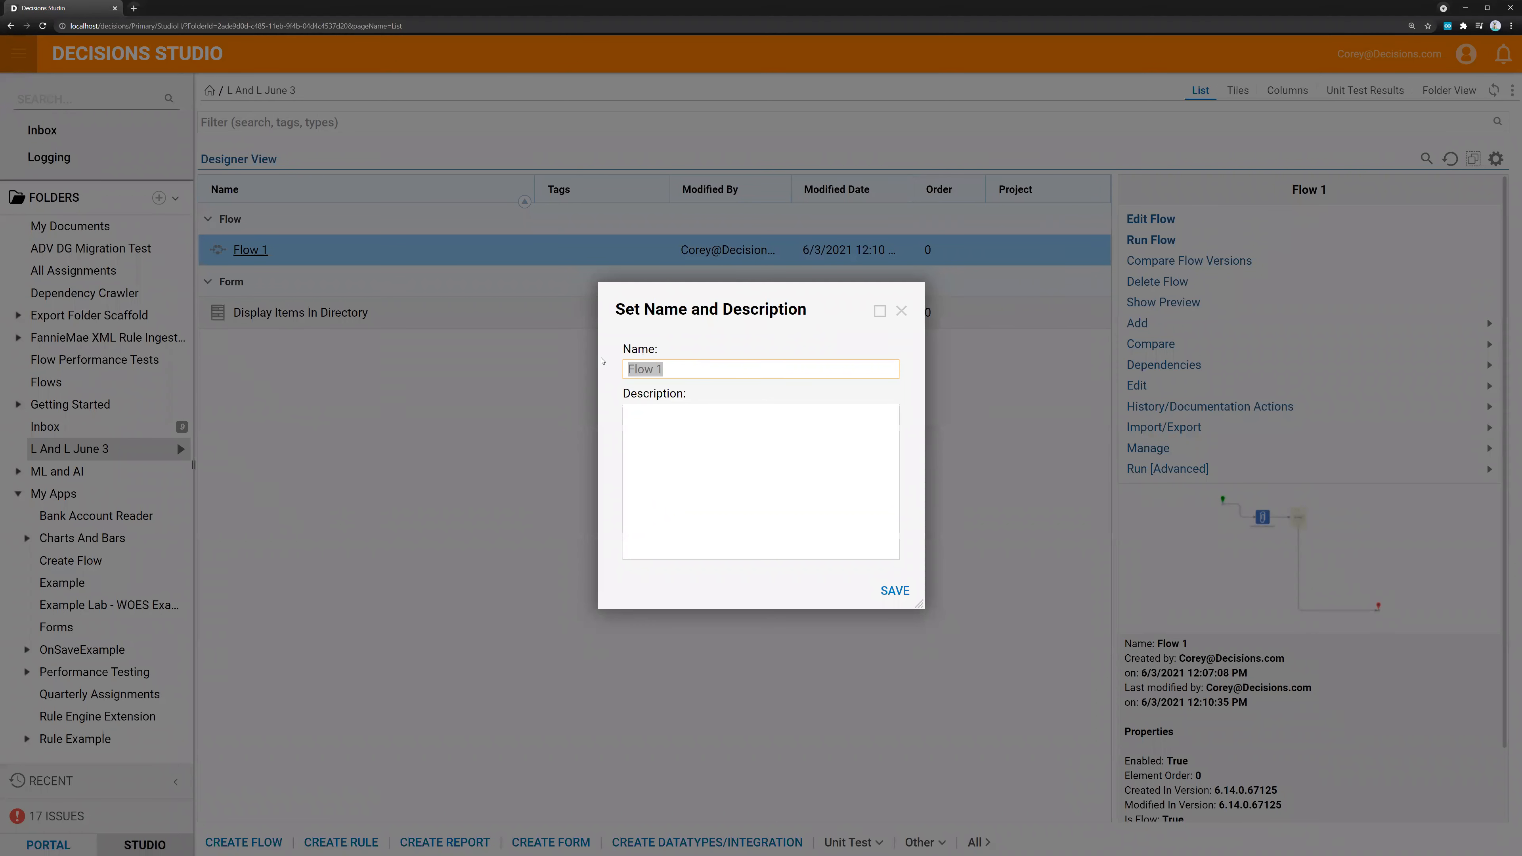
text(Grab )
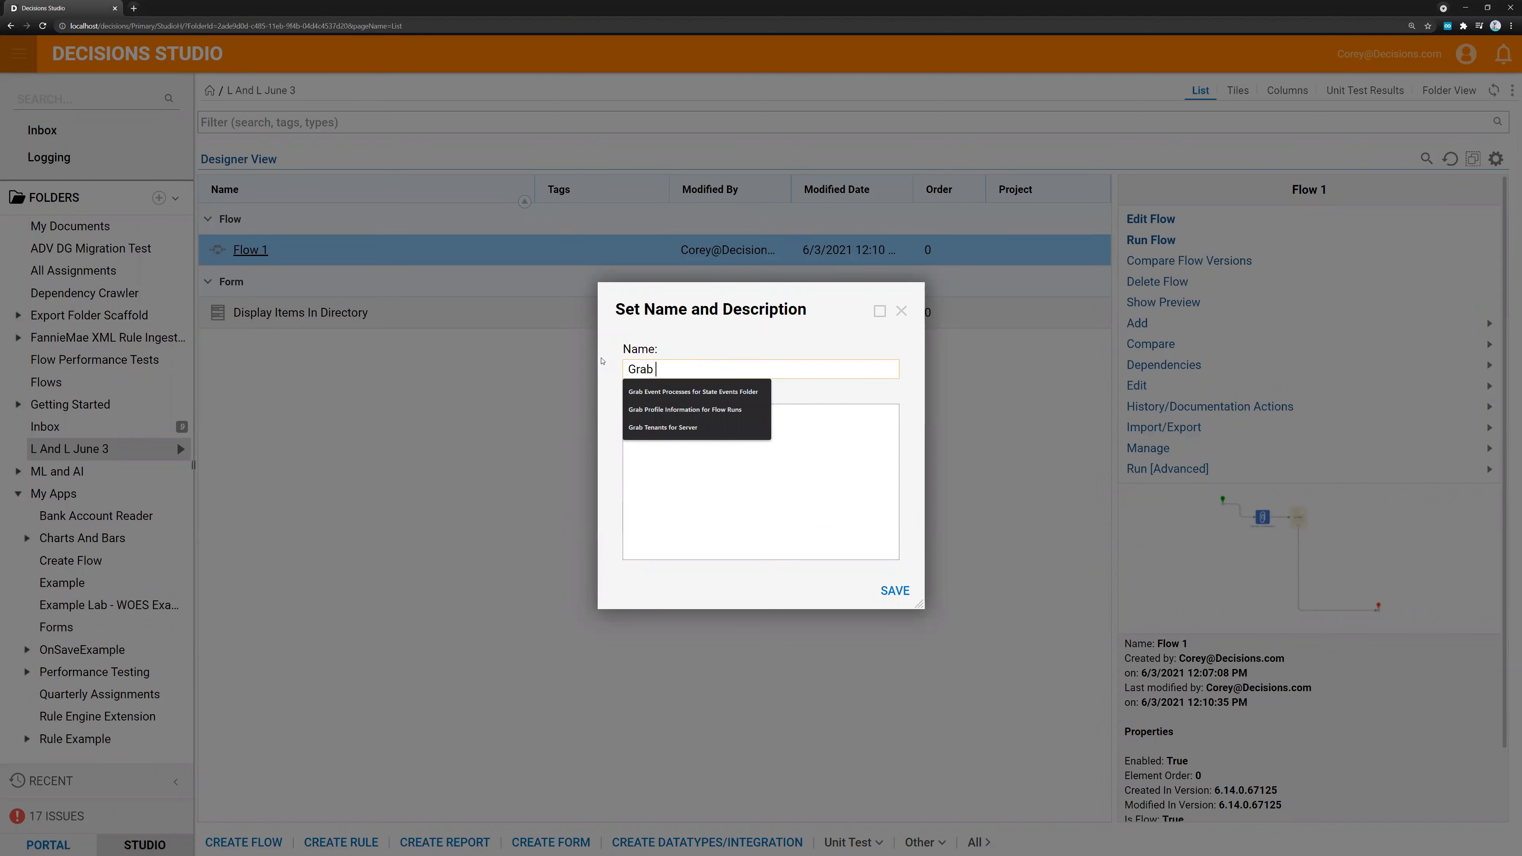
text(Files in Directory and Display)
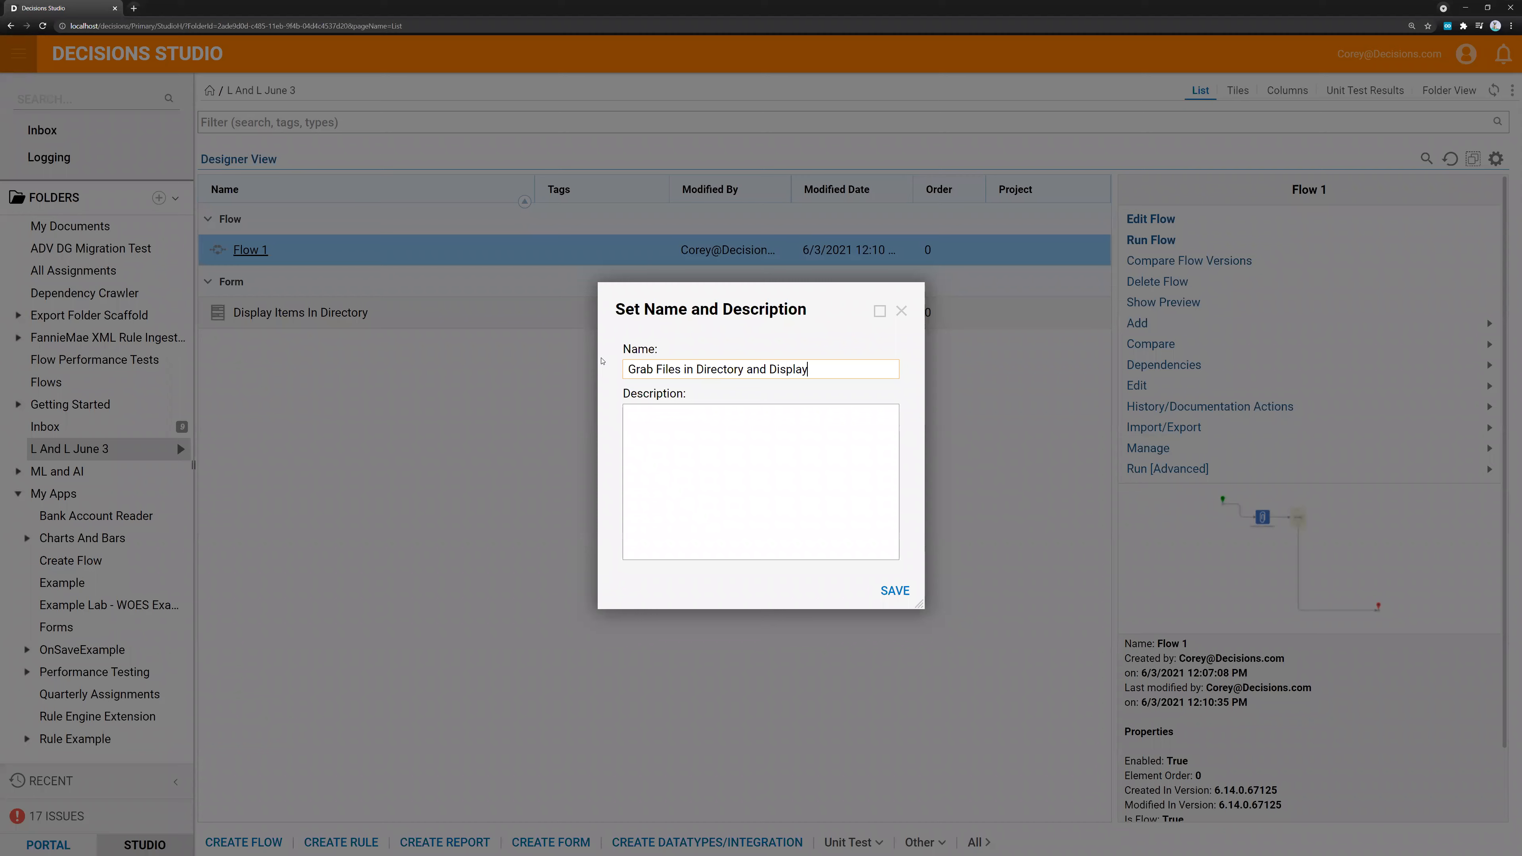
click(895, 591)
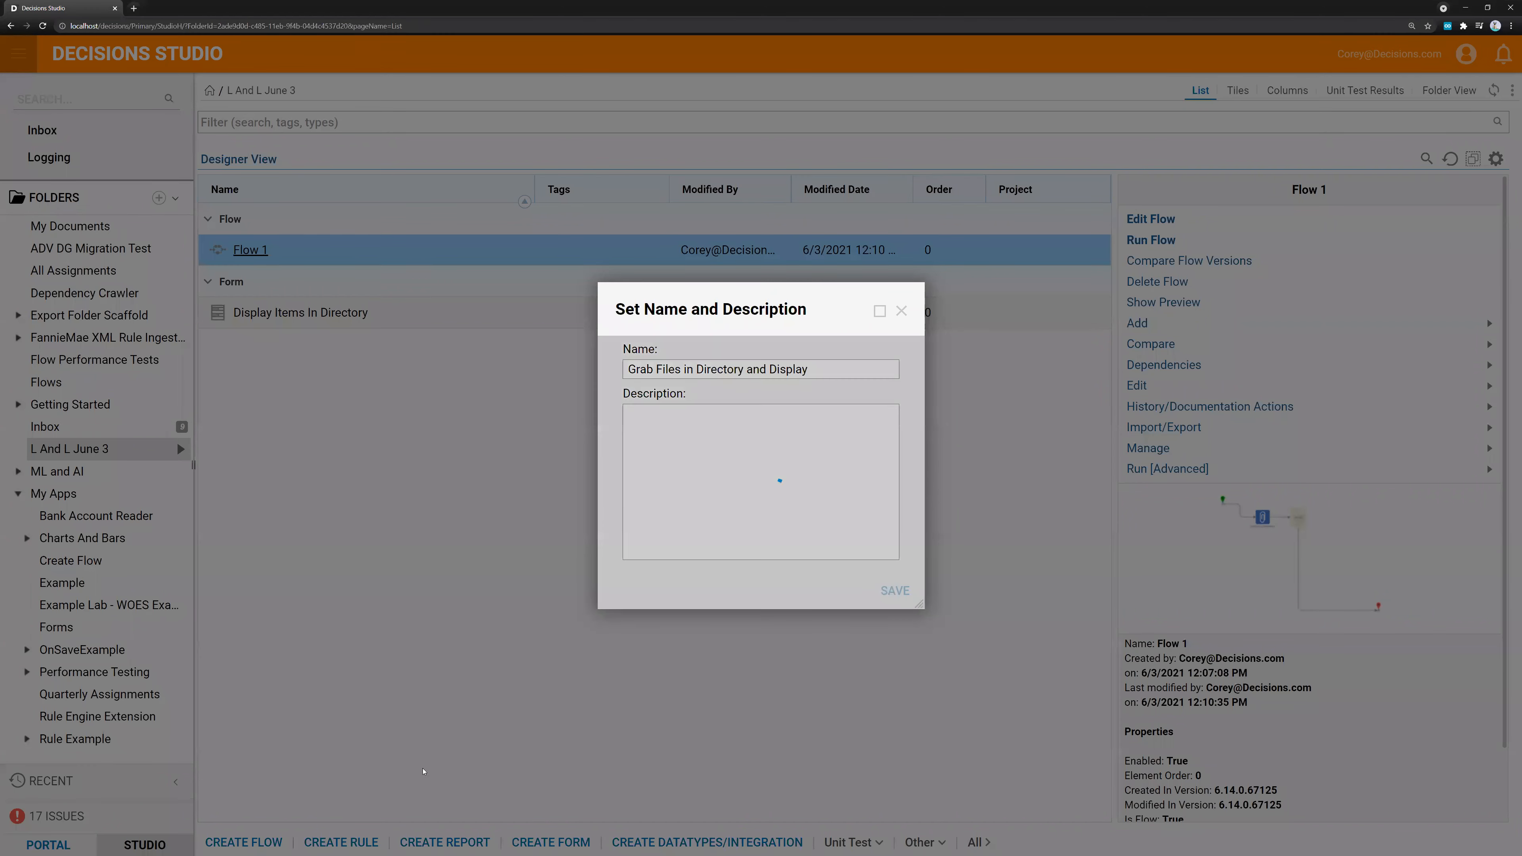
Create a new flow of the Default type named "Perform Regex on Array" in the same folder
click(256, 838)
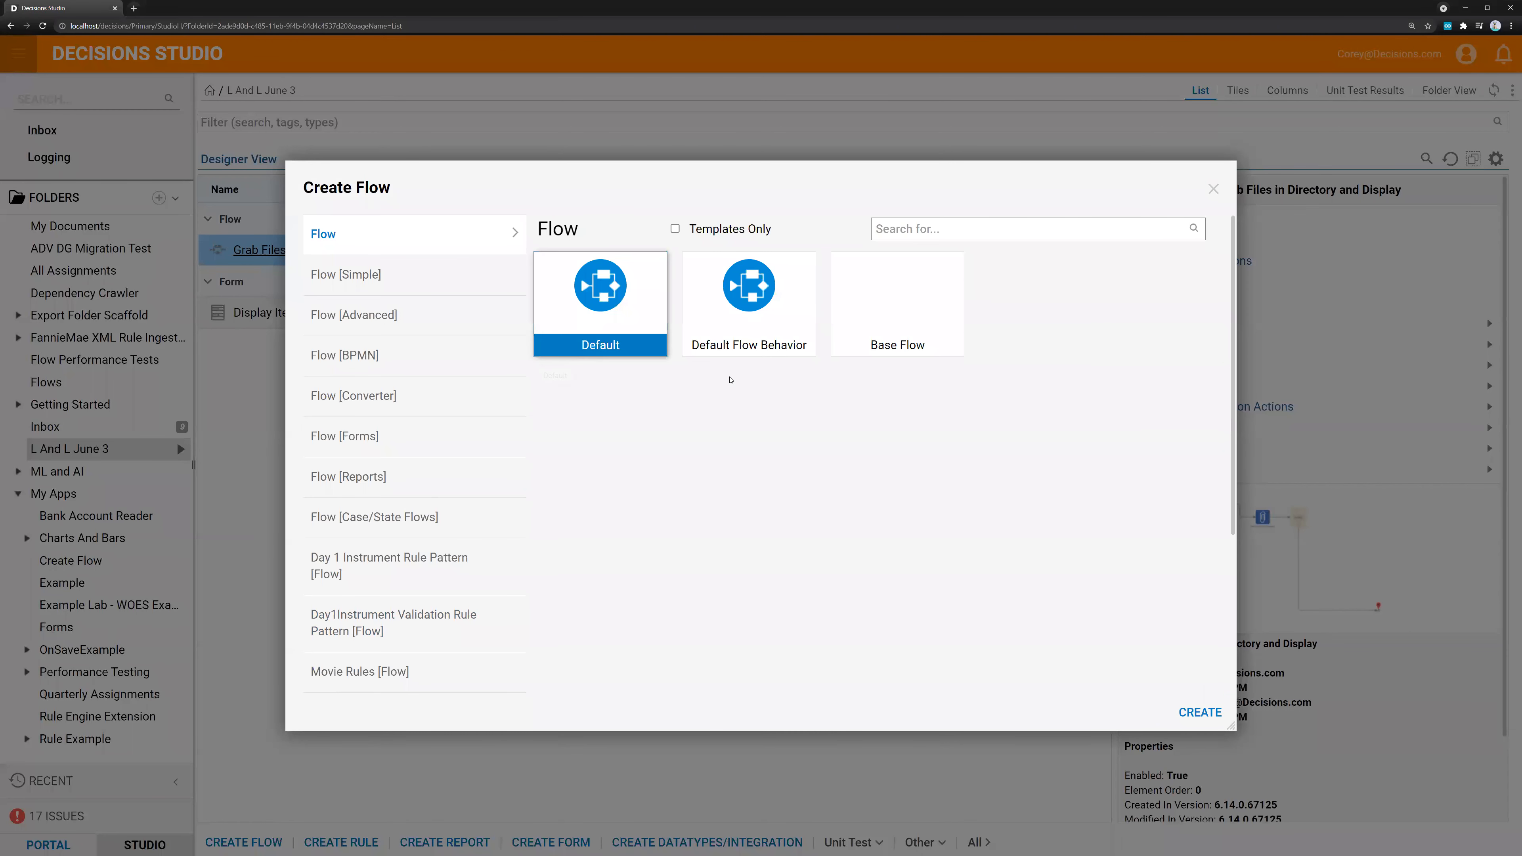
click(1200, 710)
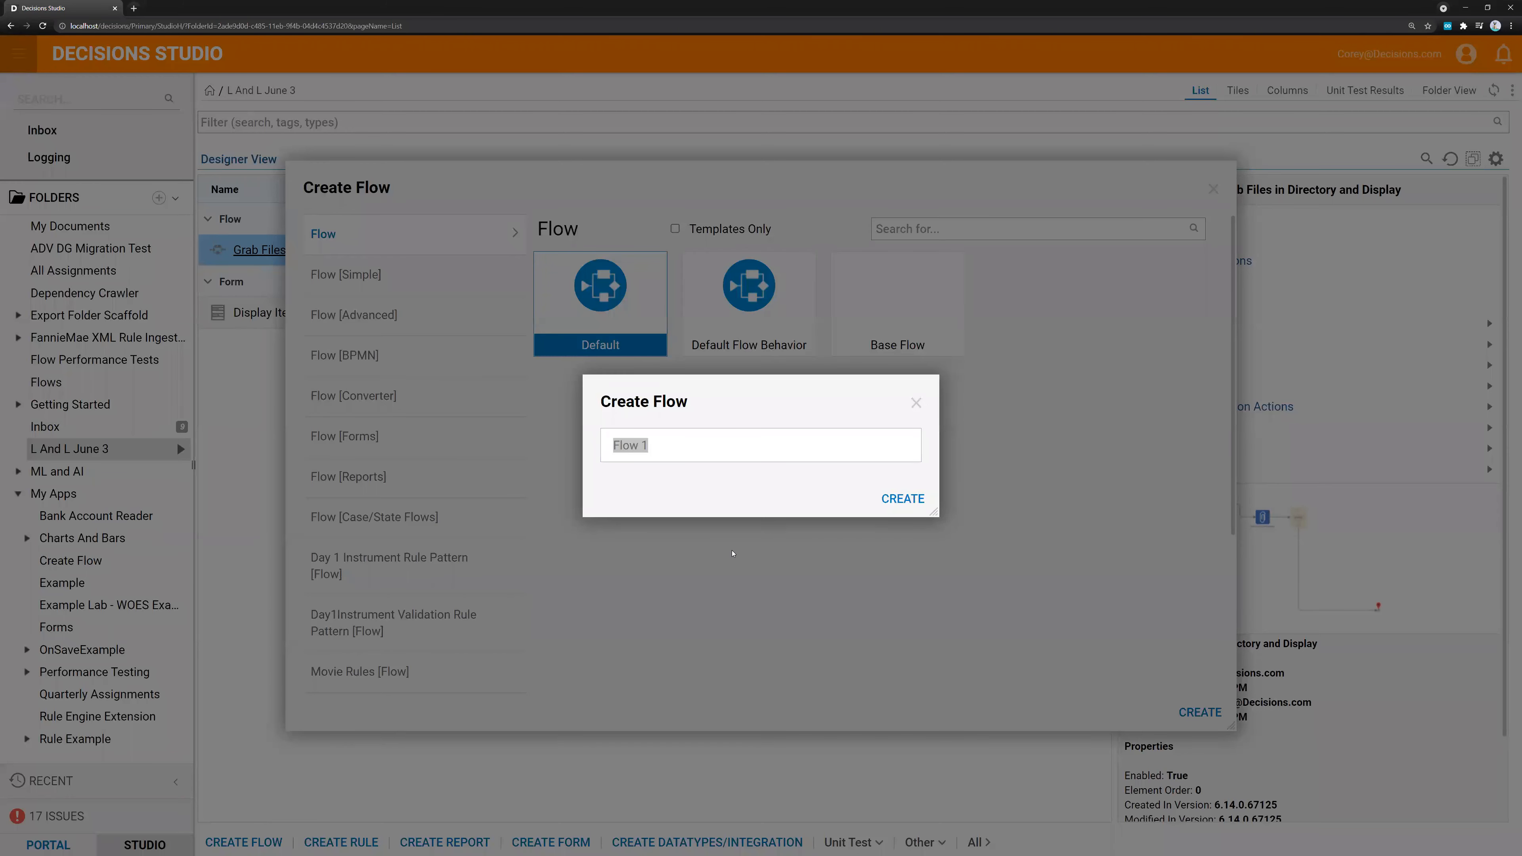
key(BackSpace)
text(Perform Regex on Array)
key(Return)
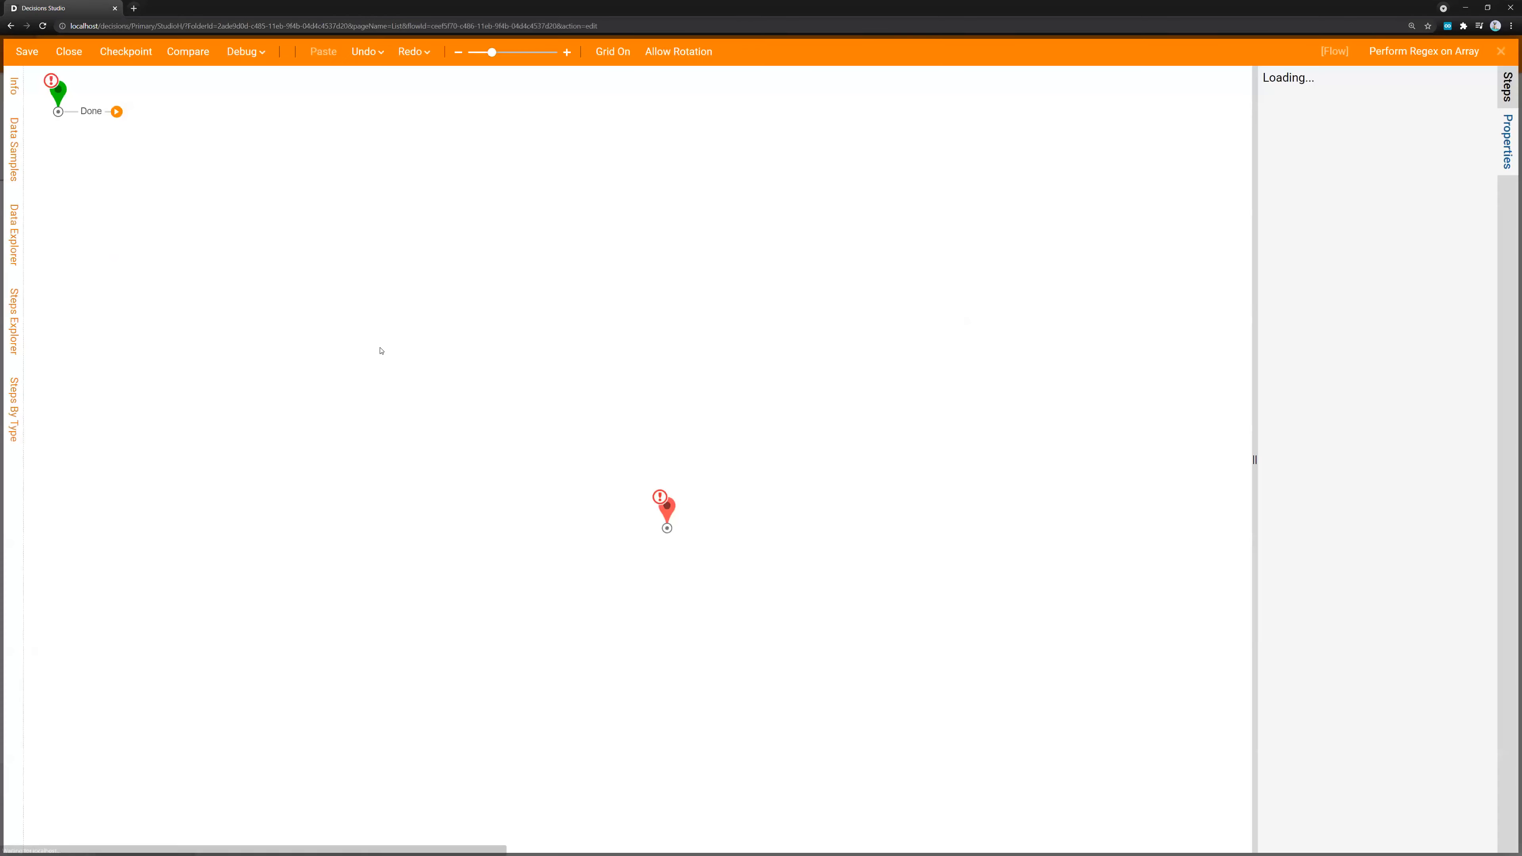
Line up and connect the start and end steps, and insert a Create Data step between them near the start
mouse_move(60, 103)
mouse_down()
mouse_move(119, 517)
mouse_move(676, 526)
mouse_move(666, 514)
mouse_move(870, 505)
mouse_up()
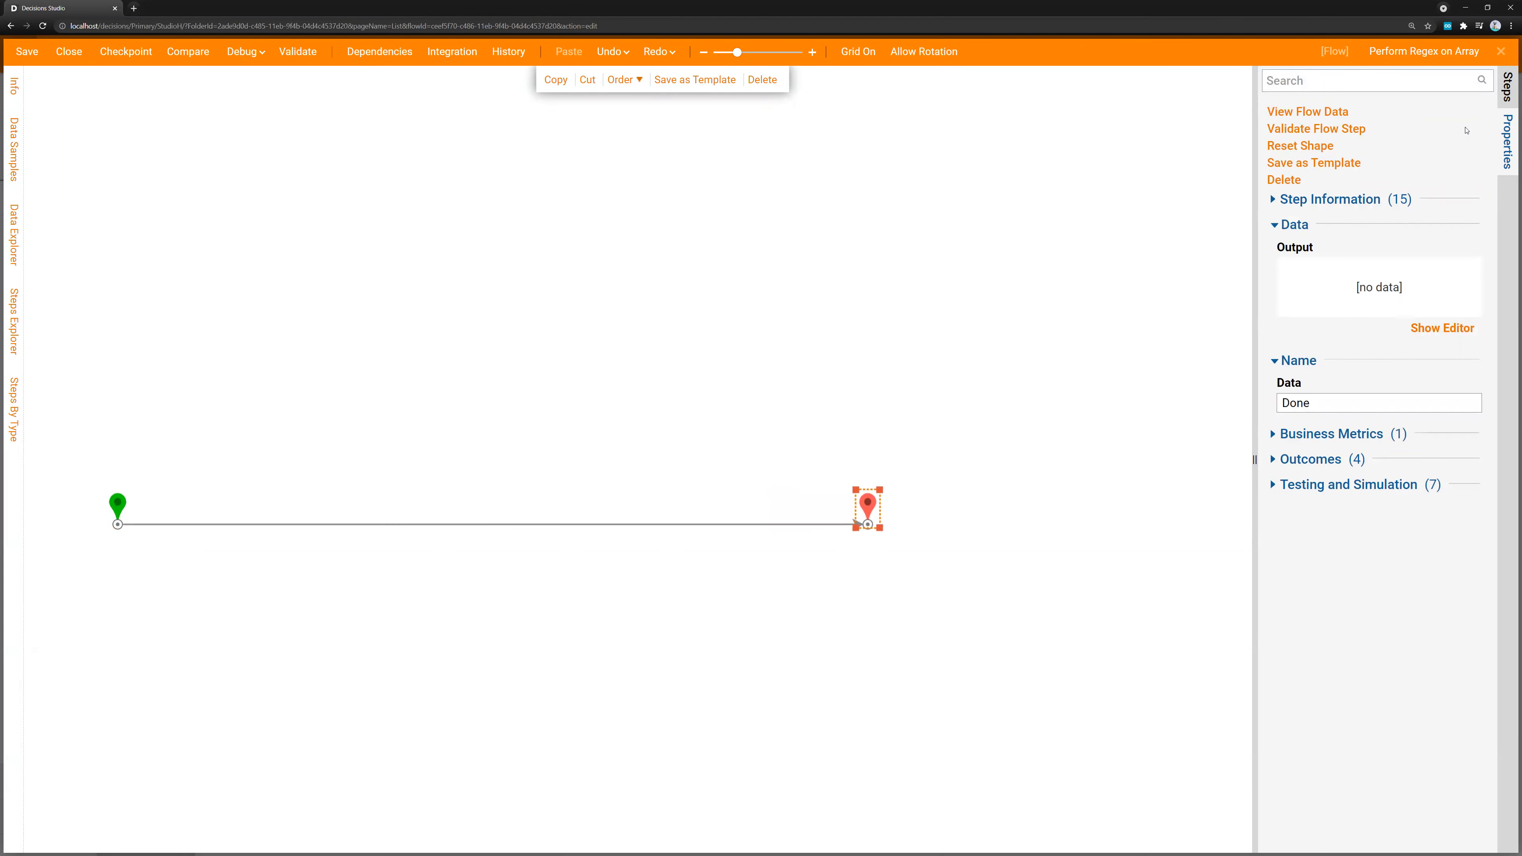
click(1507, 87)
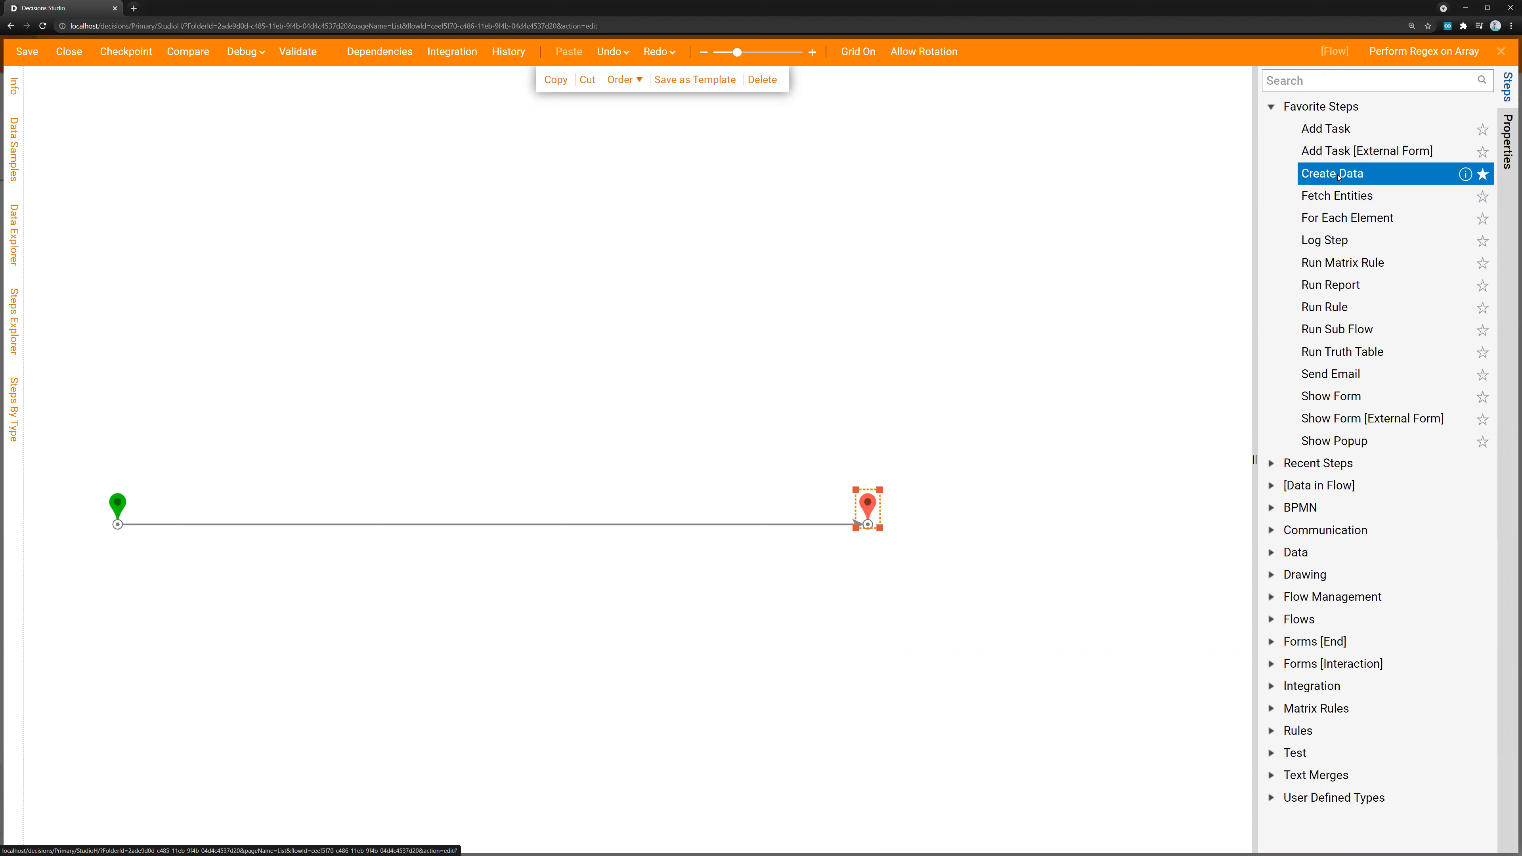
drag(1338, 175, 263, 520)
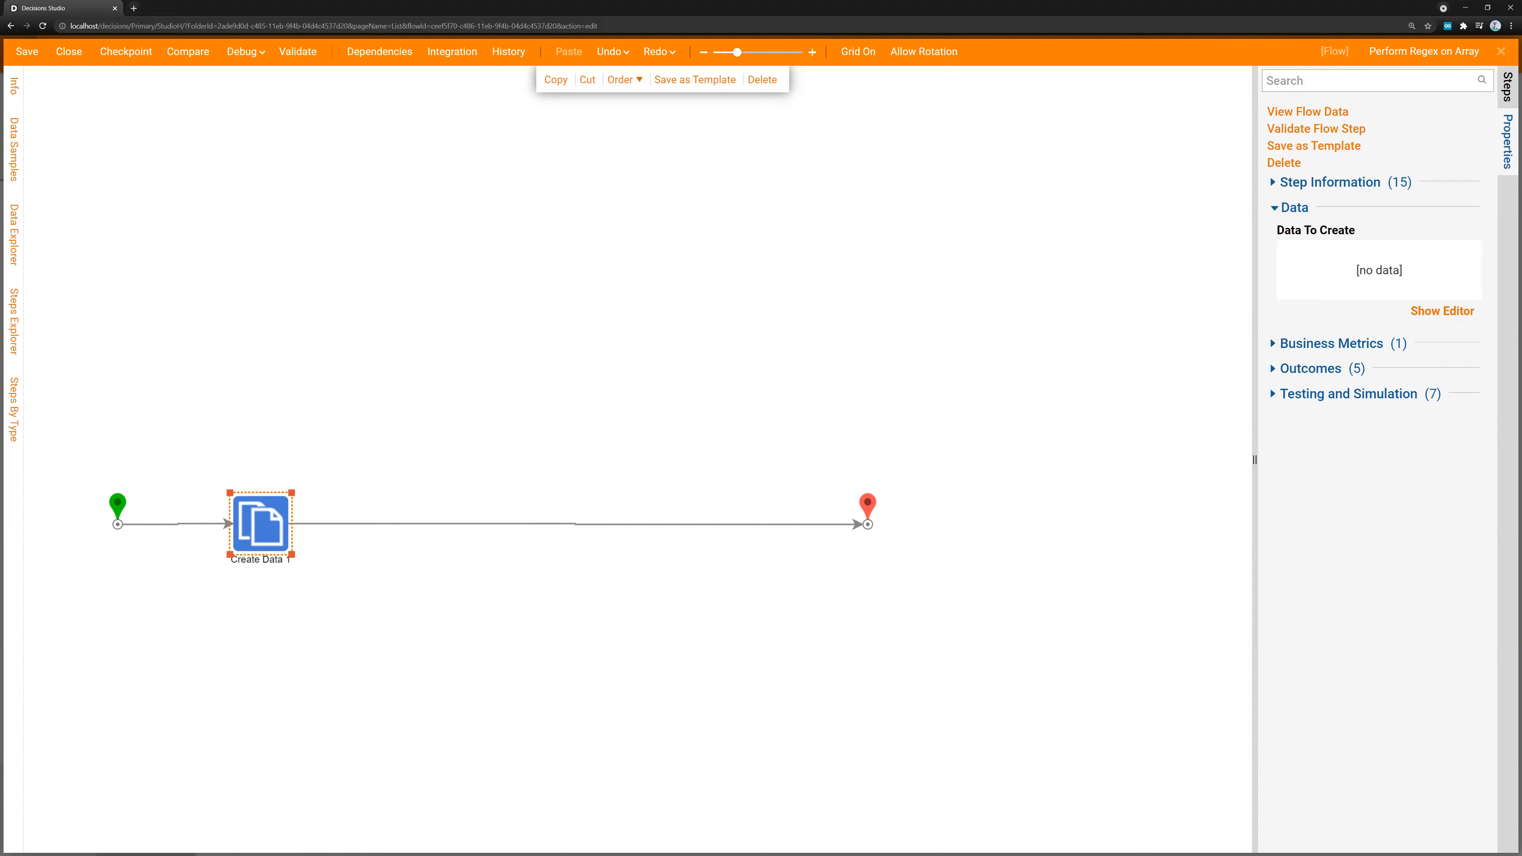
drag(259, 527, 254, 518)
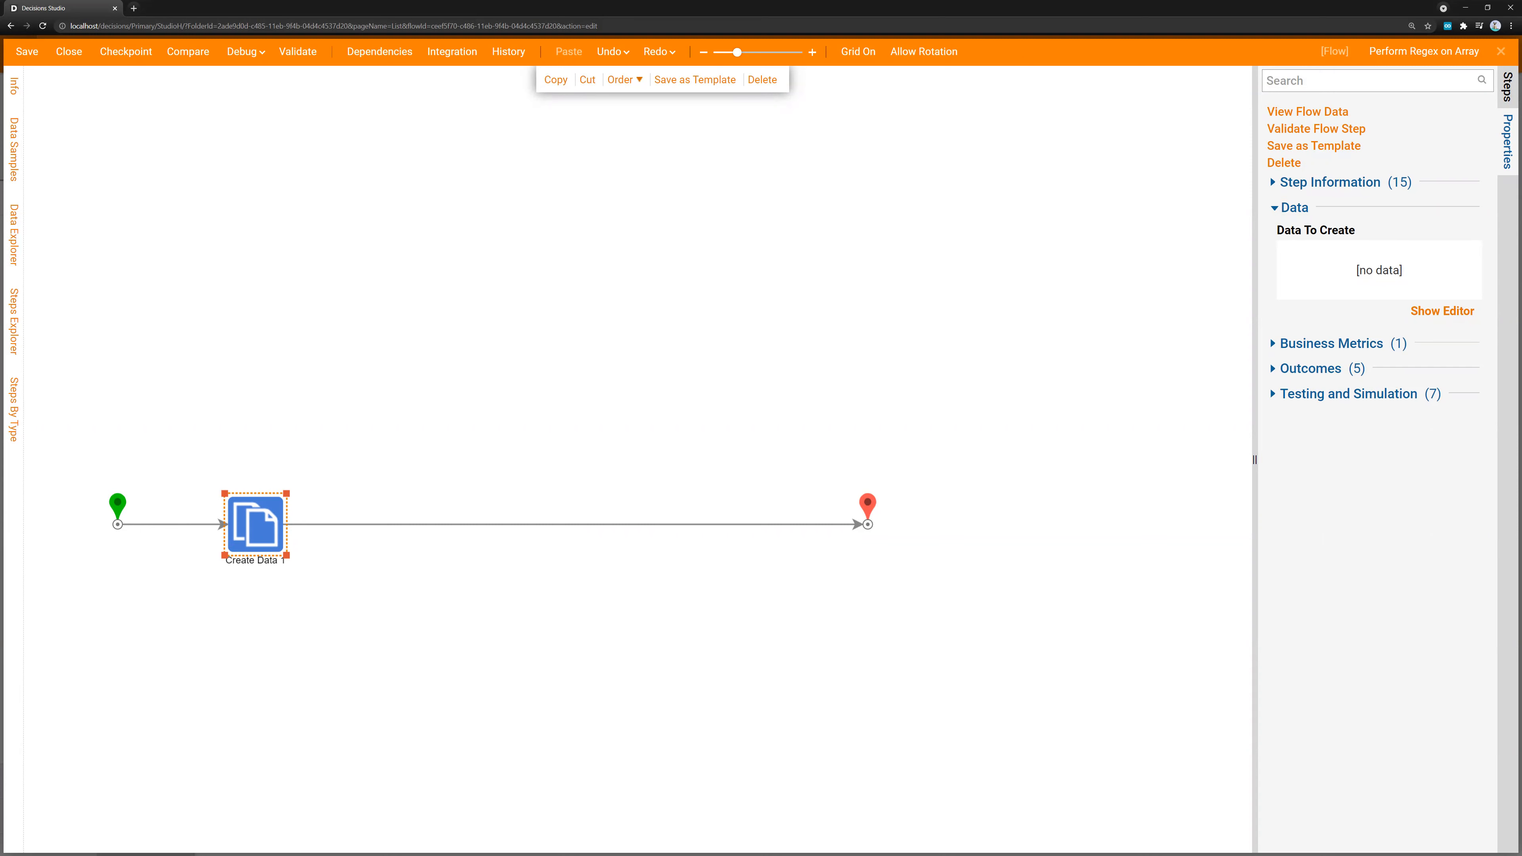
Find the regex steps and add a Regex Replace and a Regex Match step above the flow's connection line
click(1506, 87)
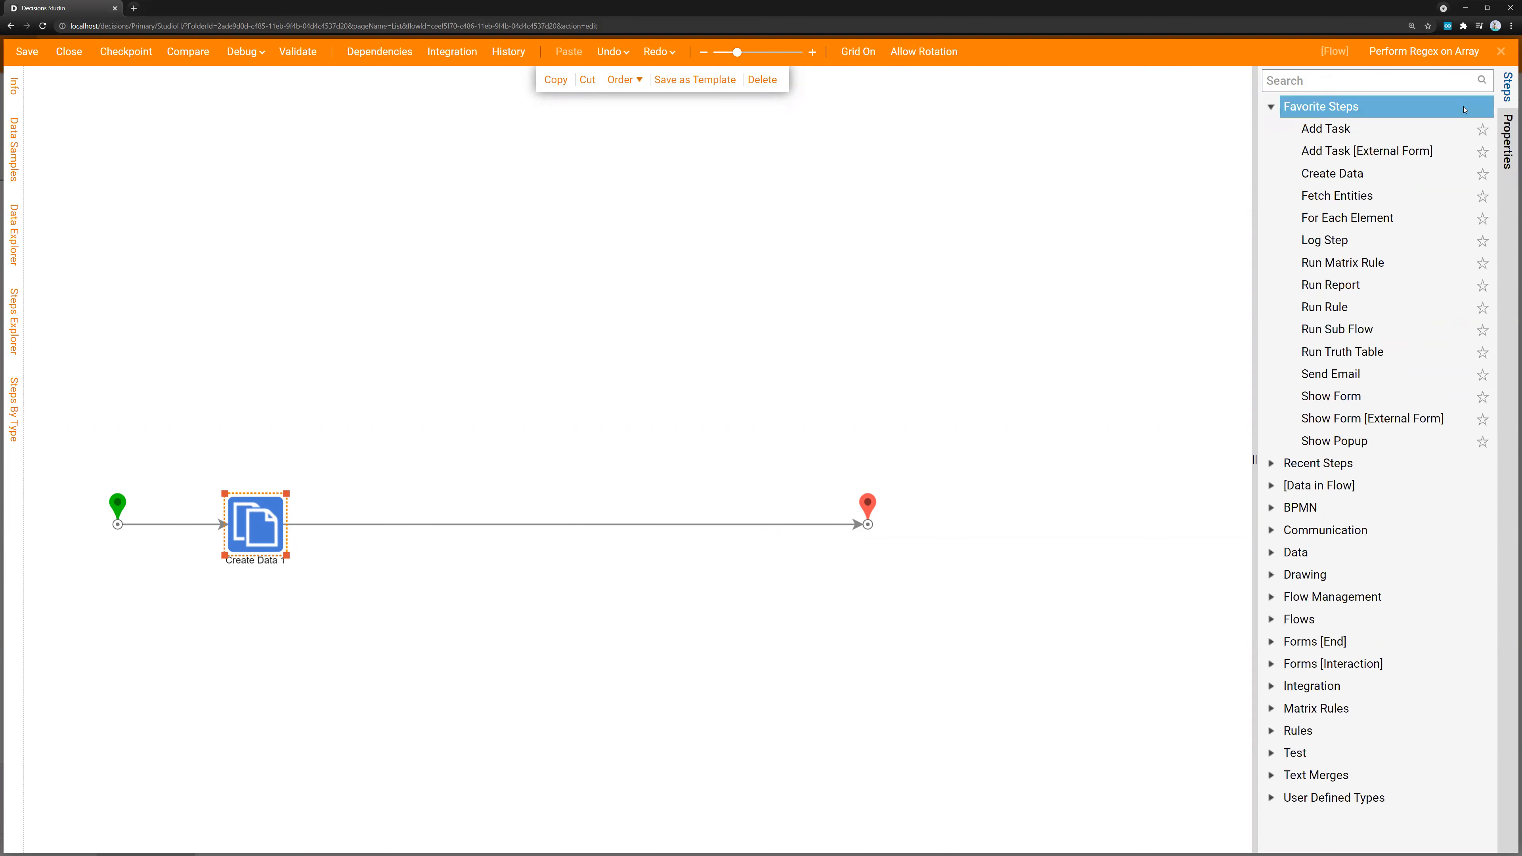
click(1341, 85)
text(regex)
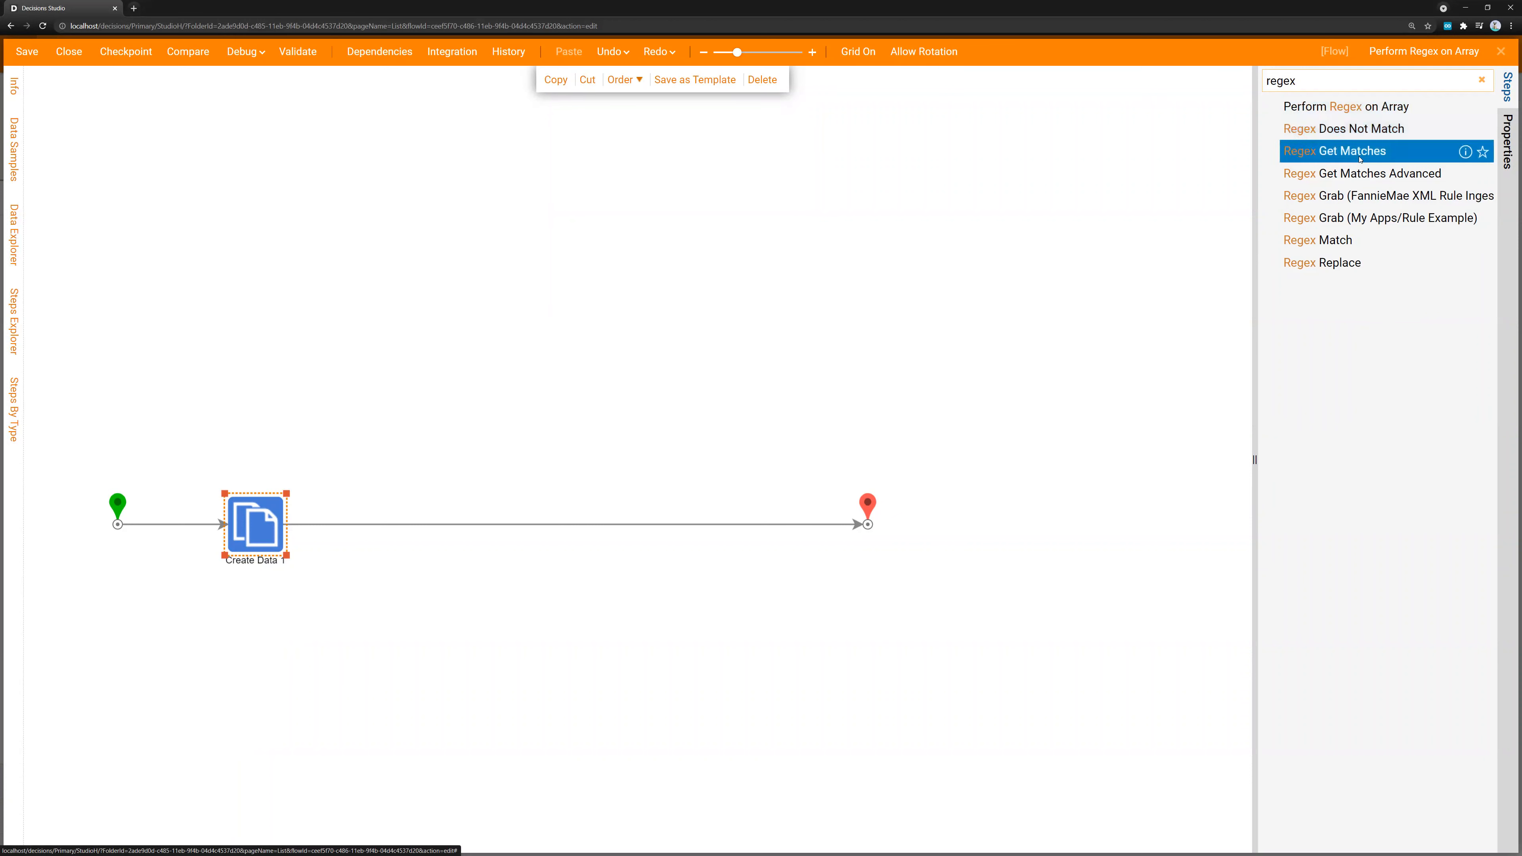
drag(1340, 270, 600, 399)
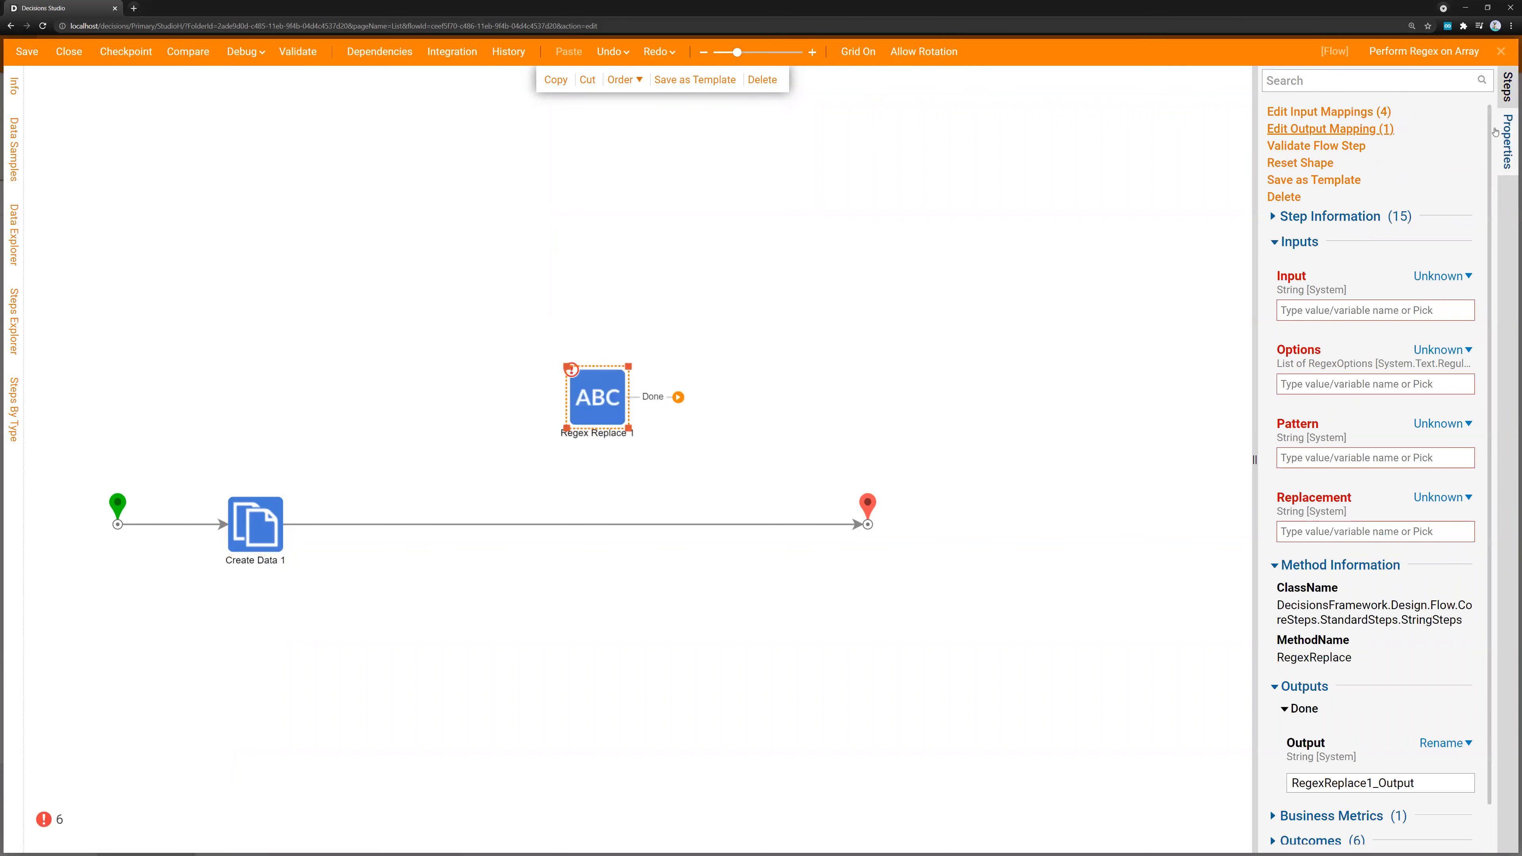
click(1507, 96)
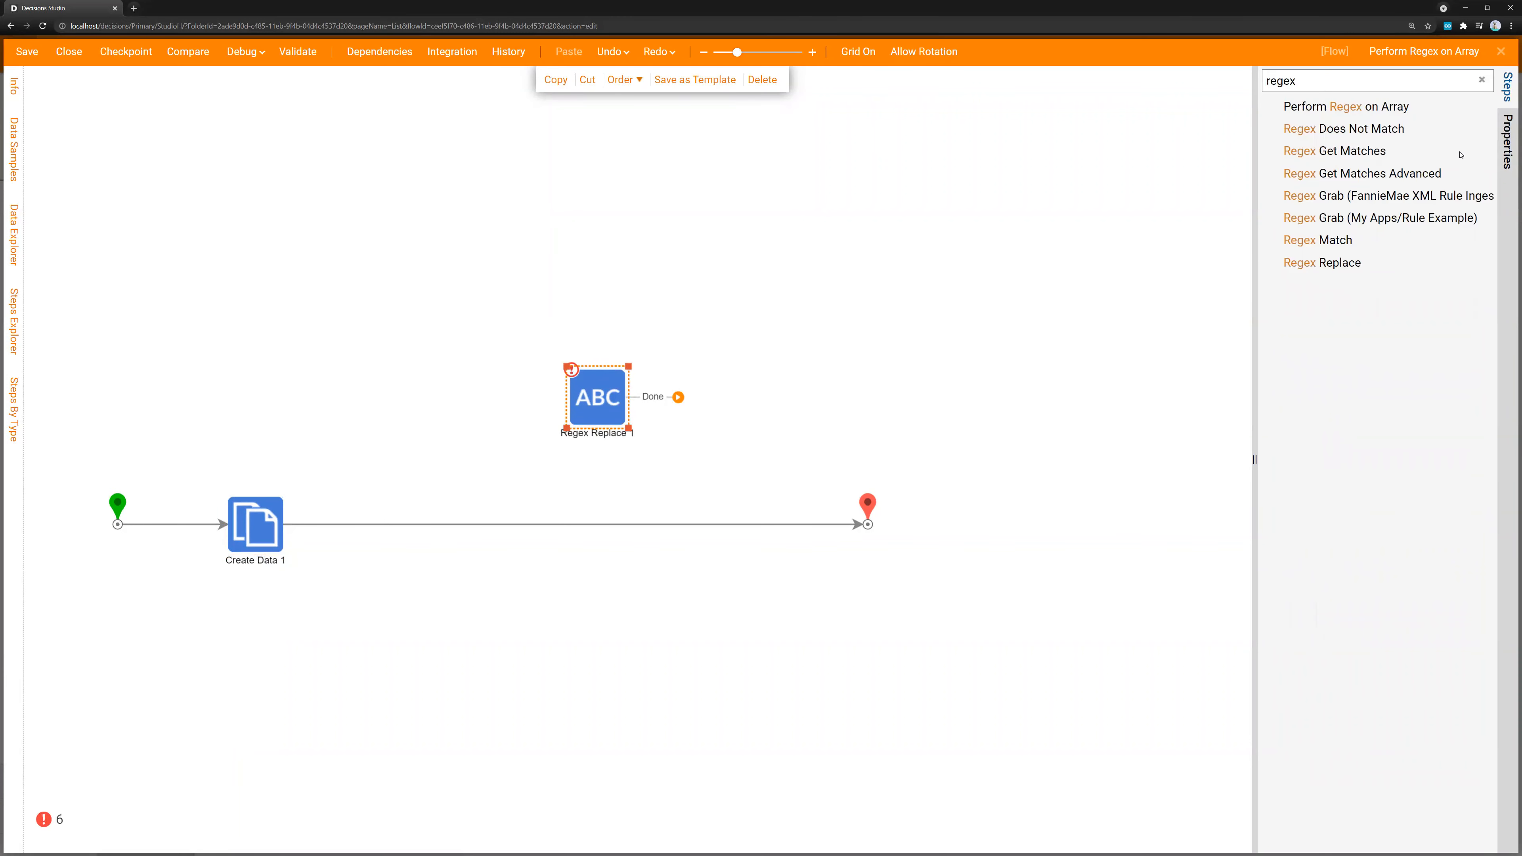
drag(1171, 234, 609, 266)
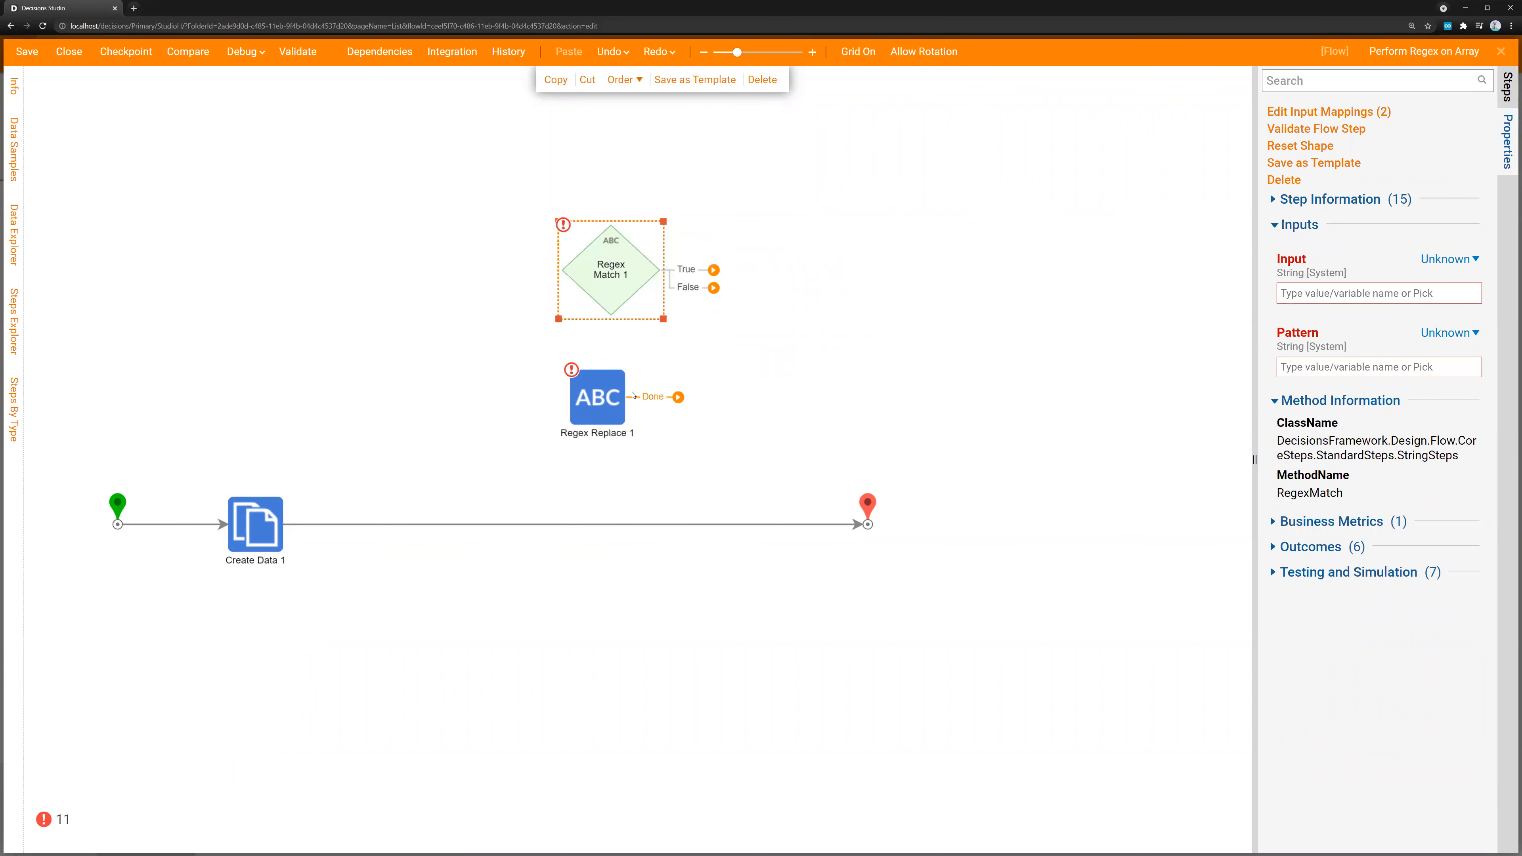
Rearrange the two regex steps and insert Regex Match into the connection right after Create Data 1
drag(597, 397, 626, 402)
drag(620, 282, 664, 336)
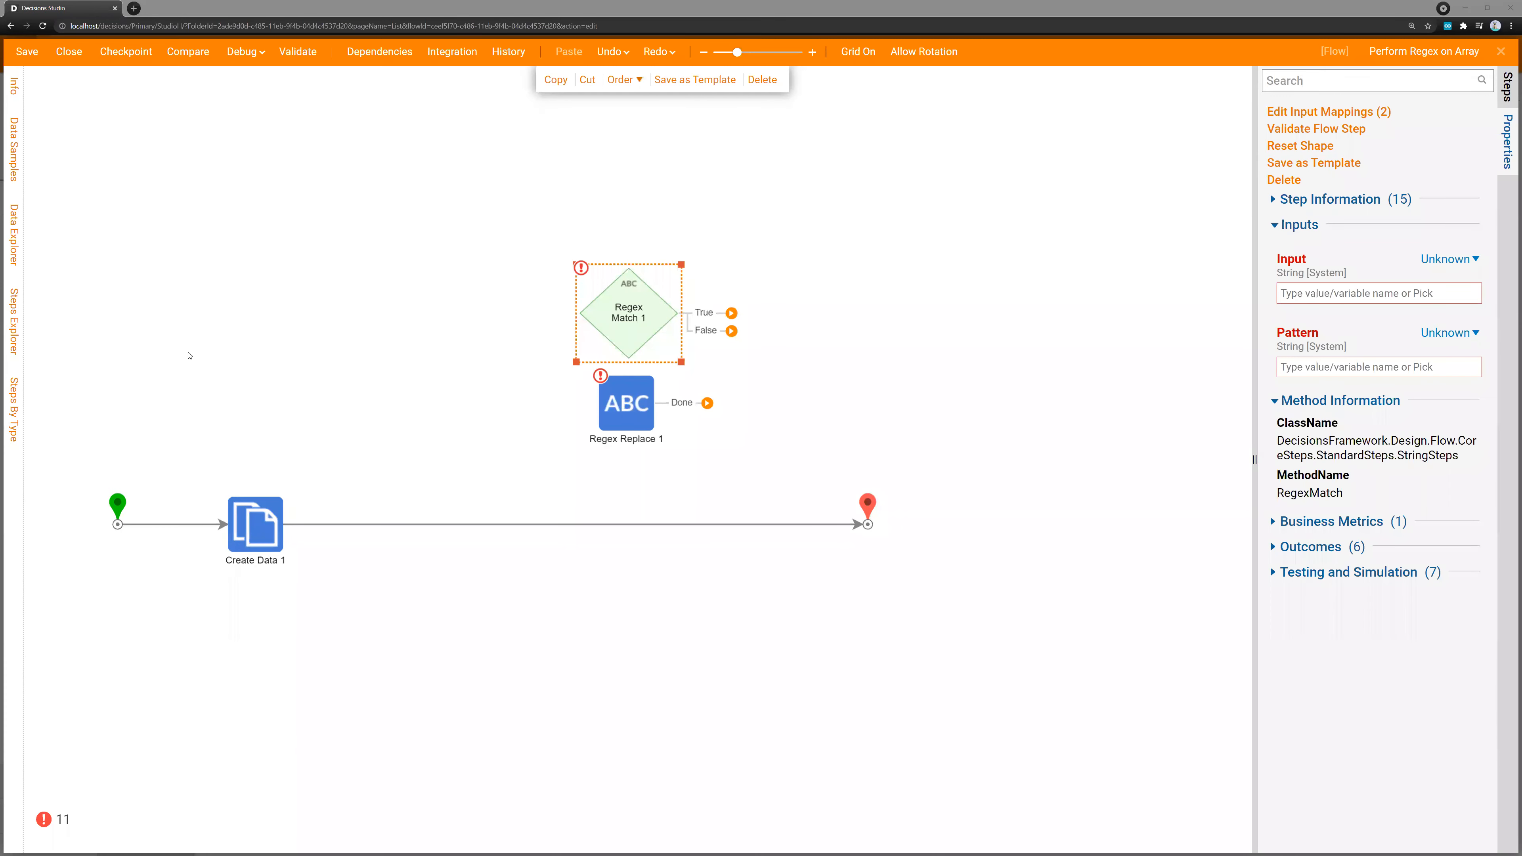
drag(603, 355, 489, 416)
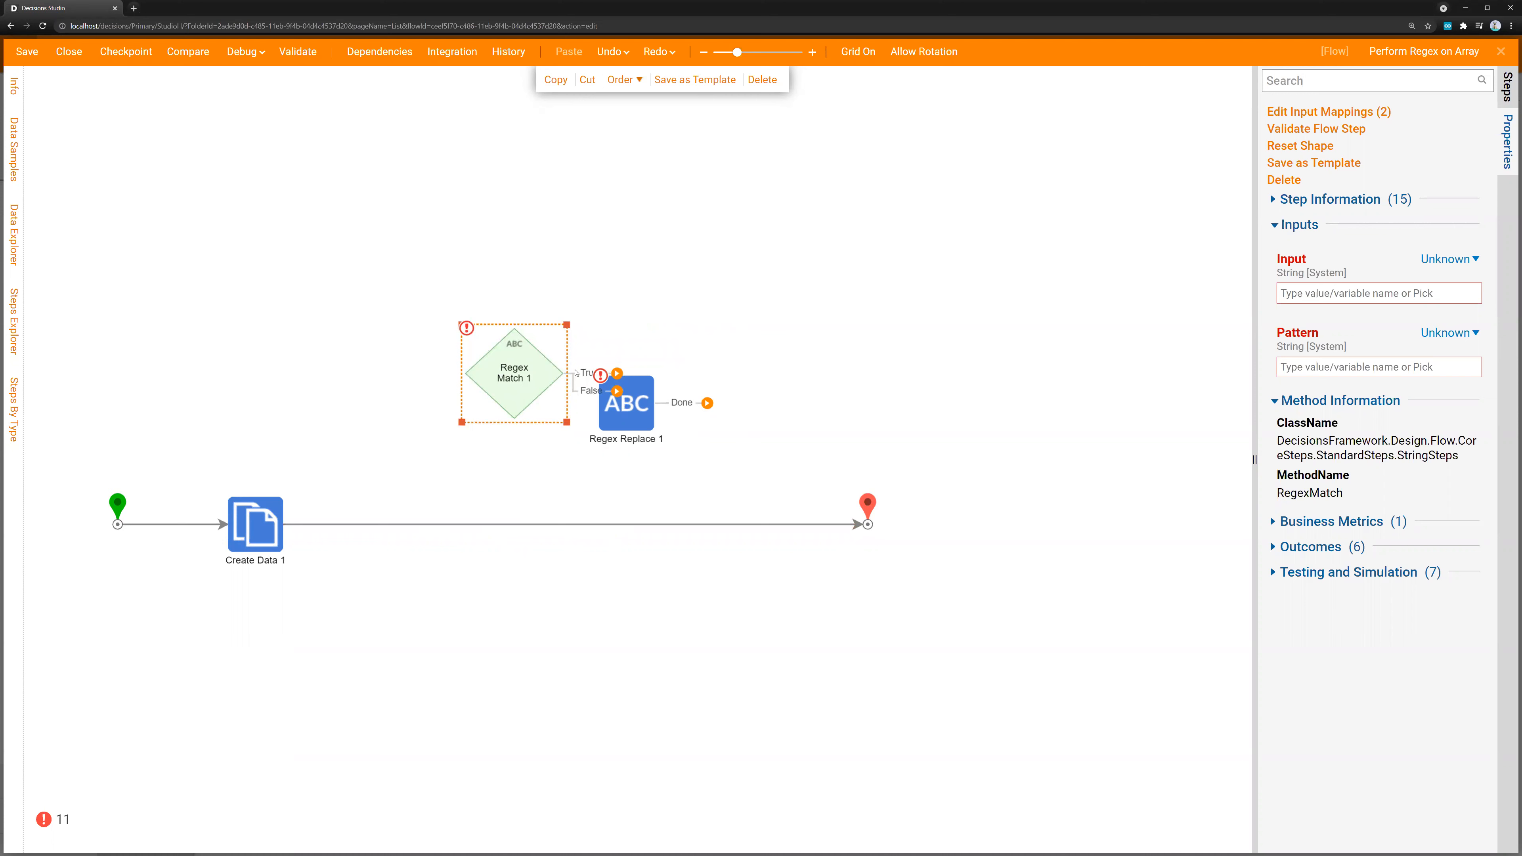
drag(520, 363, 579, 319)
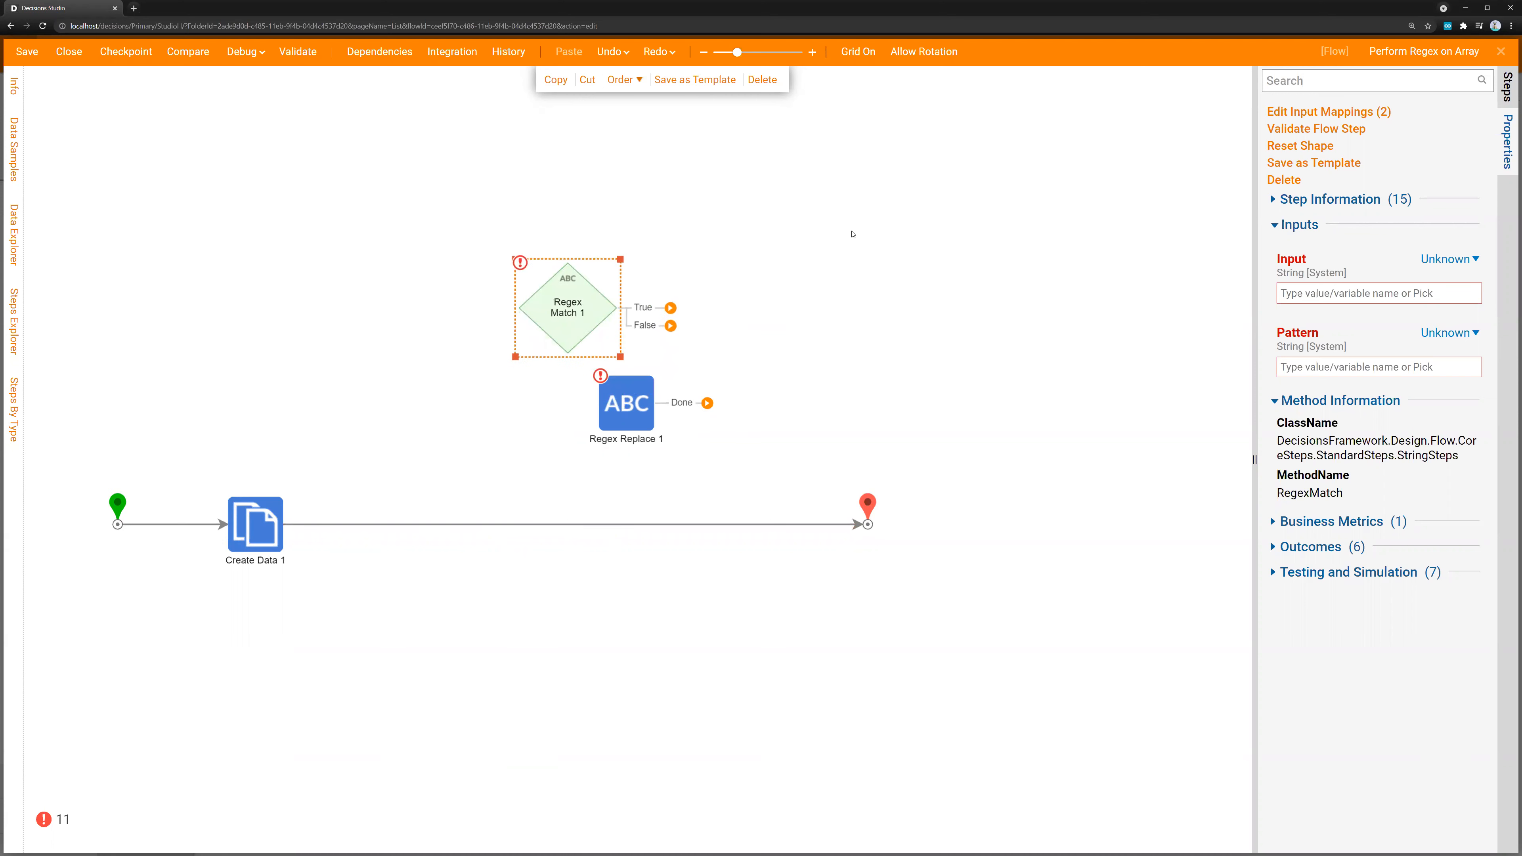
drag(544, 528, 506, 539)
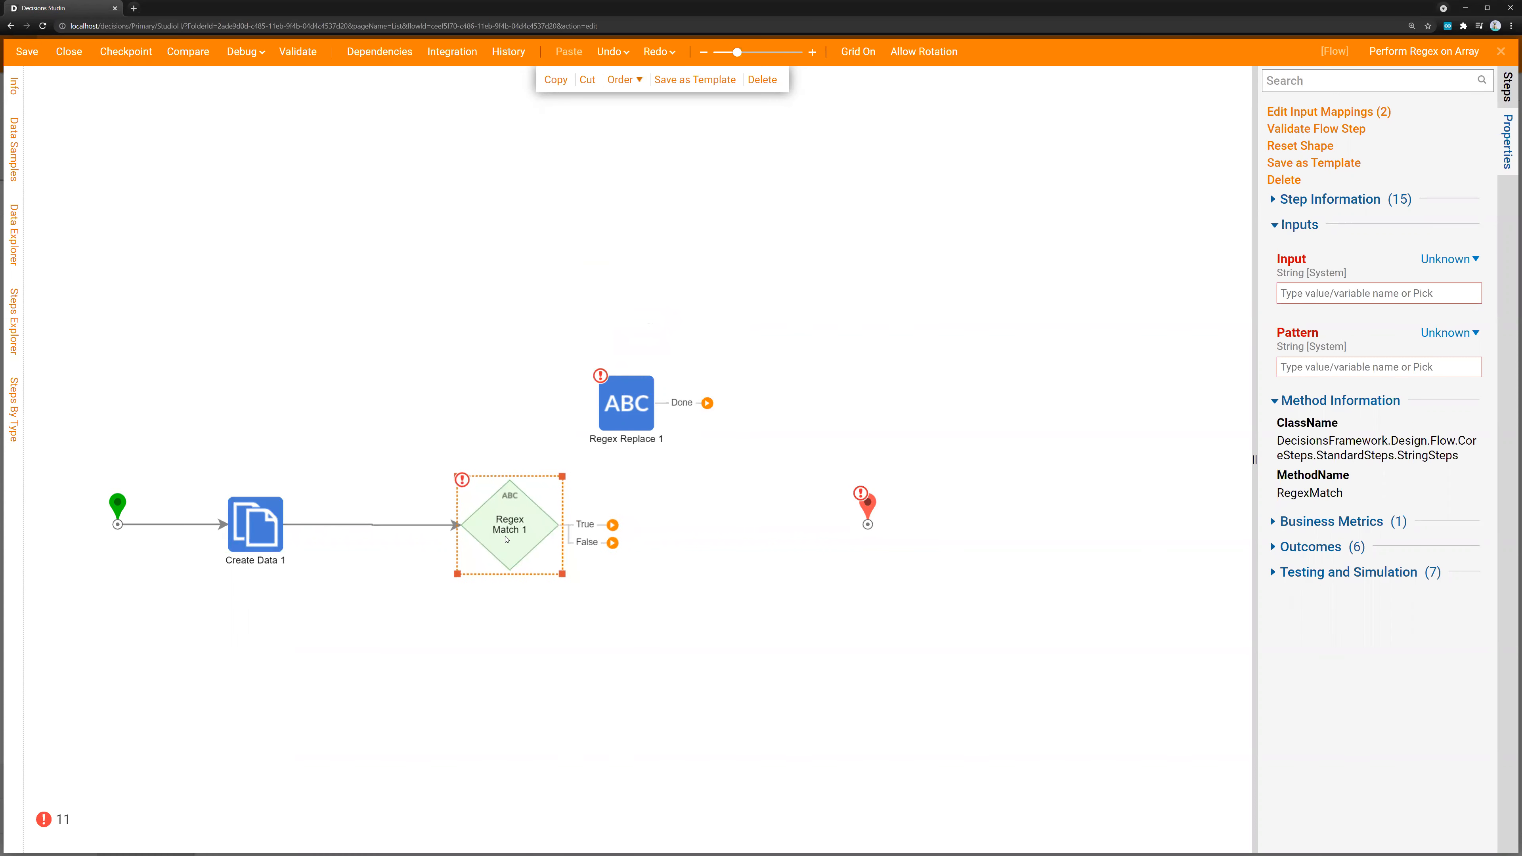
Define two string data items named Key and Regex in the Create Data 1 step
double_click(265, 535)
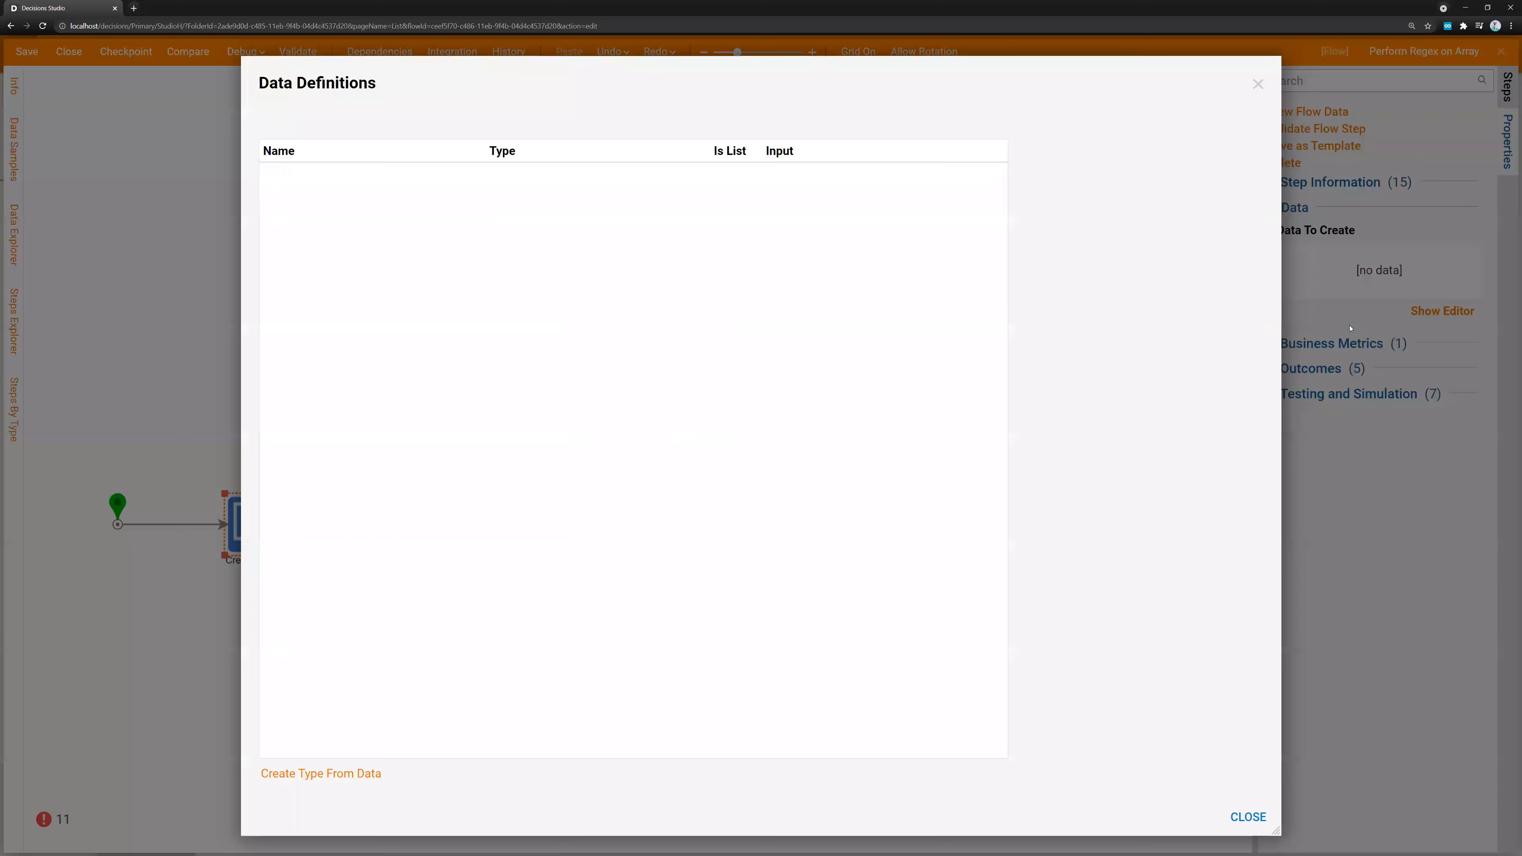
text(Key)
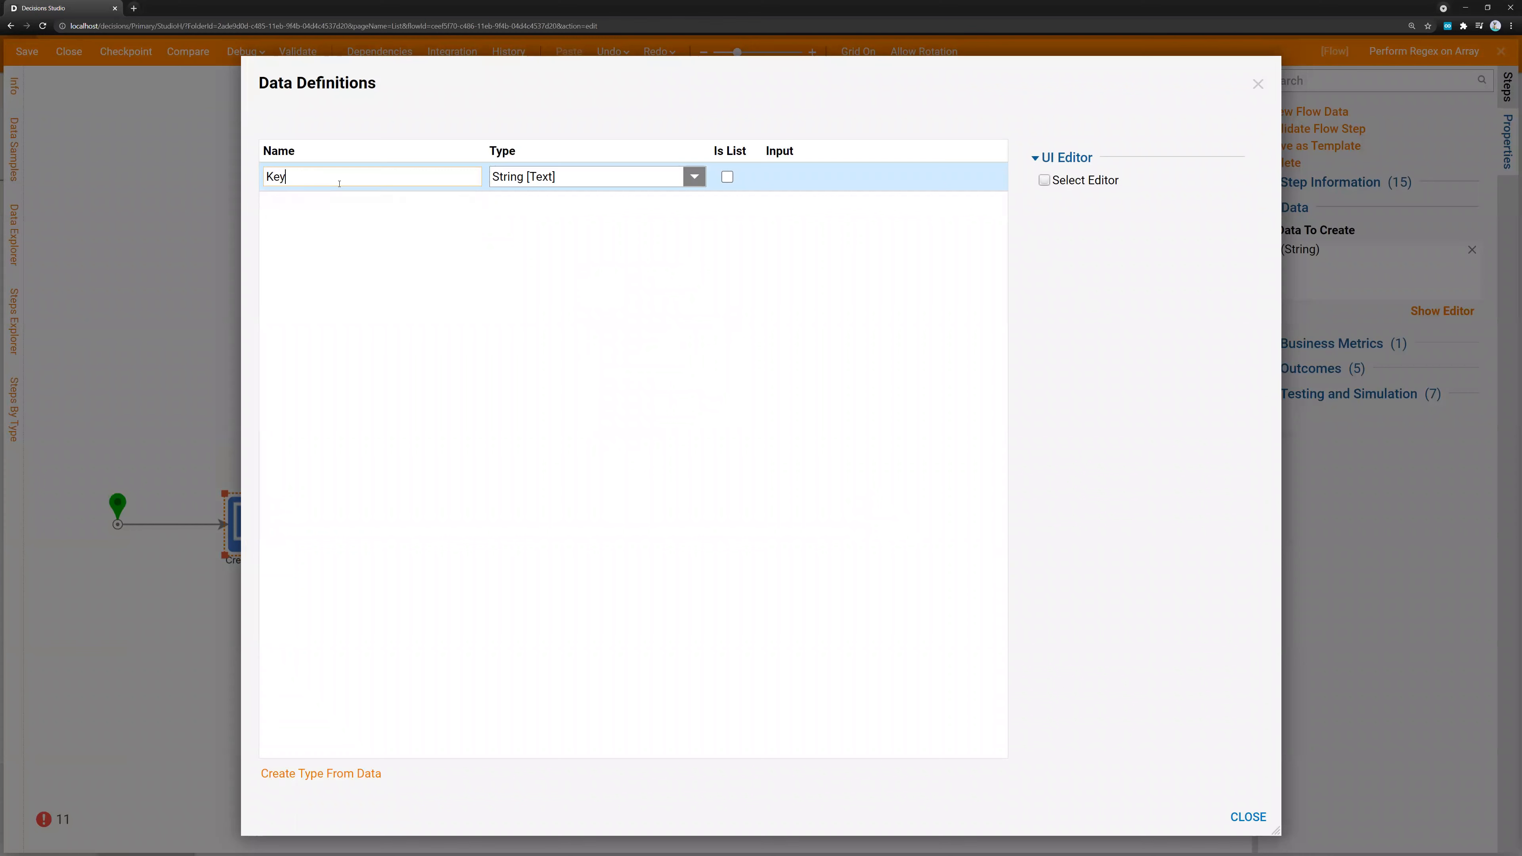
key(Tab)
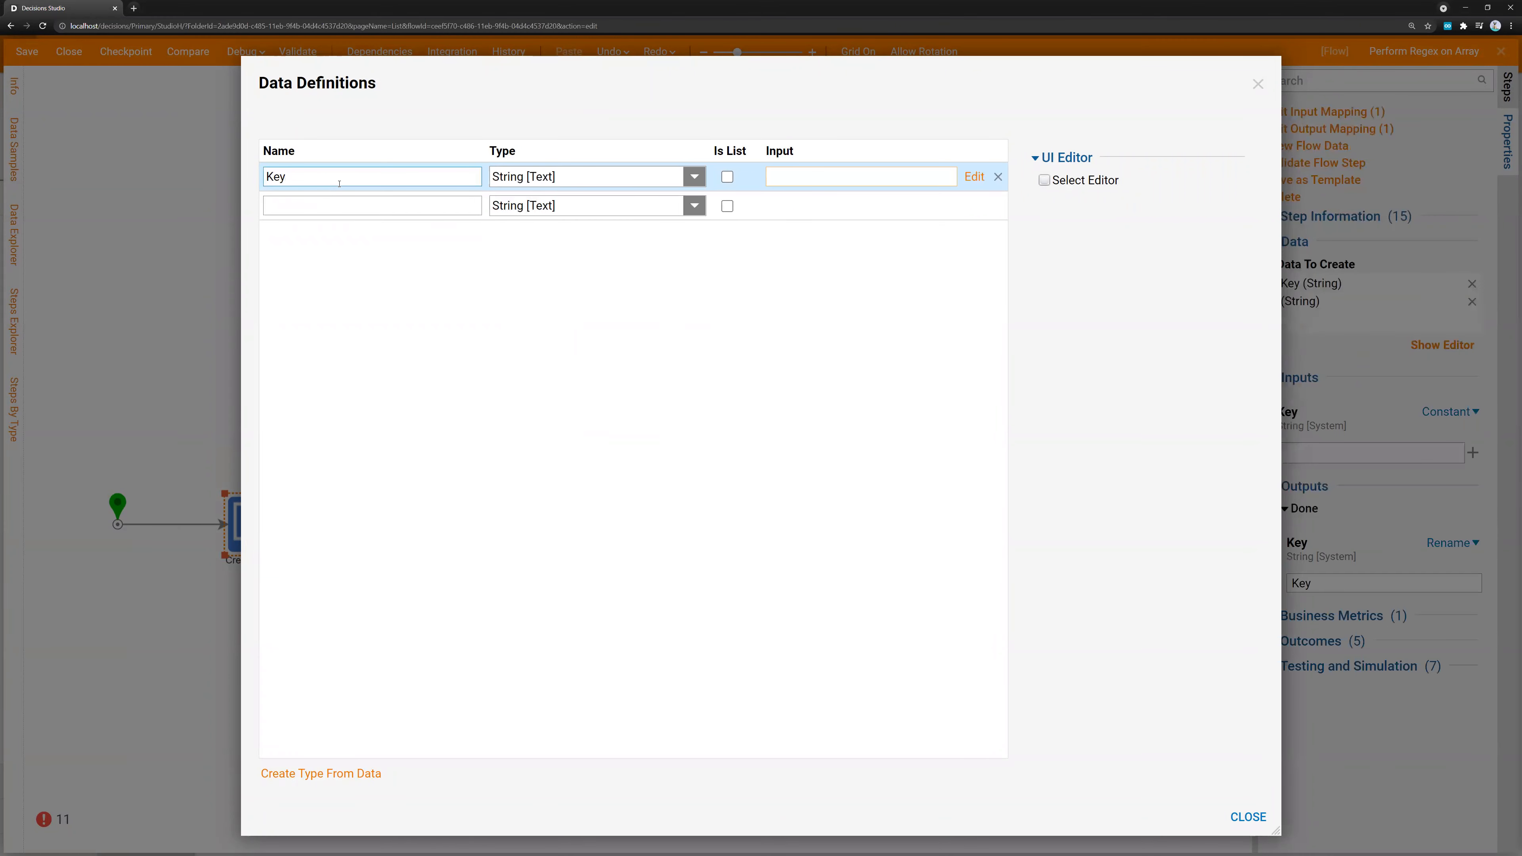
click(342, 207)
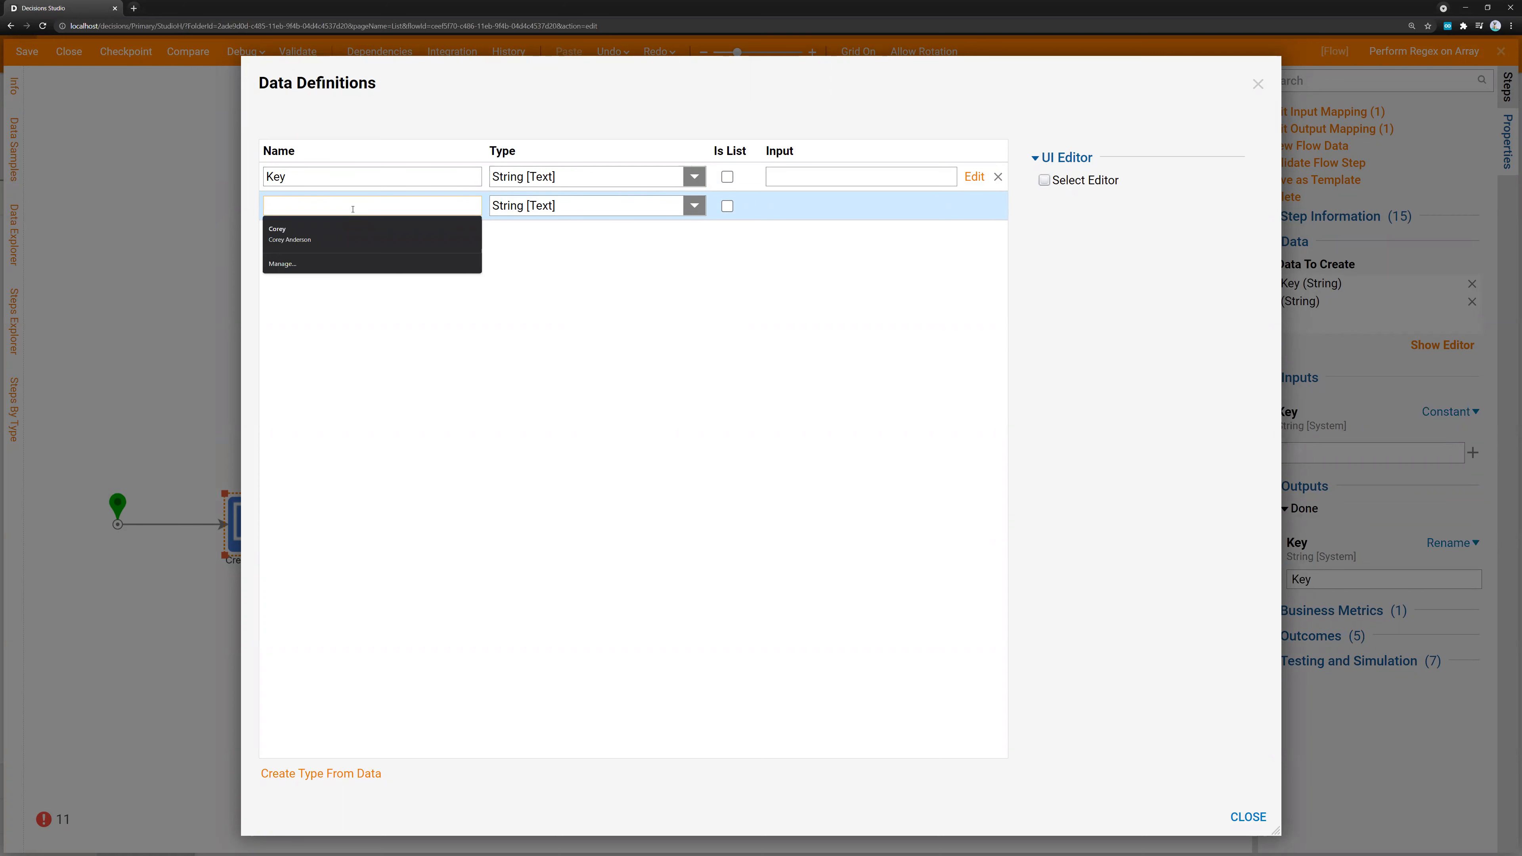
text(Va)
key(BackSpace)
key(BackSpace)
text(Reg)
key(BackSpace)
text(gex)
key(Tab)
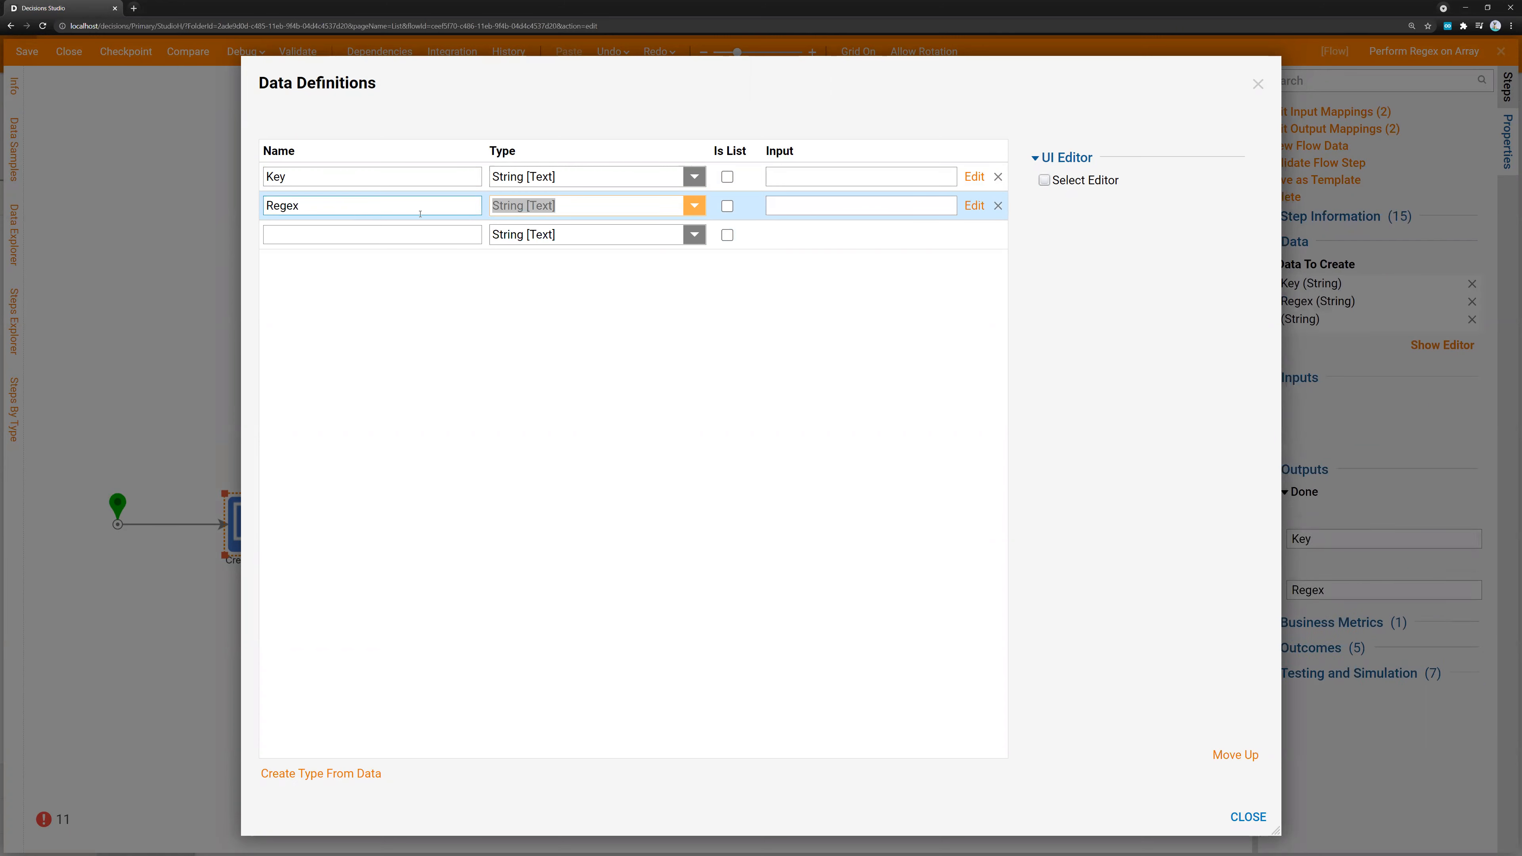
click(1246, 817)
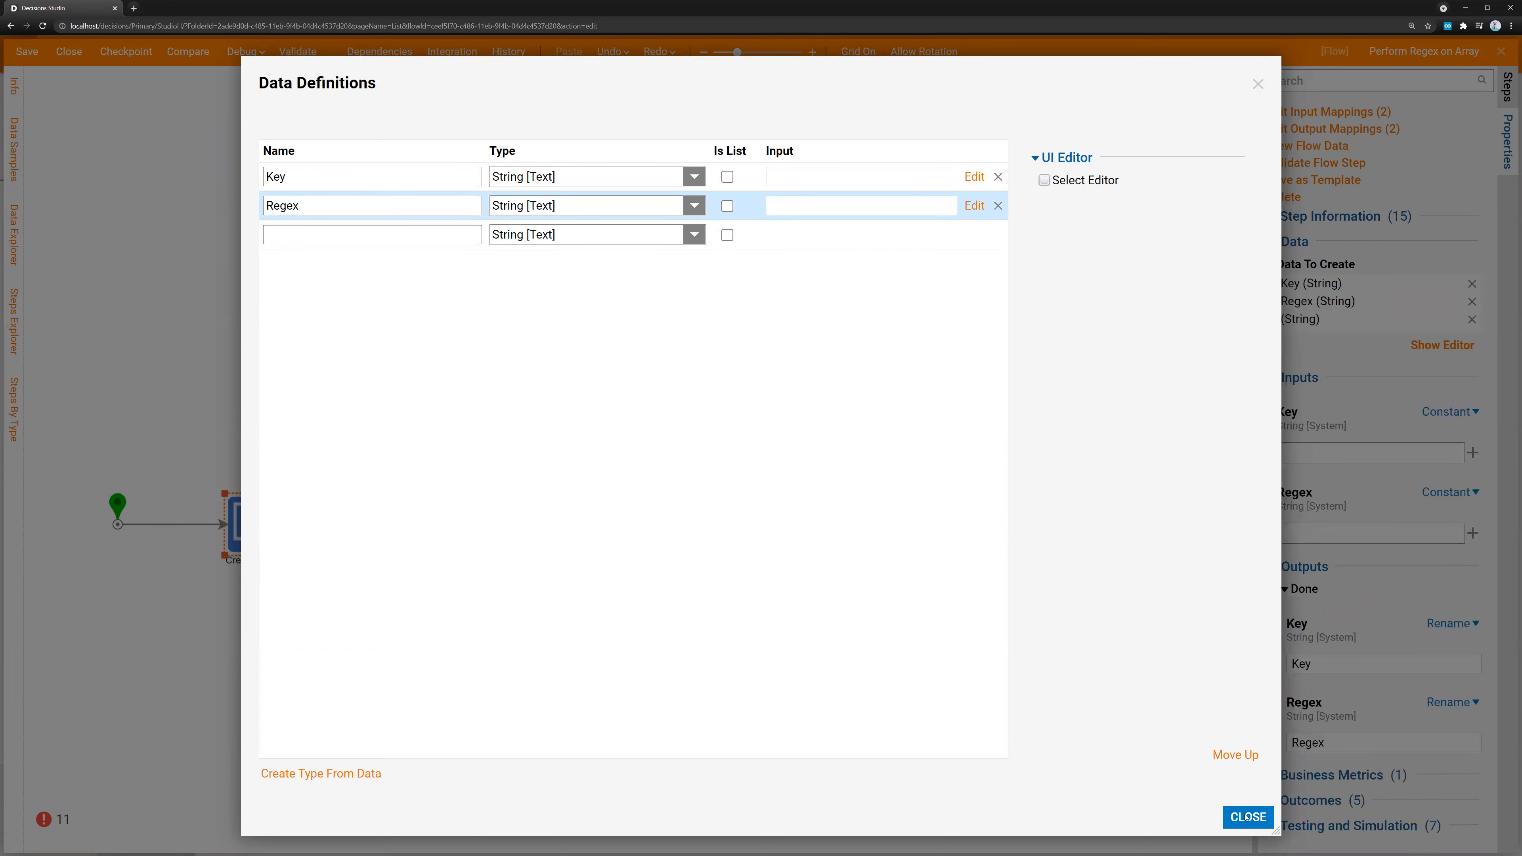
Set Create Data 1's constant Key value to UserId and its Regex value to ^[A-Za-z0-9]+$
click(1331, 454)
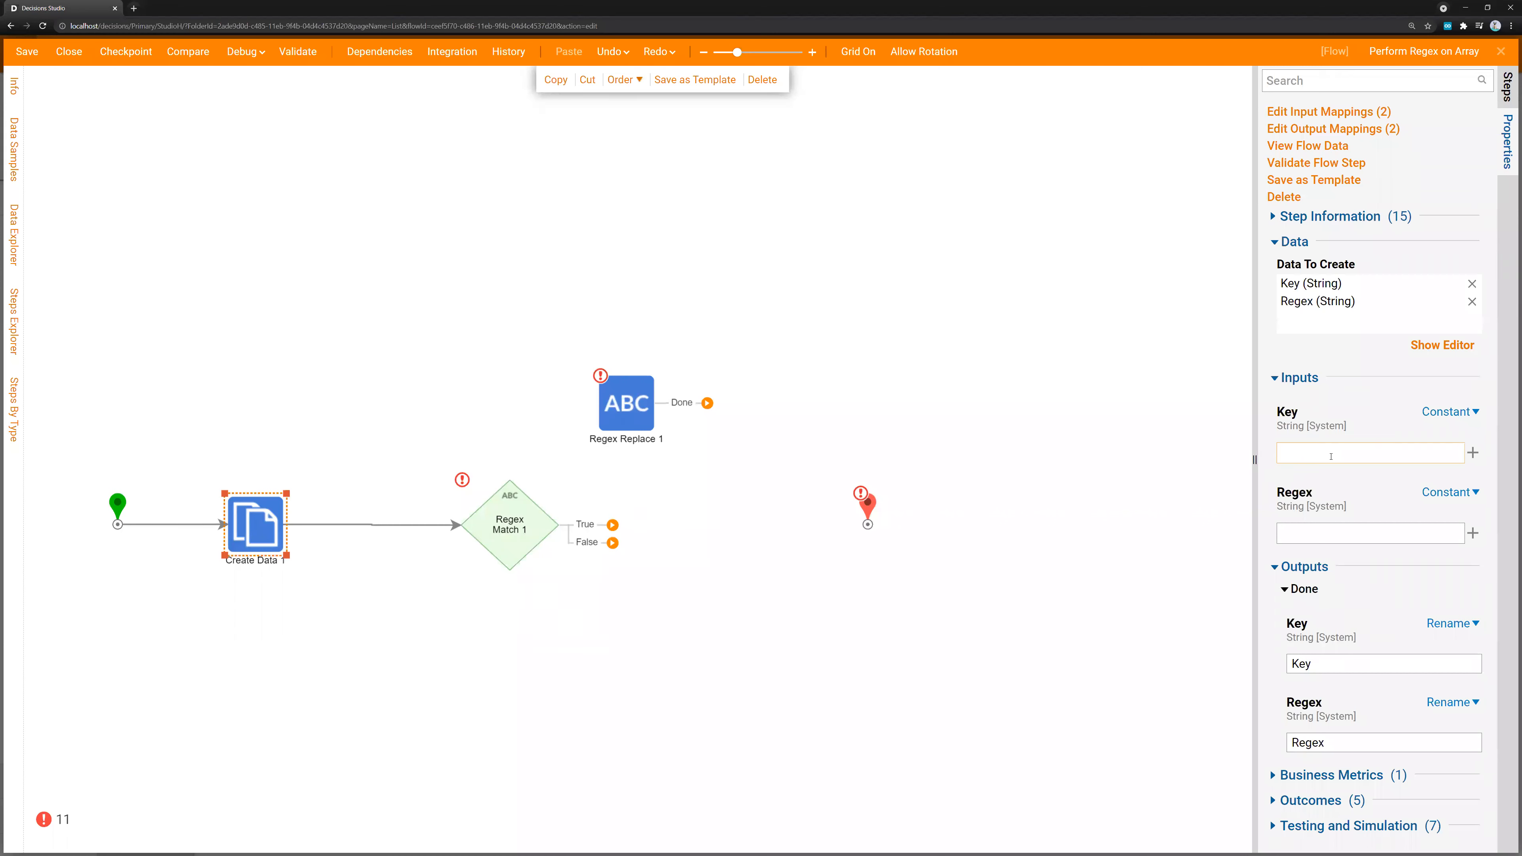
text(UserId)
key(alt+Tab)
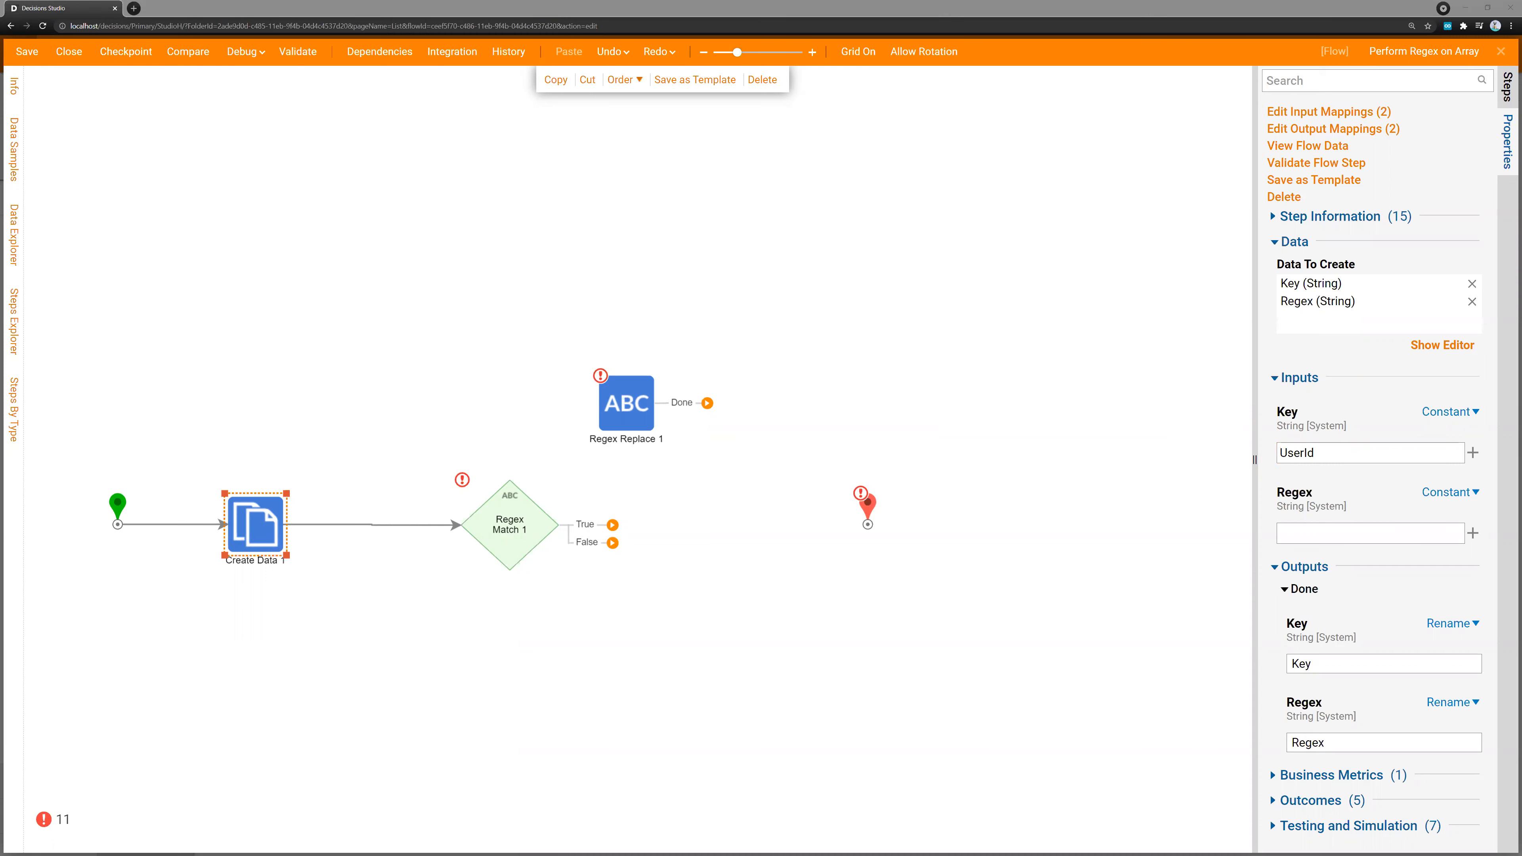
click(1318, 533)
text(^[A-Za-z0-9]+$)
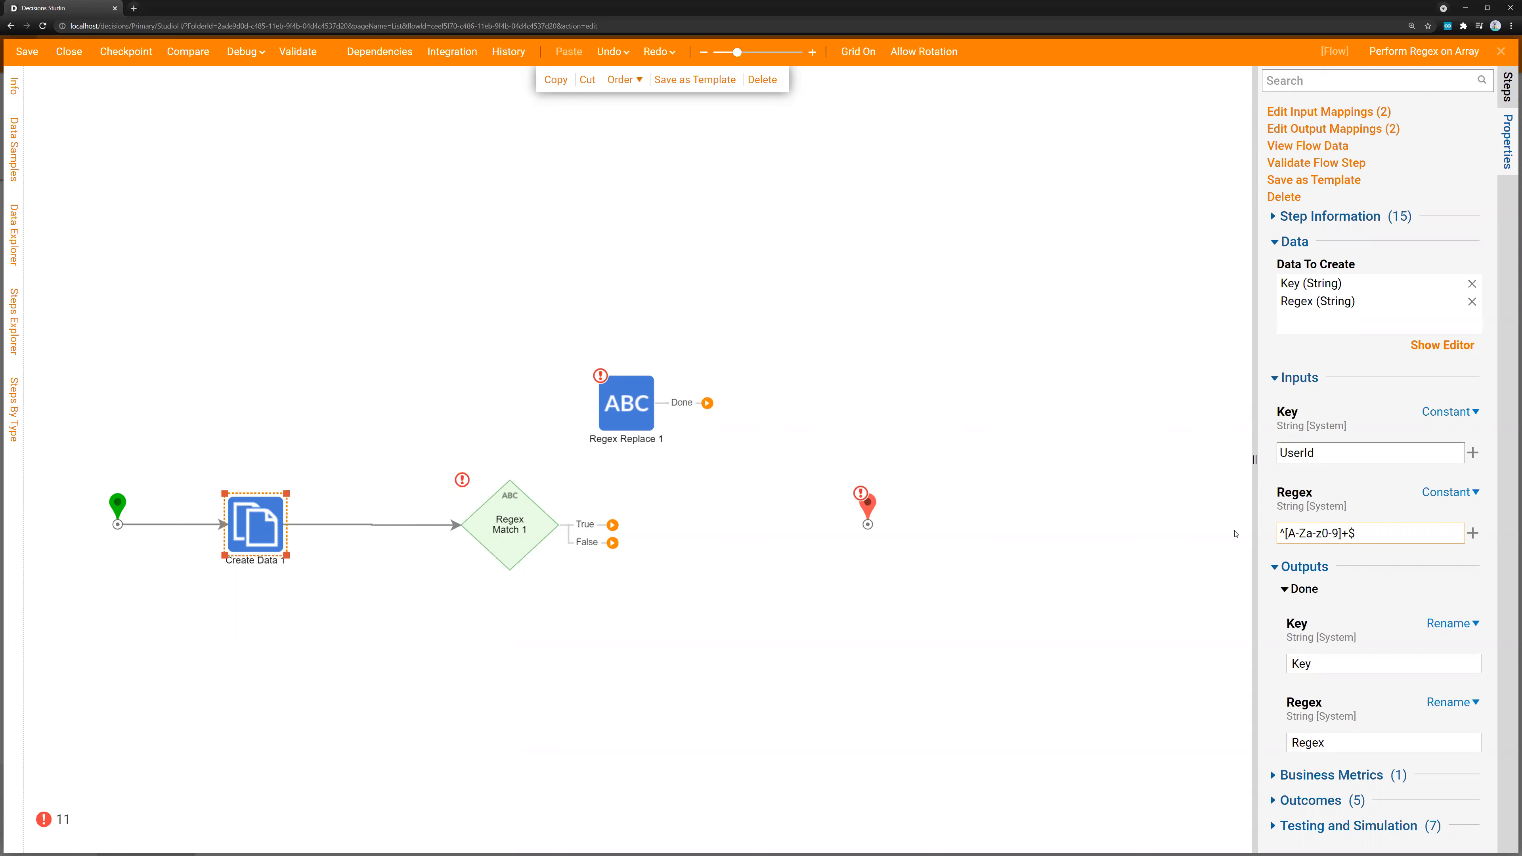
Space out the two regex steps and map Regex Match 1's Input to Key and its Pattern to Regex from the flow data
drag(553, 521, 506, 521)
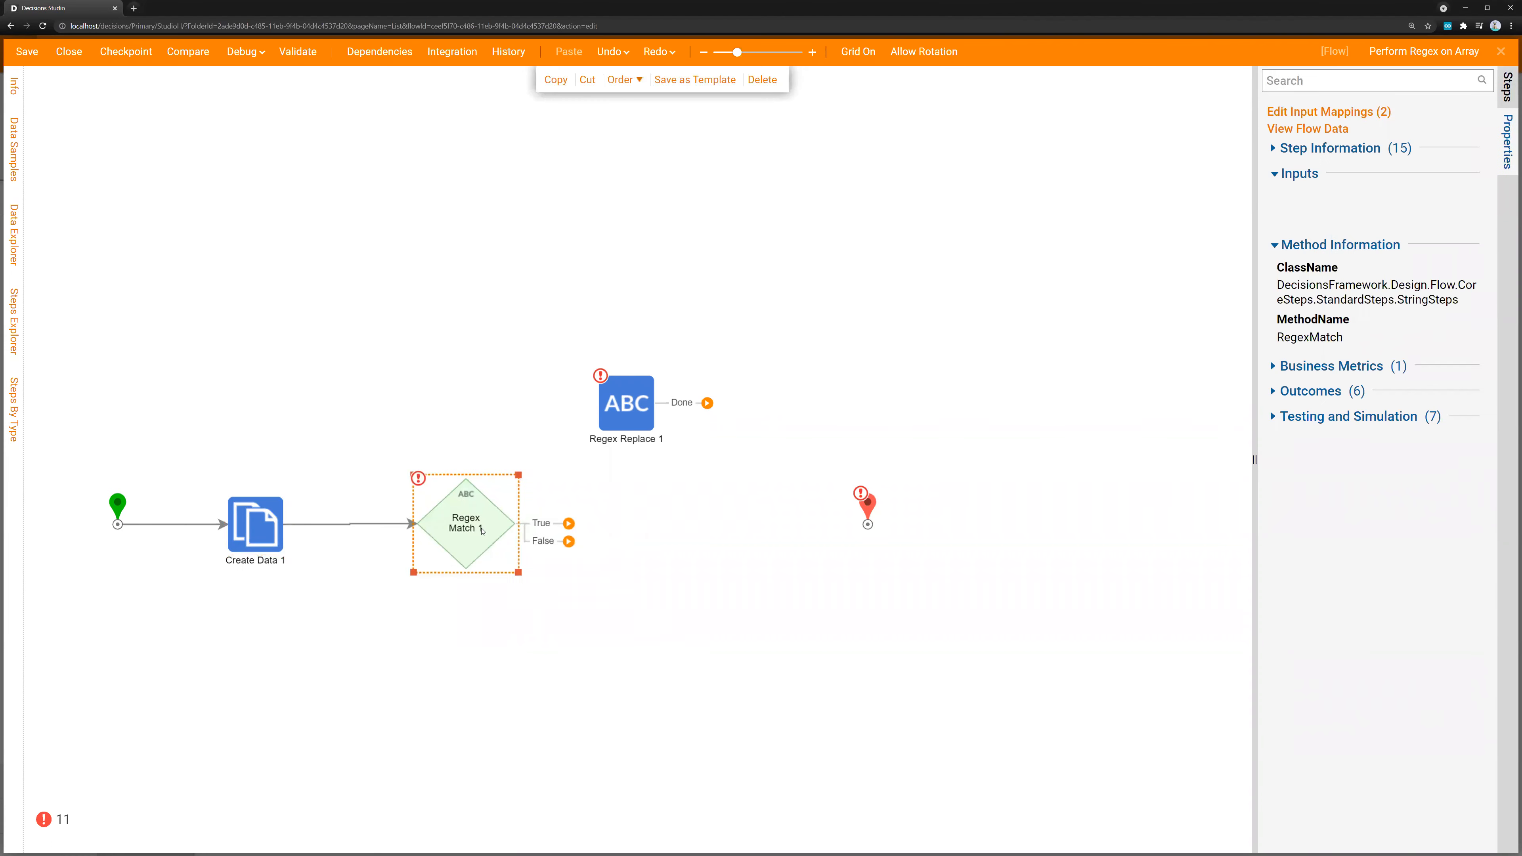
drag(632, 402, 736, 332)
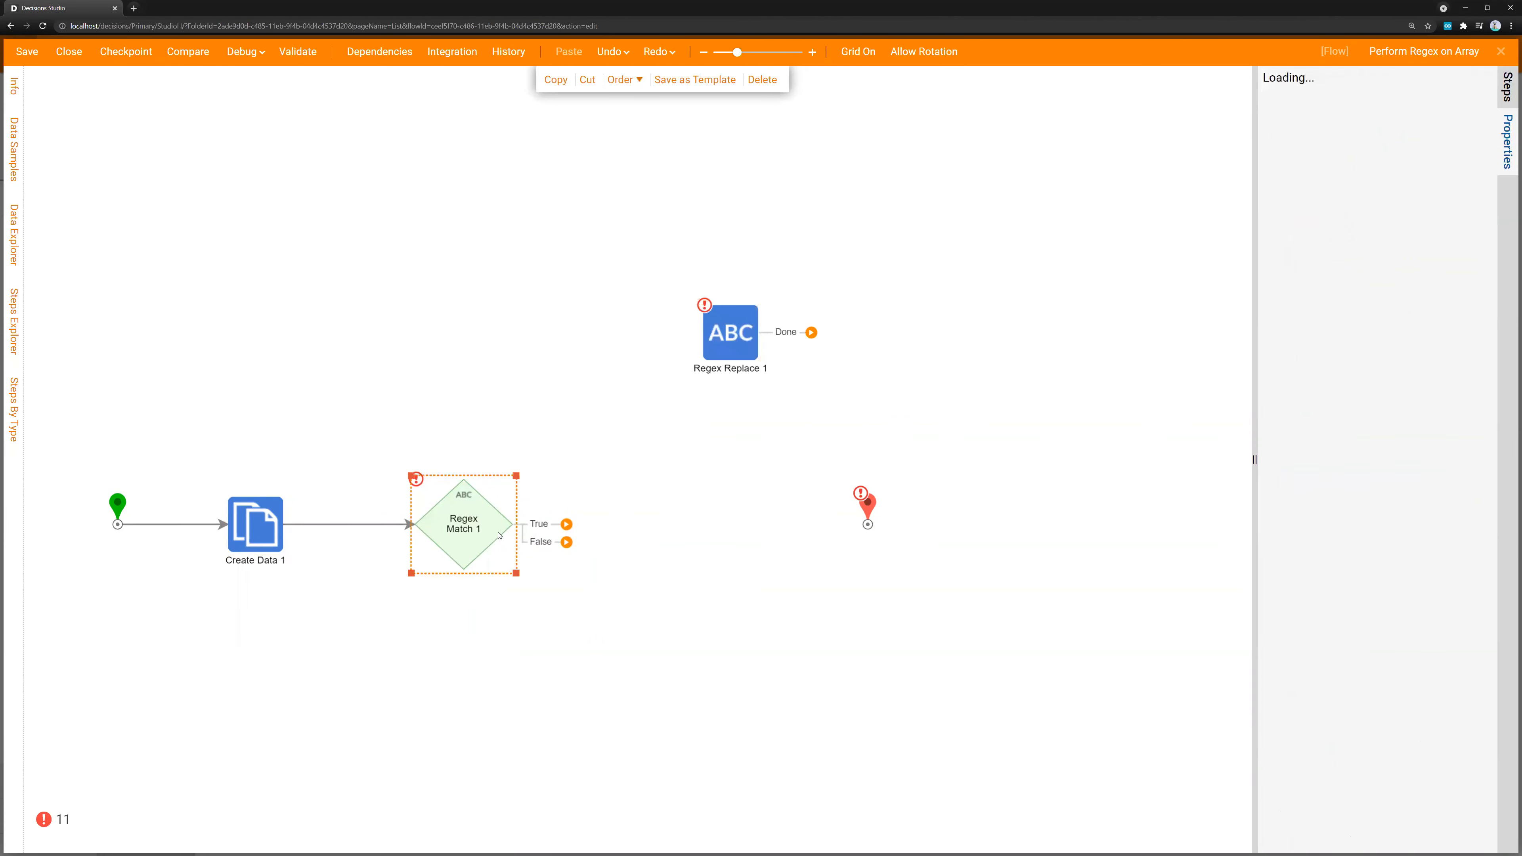
click(1457, 277)
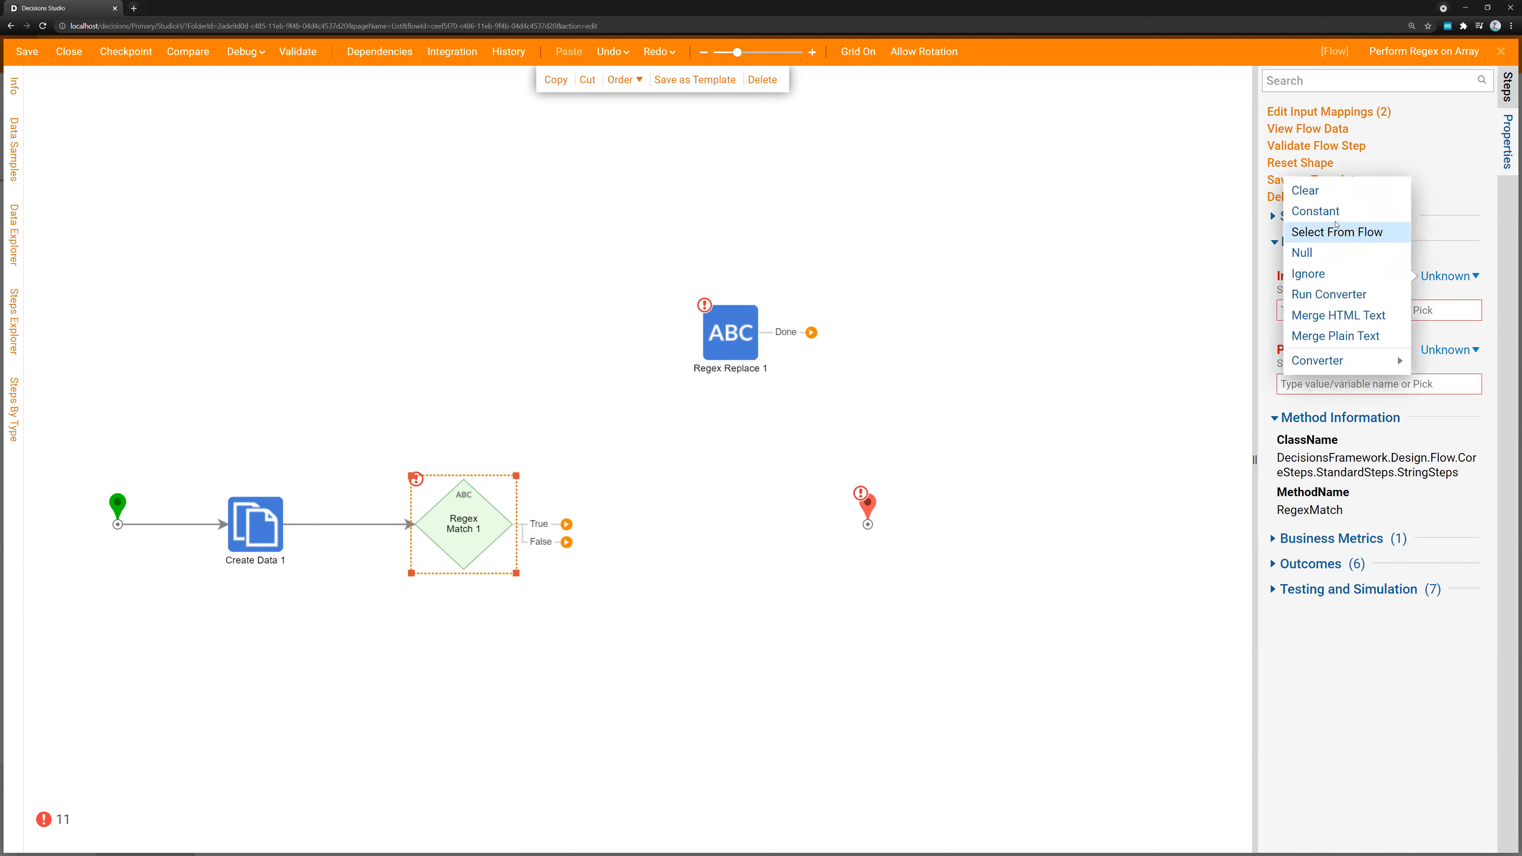
click(1341, 232)
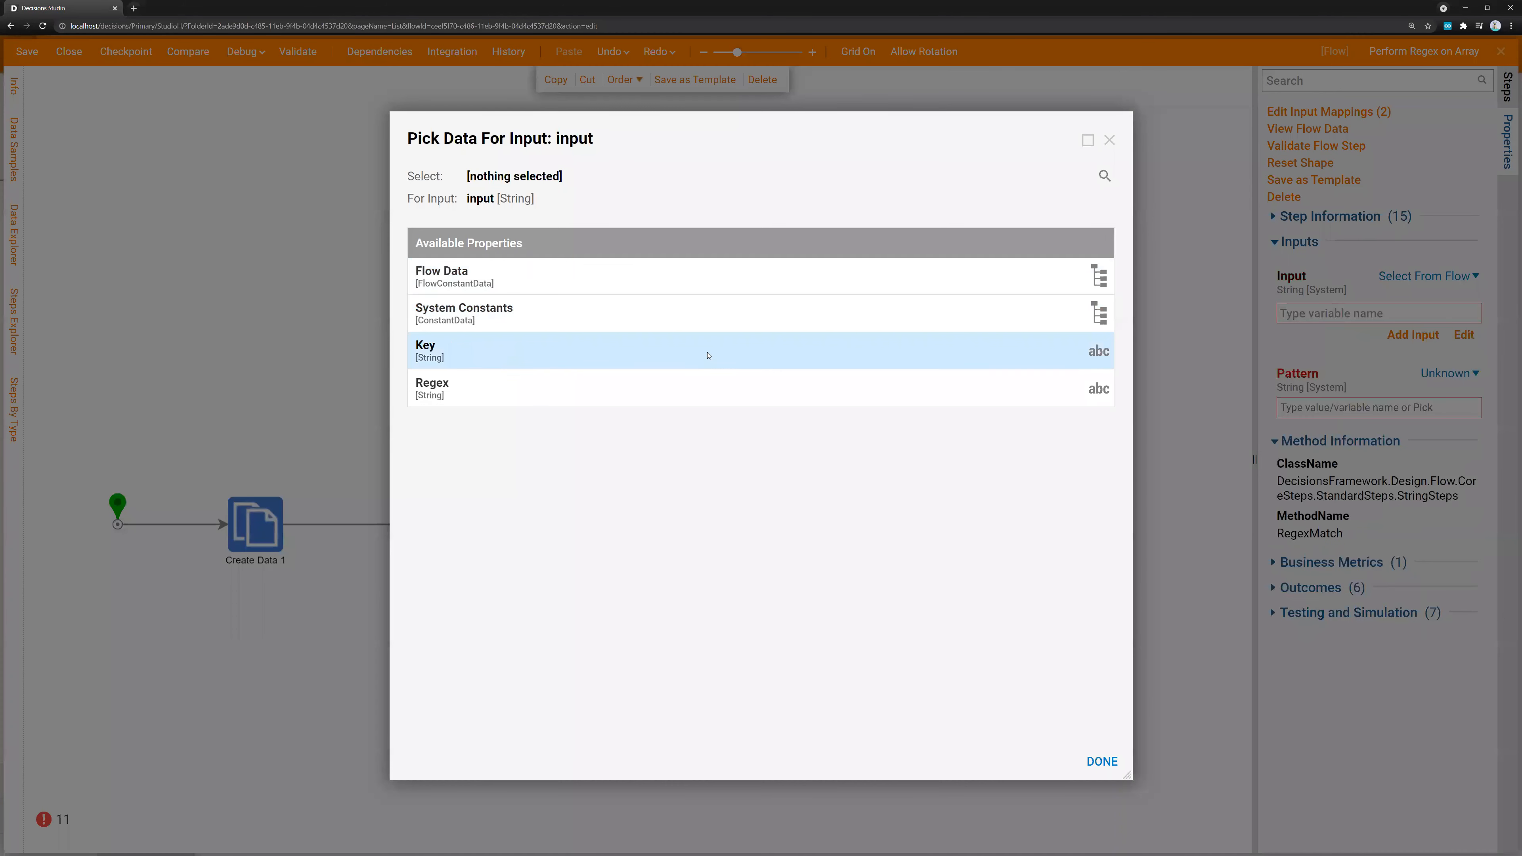
click(708, 354)
click(1101, 760)
click(1450, 373)
click(1318, 329)
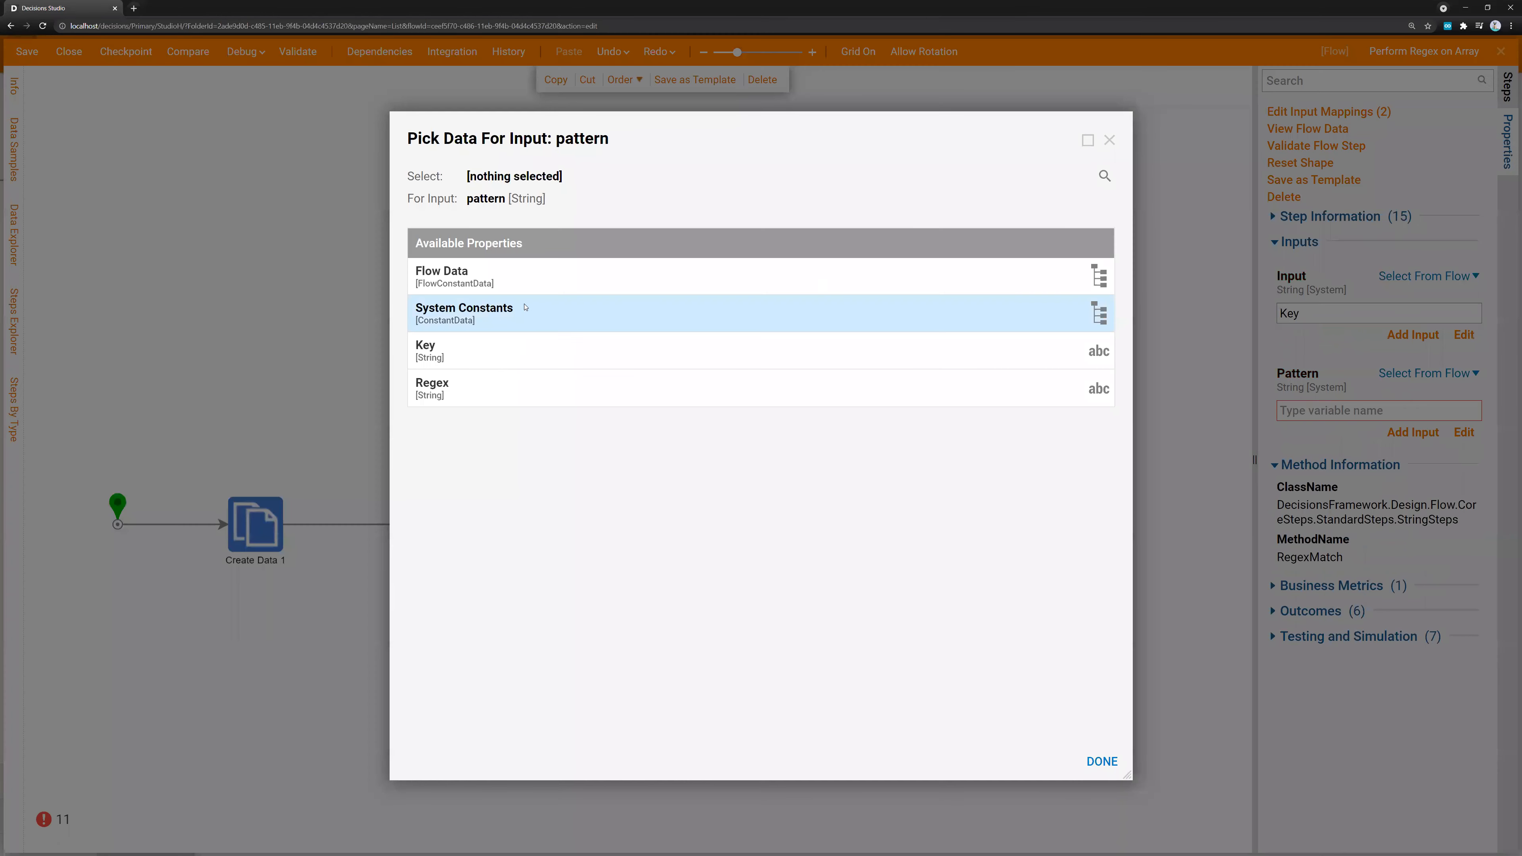
click(505, 388)
click(1103, 761)
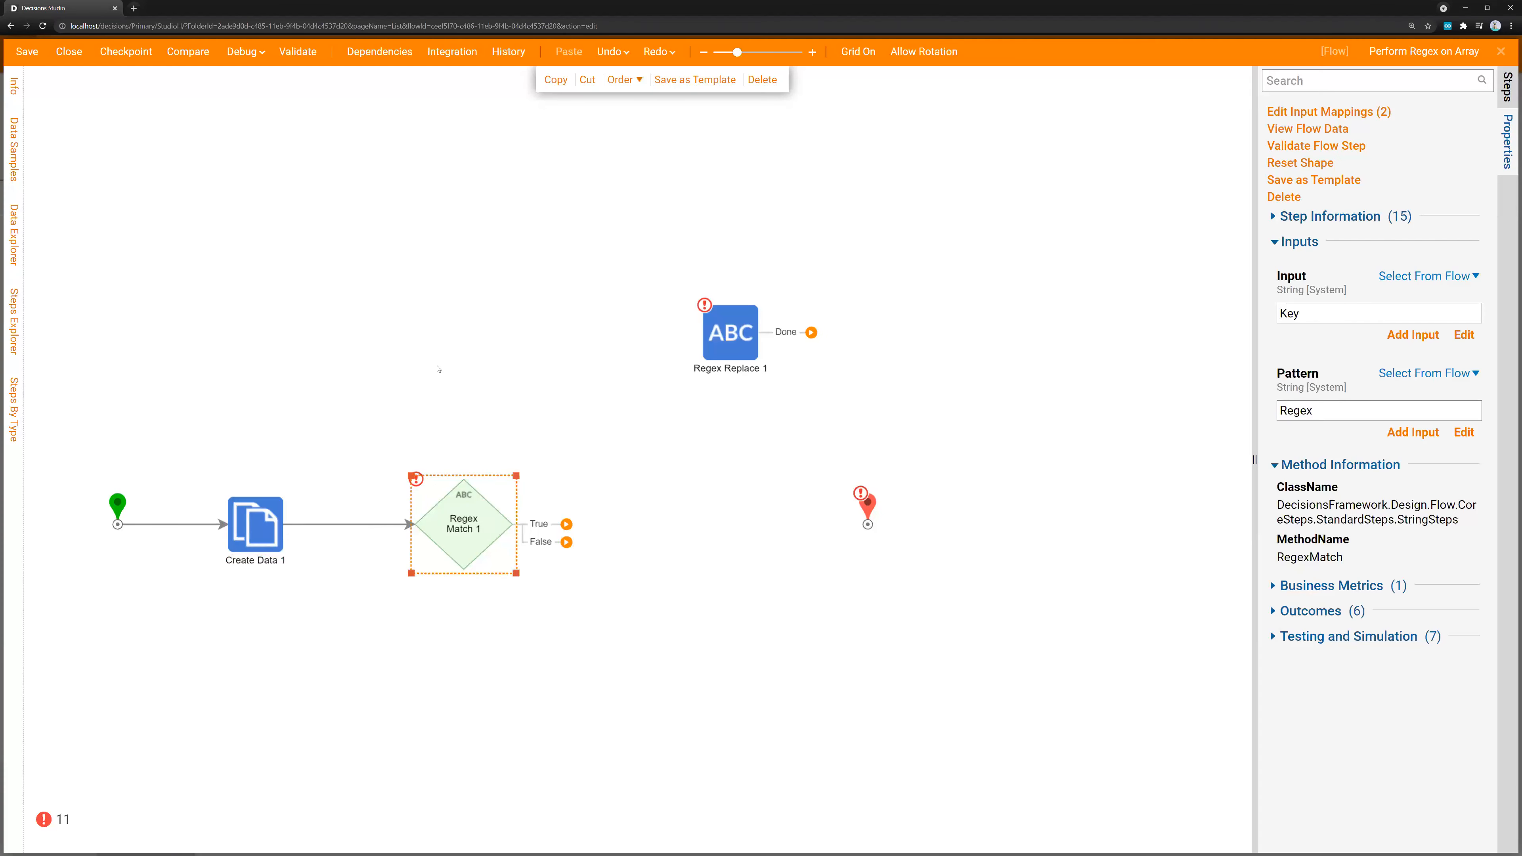
click(393, 297)
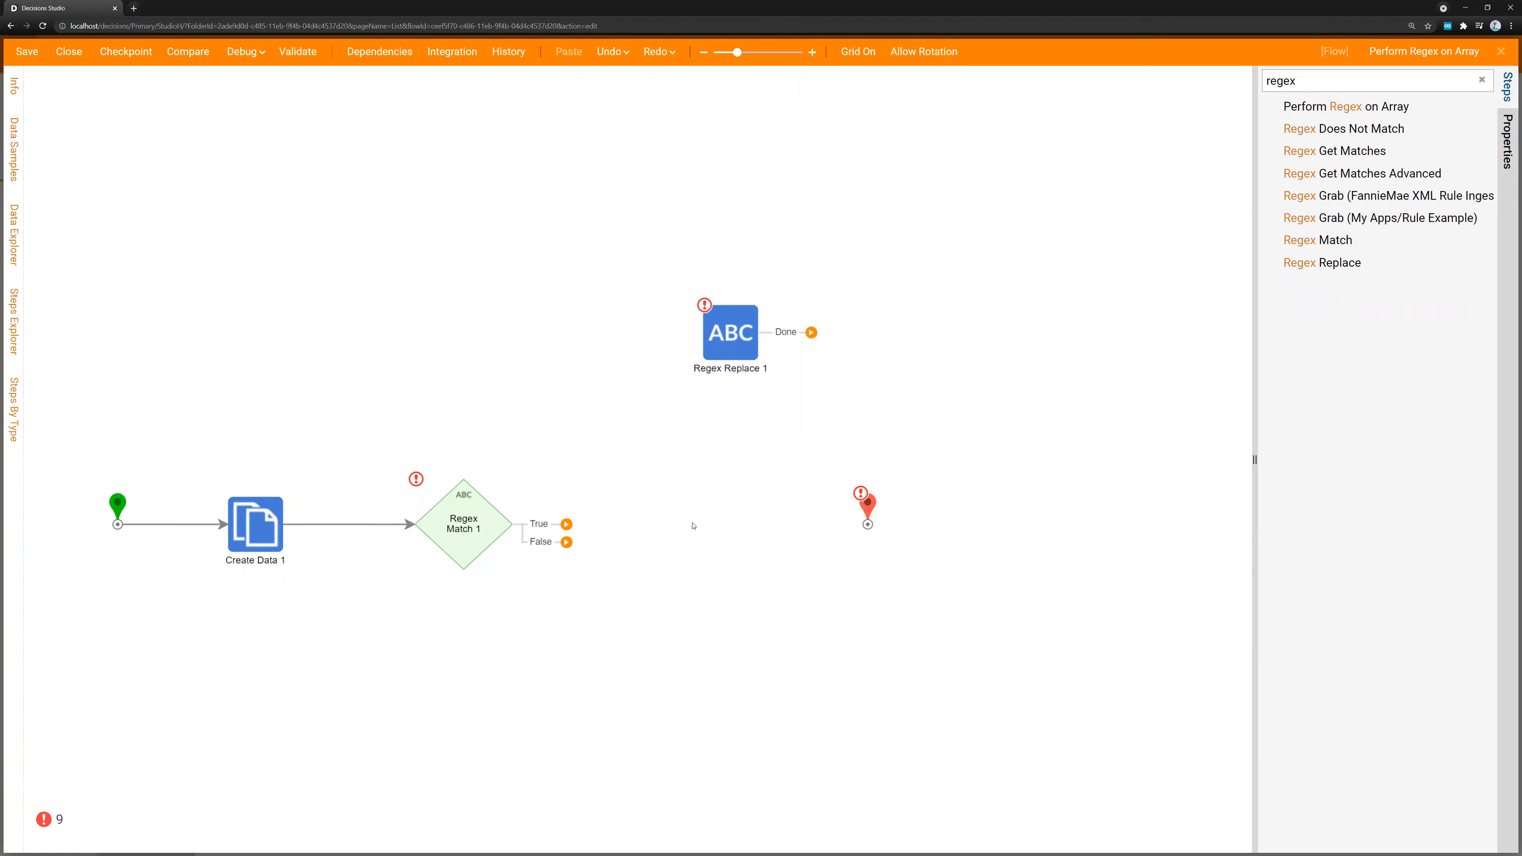
Add a Log step fed by Regex Match 1's False outcome, and connect the True outcome and the Log step to the end step
drag(863, 511, 824, 496)
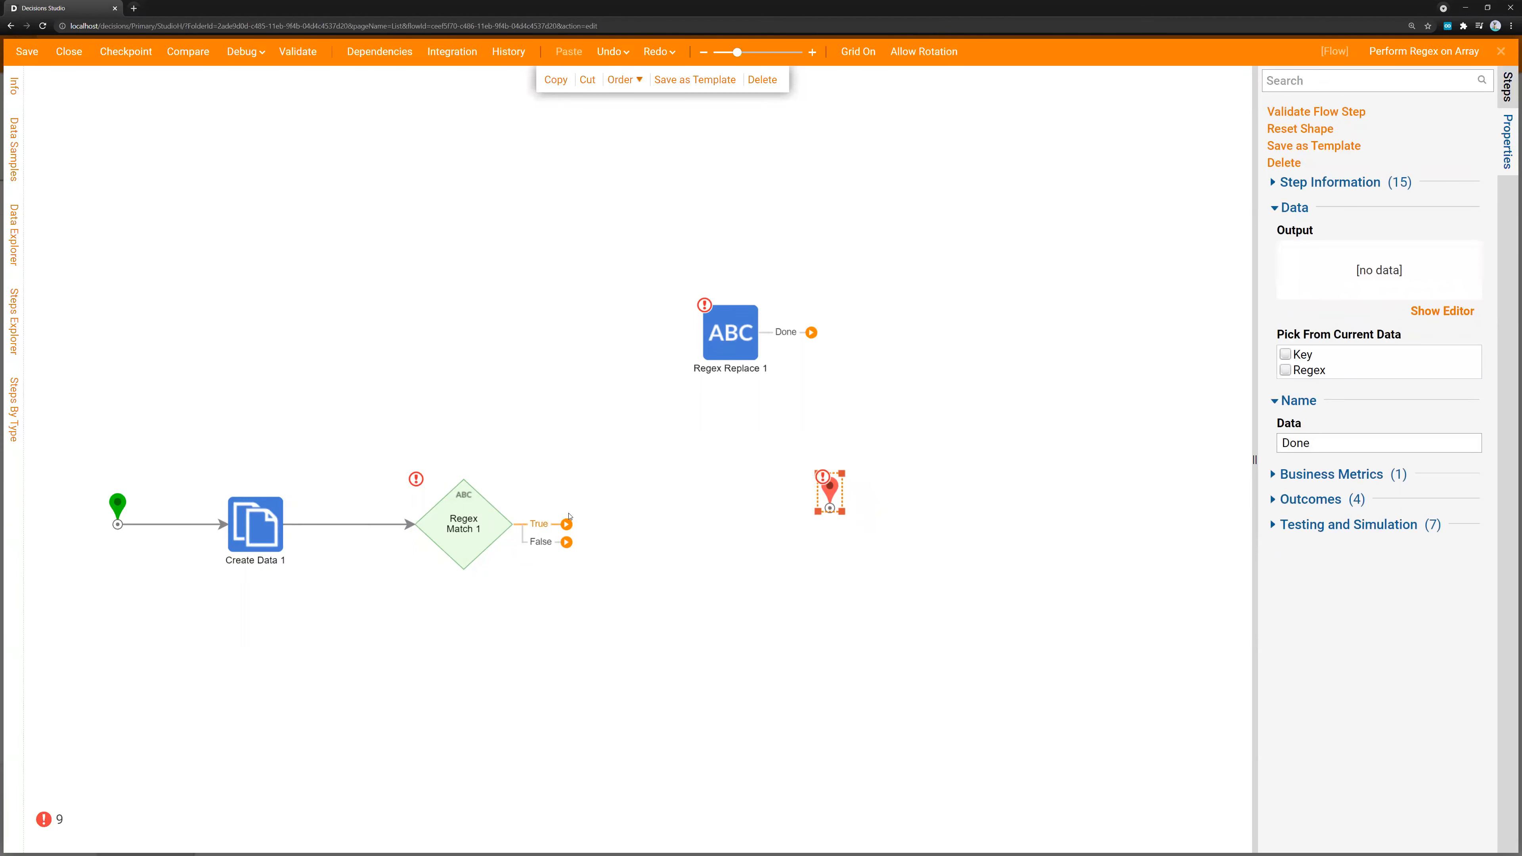
click(1507, 89)
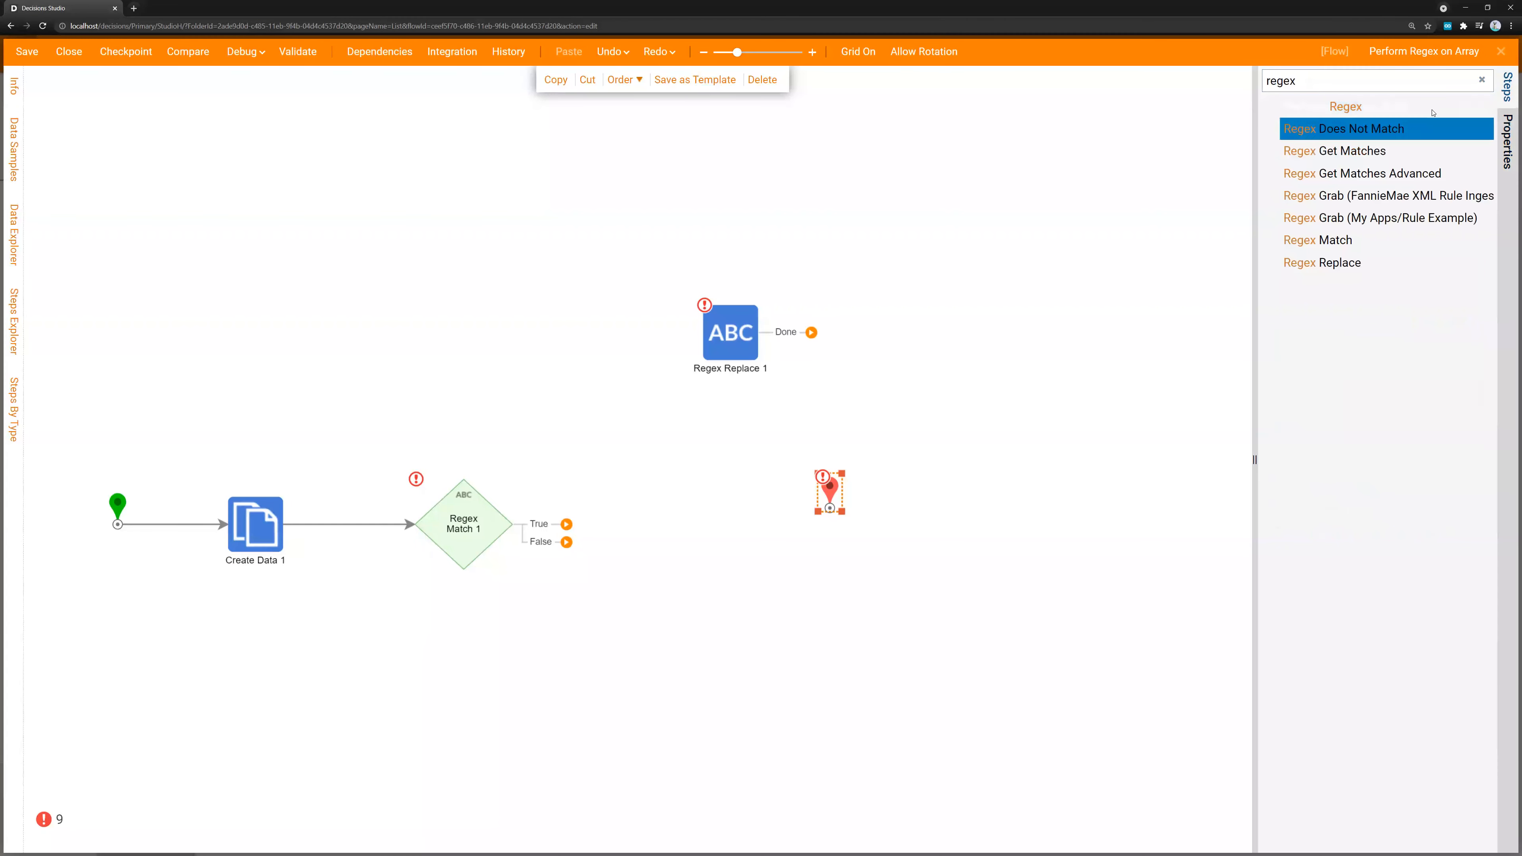
click(1481, 79)
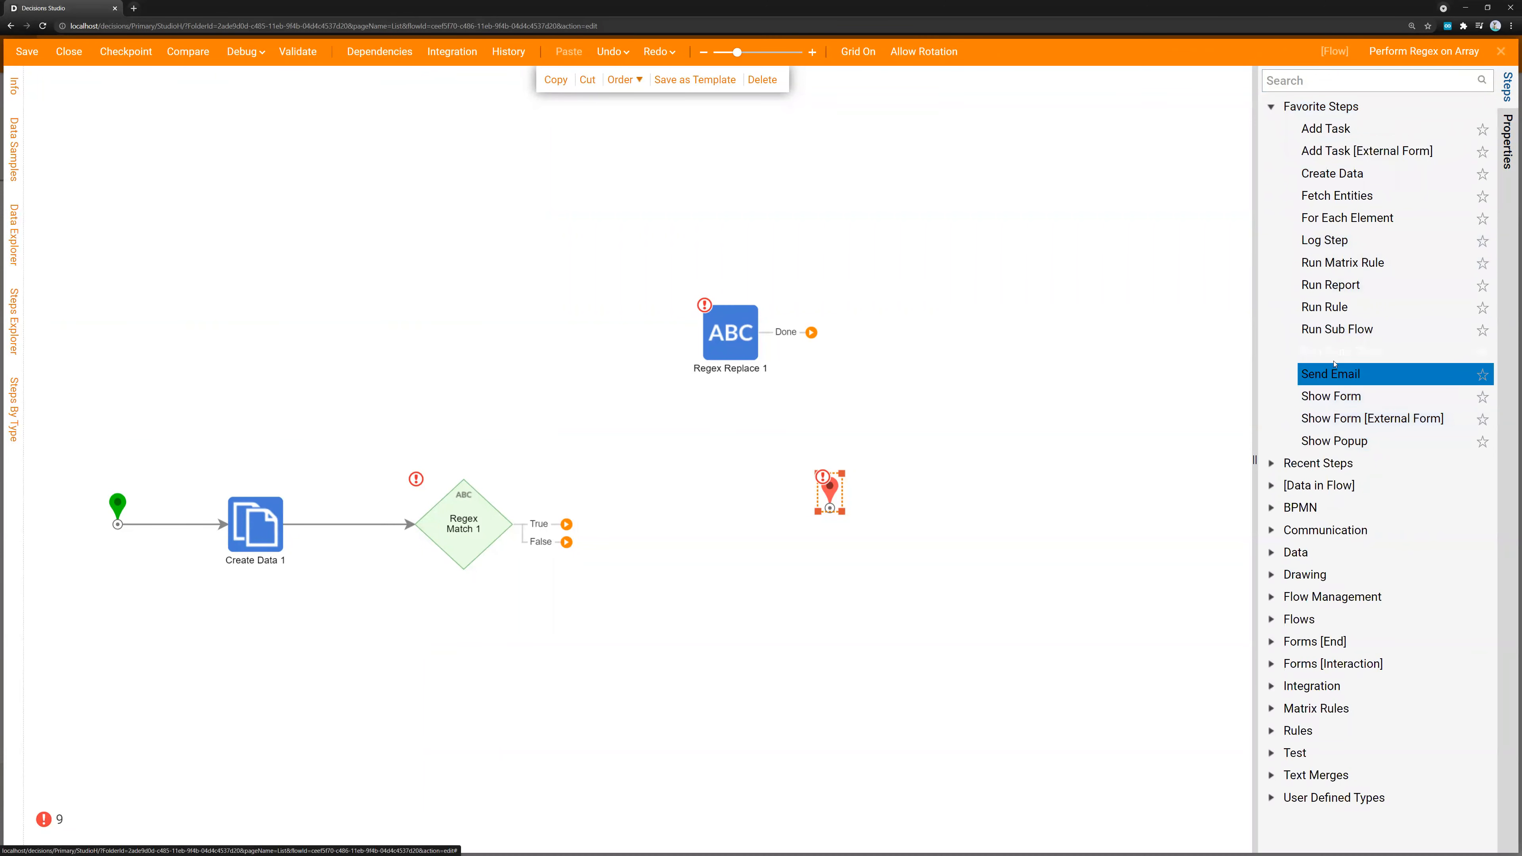
drag(1345, 247, 545, 389)
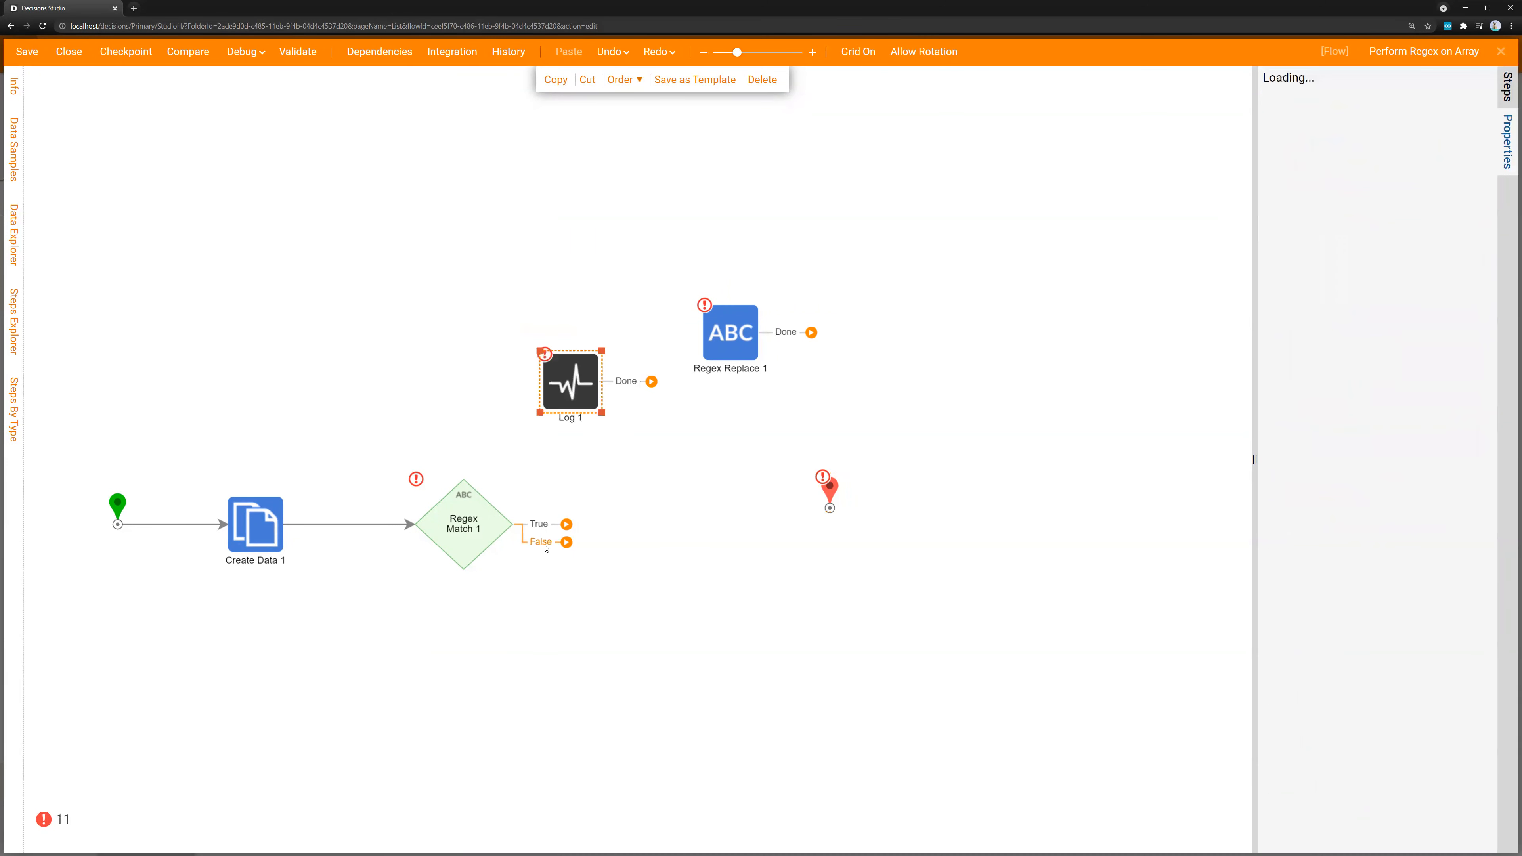
drag(539, 524, 815, 518)
drag(659, 379, 829, 508)
click(809, 430)
Run the flow in a full debug session and view the input and output data of Regex Match 1
click(242, 51)
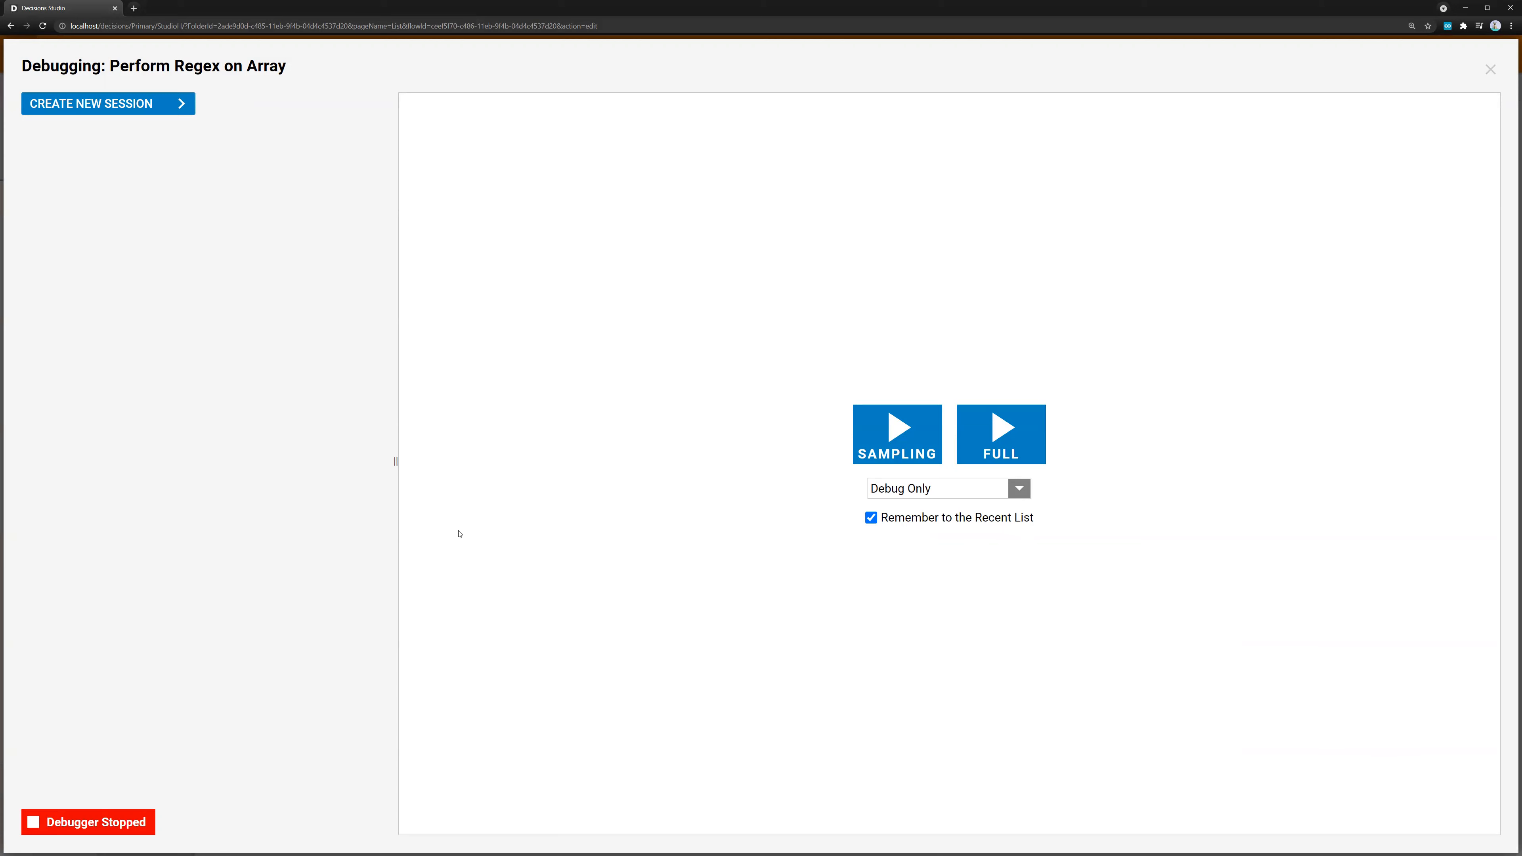
click(1000, 420)
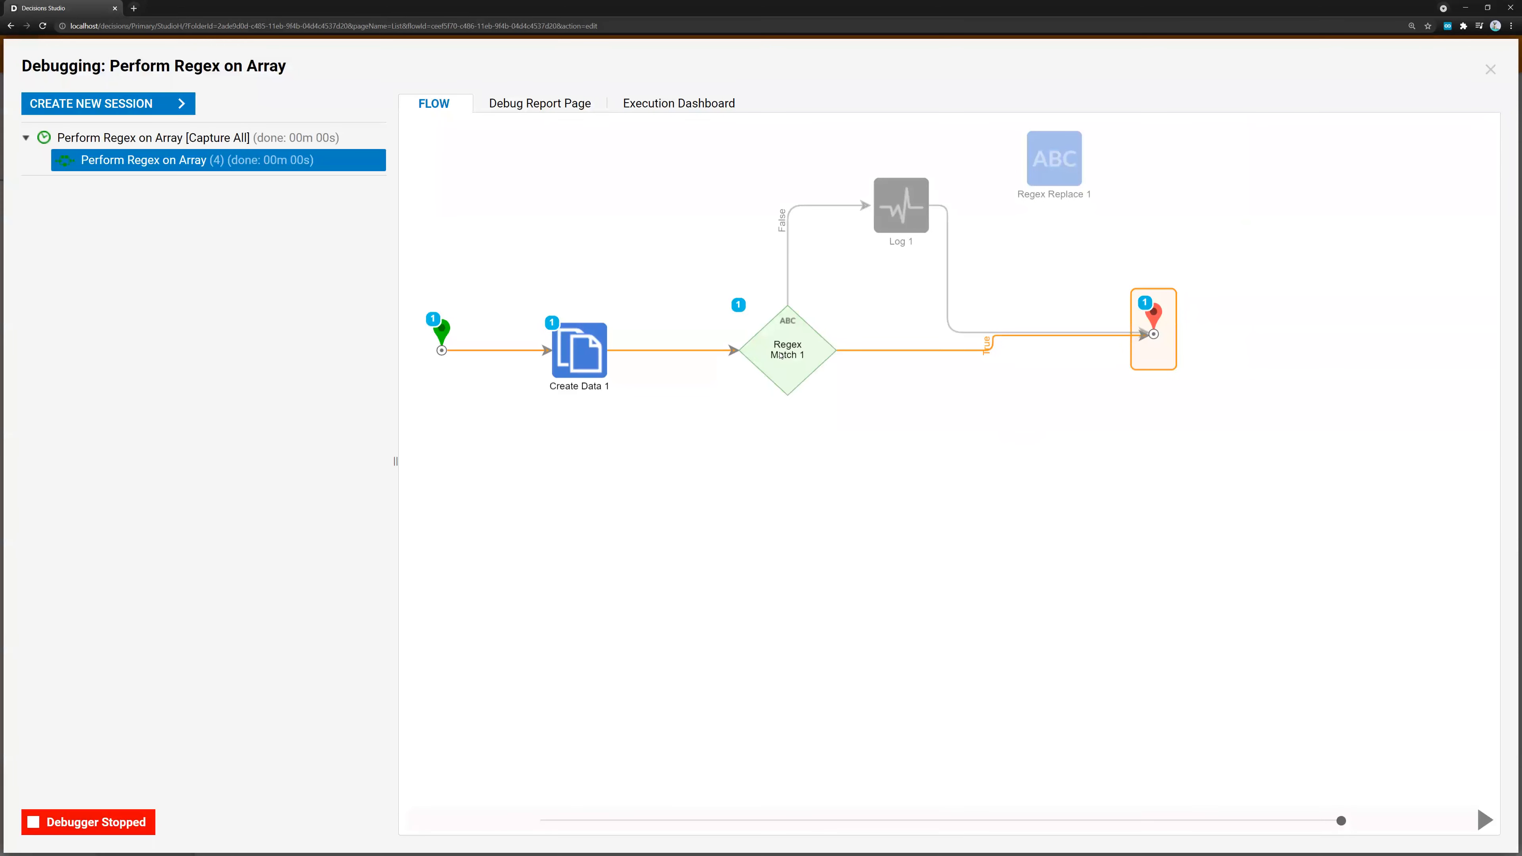
click(793, 354)
click(877, 377)
click(1078, 387)
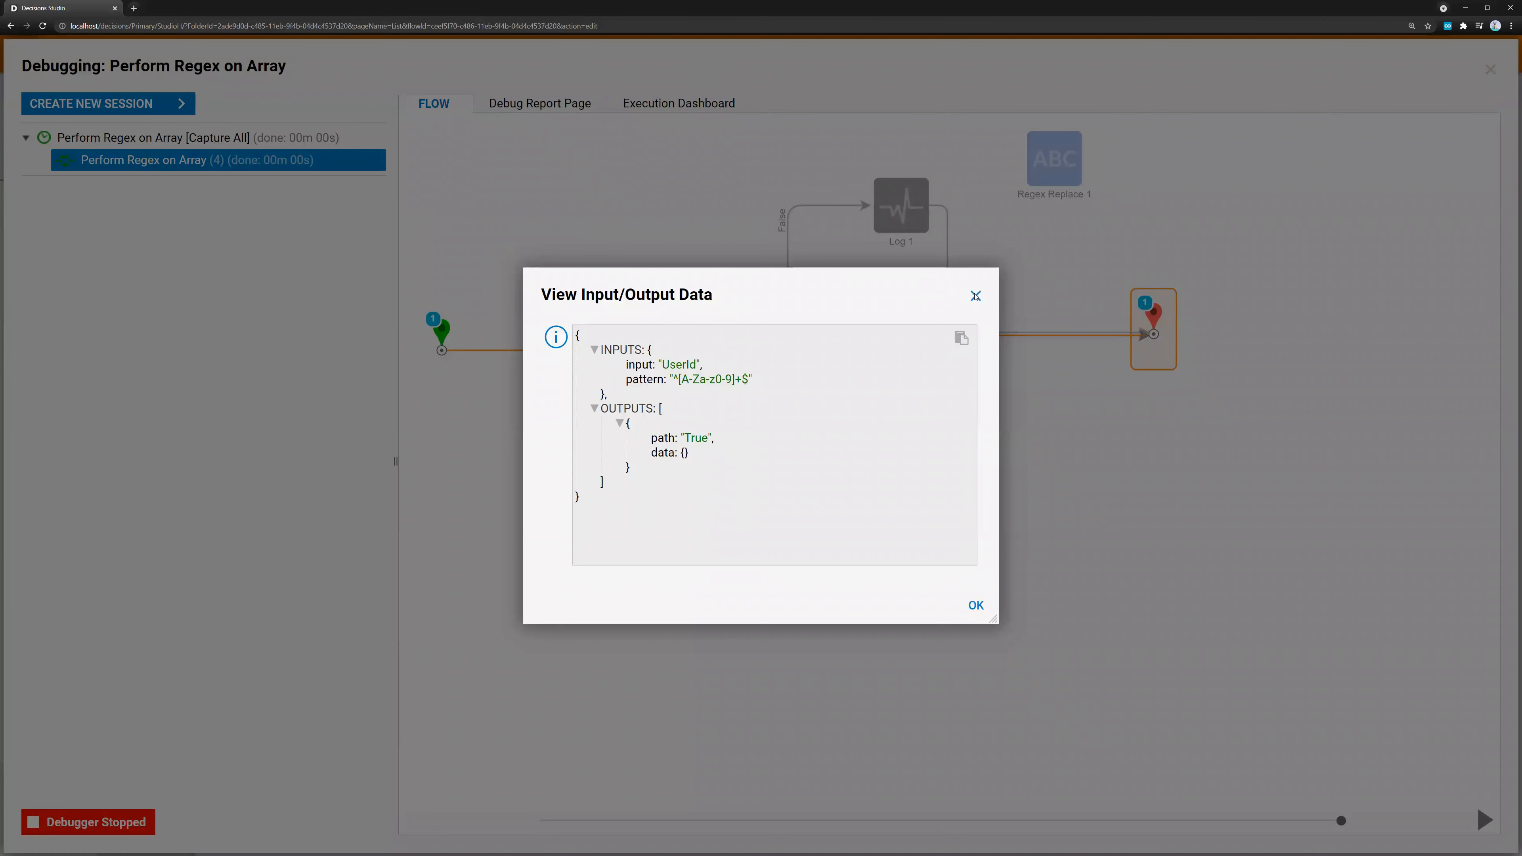
click(976, 295)
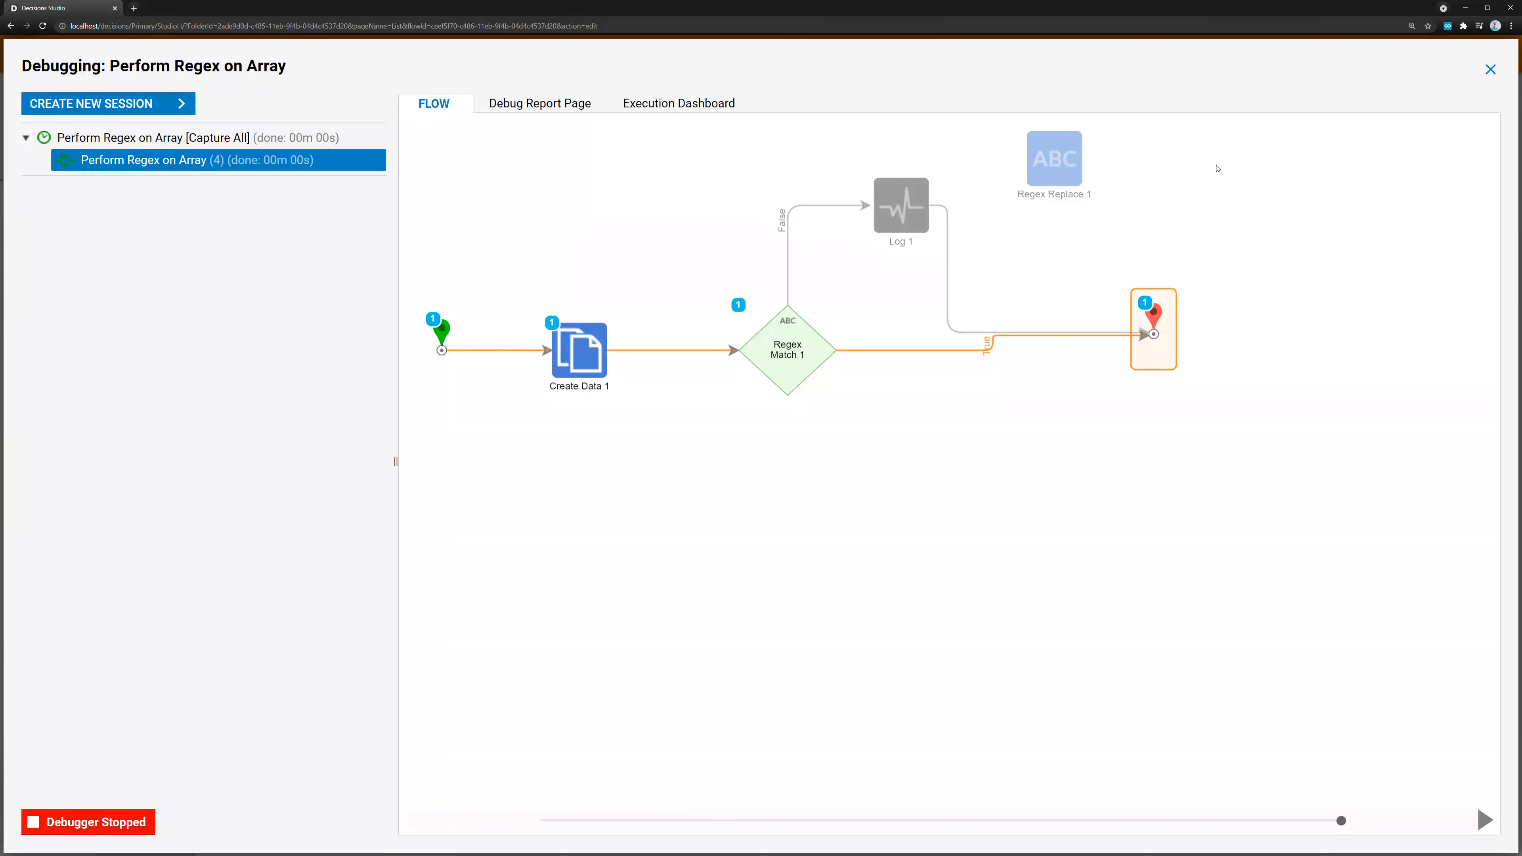
click(1490, 70)
Change the constant Key value in Create Data 1 to 123
click(264, 499)
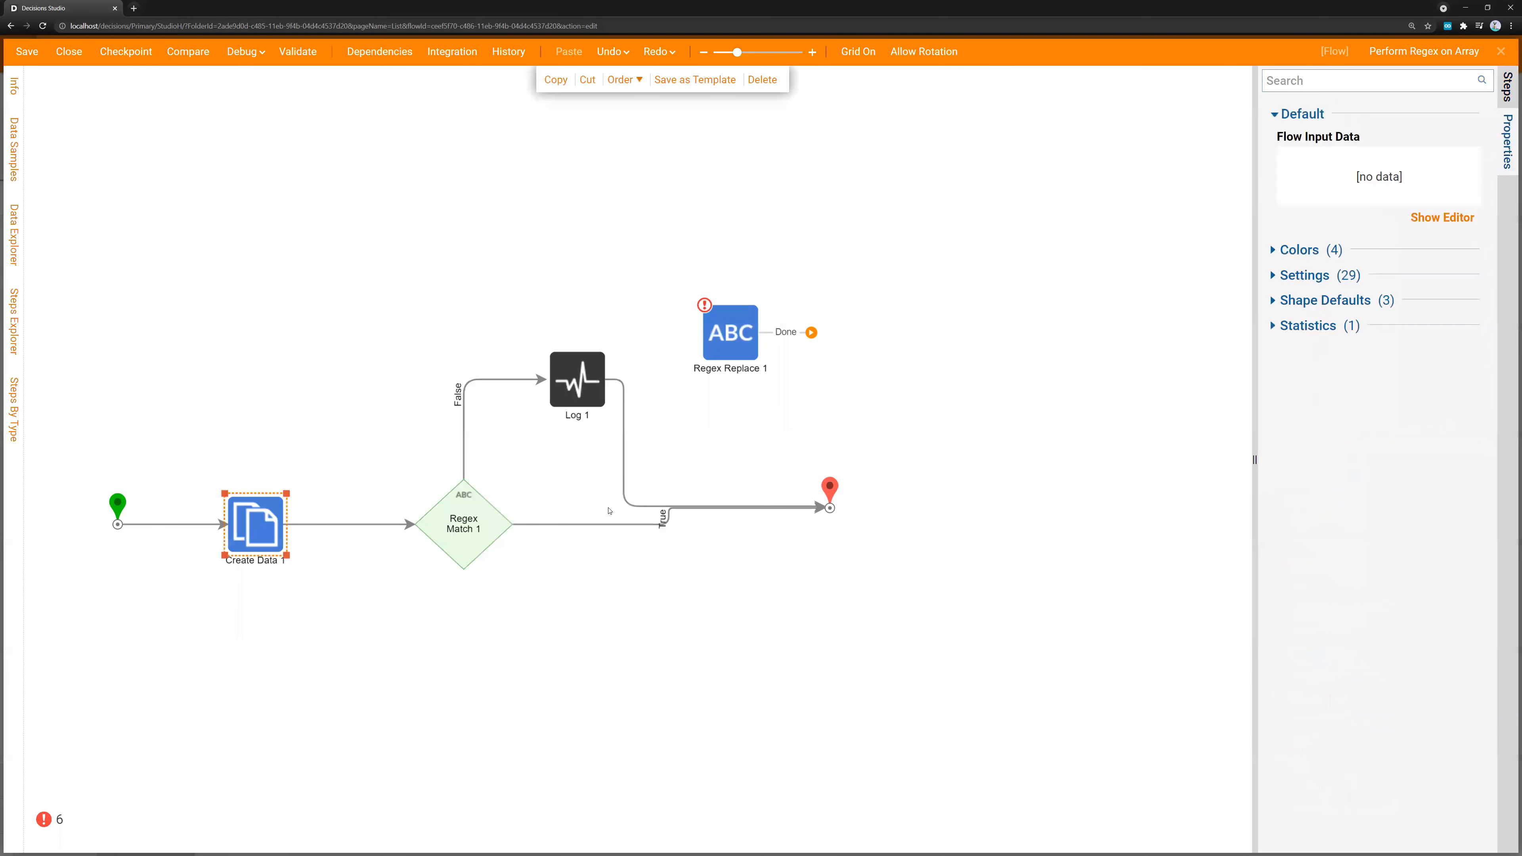
double_click(1330, 462)
text(123)
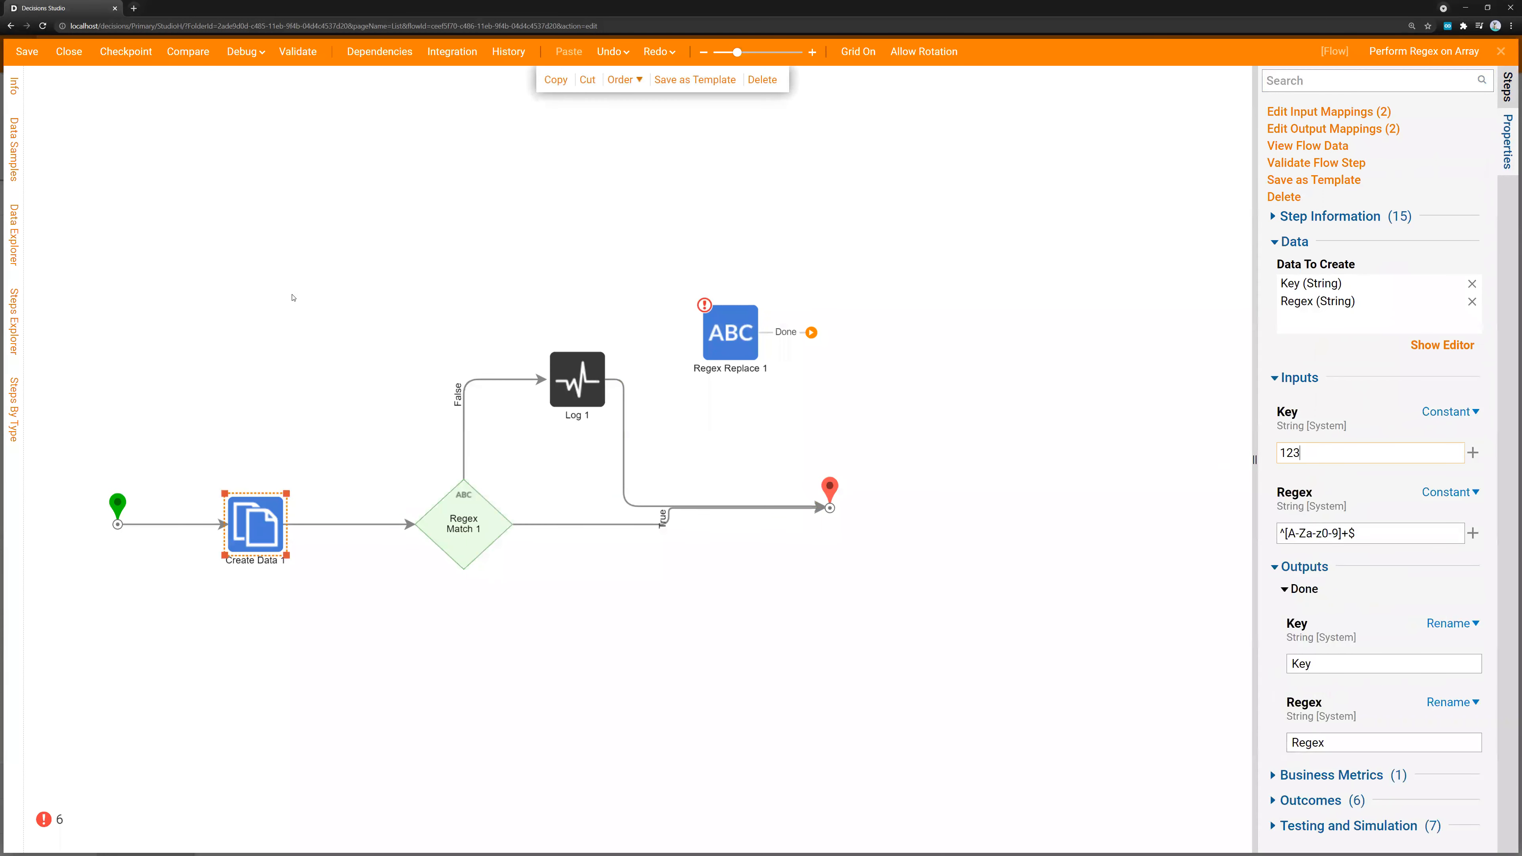
click(492, 280)
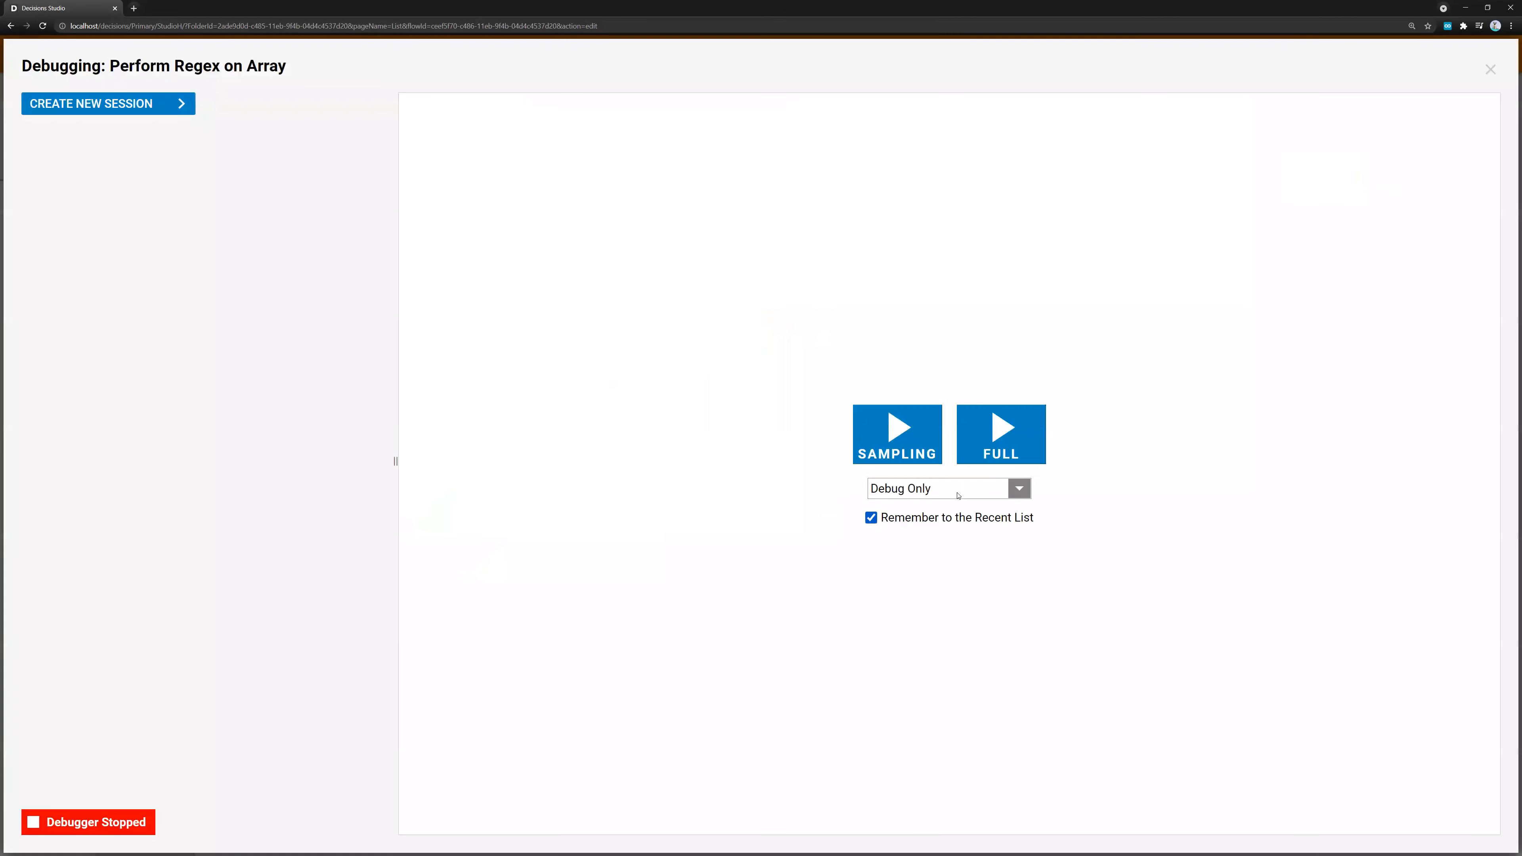
Debug the flow in full again with the numeric key and check Regex Match 1's input and output data
click(1019, 435)
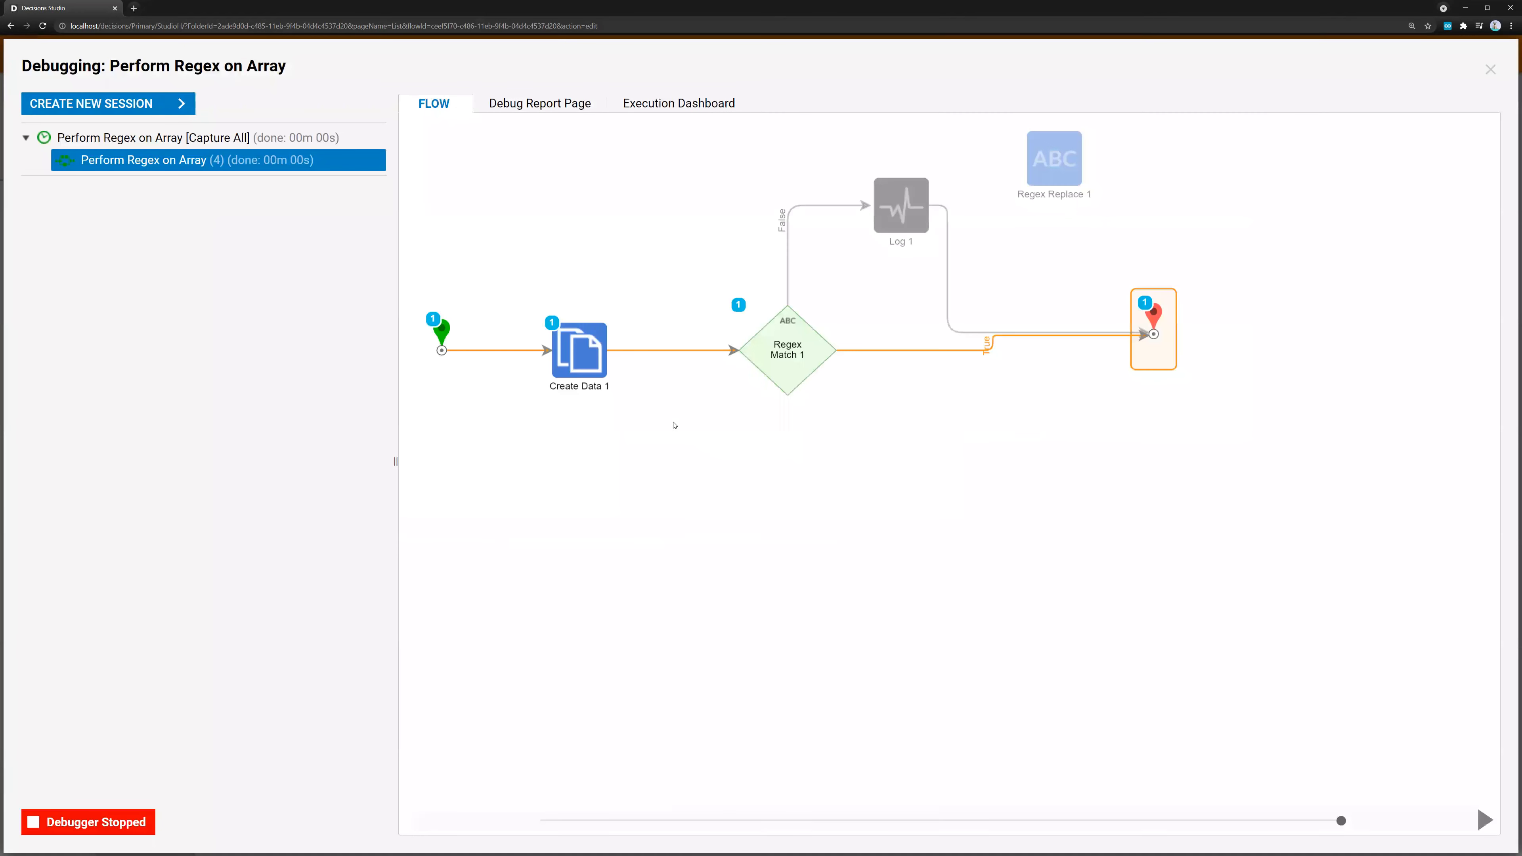
click(776, 355)
click(988, 377)
click(1042, 387)
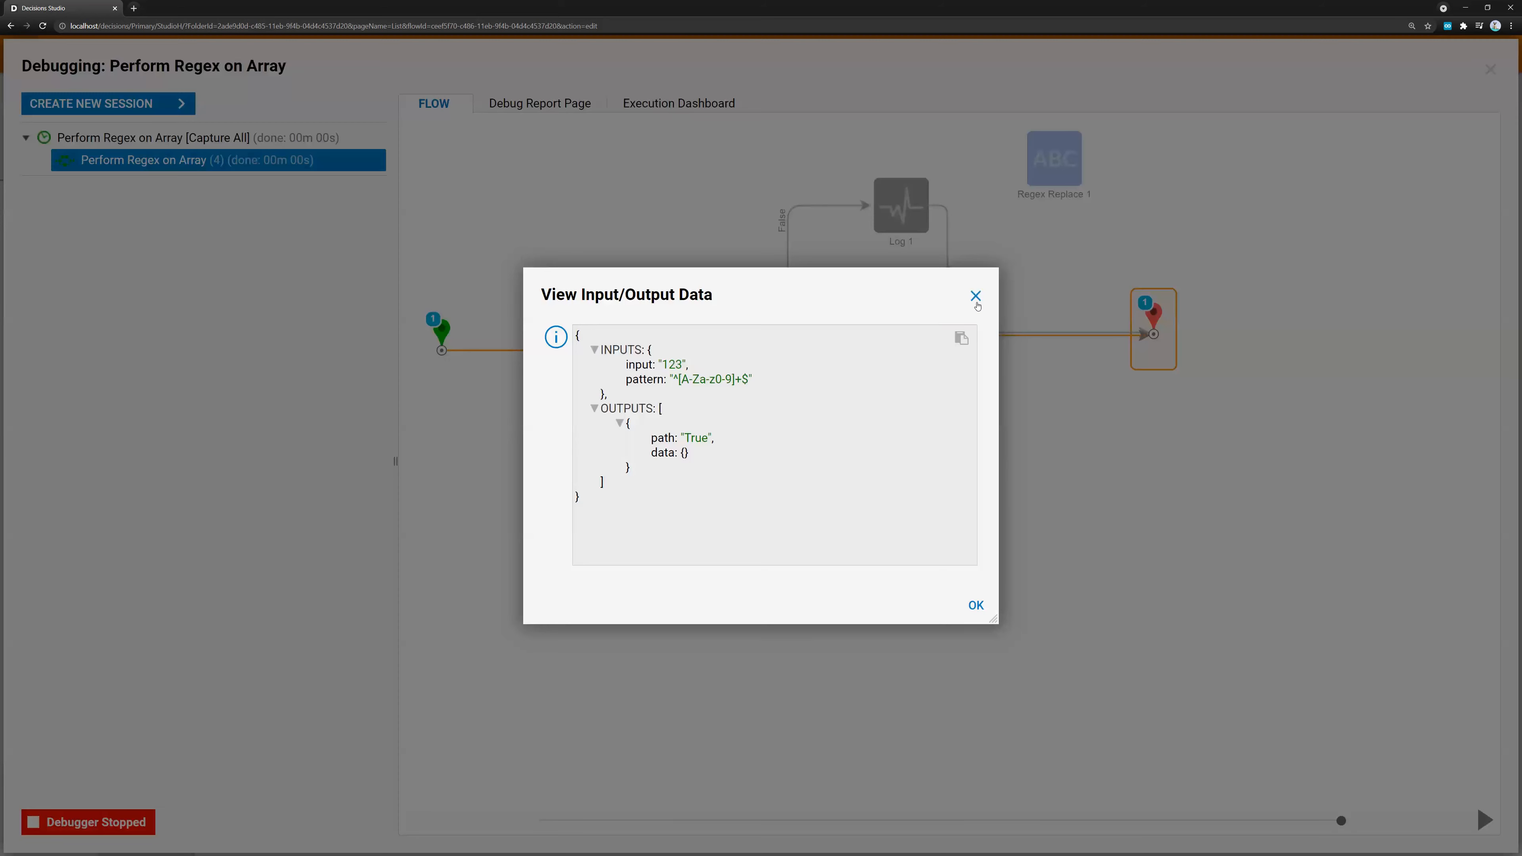
click(976, 296)
click(1490, 69)
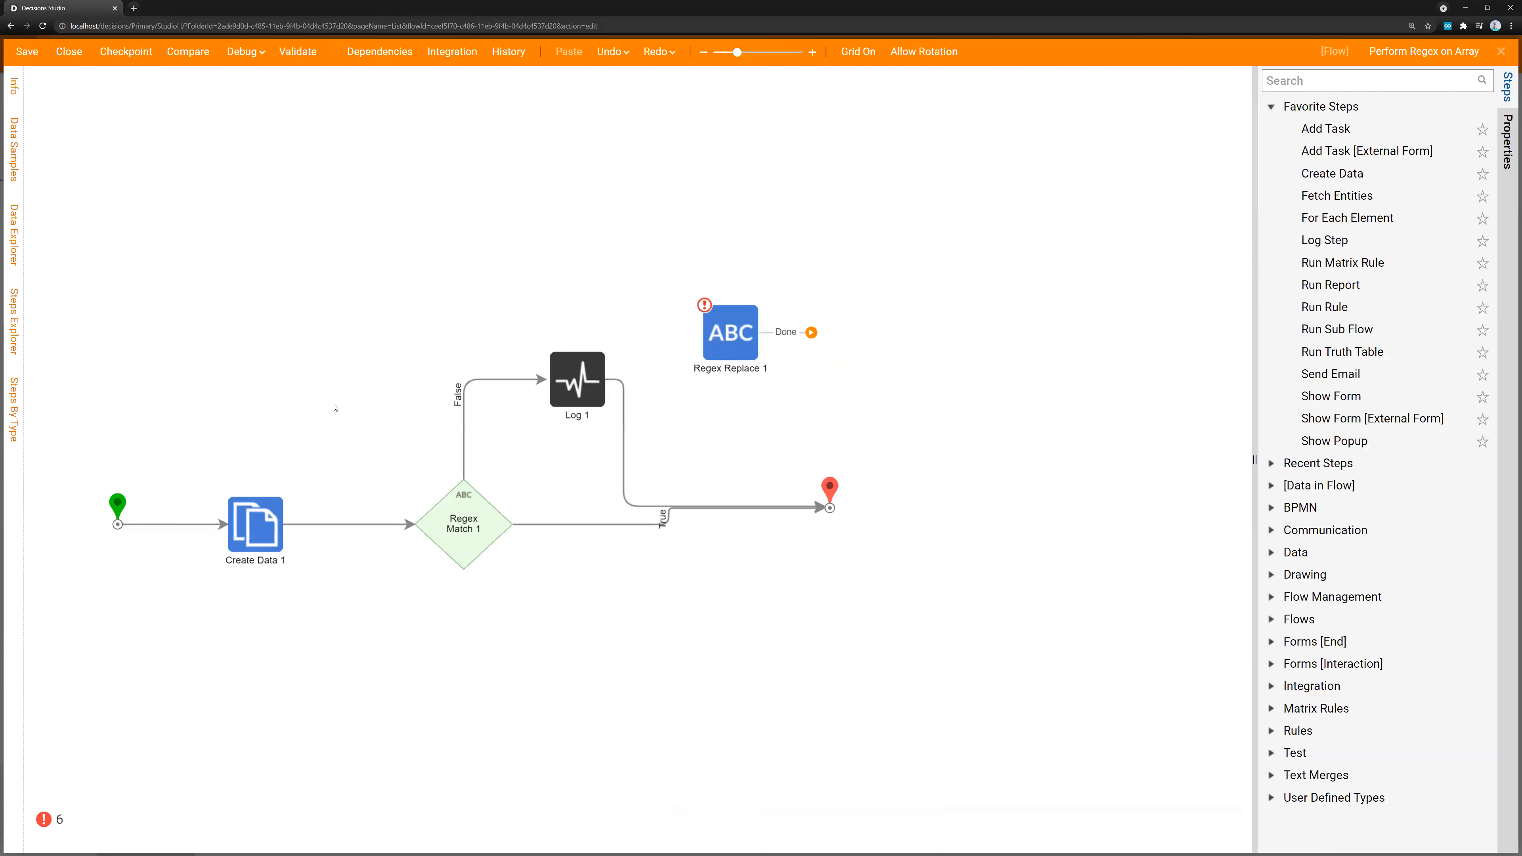
Append special characters to Create Data 1's Key value so it reads 123%!*(@)#*
click(268, 535)
click(1331, 453)
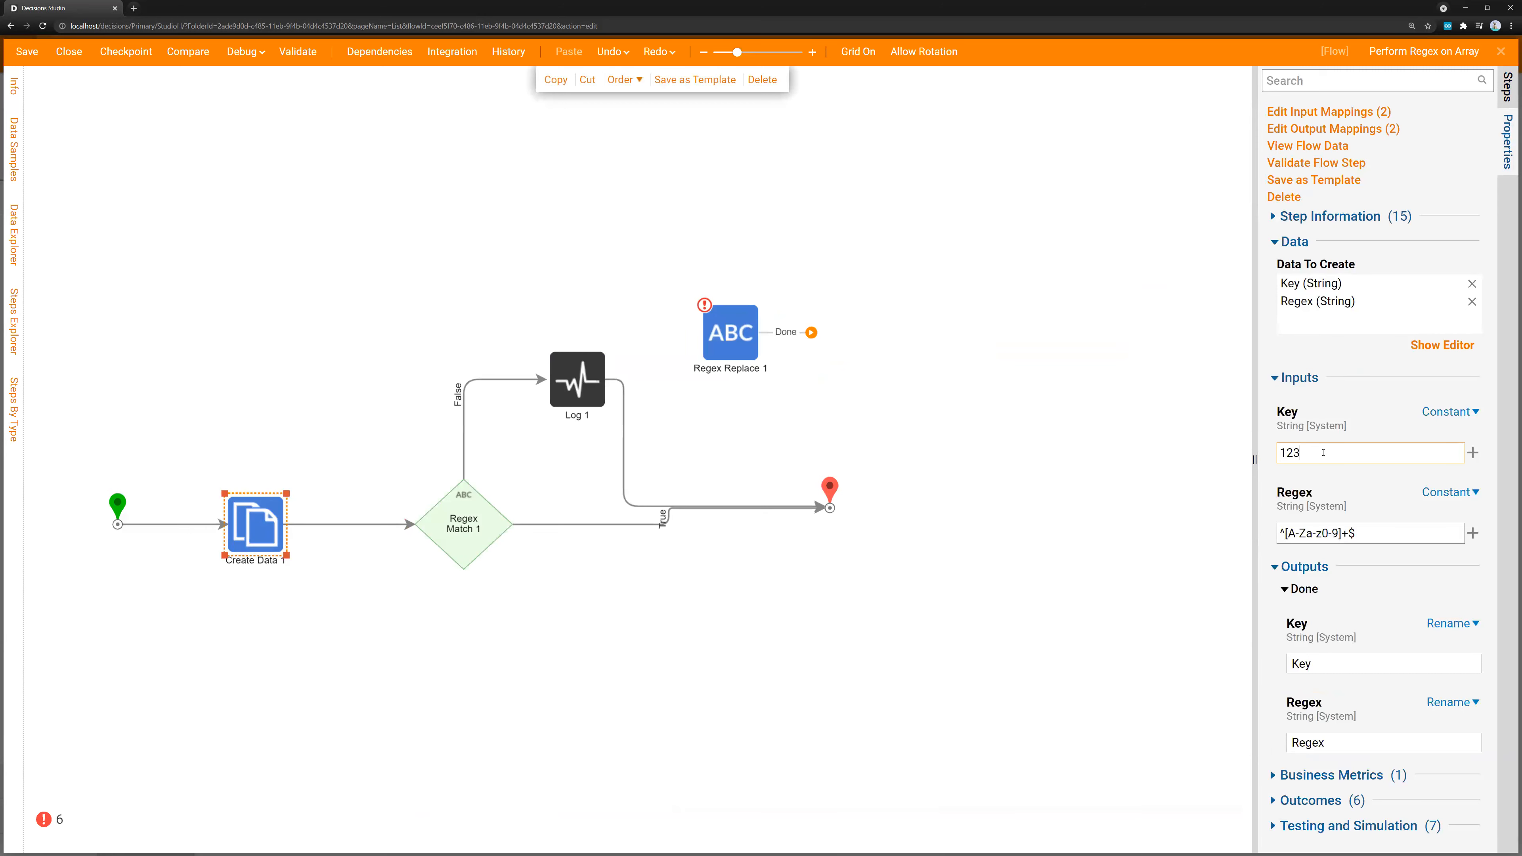
text(%!*(@)#*)
click(412, 192)
Run a full debug with the special-character key to check the path taken, and review Create Data 1's values
click(262, 57)
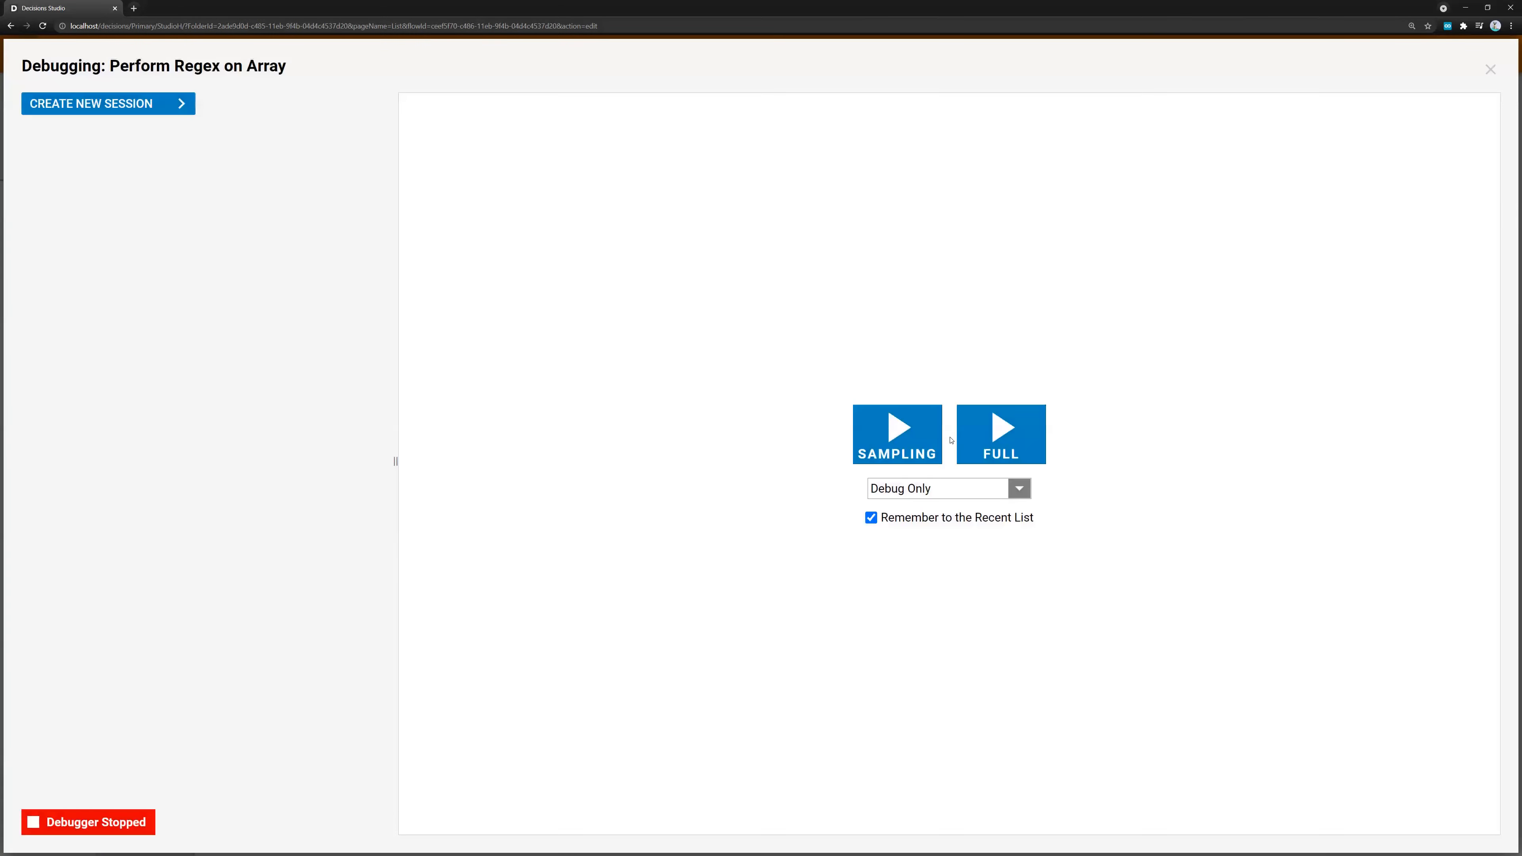
click(964, 440)
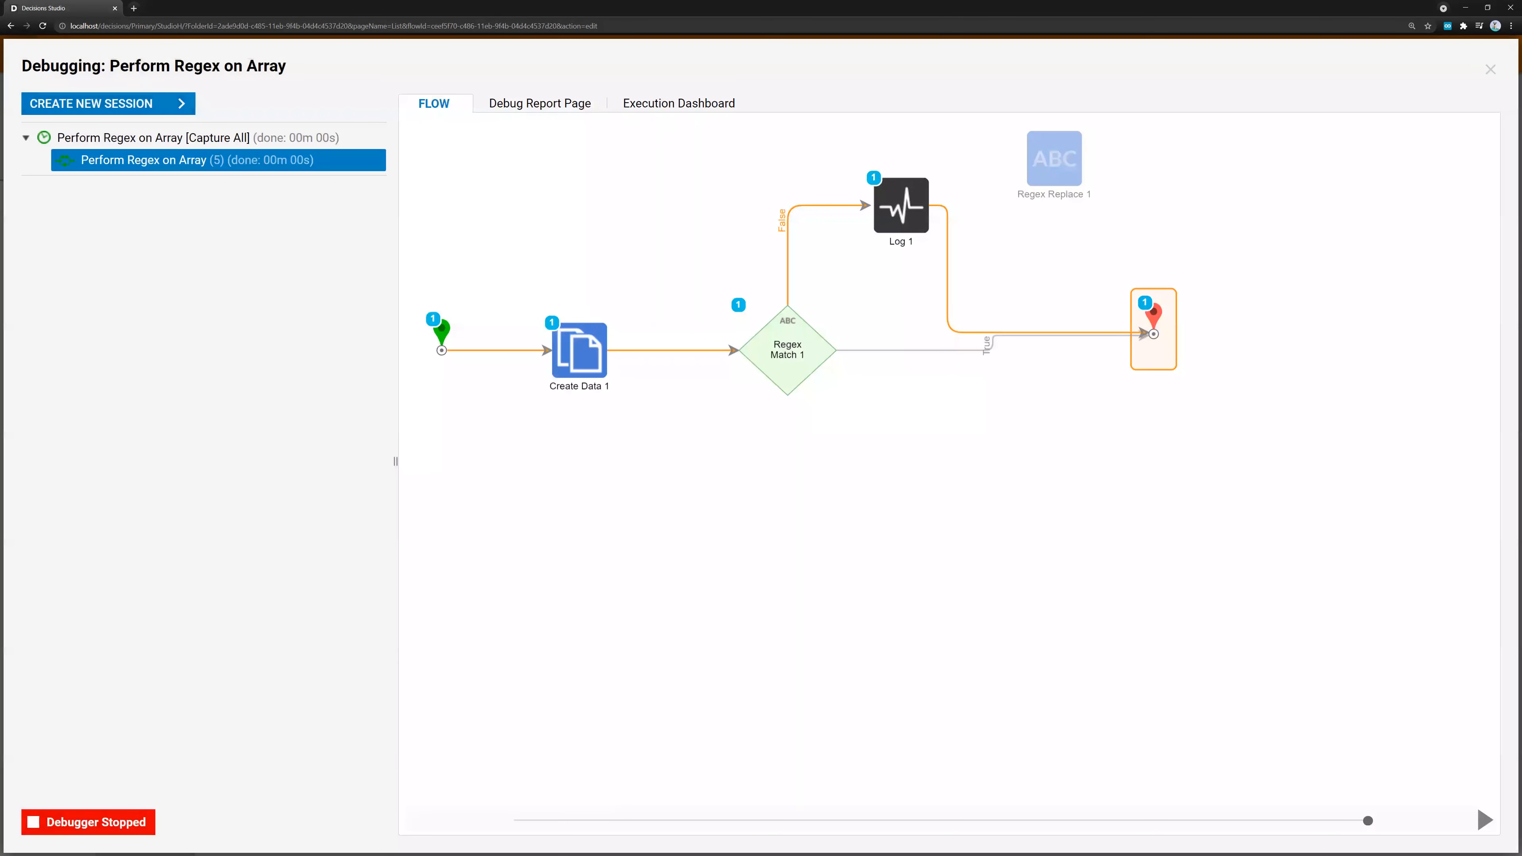
click(1490, 69)
click(122, 505)
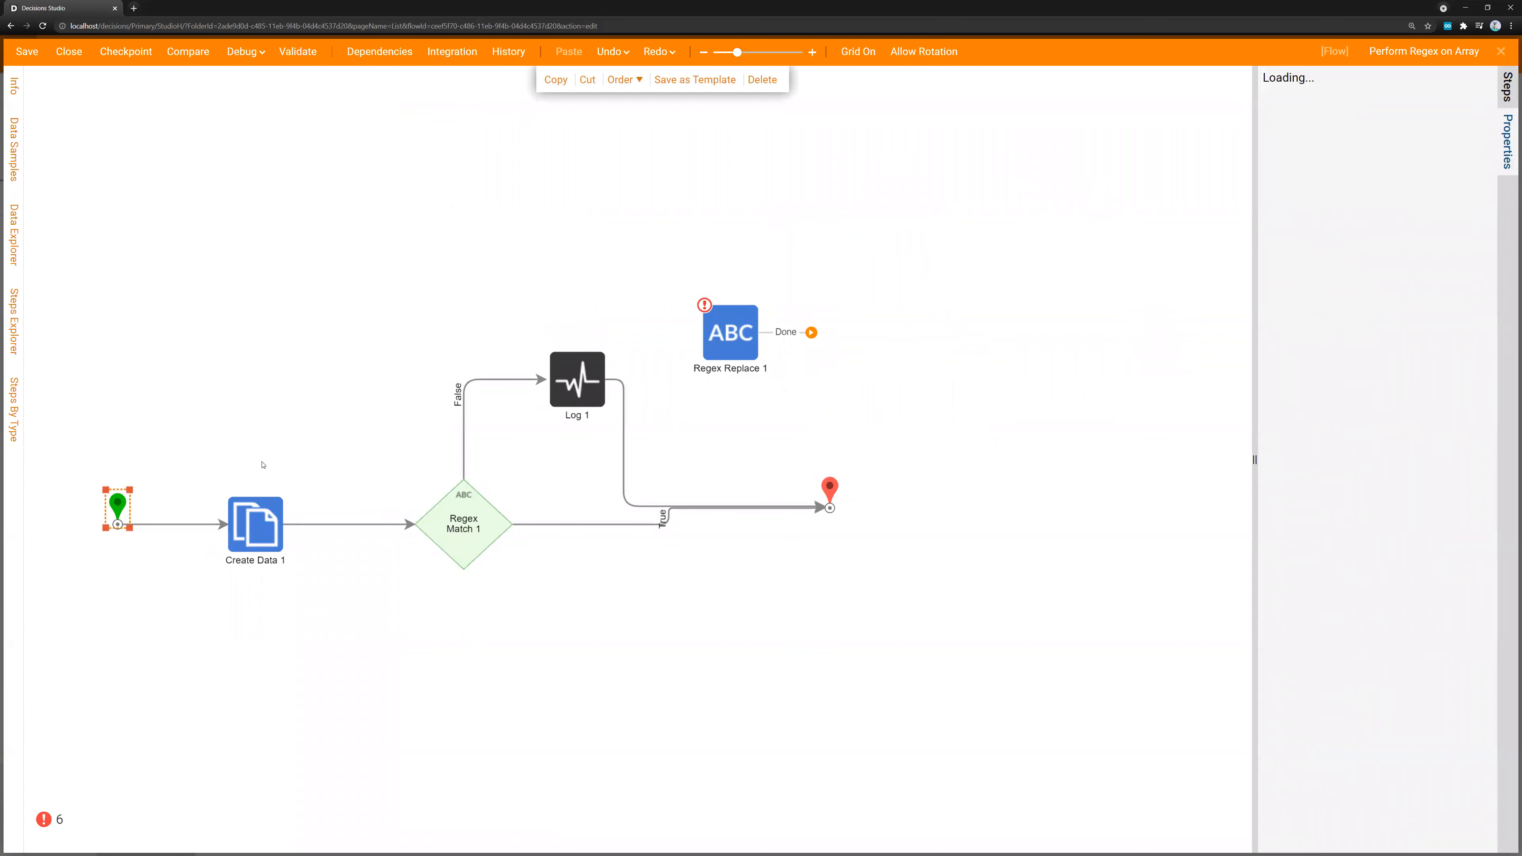
click(270, 532)
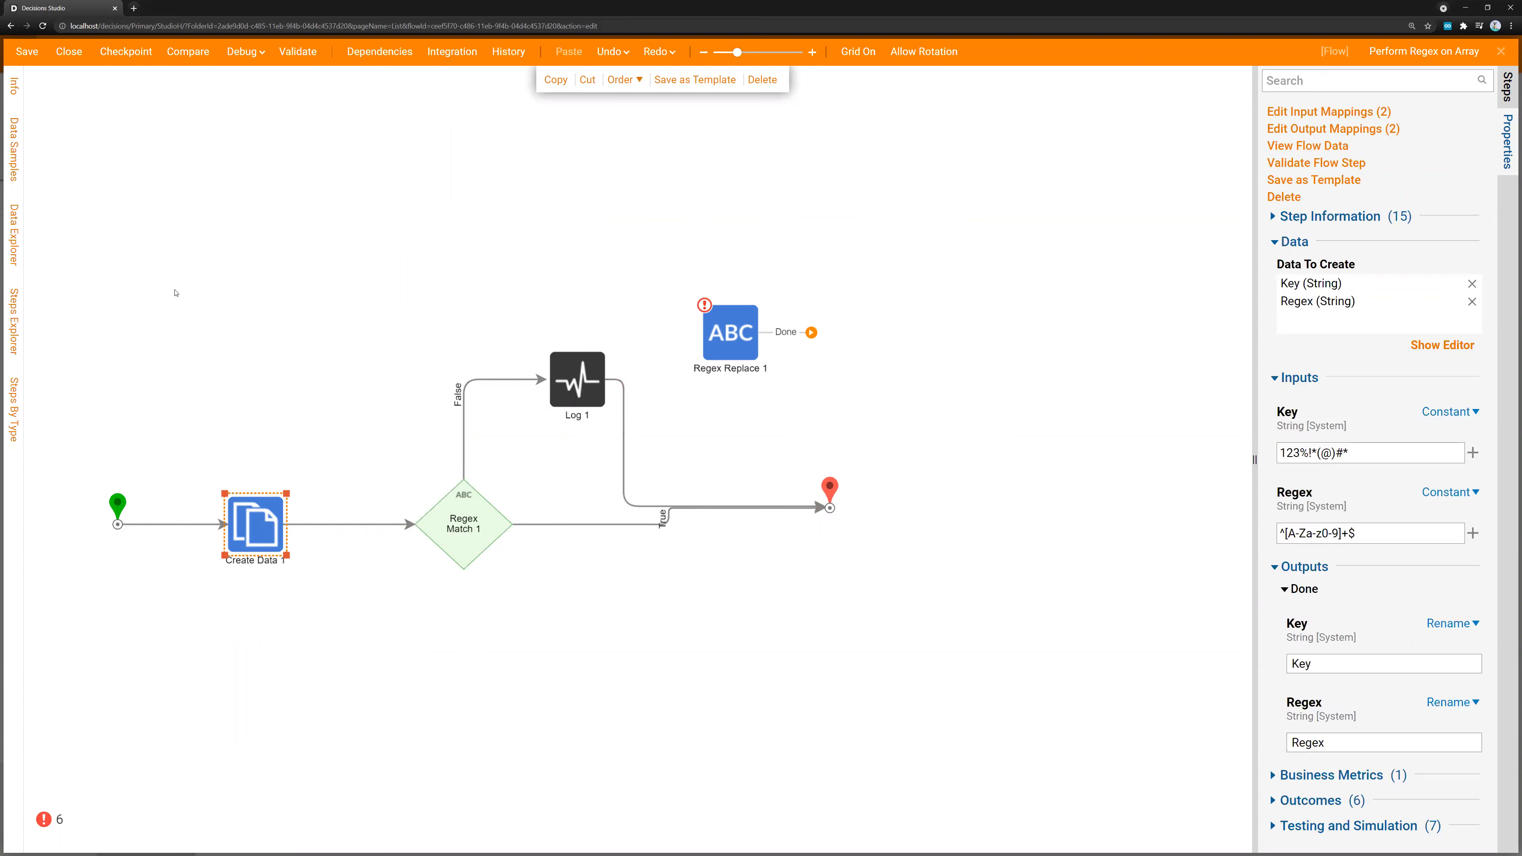
Close the Perform Regex on Array flow and create a new flow from the Default template in the L And L June 3 folder
click(69, 51)
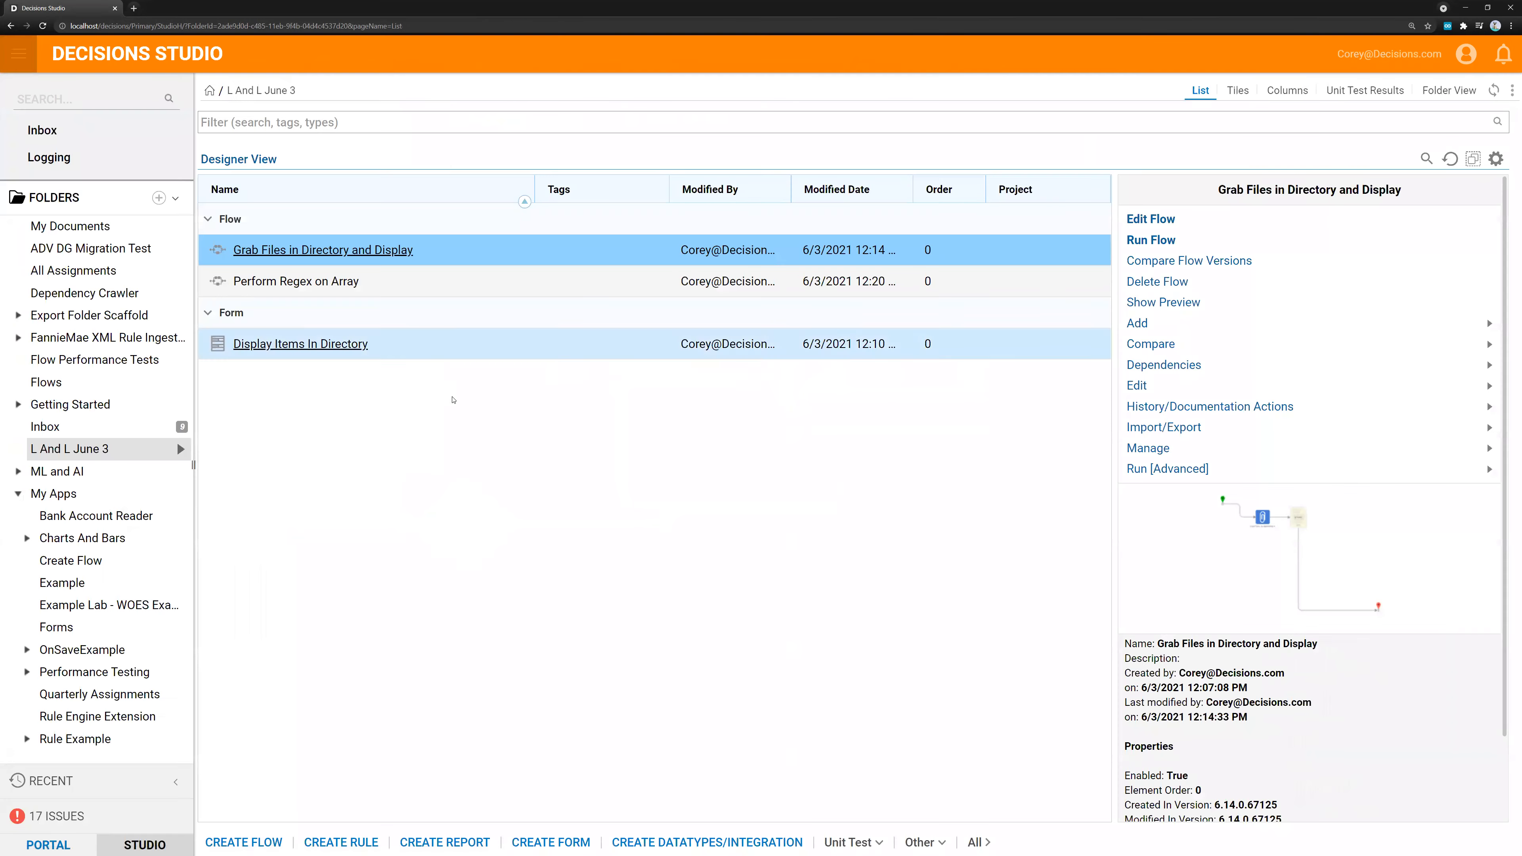
click(244, 842)
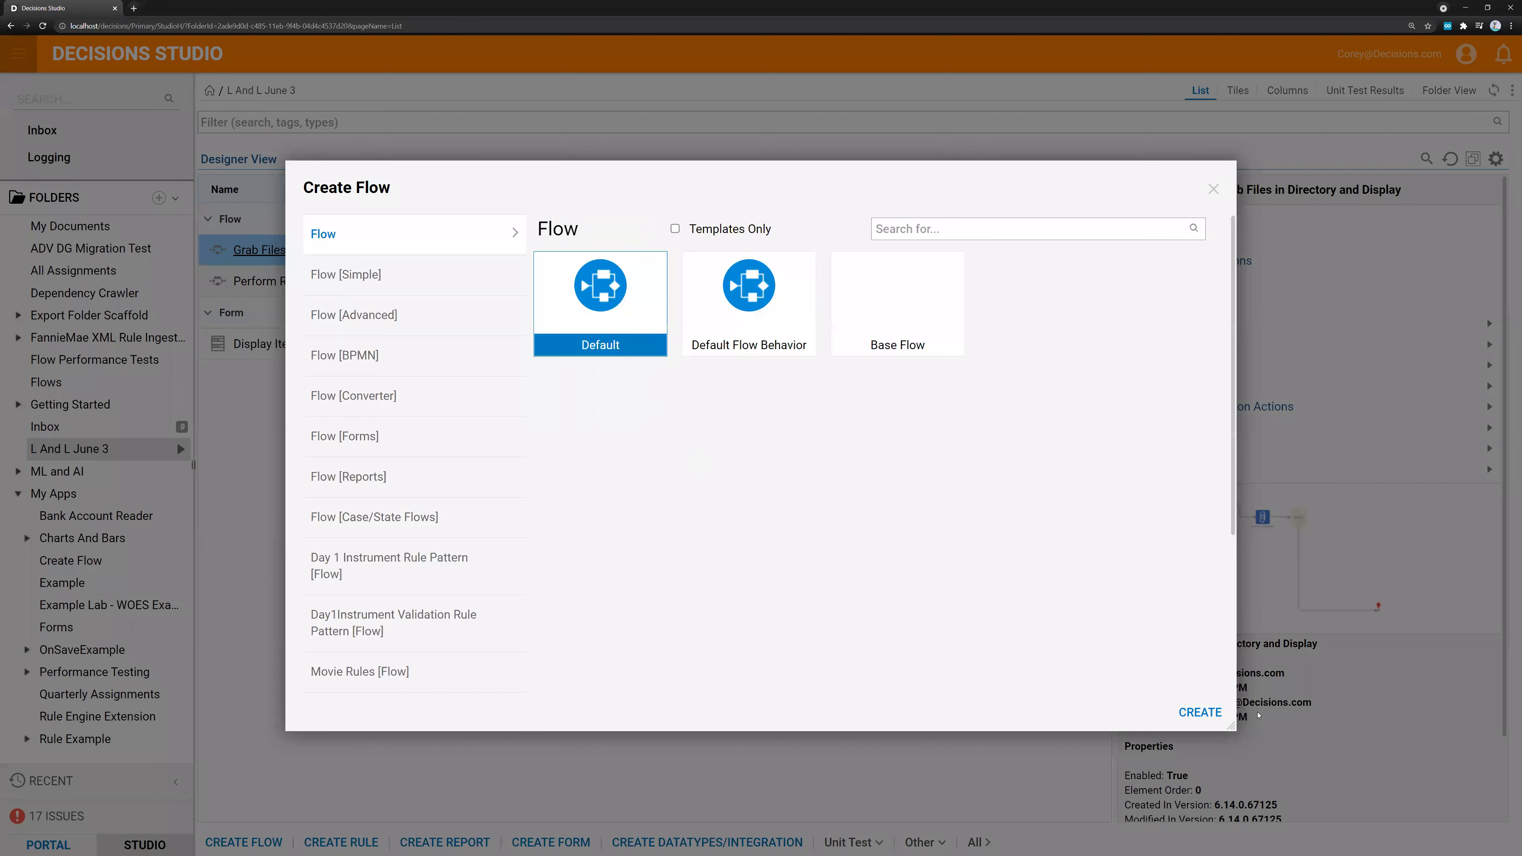
click(1199, 713)
click(902, 499)
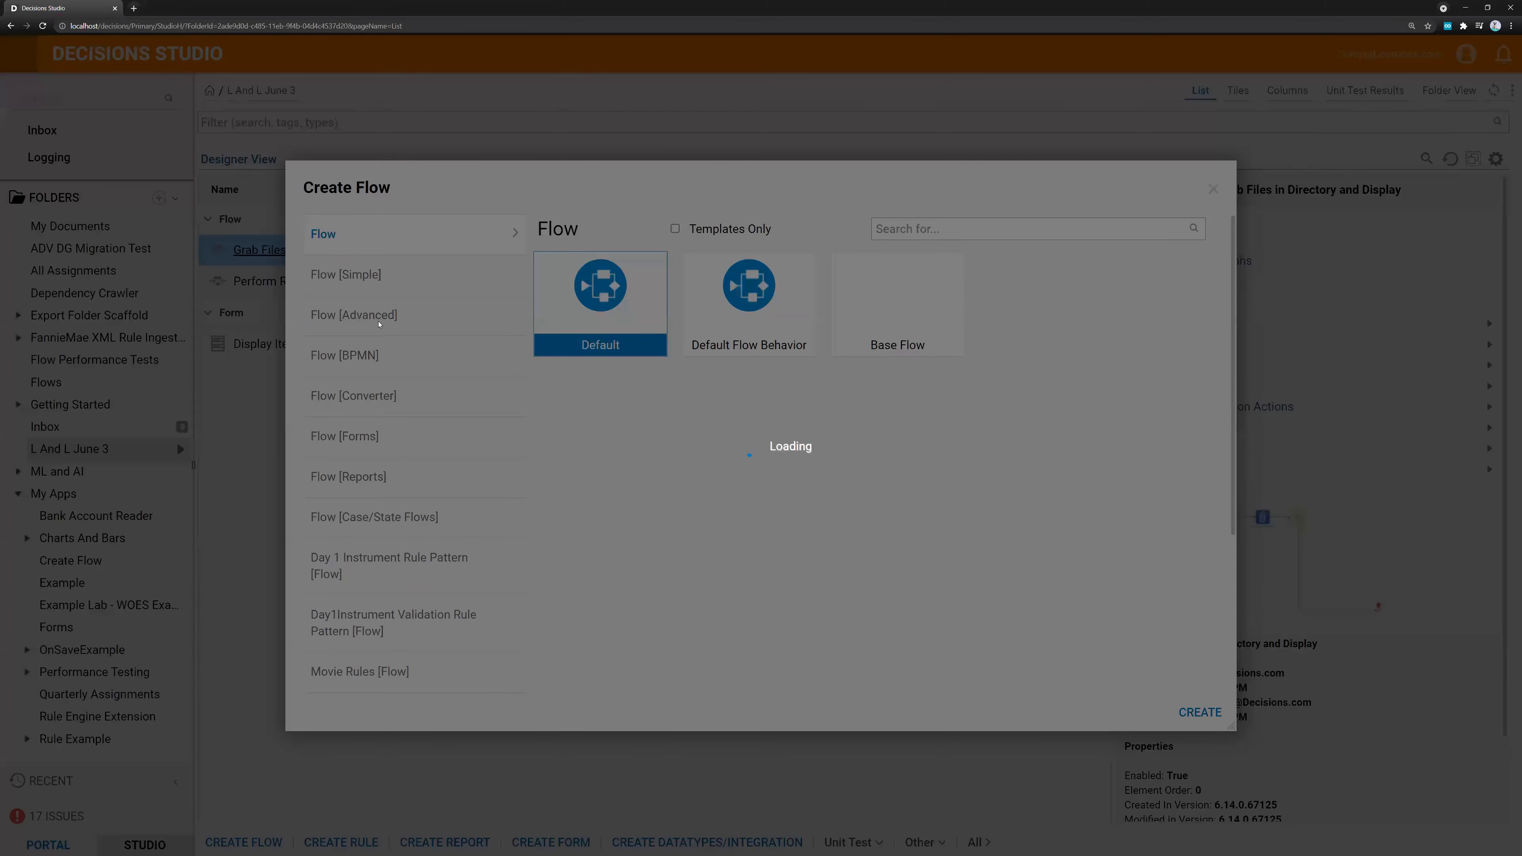
Place a Create Data step connected to the start and level with it, then close the flow with its changes saved
click(1507, 87)
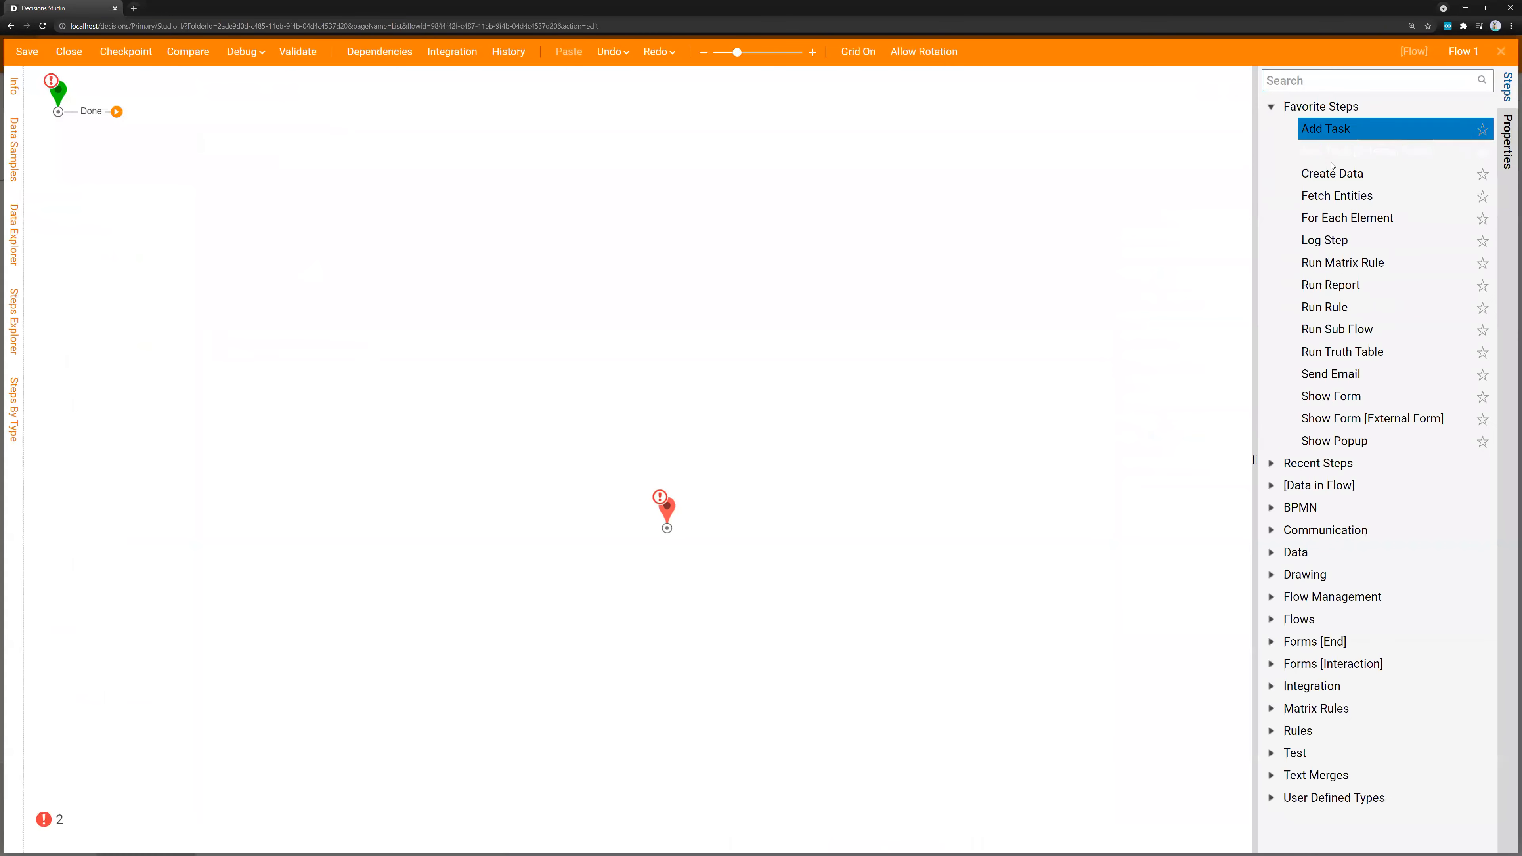
drag(1331, 173, 109, 110)
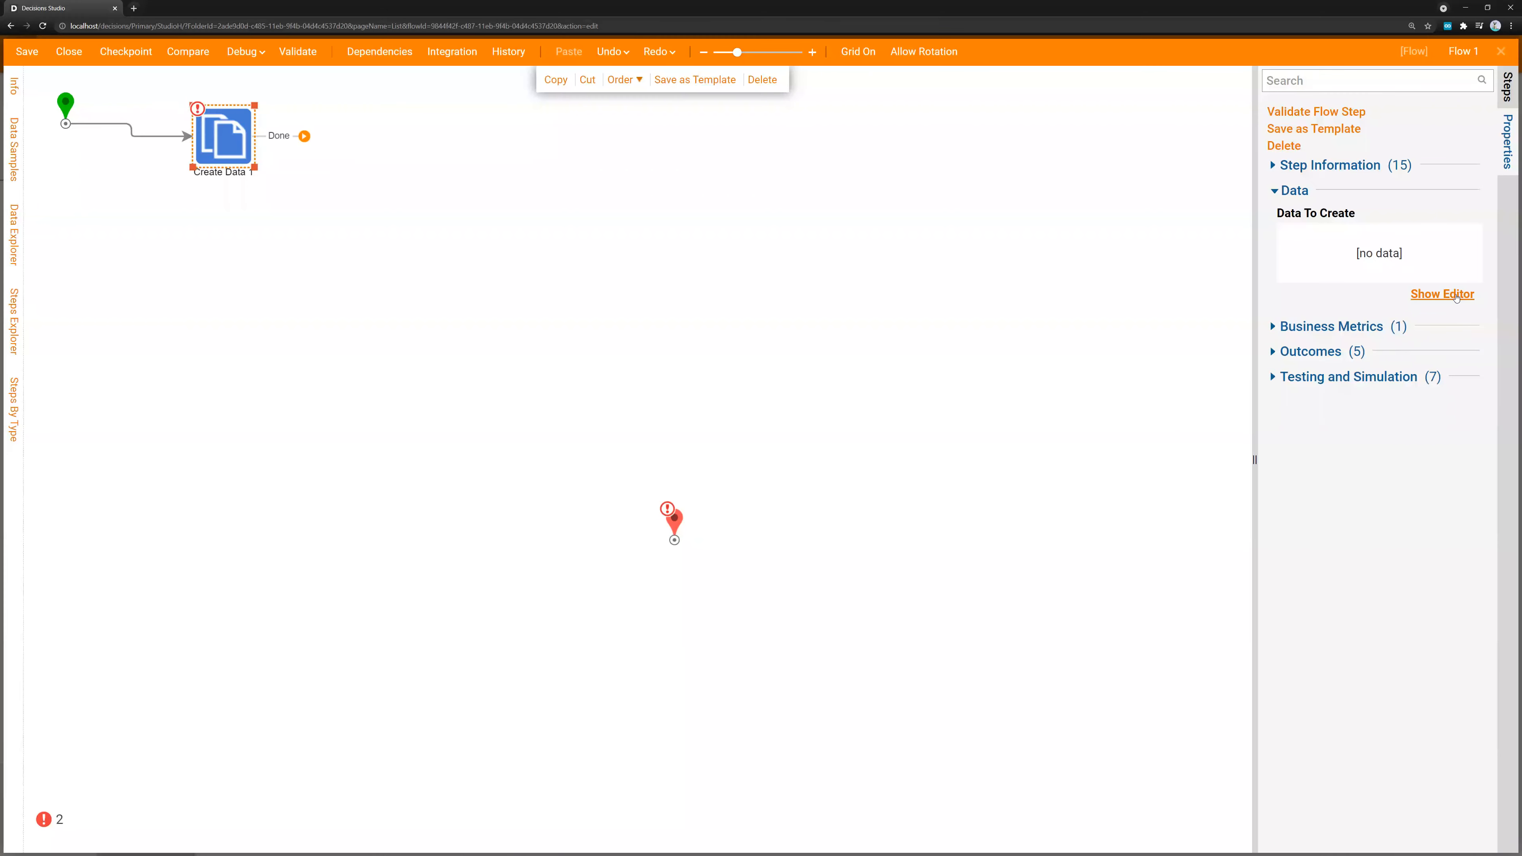
mouse_move(195, 154)
mouse_down()
mouse_move(219, 147)
mouse_move(176, 134)
mouse_up()
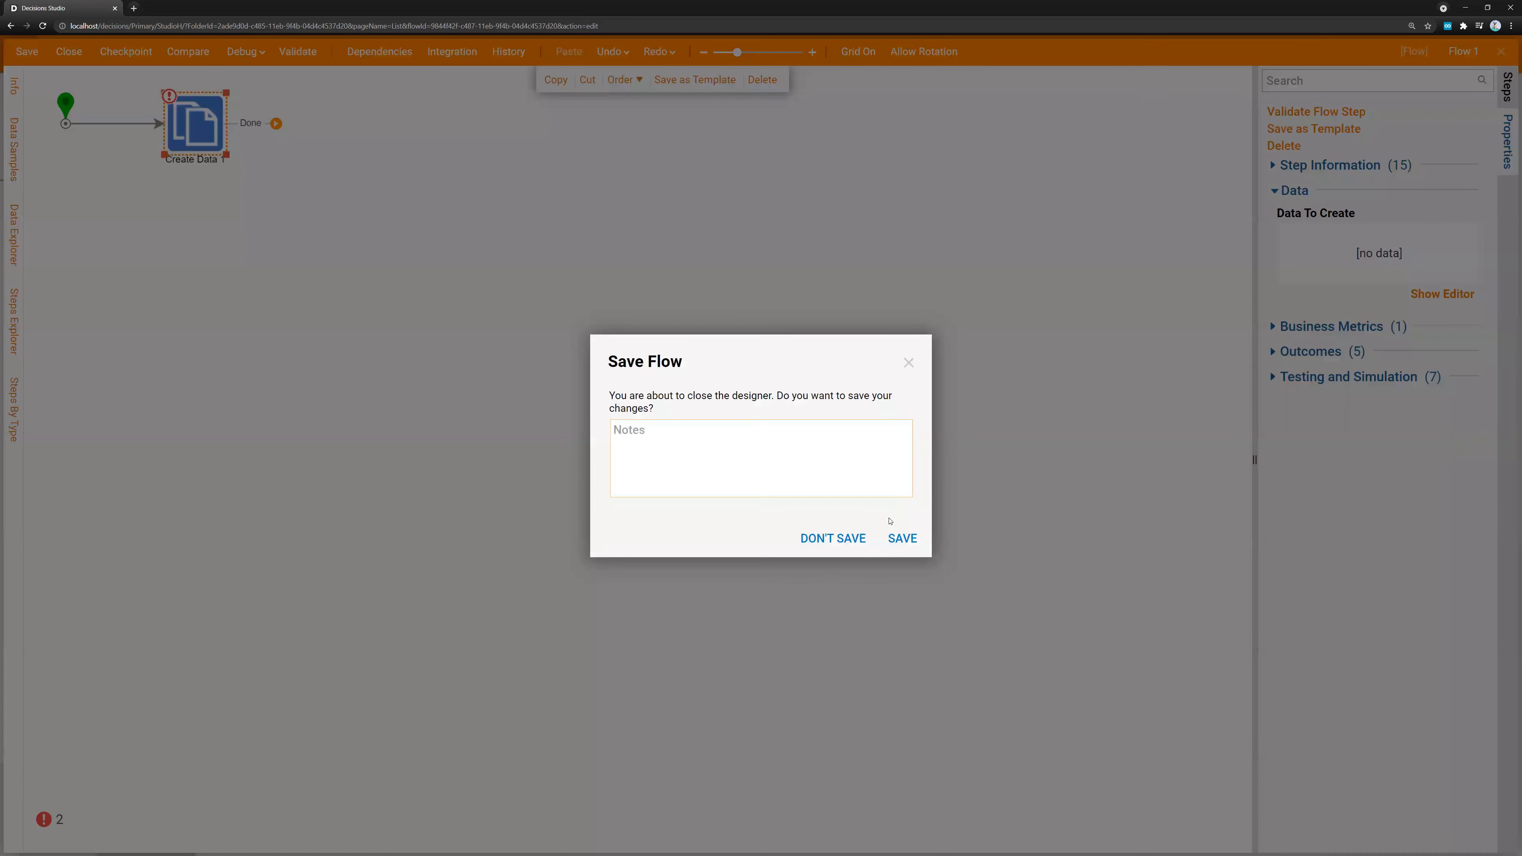
click(901, 536)
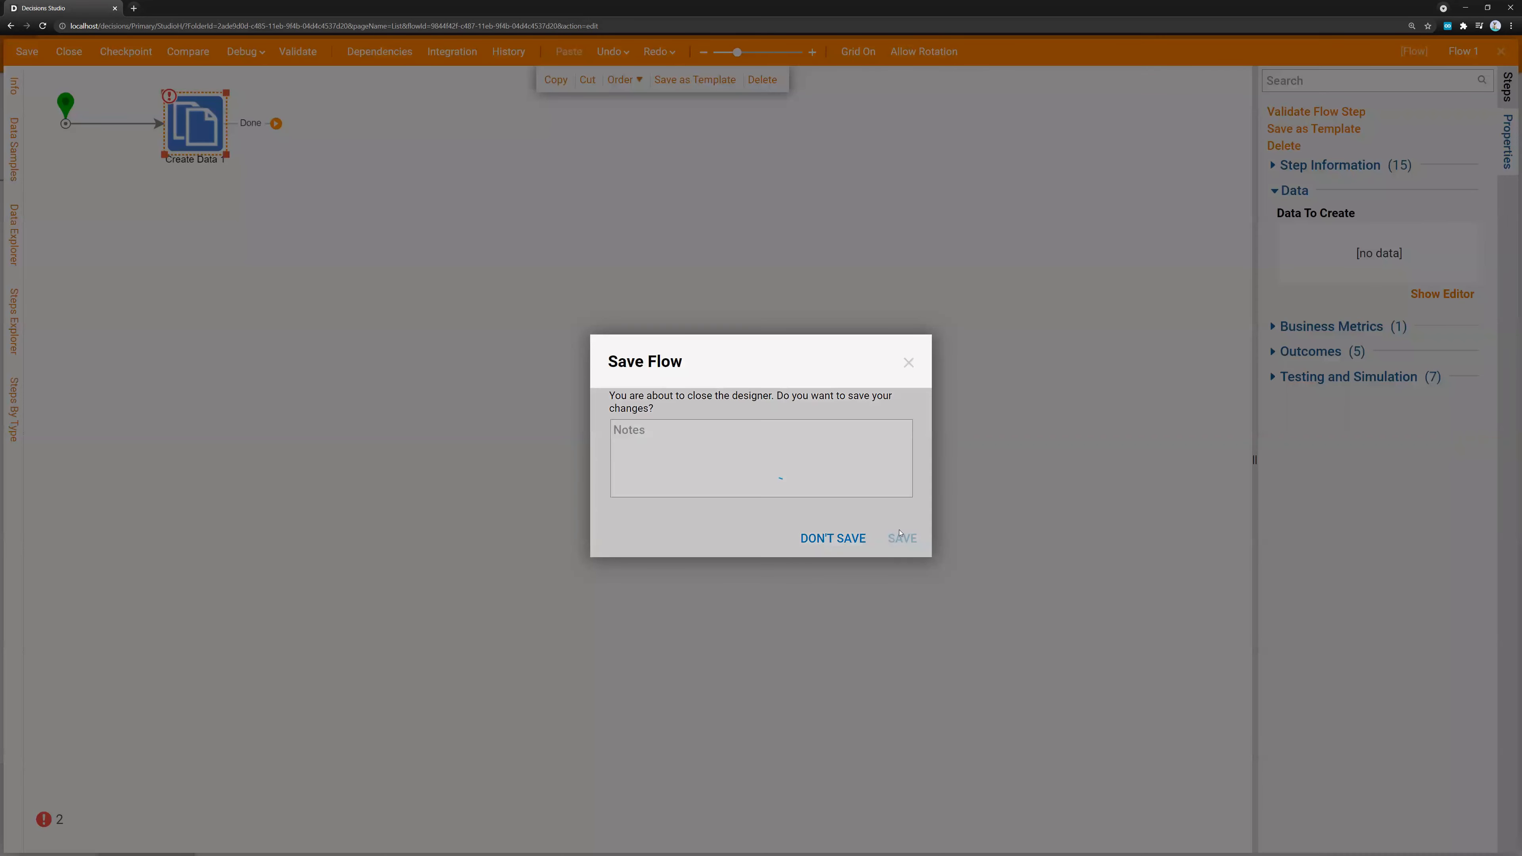
Create a user-defined Flow Structure data type with the type name RegexEvaluationWrapper
click(707, 841)
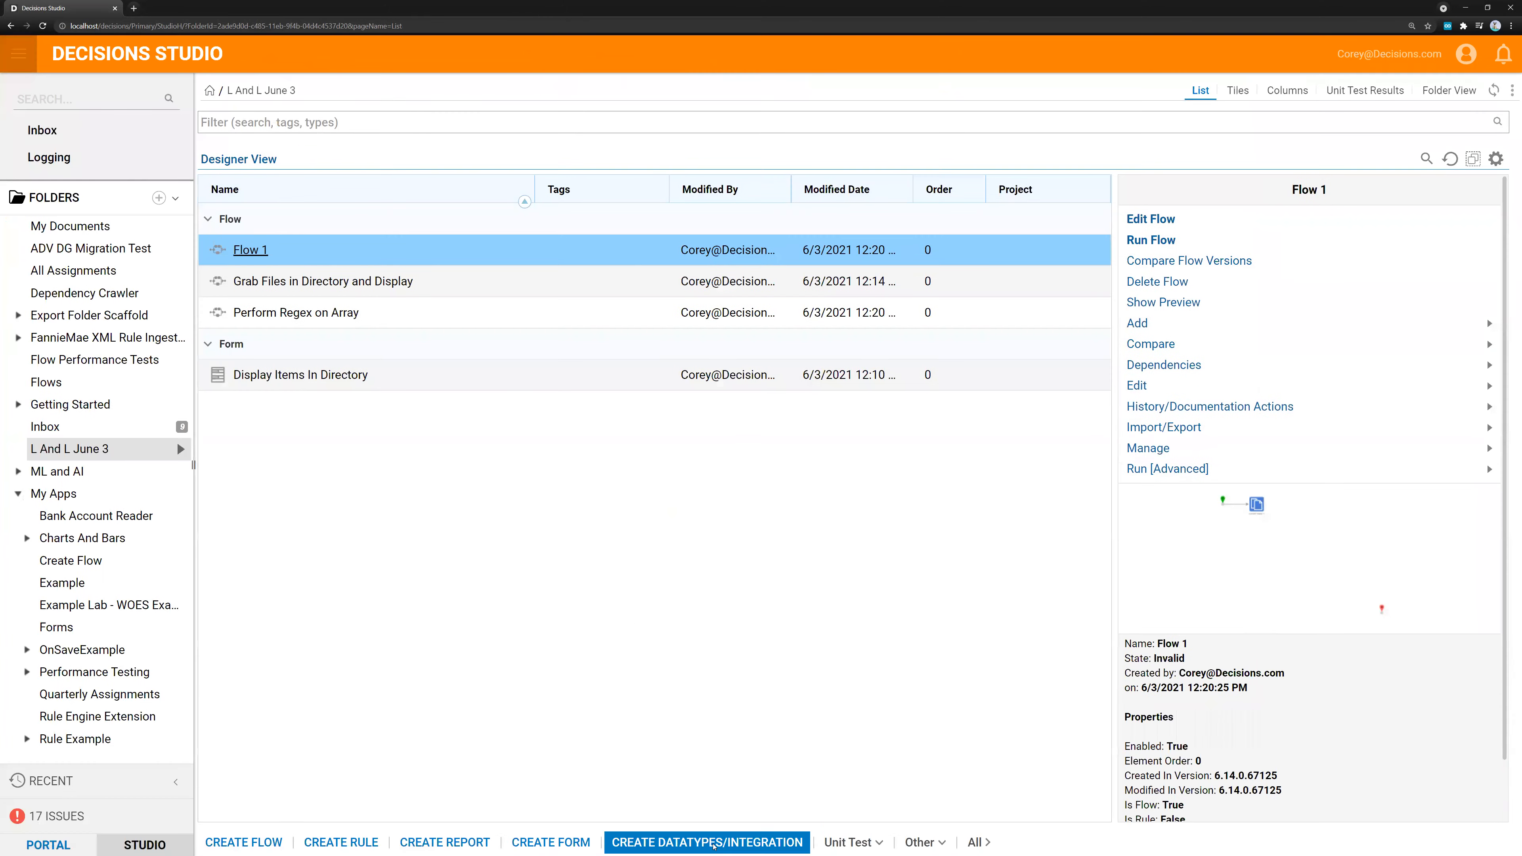
click(1045, 294)
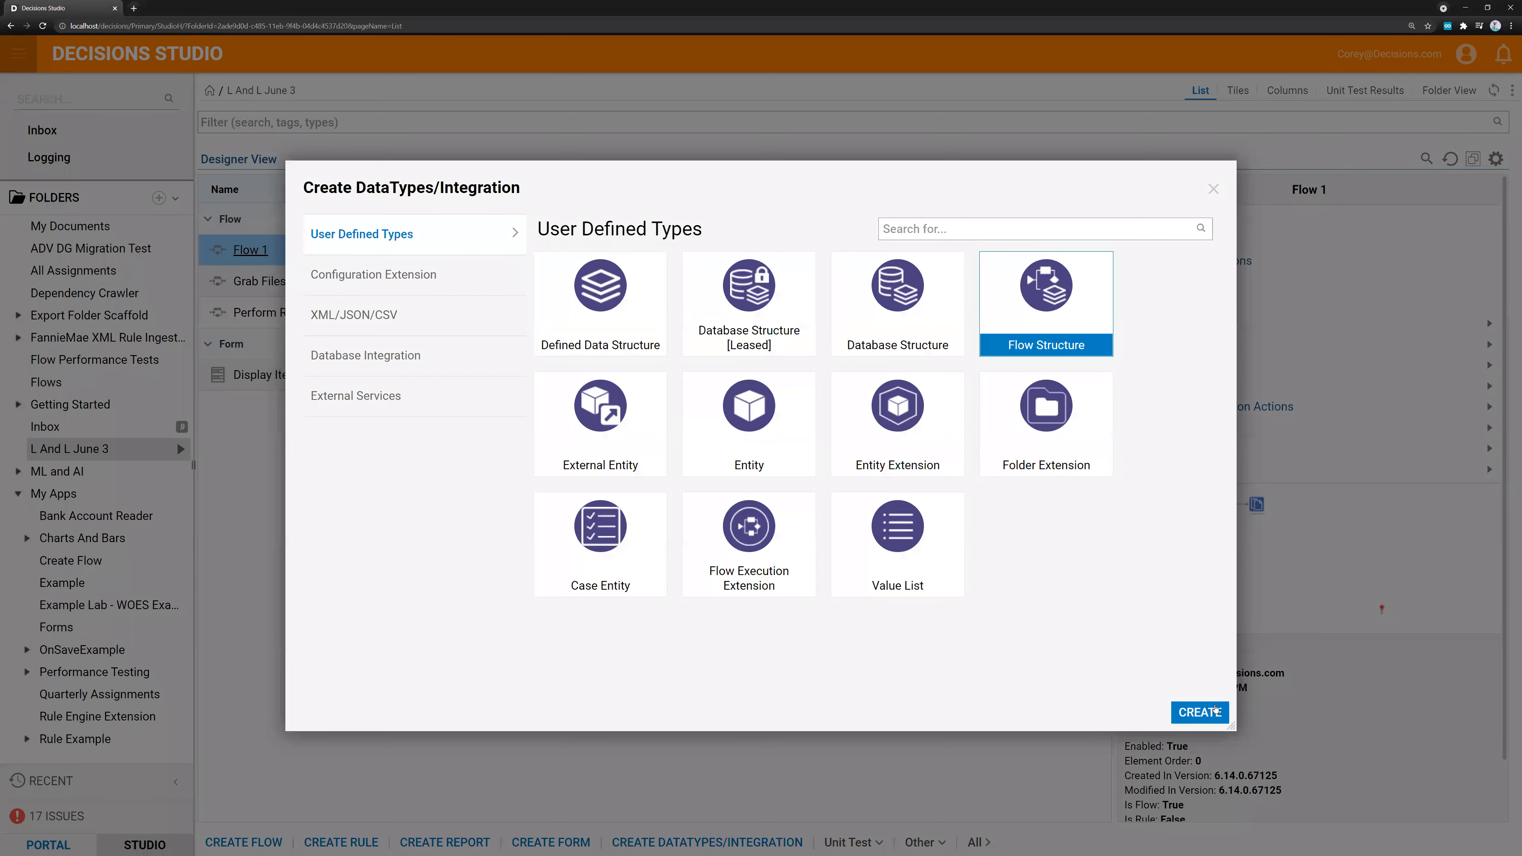
click(1200, 712)
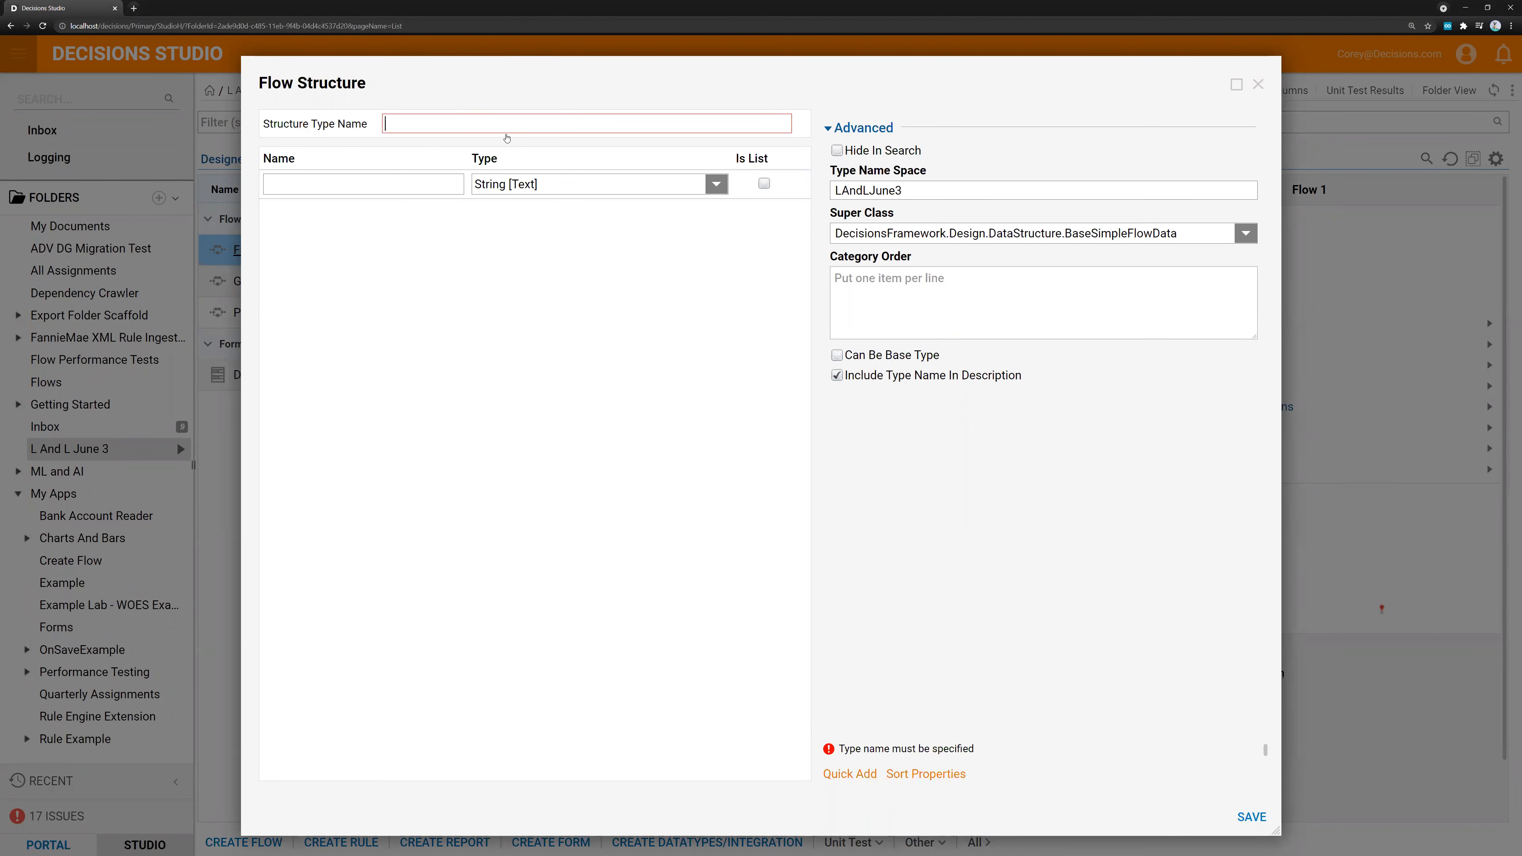
text(RegexEvaluation)
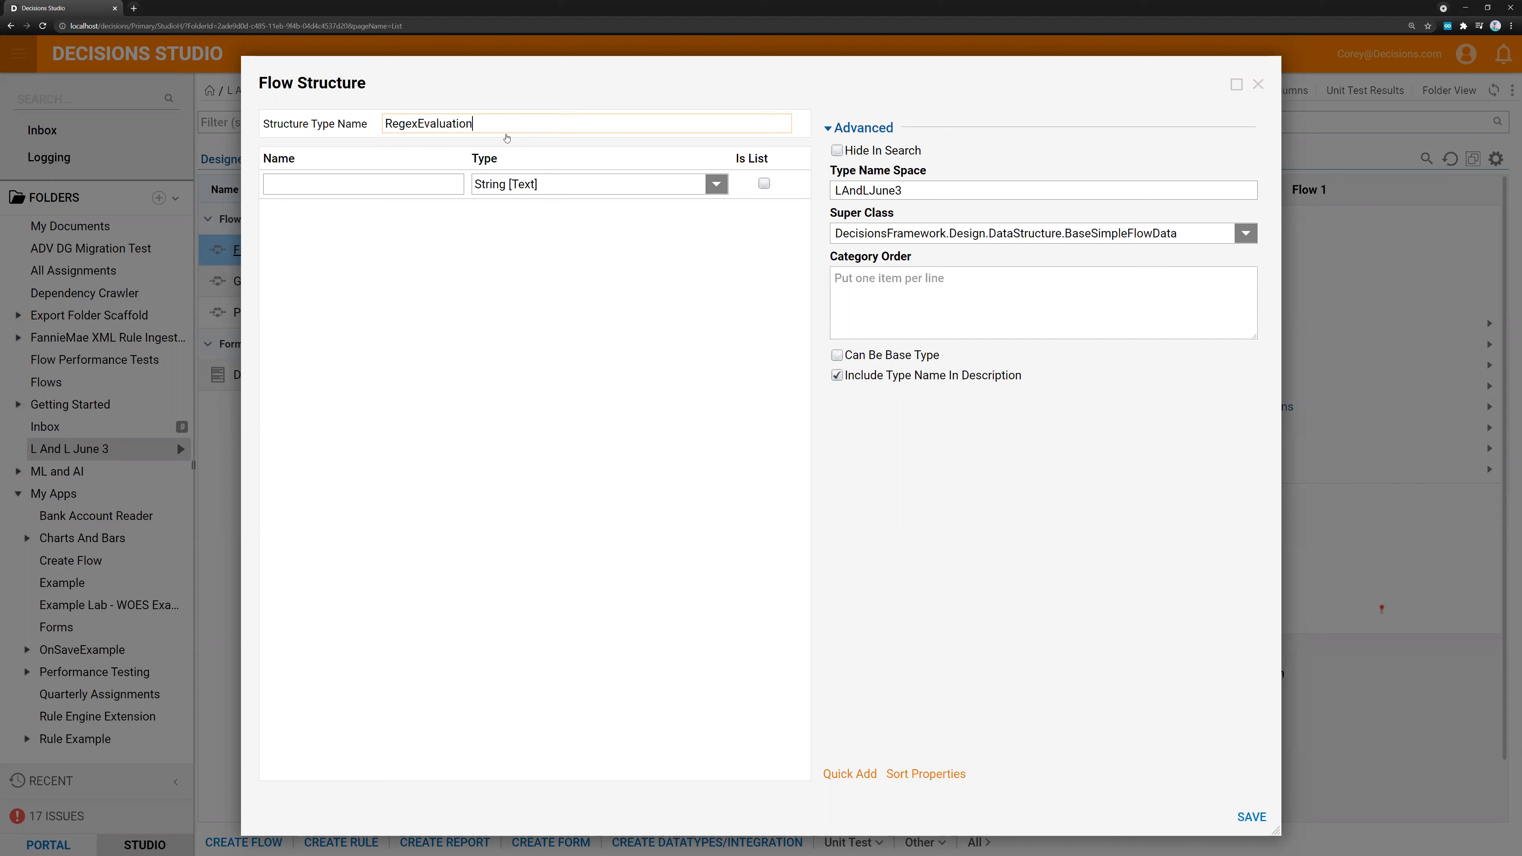
text(Wrapper)
key(Tab)
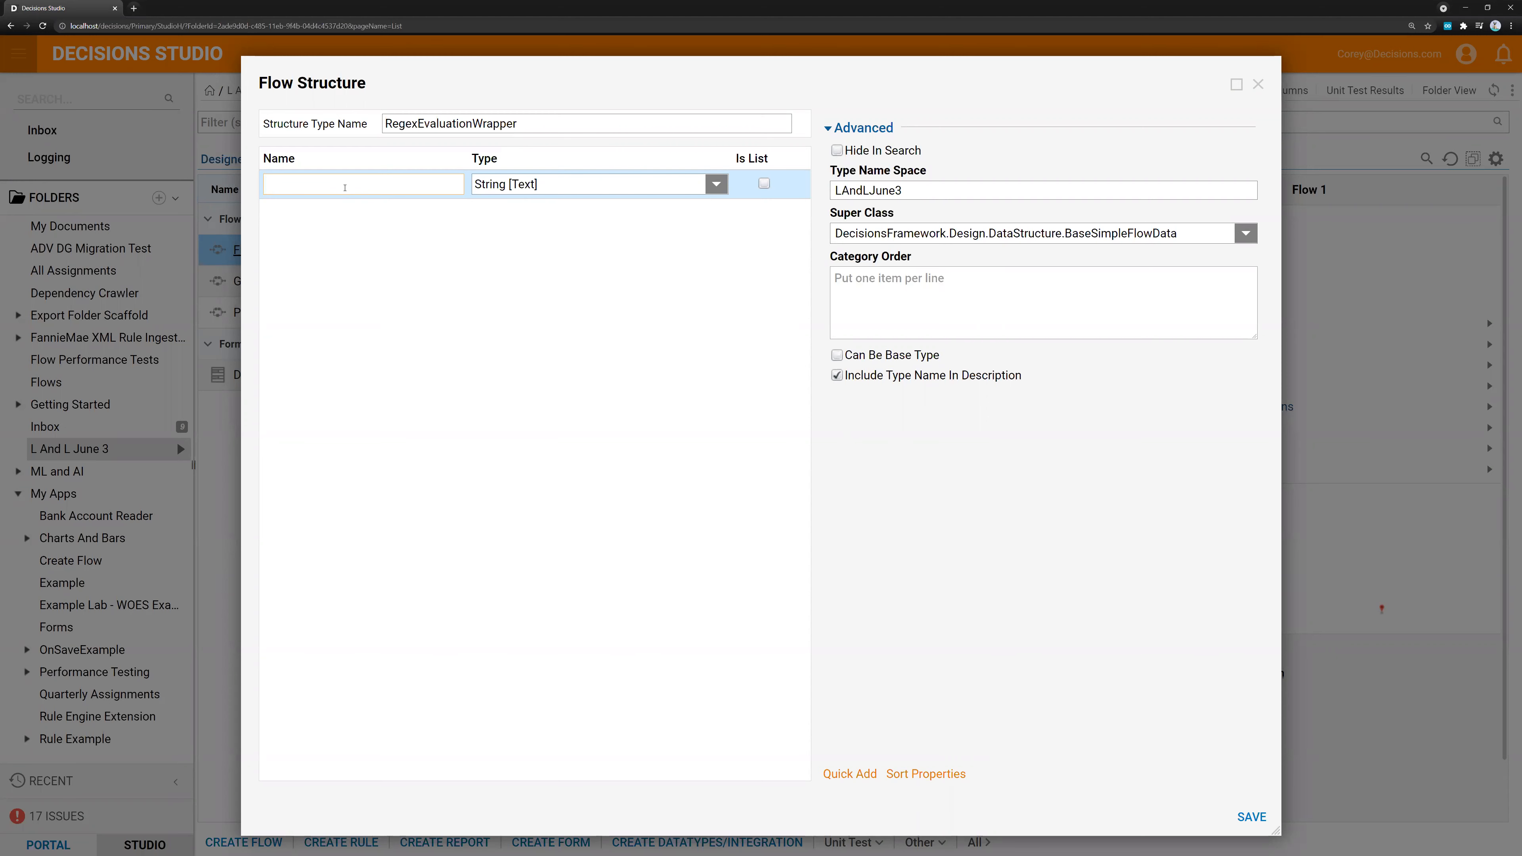
Add the String fields Key, Value and Regex to the RegexEvaluationWrapper structure and save it
text(K)
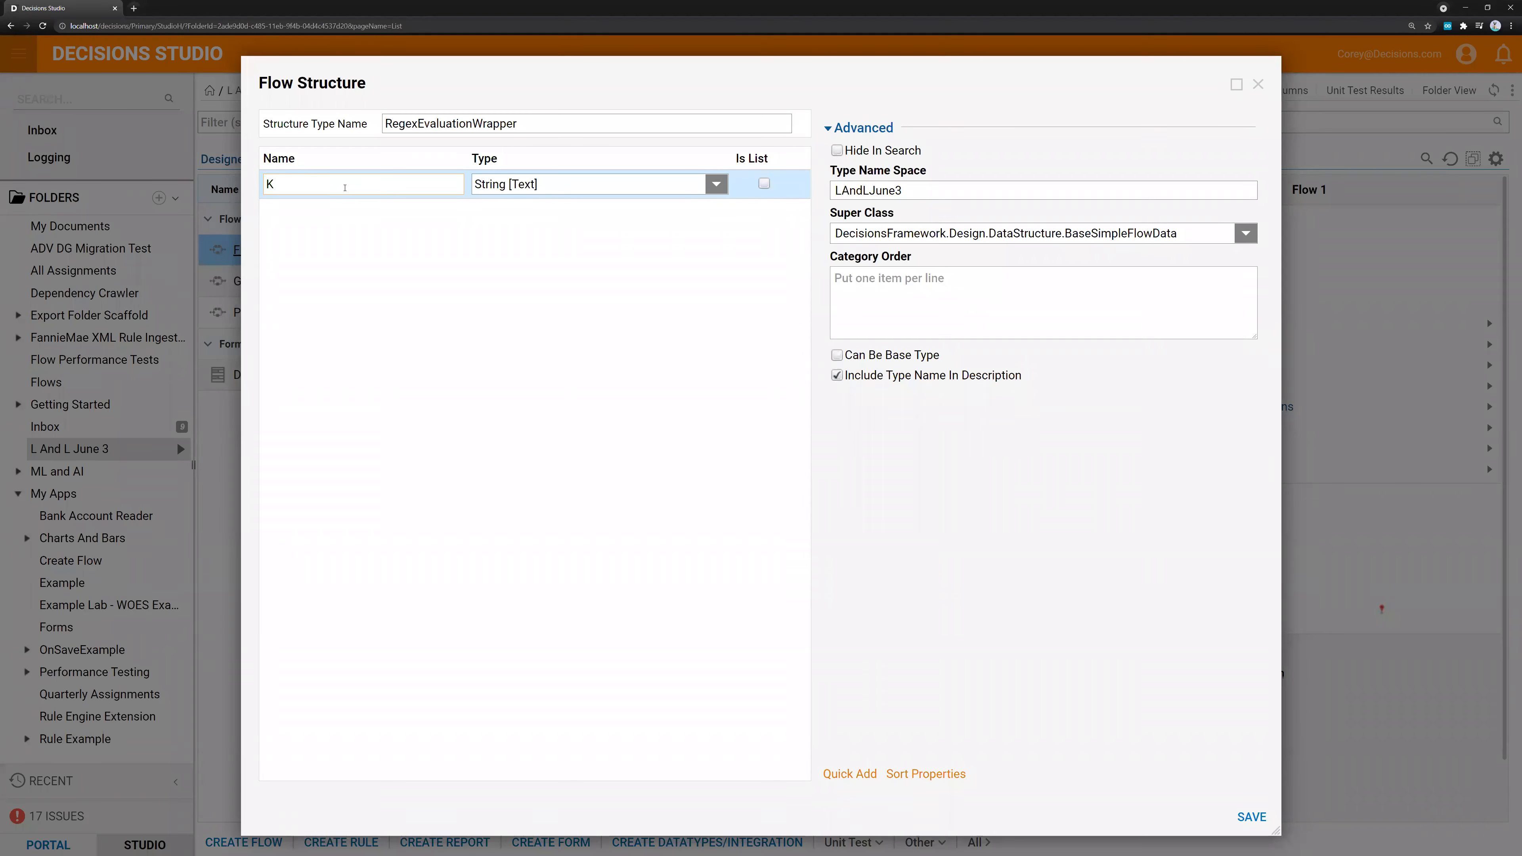
text(ey)
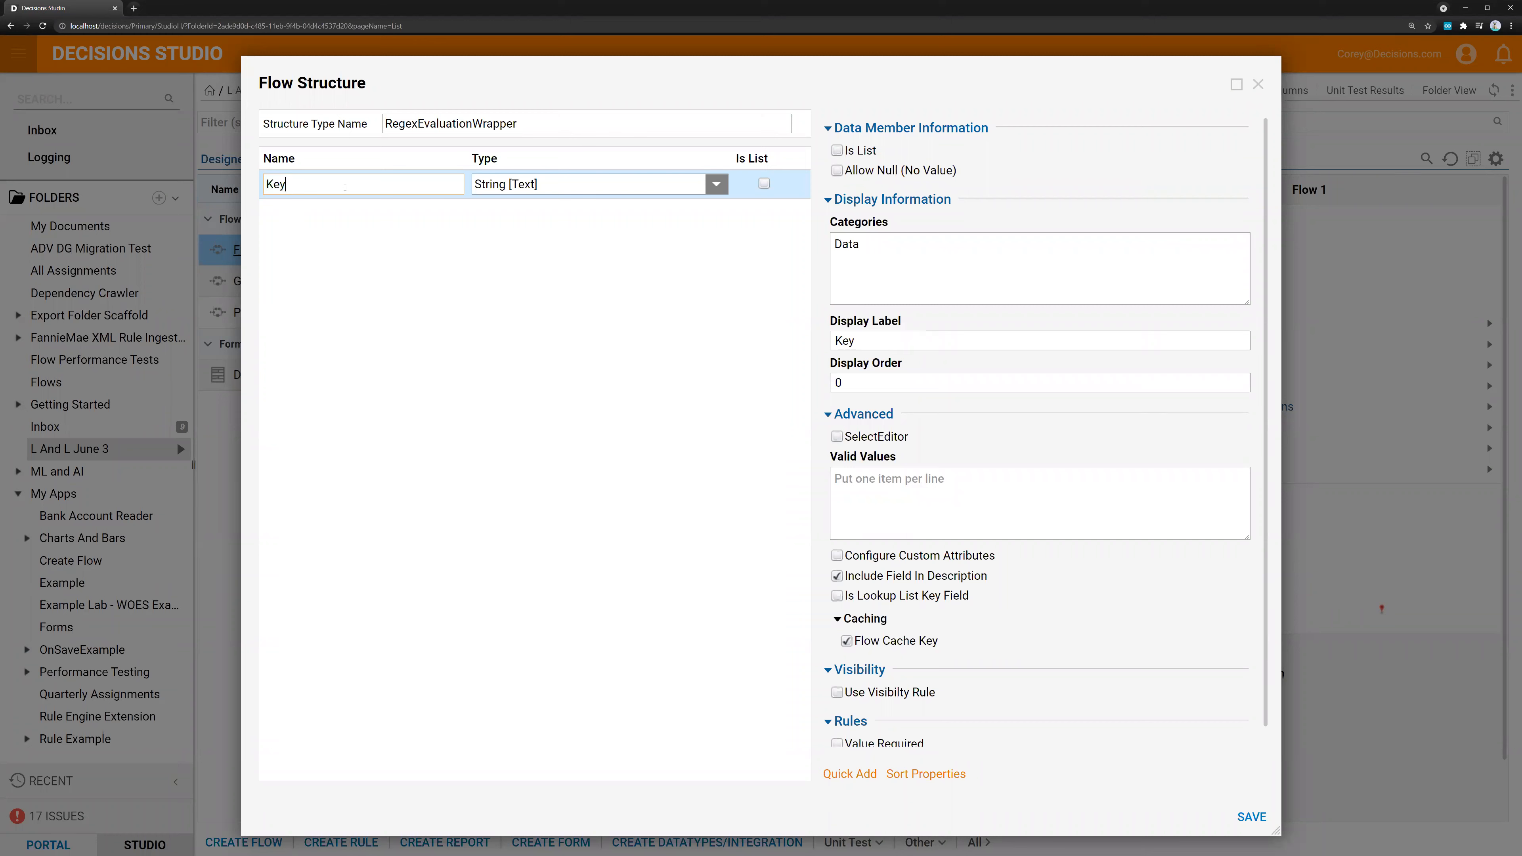
key(Tab)
key(Tab)
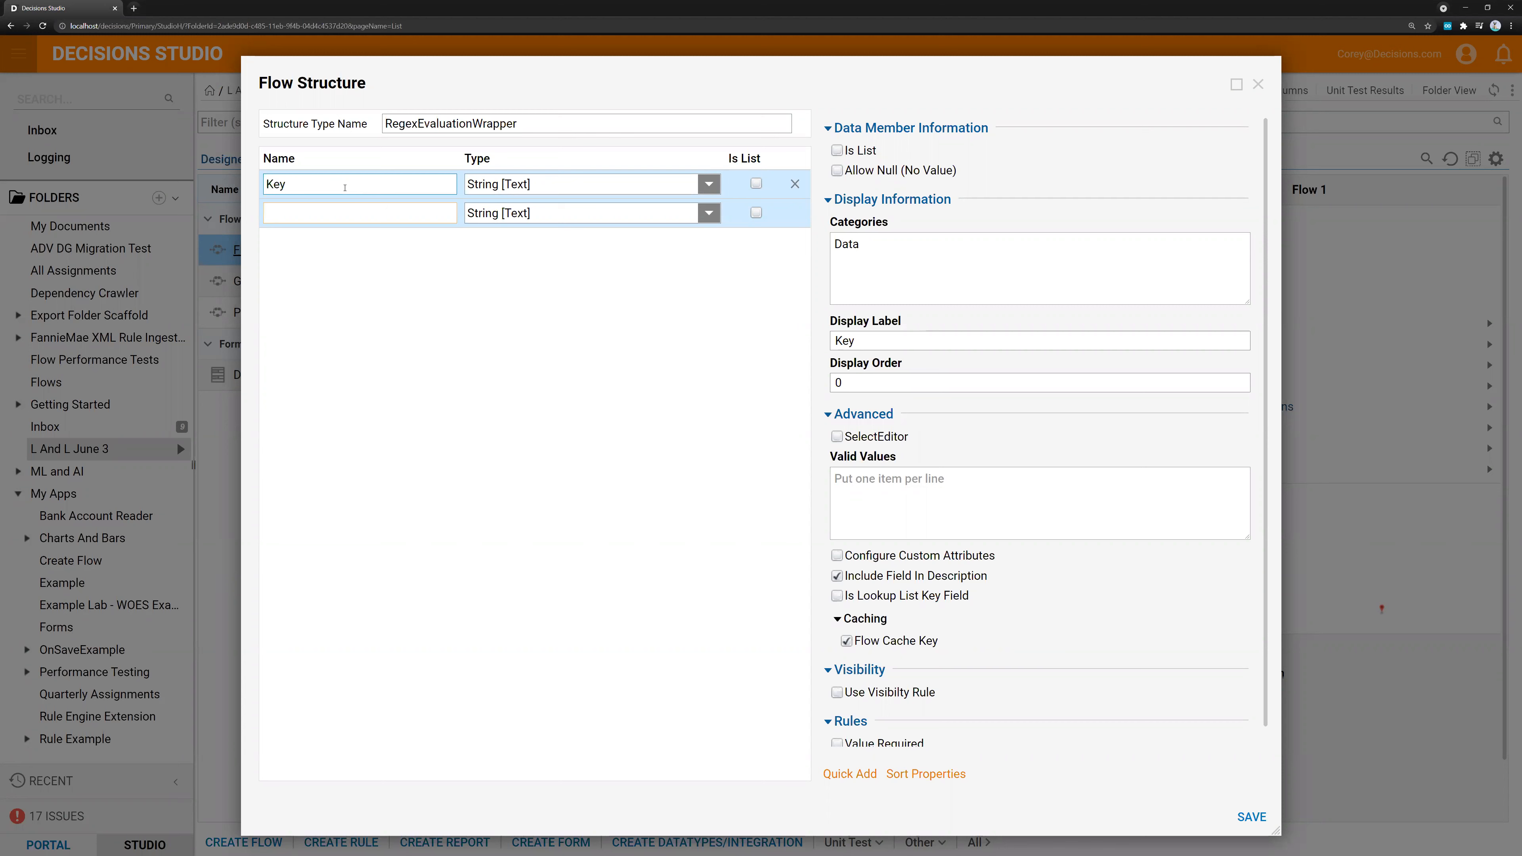
text(Value)
key(Return)
text(Regex)
key(Tab)
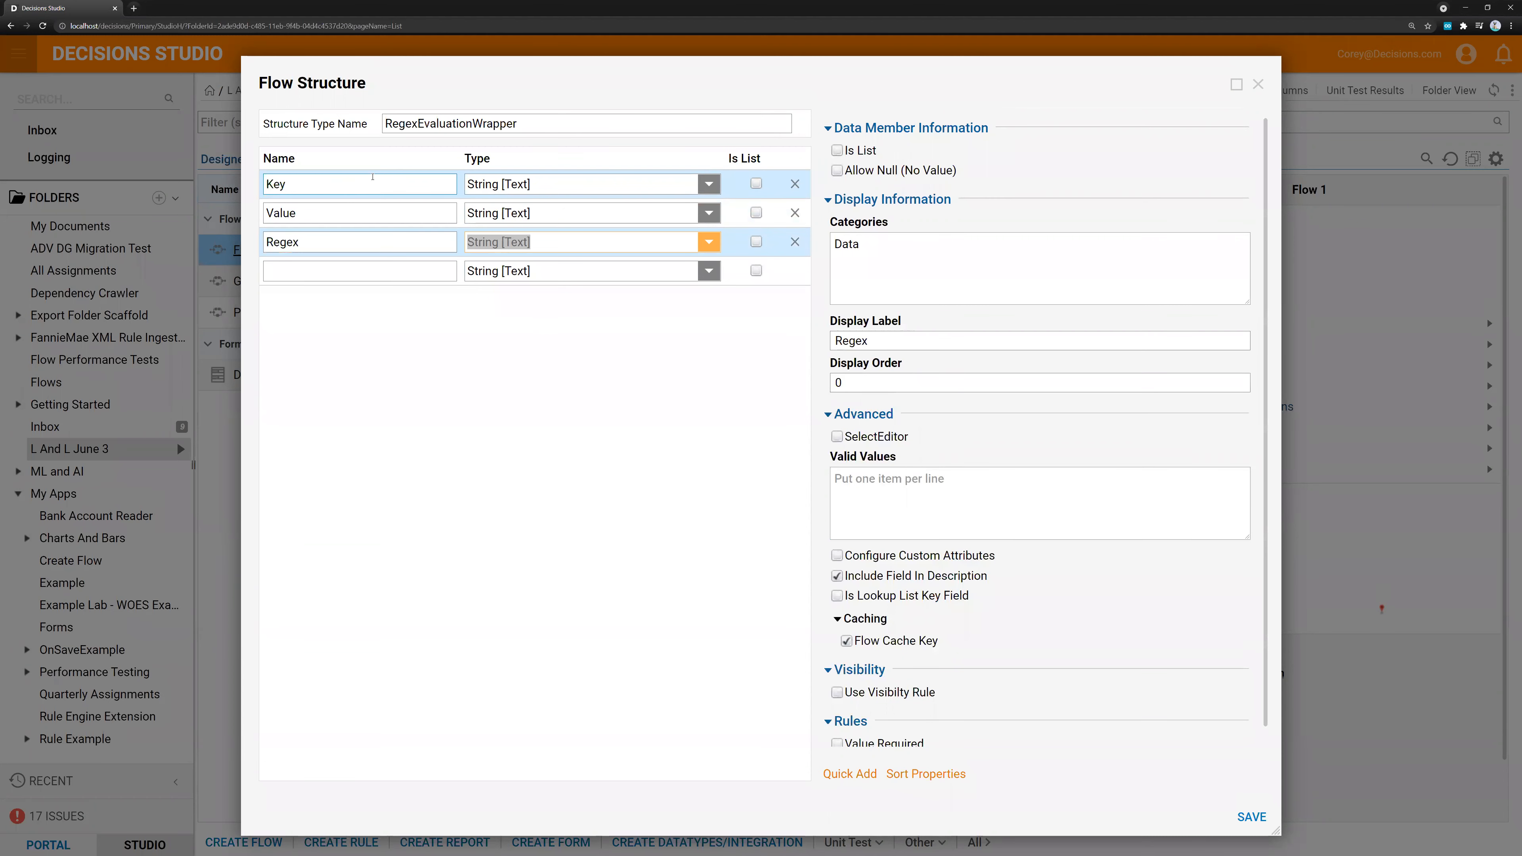
click(1250, 815)
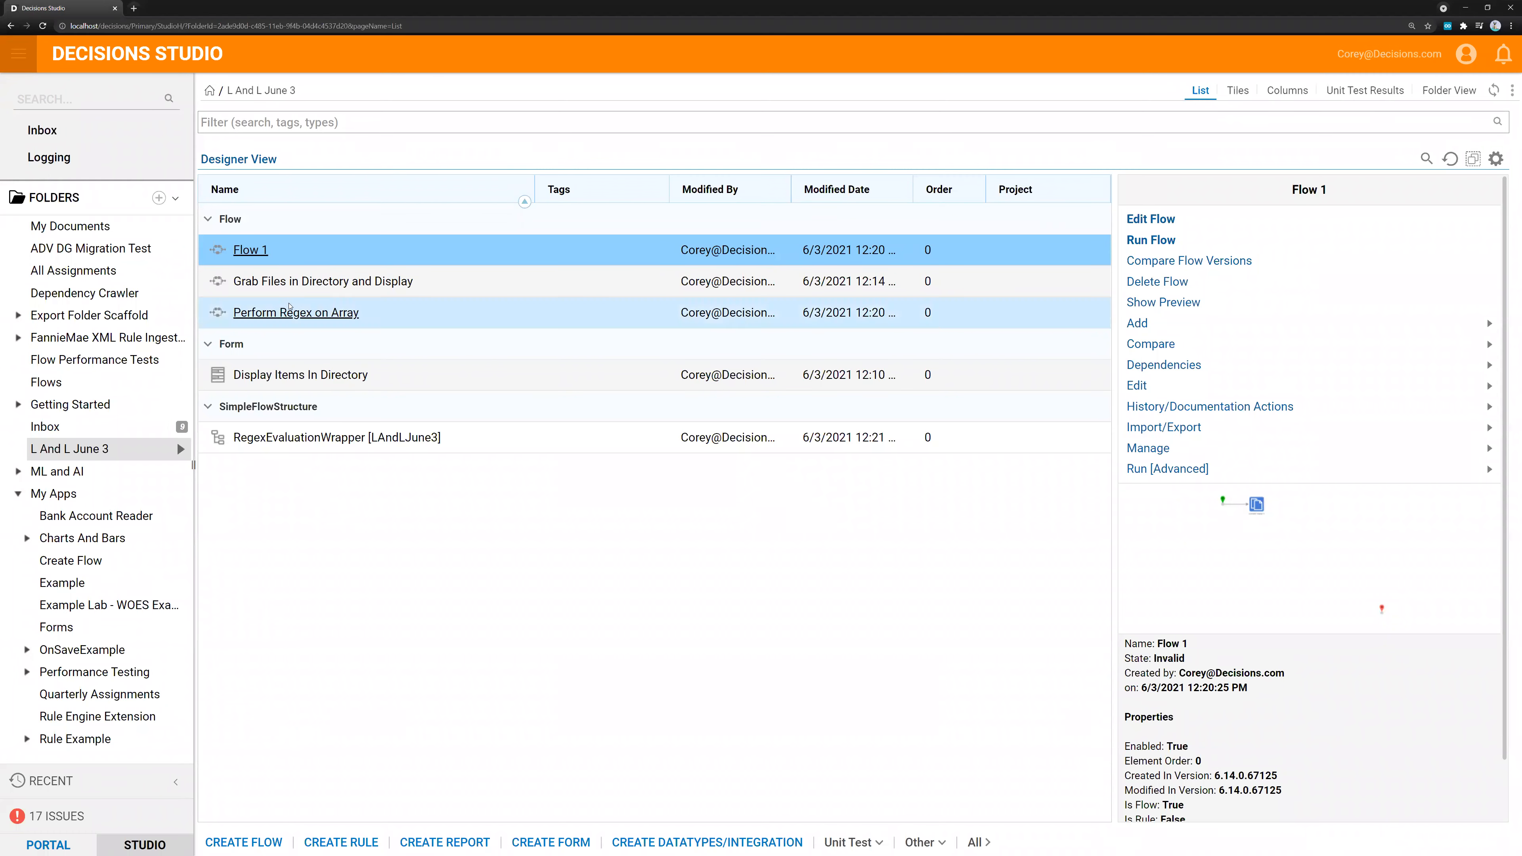
Reopen Flow 1 and define a list of type RegexEvaluationWrapper as the data for the Create Data 1 step
click(236, 254)
click(187, 114)
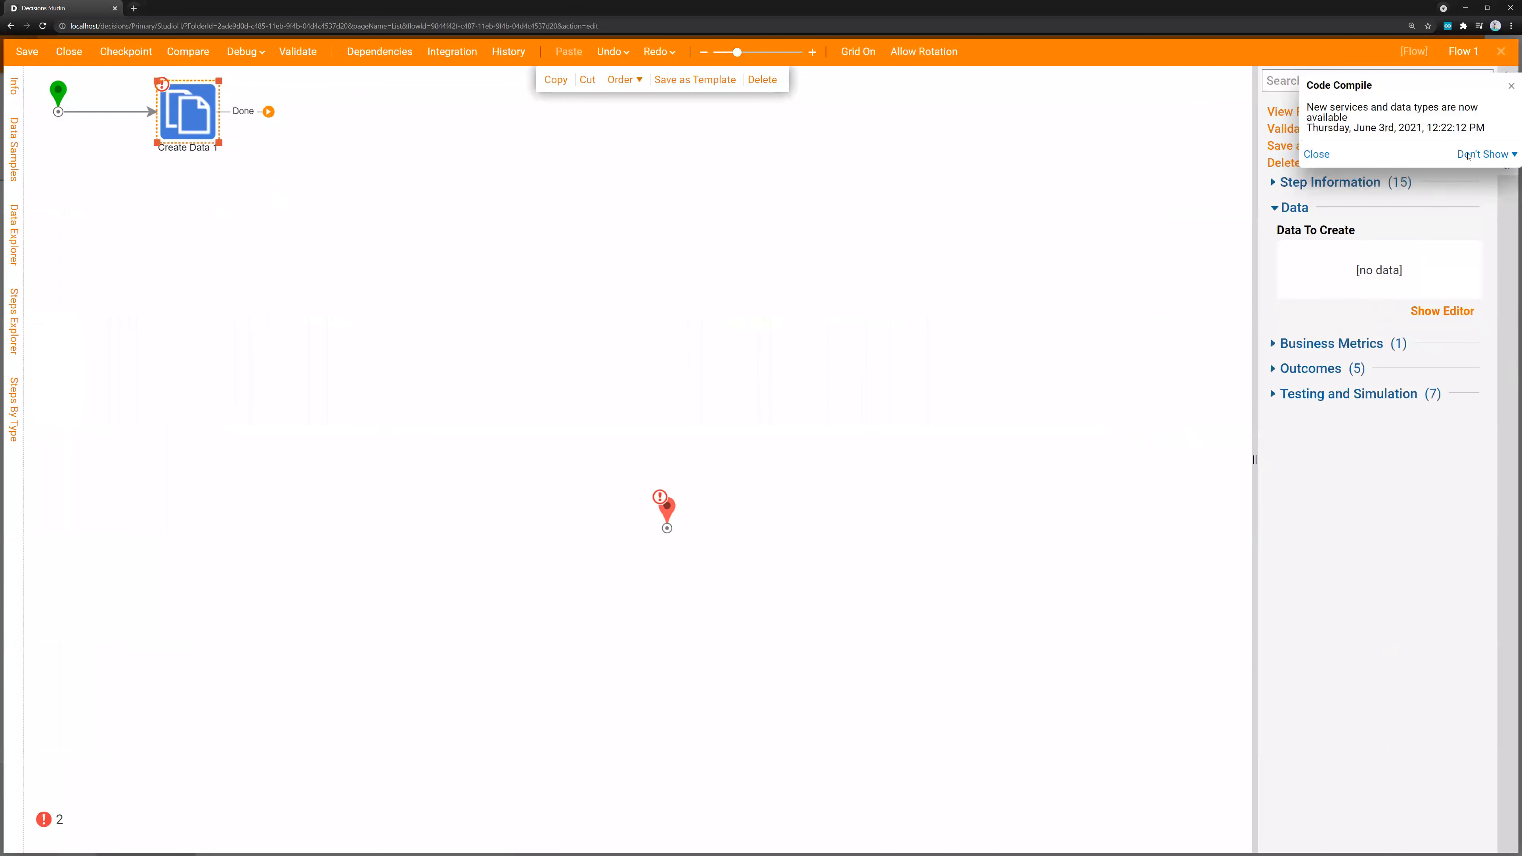
click(1442, 311)
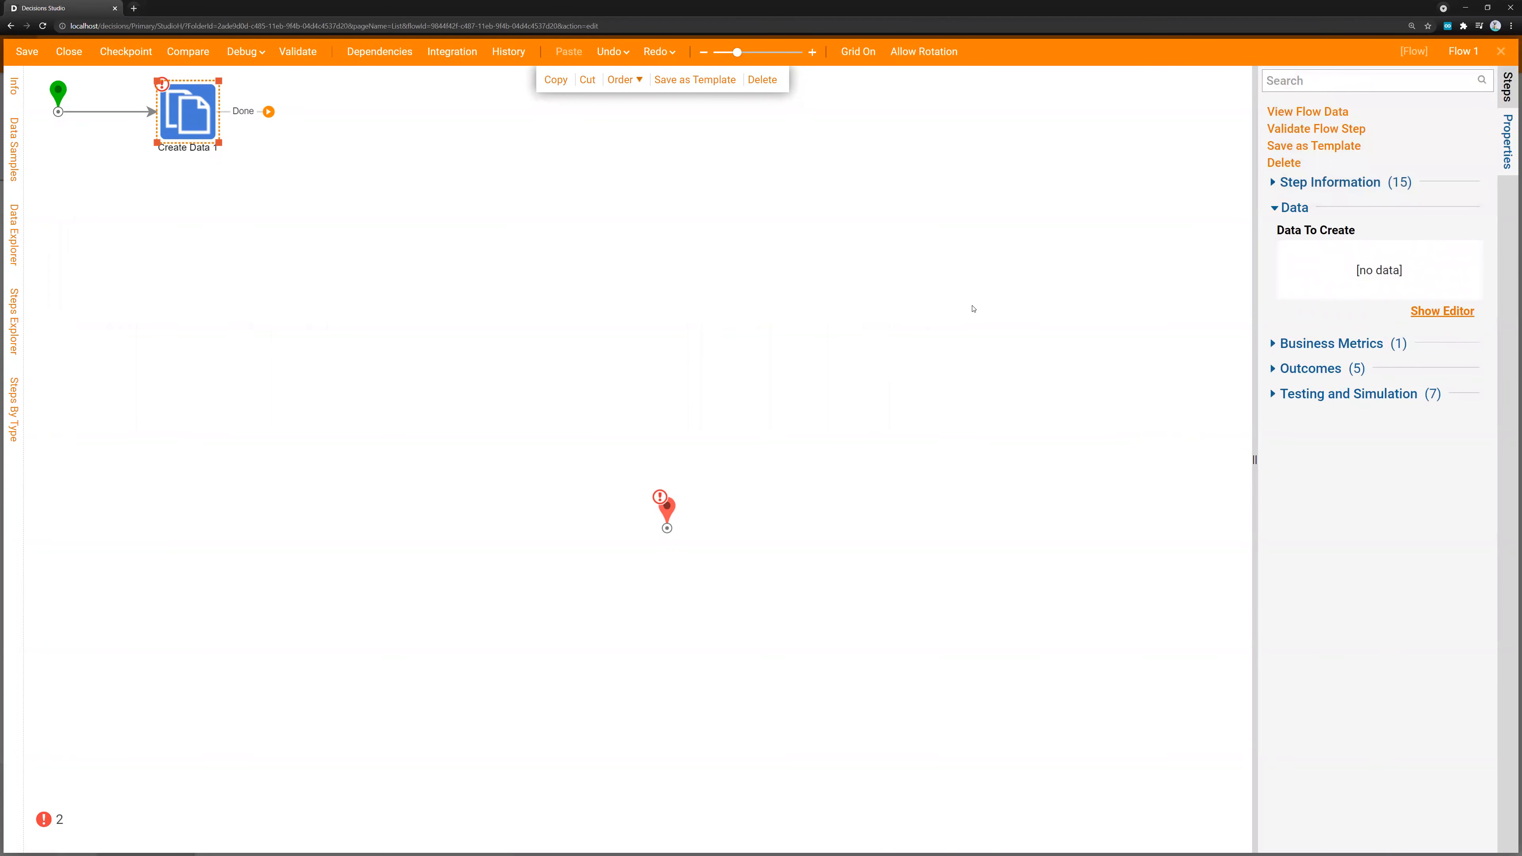
click(727, 177)
click(663, 178)
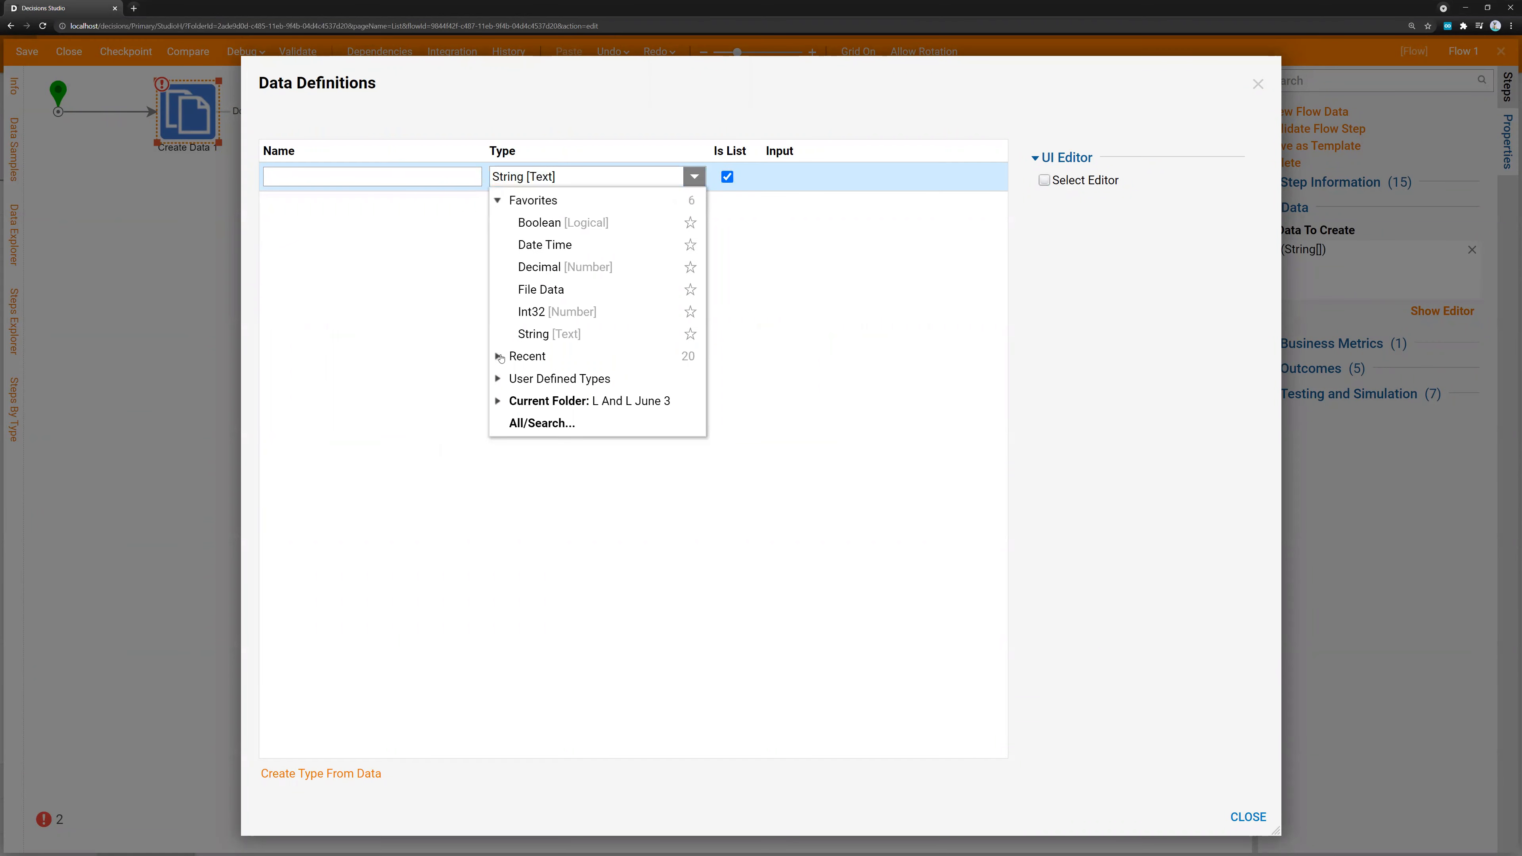
click(498, 356)
click(497, 202)
click(497, 401)
click(593, 403)
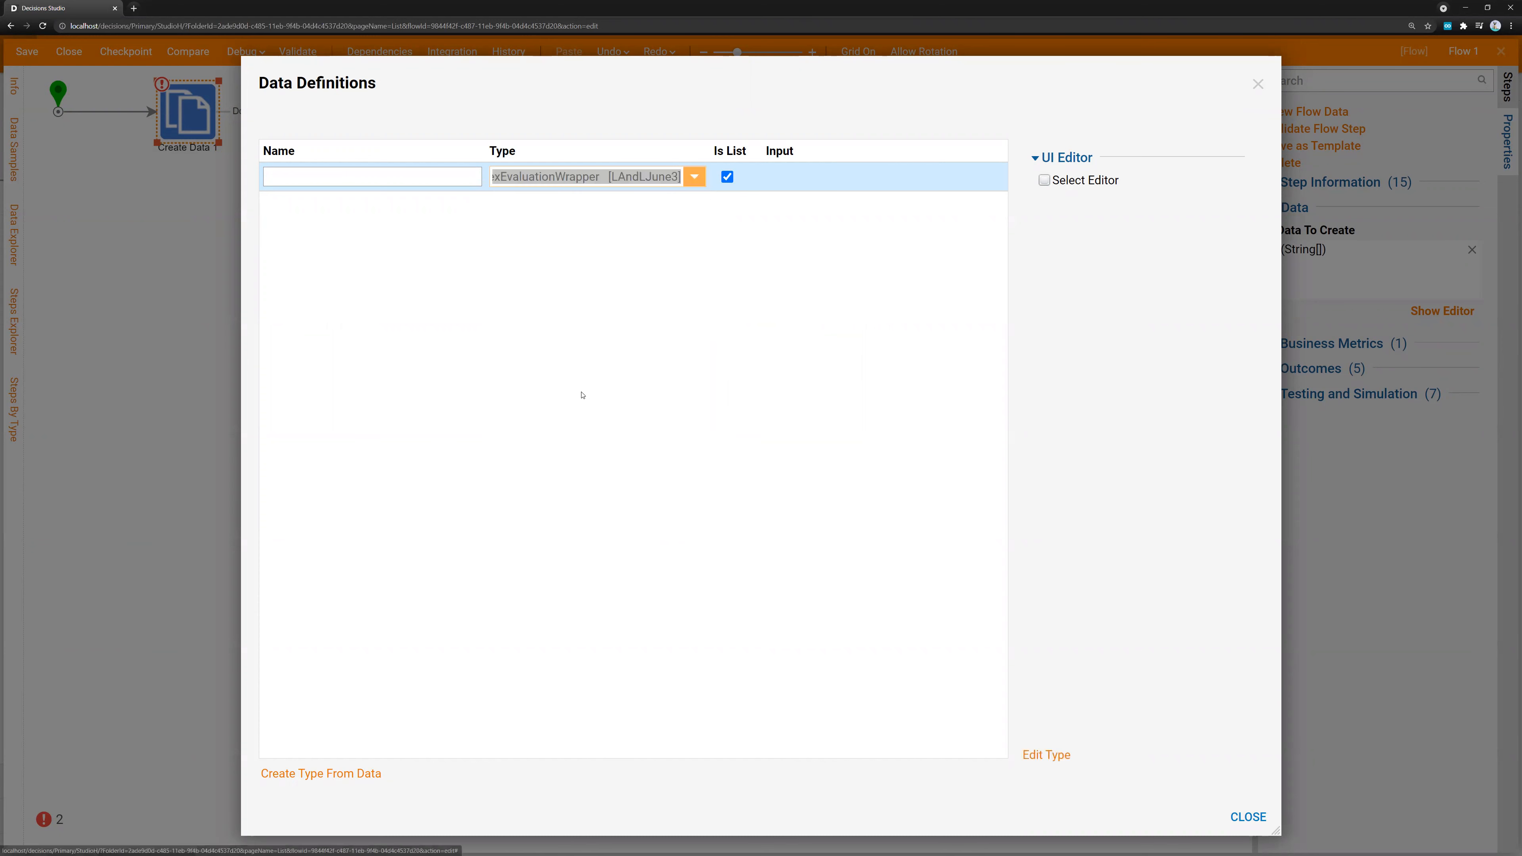
Name the RegexEvaluationWrapper list TestSet and close the data definitions
click(395, 175)
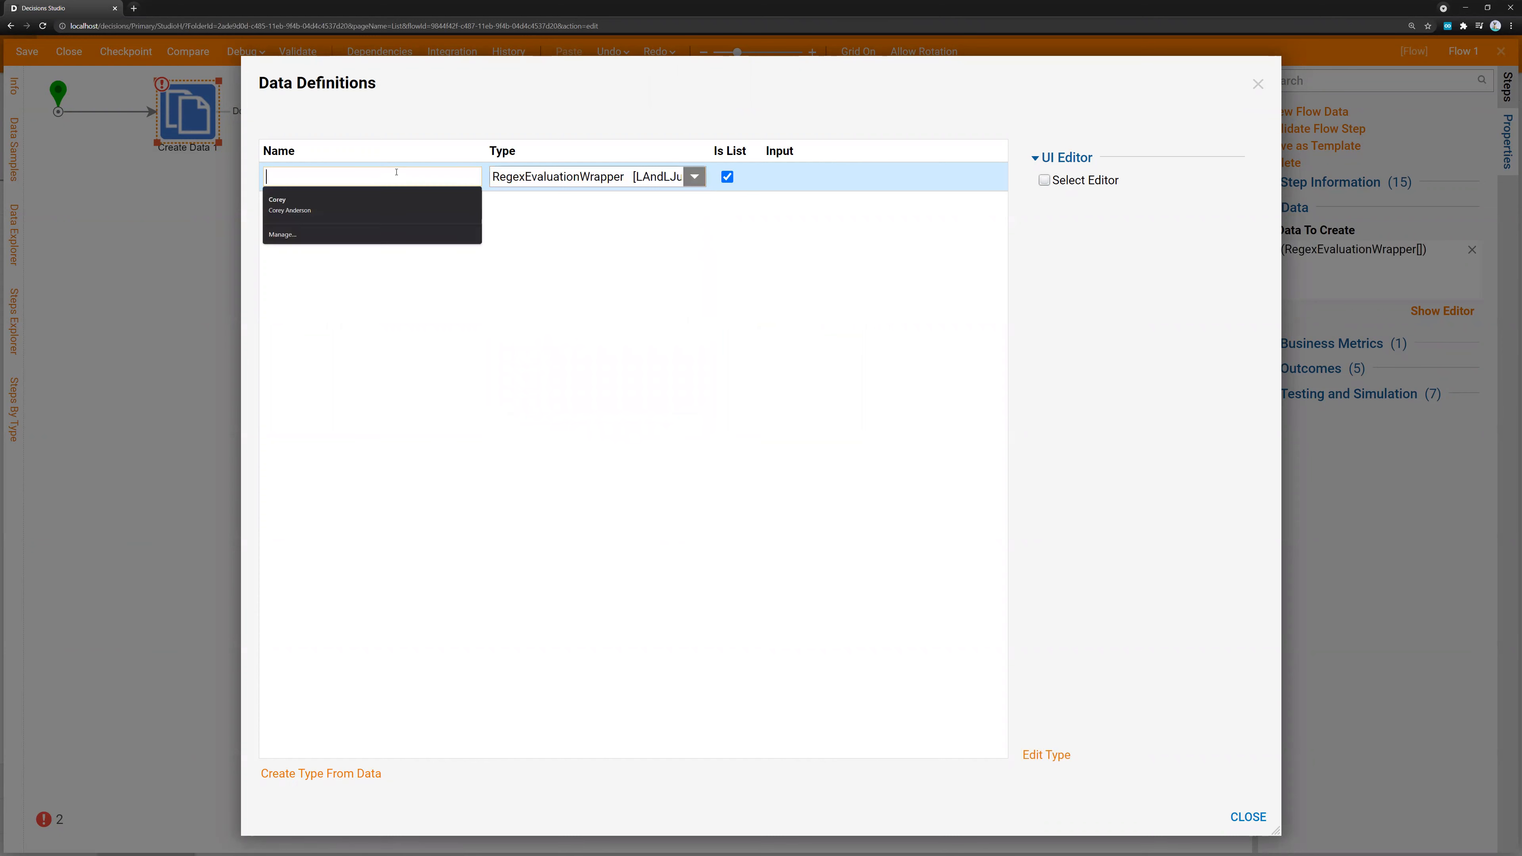
text(TestSet)
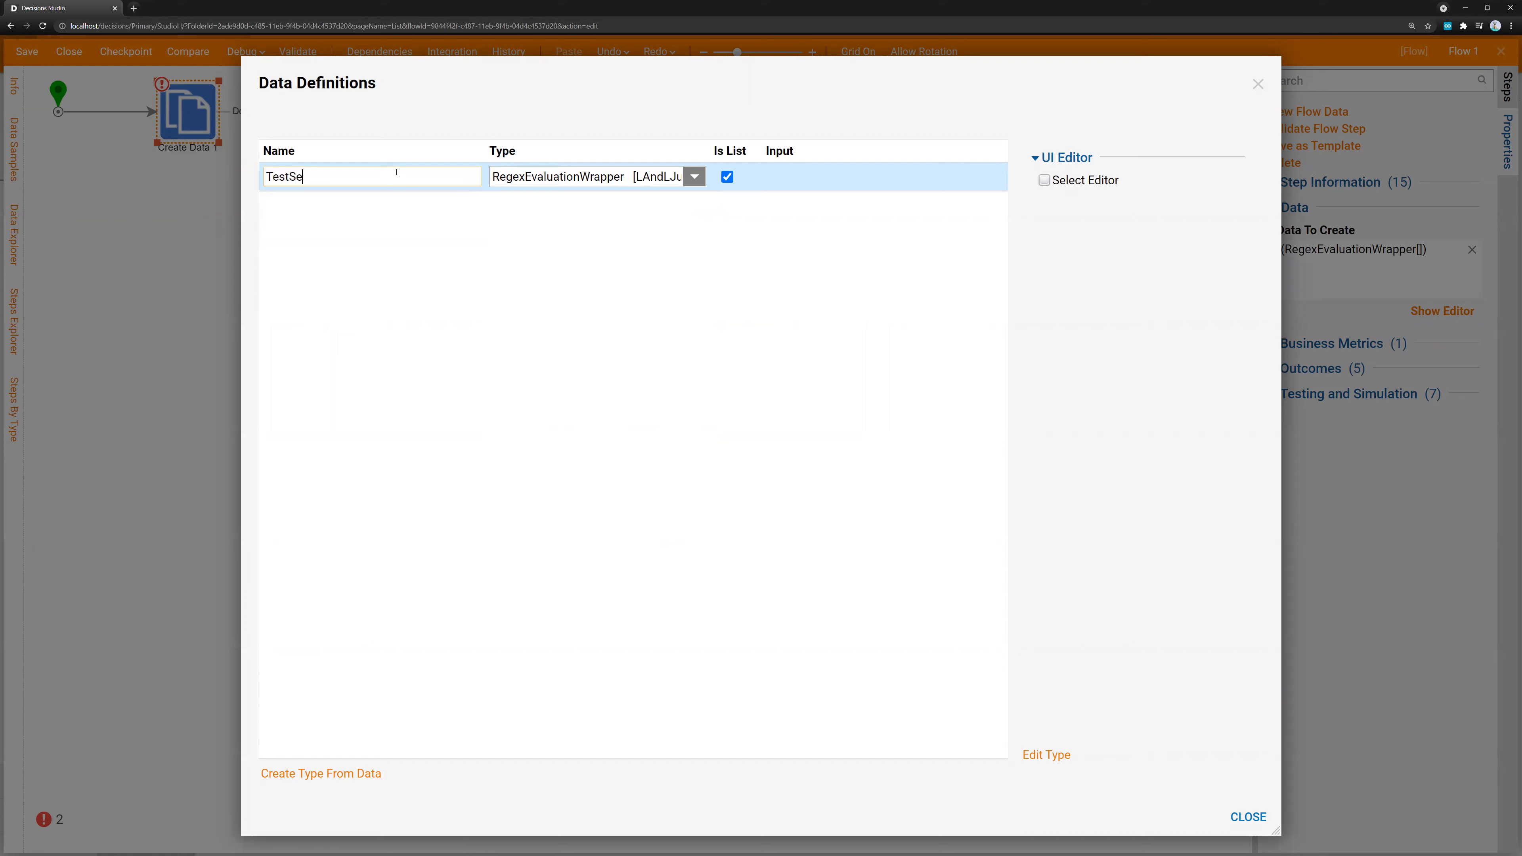
key(Tab)
click(1247, 816)
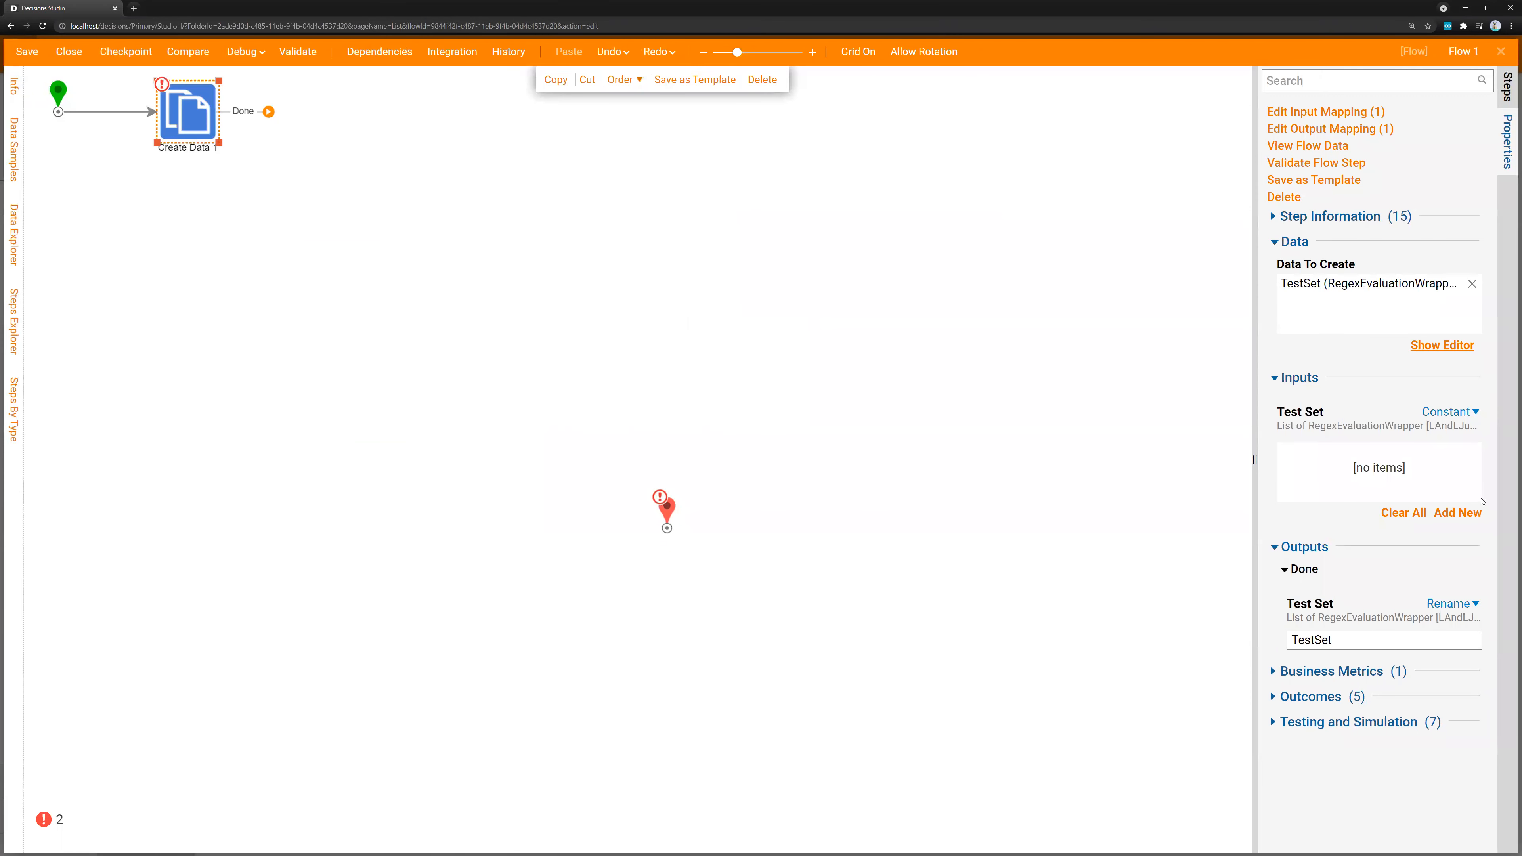
Add a constant Test Set entry with Key UserId, Regex ^[A-Za-z0-9]+$ and Value 123
click(1457, 512)
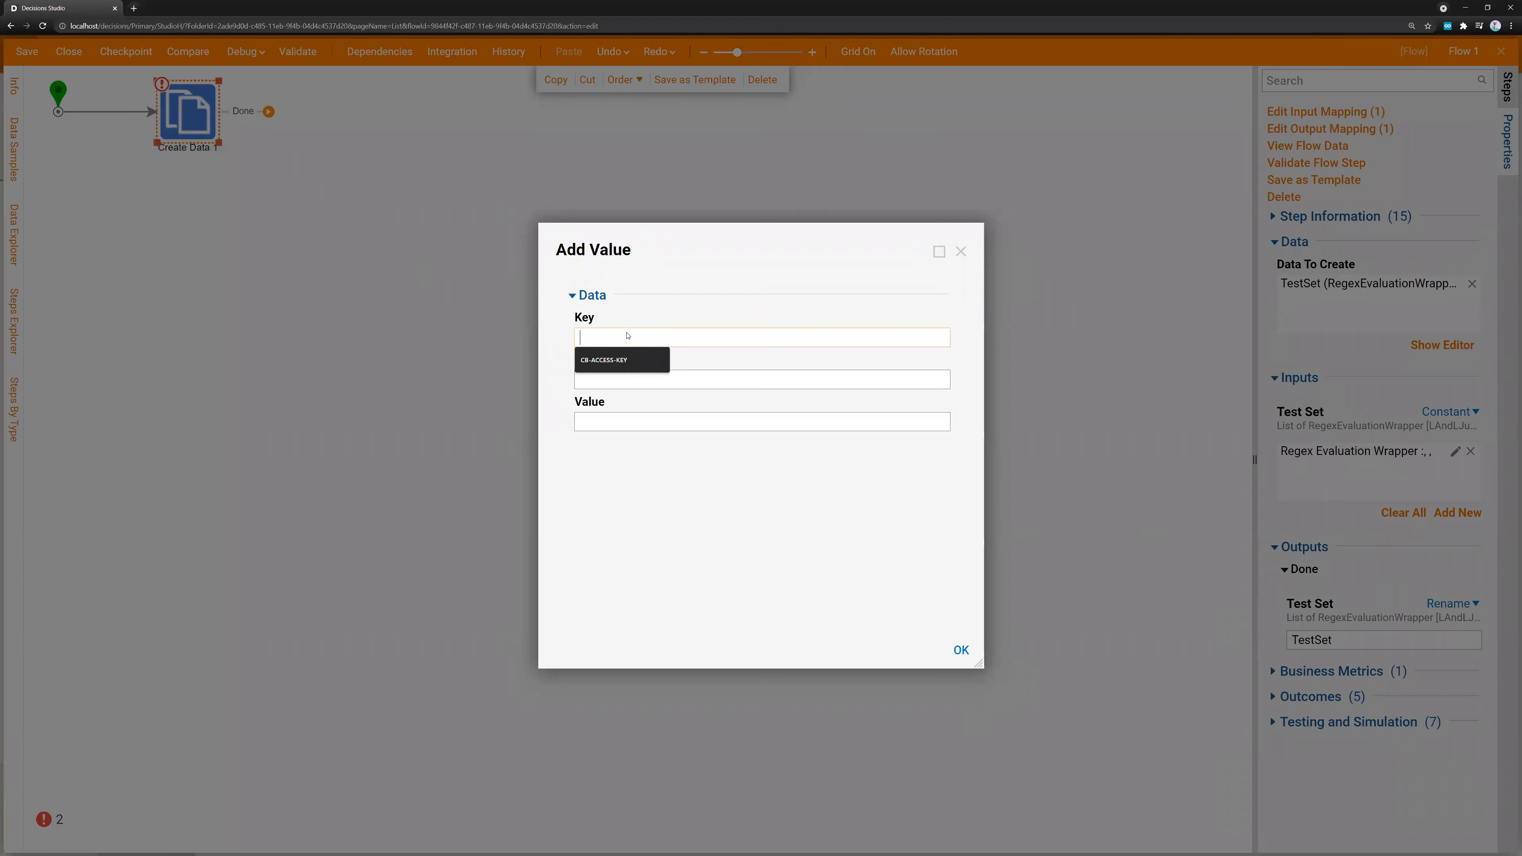
text(UserId)
key(Tab)
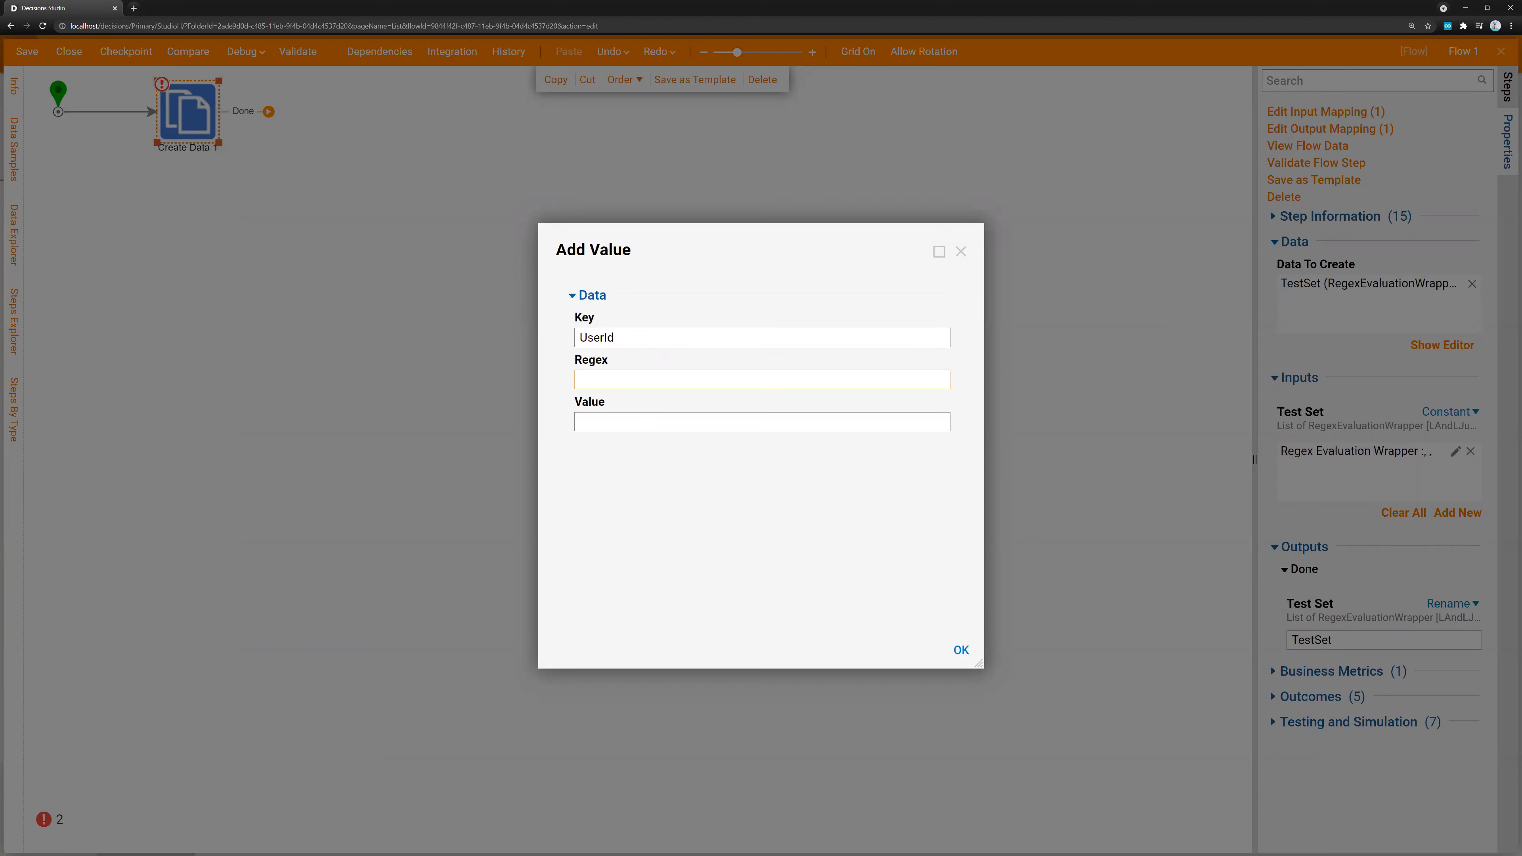
key(alt+Tab)
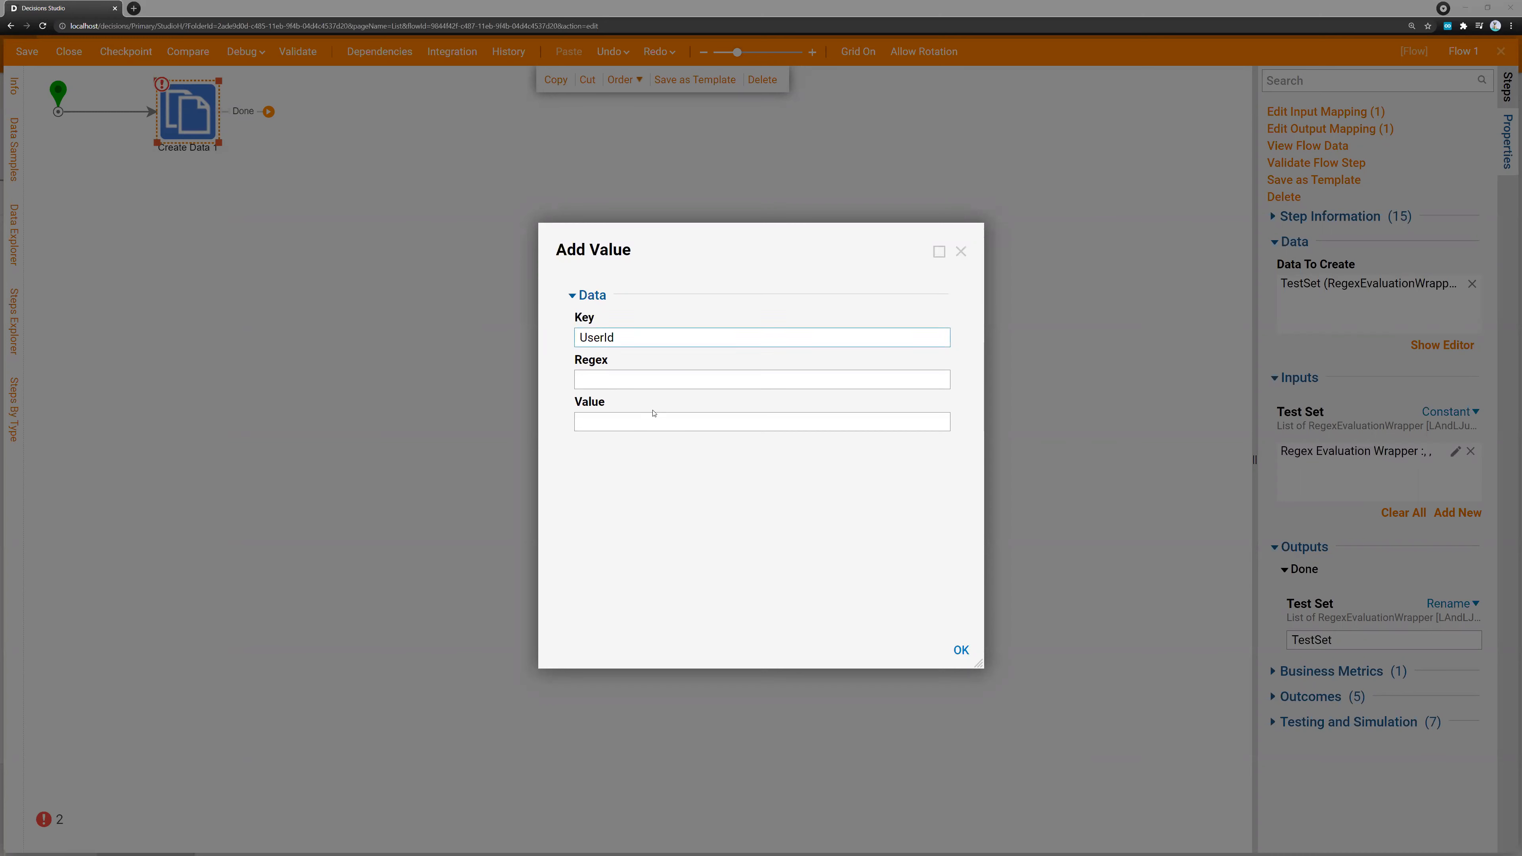
key(alt+Tab)
text(^[A-Za-z0-9]+$)
click(615, 415)
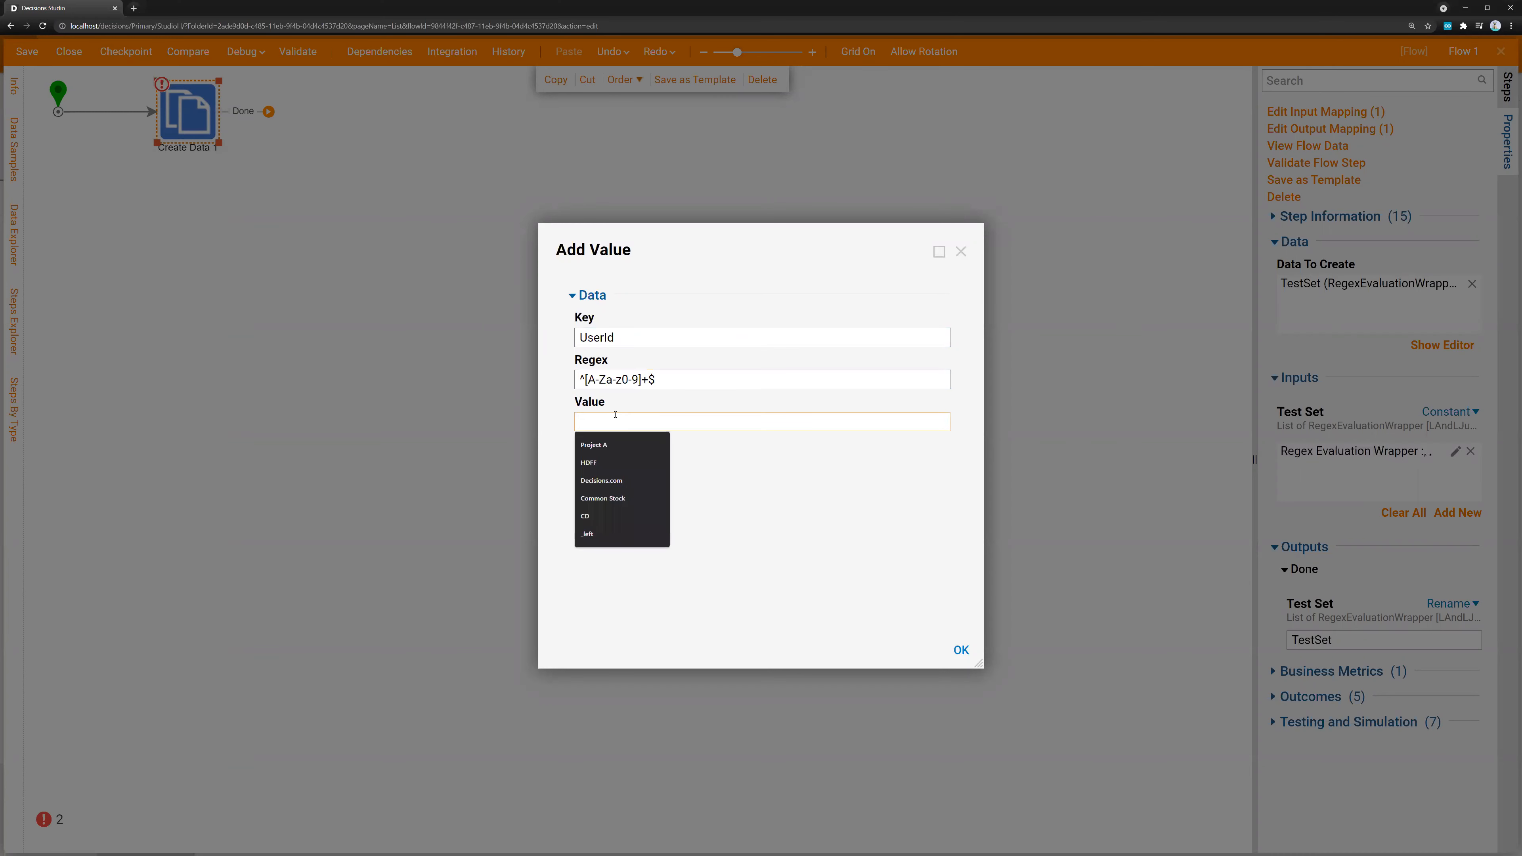
text(123)
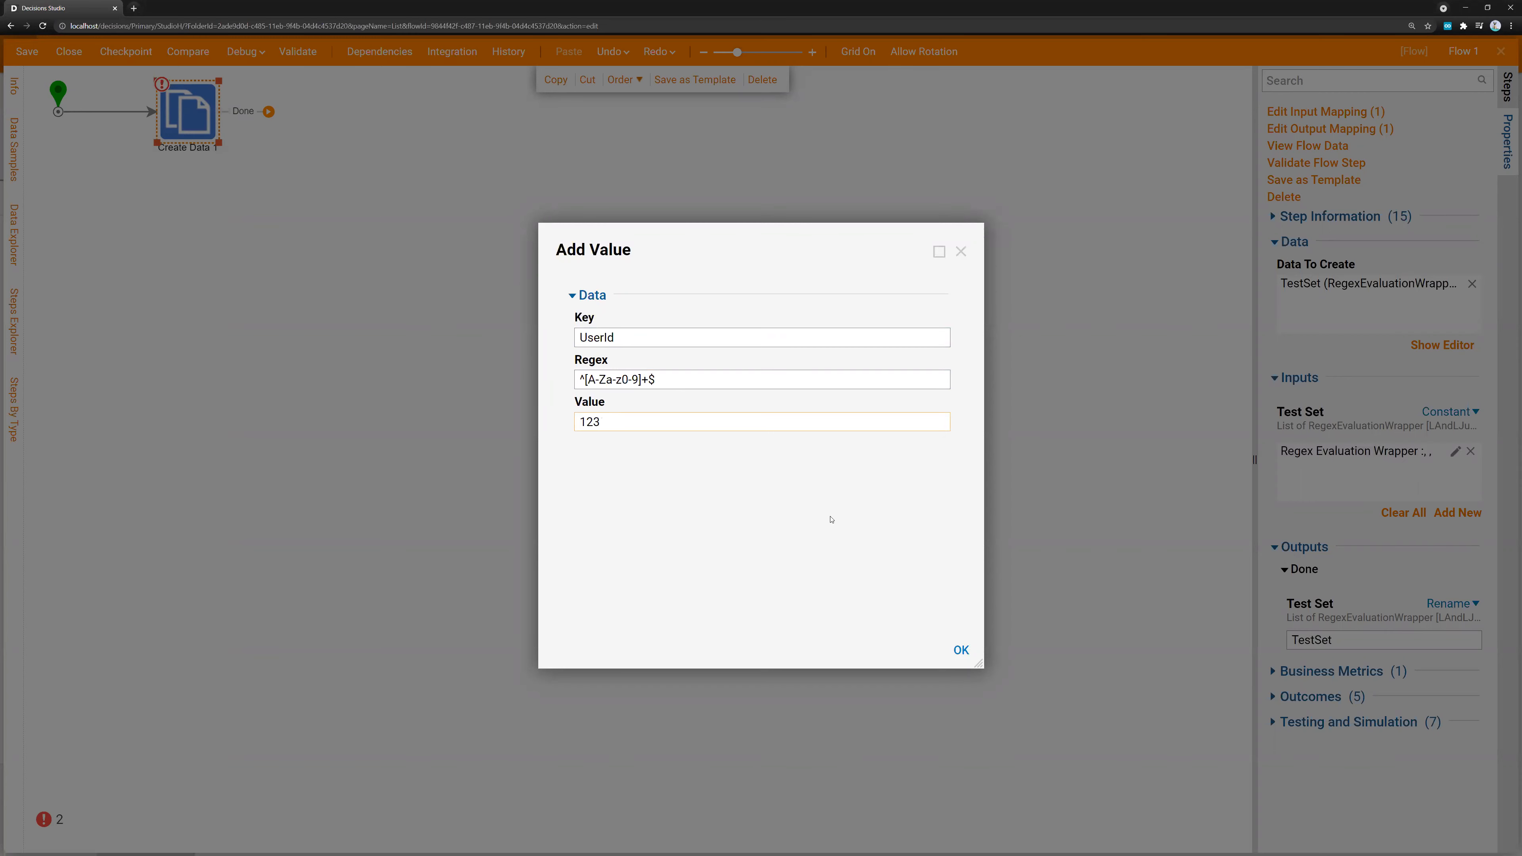
click(961, 649)
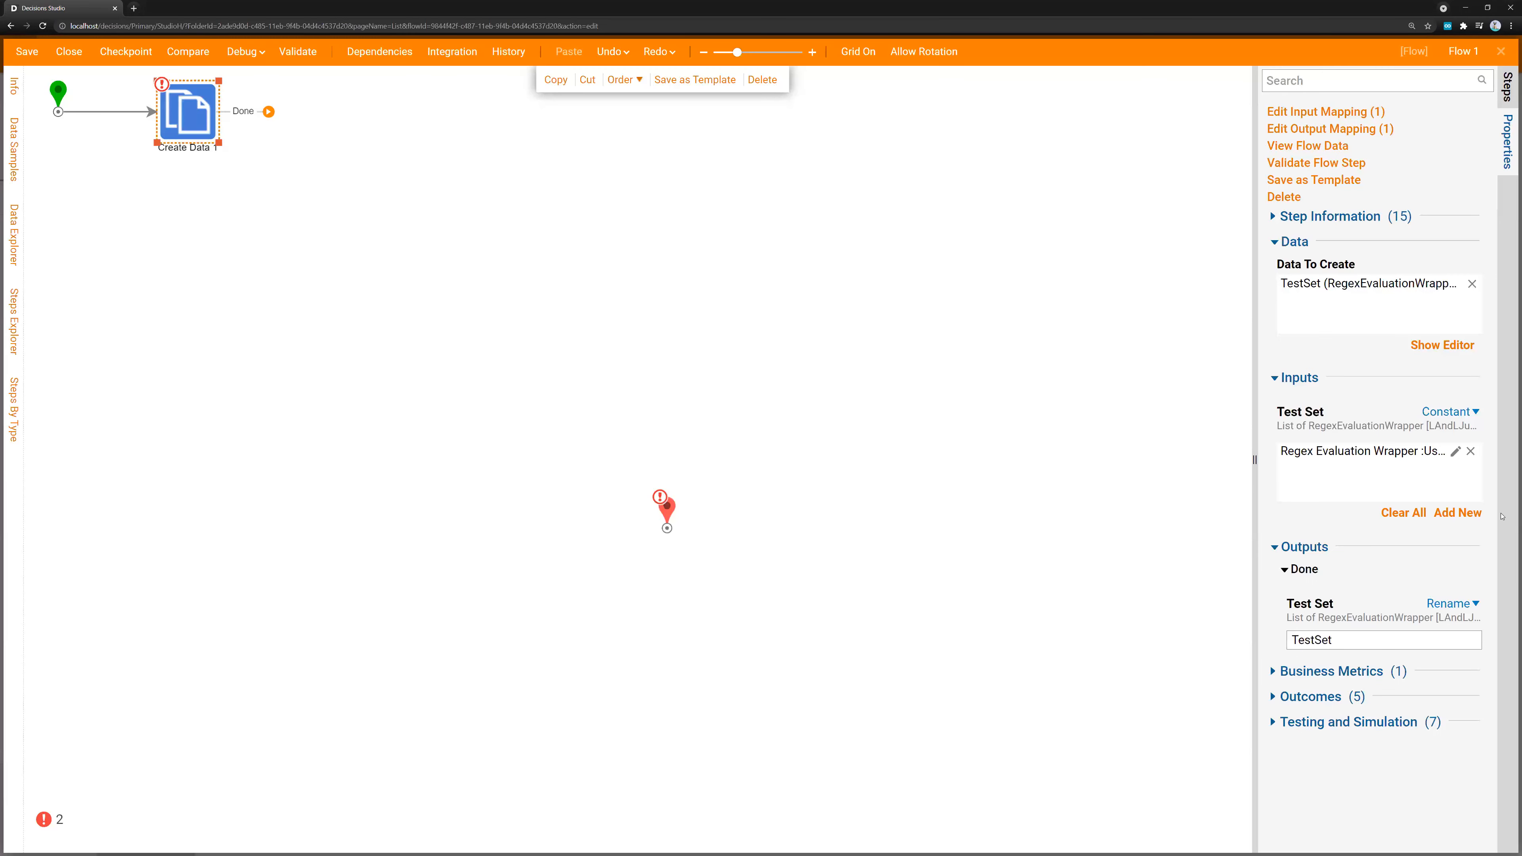
Add a second Test Set entry with Key Email, Regex ^[^@\s]+@[^@\s]+\.[^@\s]+$|^$ and an e-mail address as its Value
click(1457, 512)
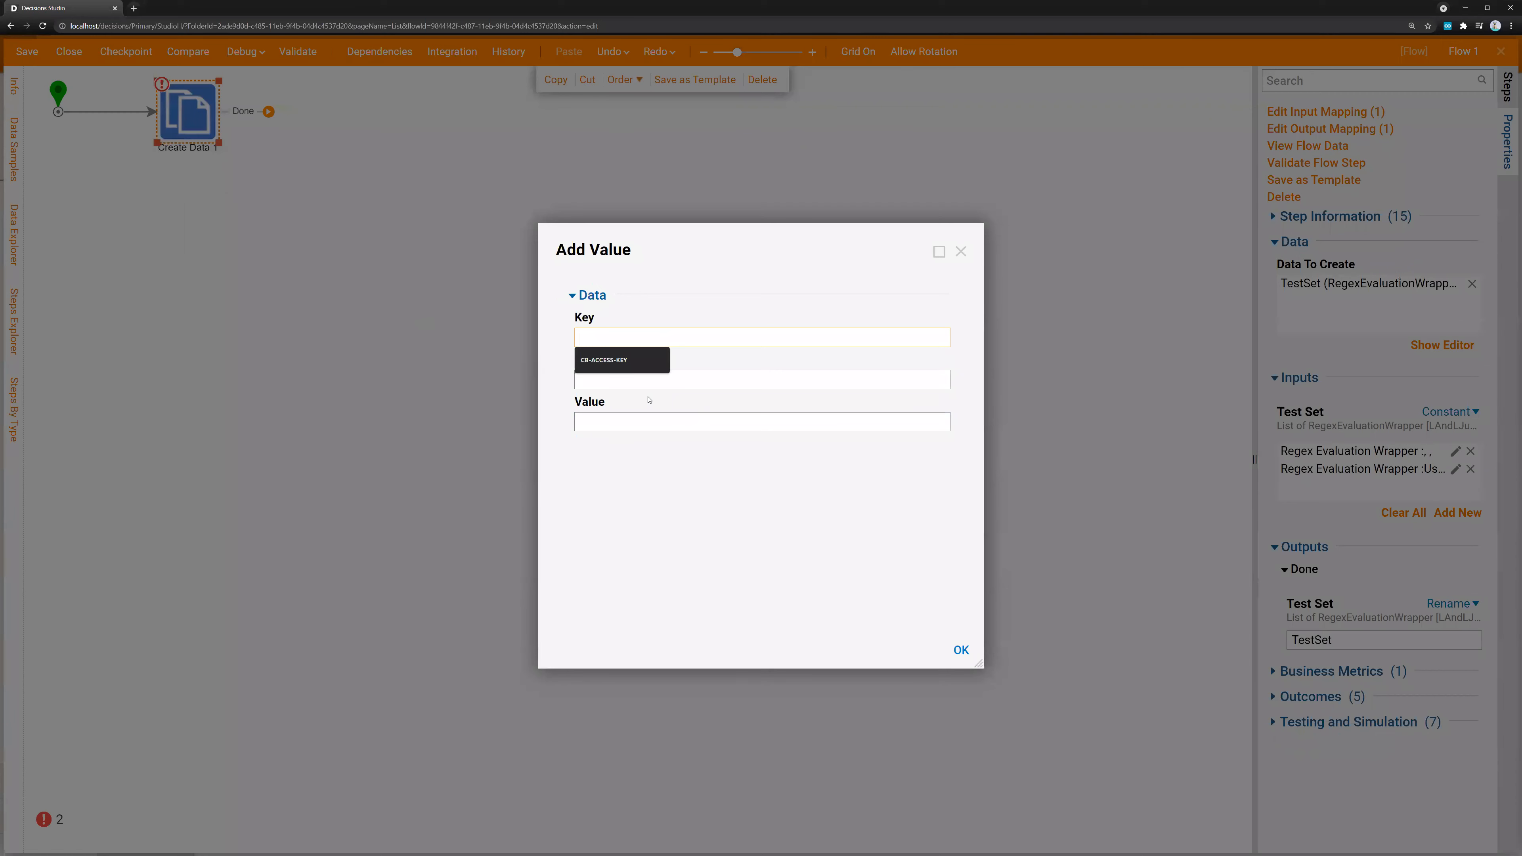
text(Email)
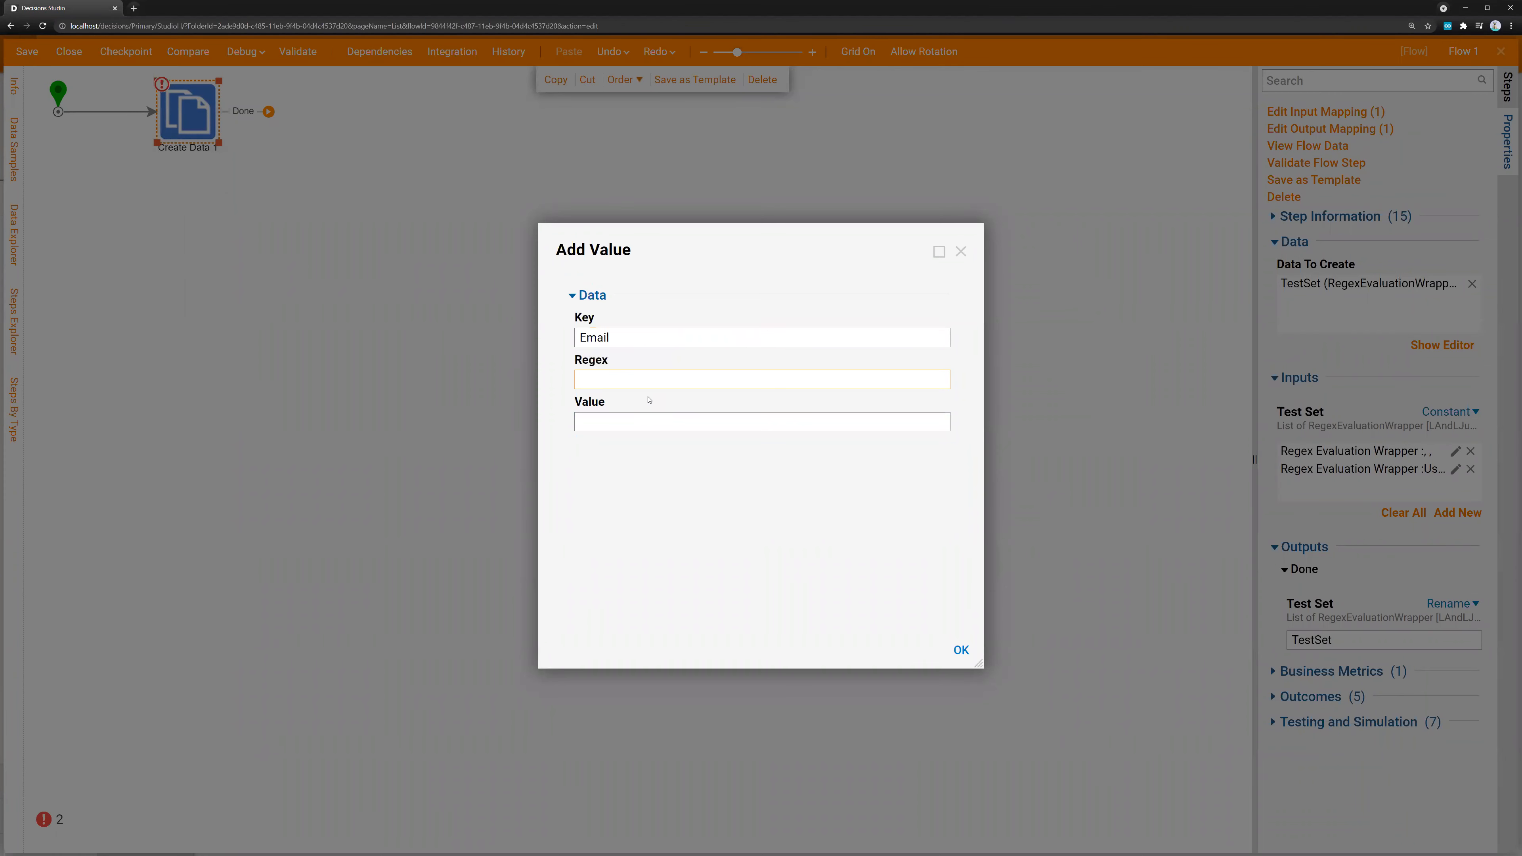
key(alt+Tab)
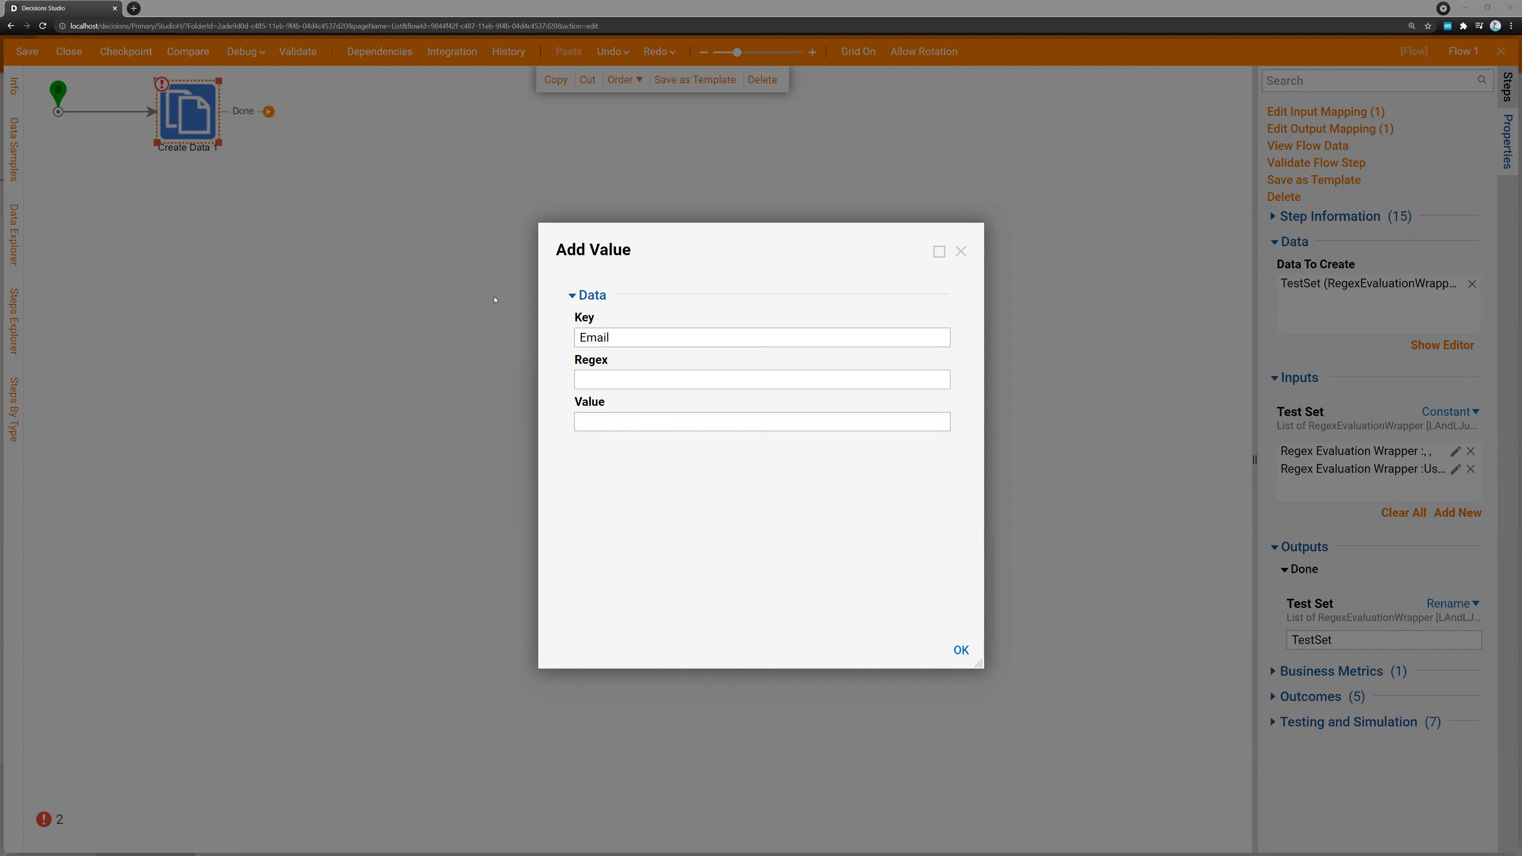
click(665, 384)
text(^[^@\s]+@[^@\s]+\.[^@\s]+$|^$)
click(640, 420)
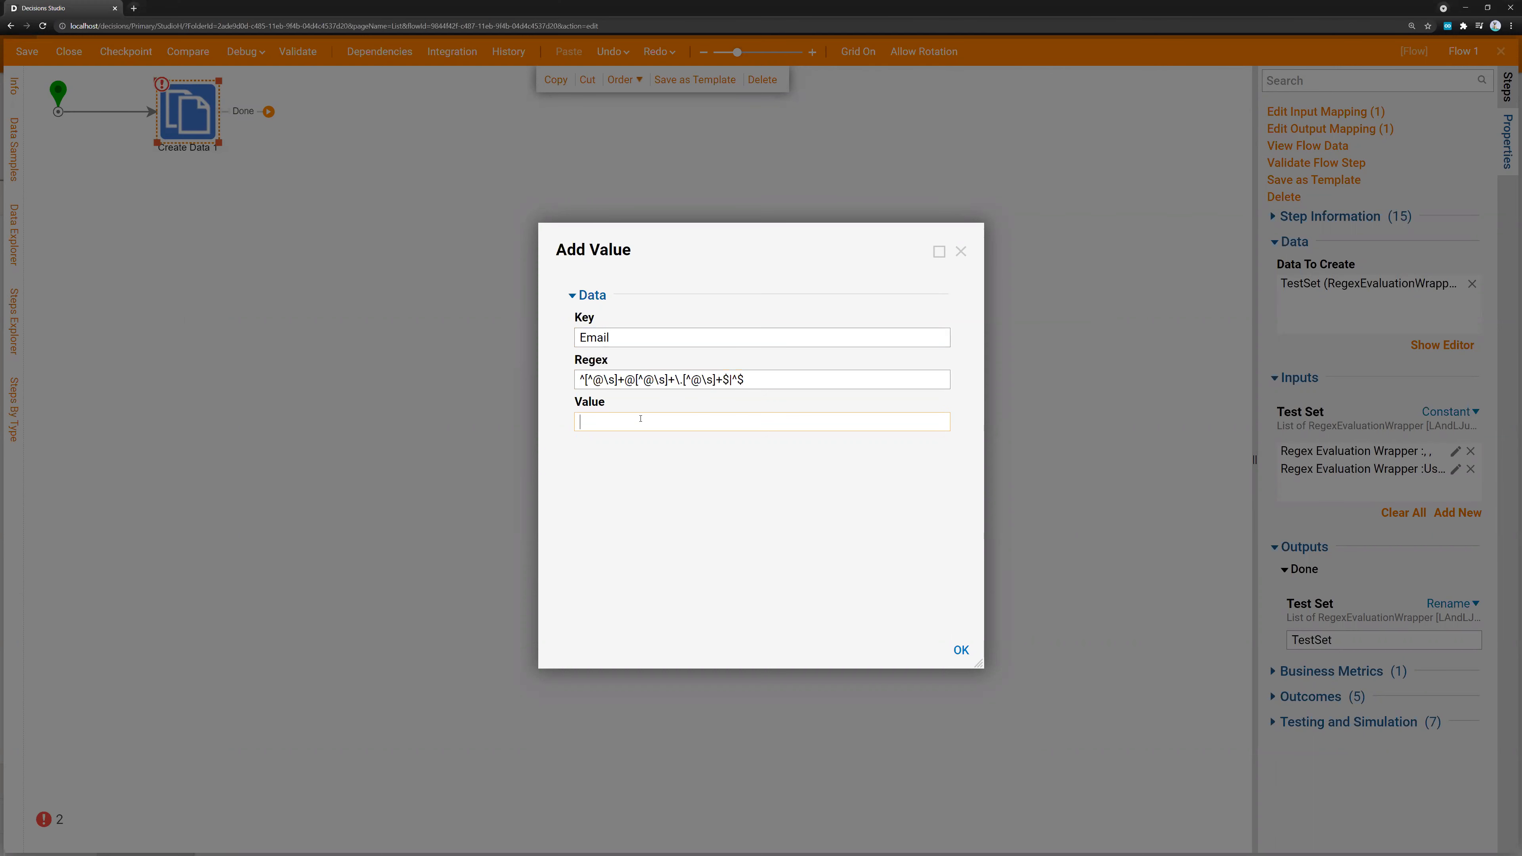
click(953, 653)
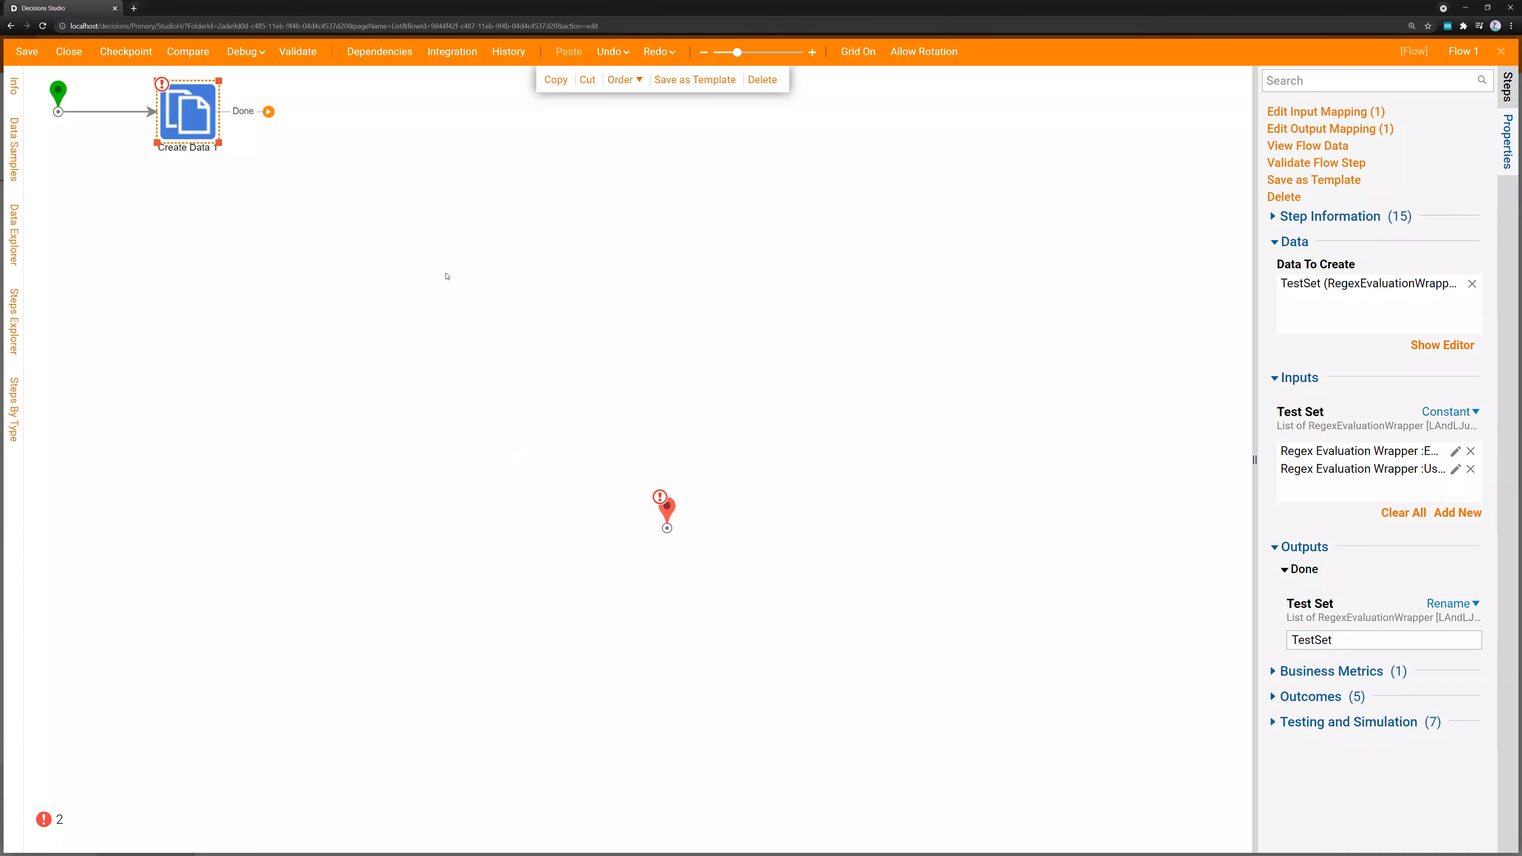
Add a Run Sub Flow step after Create Data 1 and insert a For Each Element step between them
click(1509, 92)
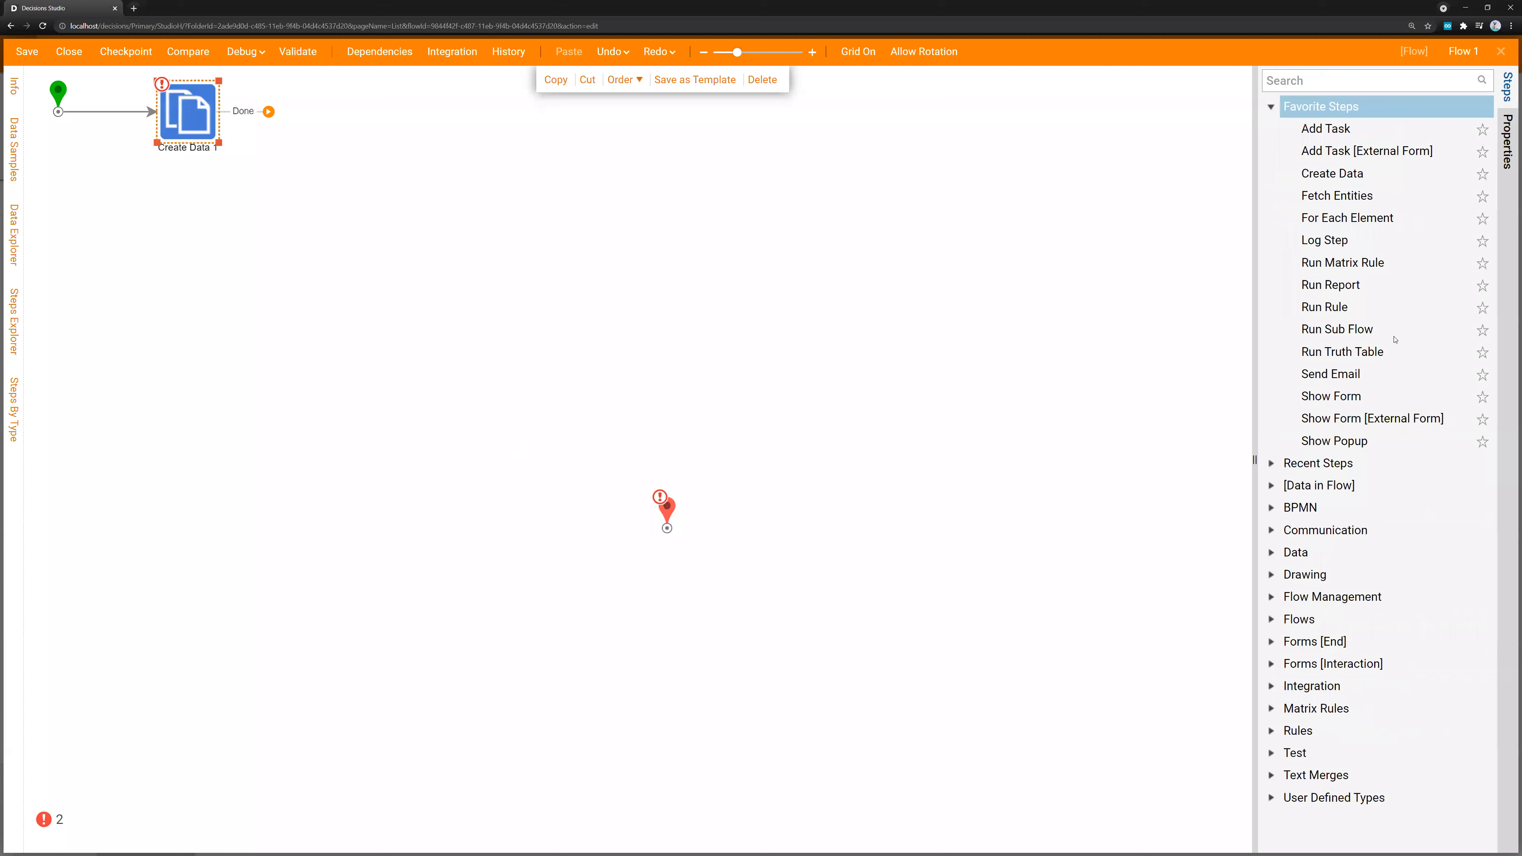
drag(1337, 328, 465, 128)
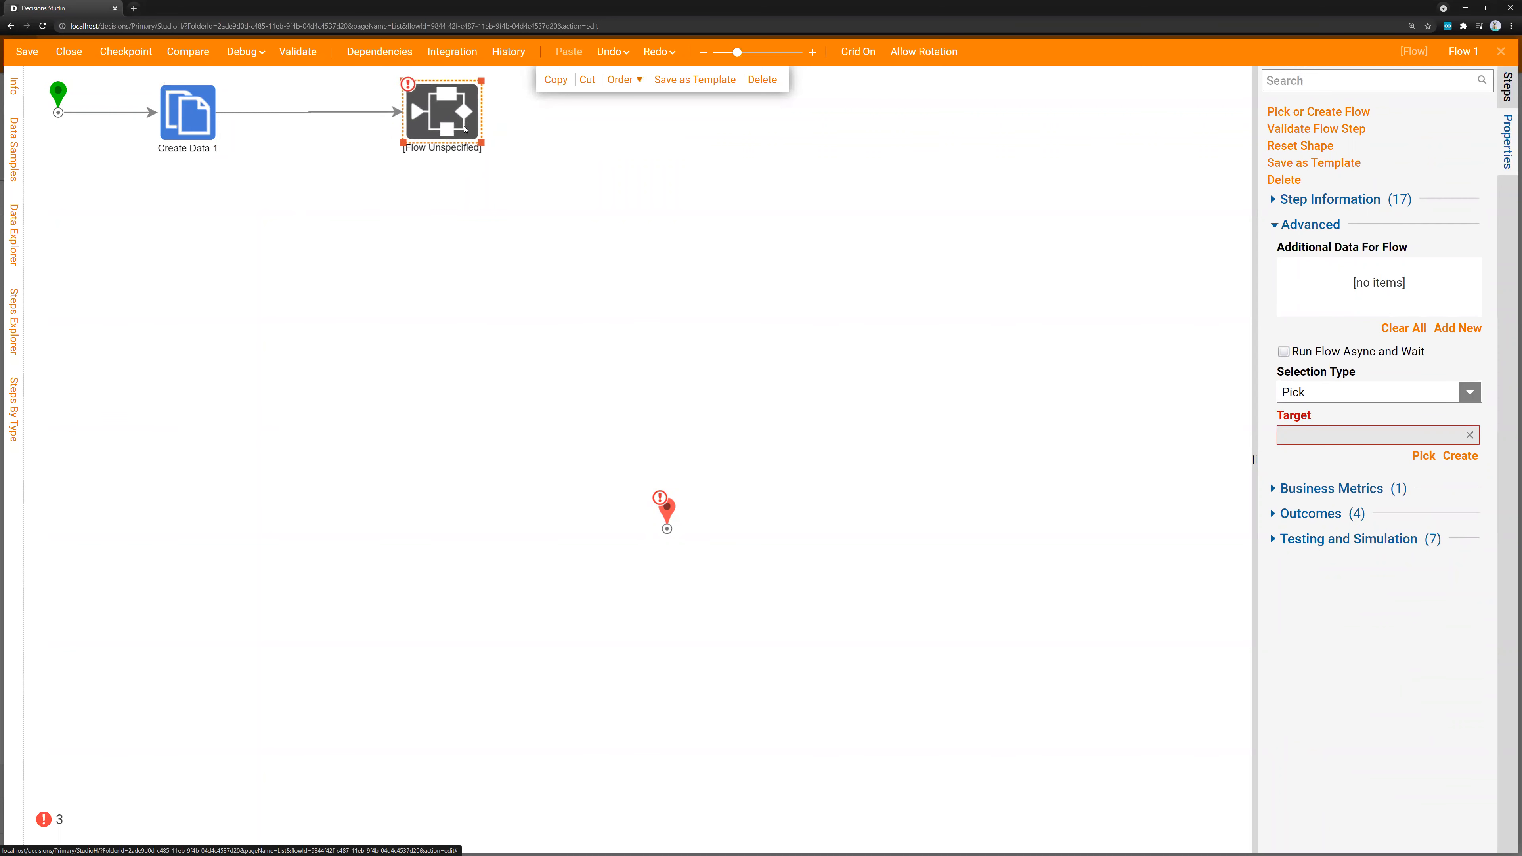
click(1508, 99)
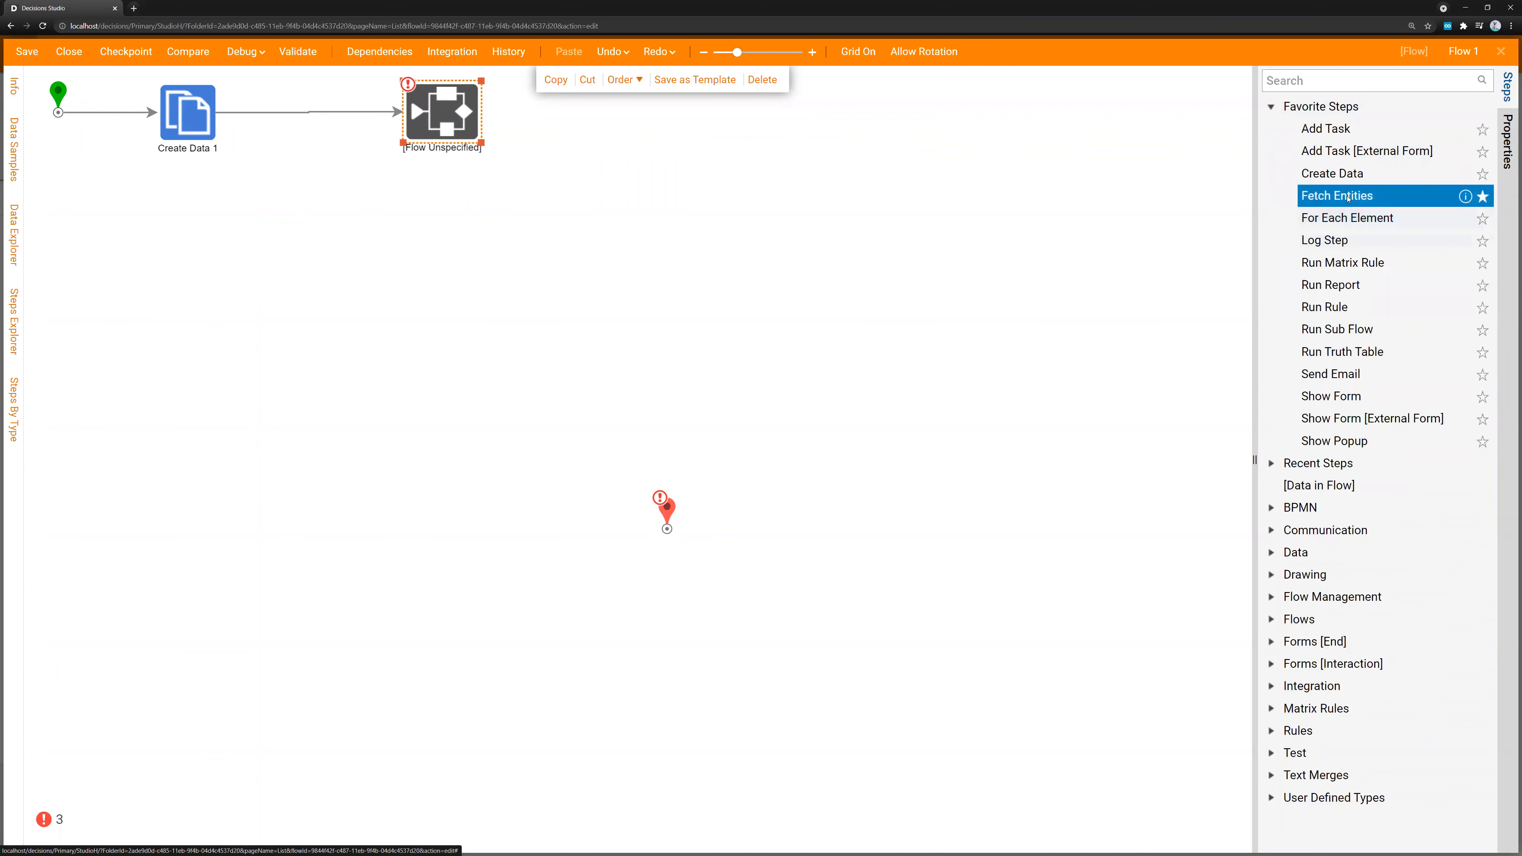
drag(1348, 217, 293, 120)
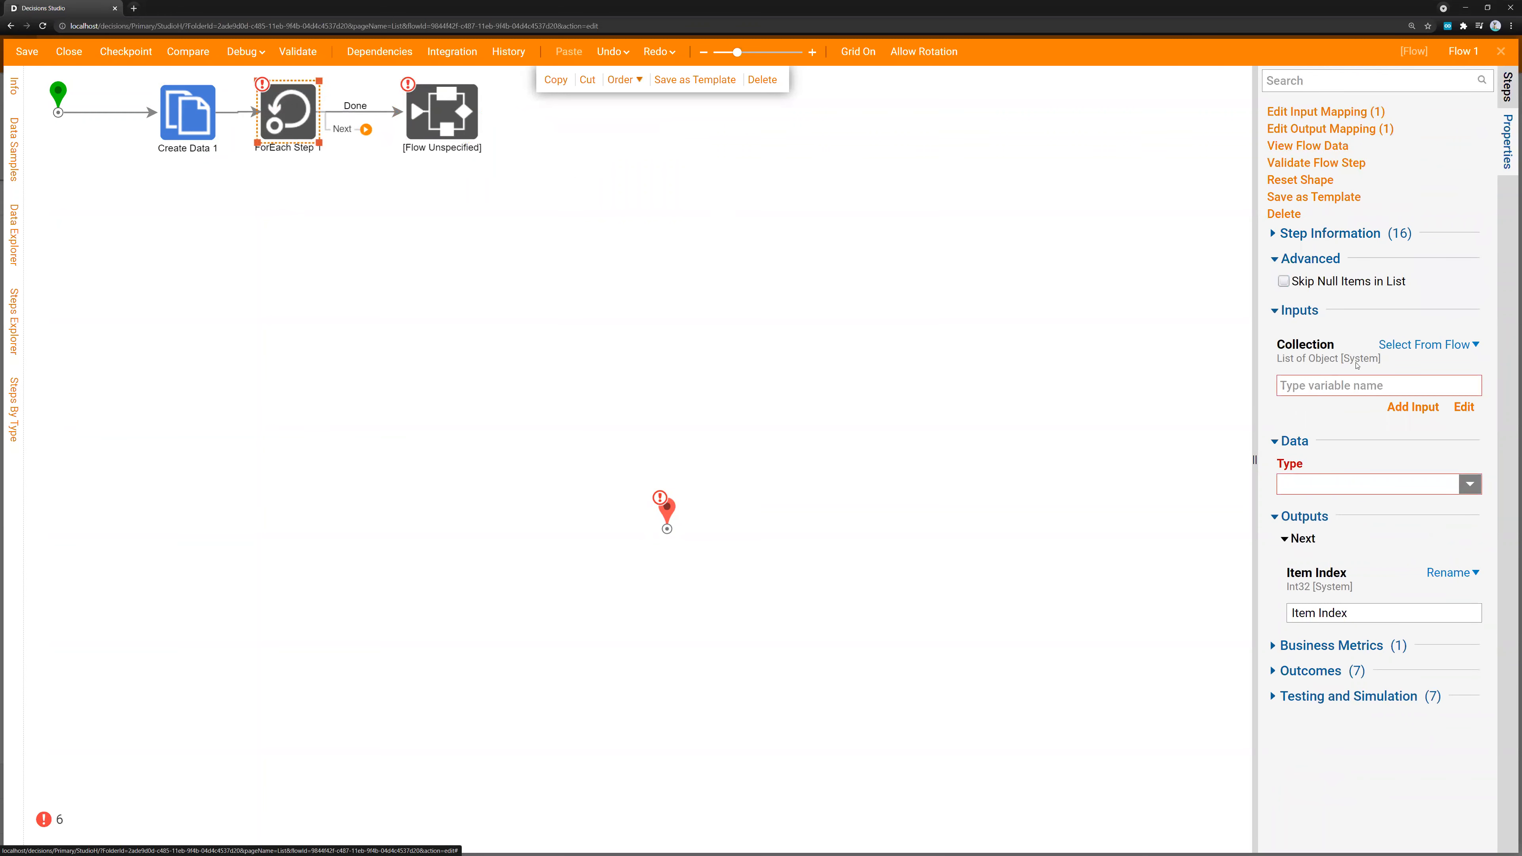
Map the ForEach step's Collection input to all items of TestSet from the flow data
click(1465, 409)
click(631, 364)
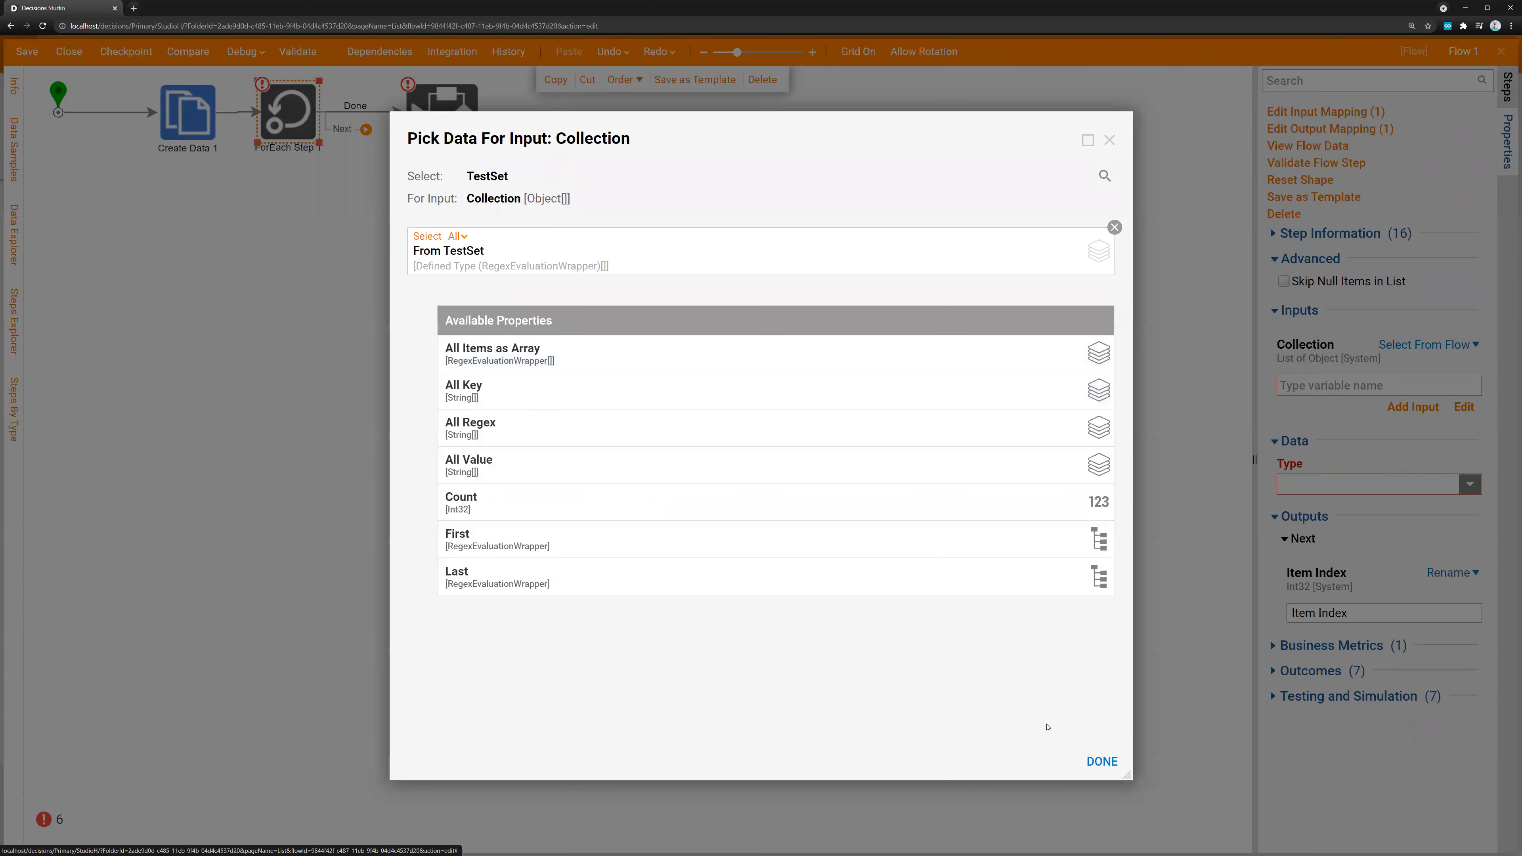
click(1101, 761)
click(556, 385)
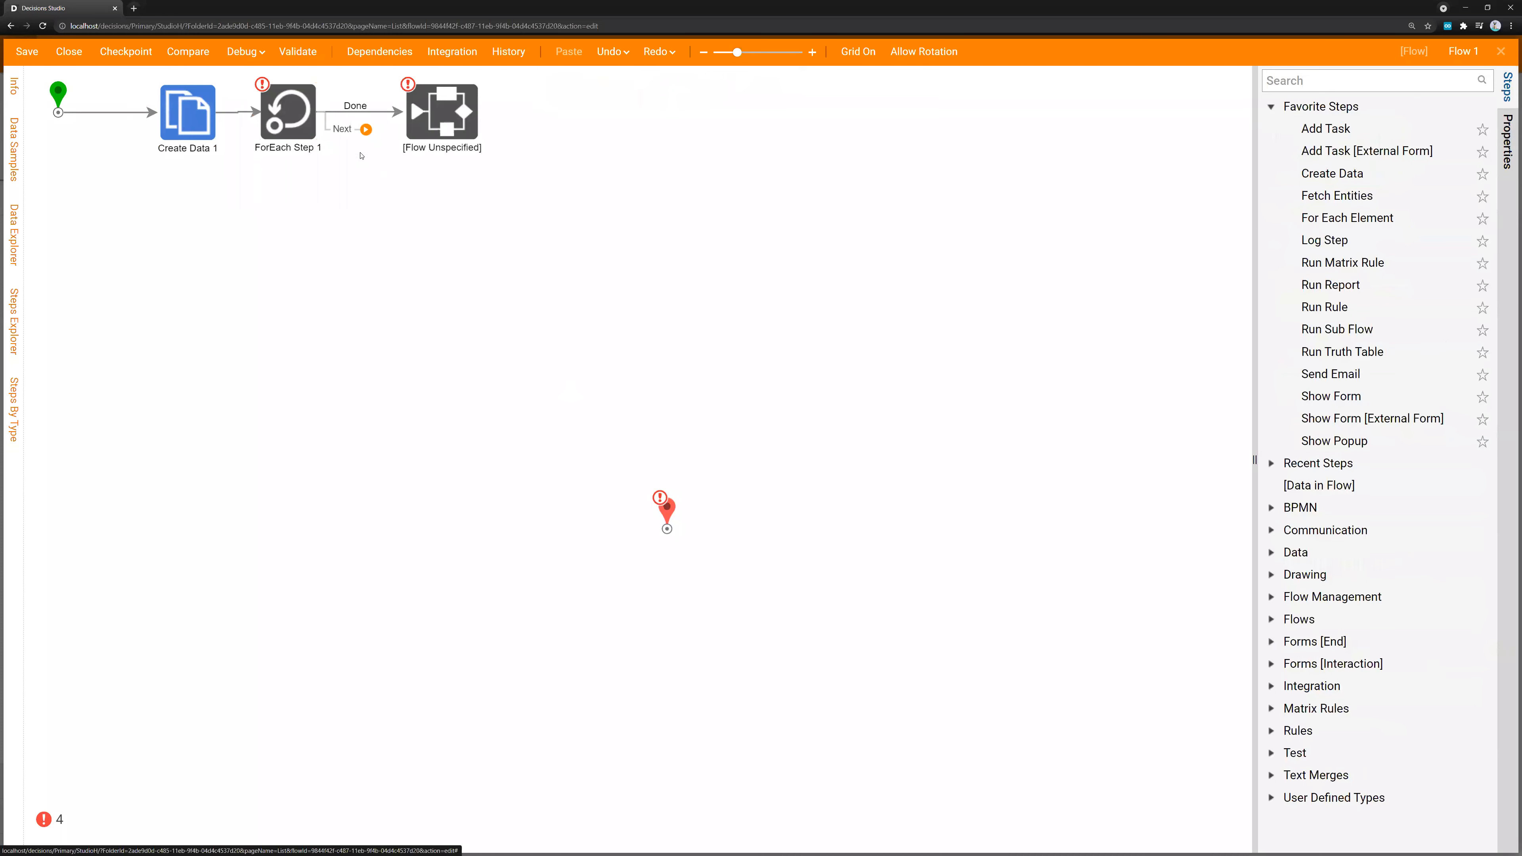
Route the ForEach step's Next path to the unspecified sub flow step and its Done path to the end step
click(335, 114)
click(365, 111)
drag(369, 129, 666, 516)
Set the sub flow step's target to Perform Regex on Array and open that flow for editing
click(442, 111)
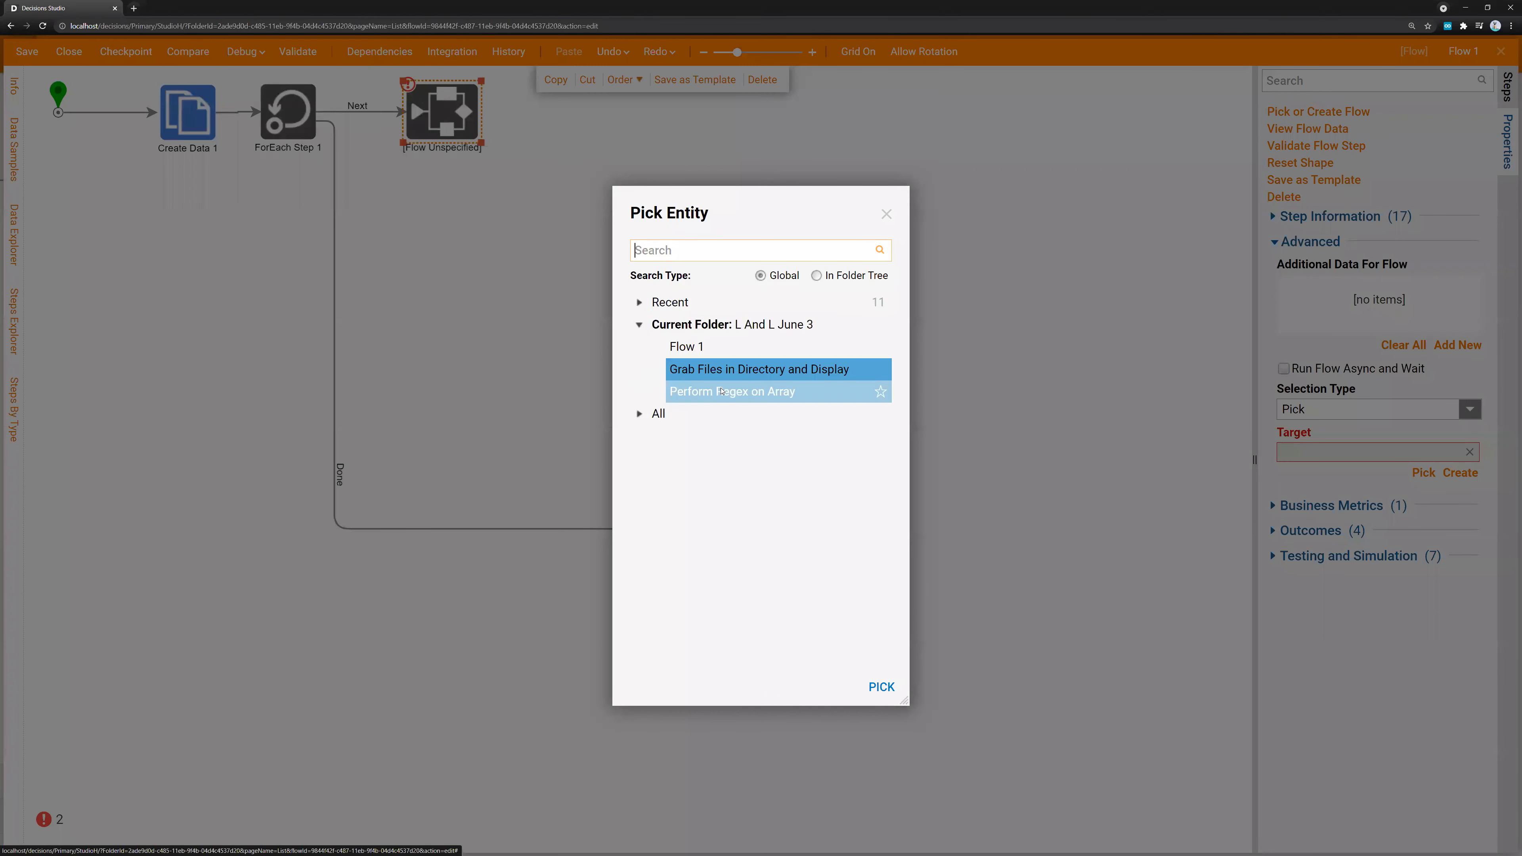
click(877, 391)
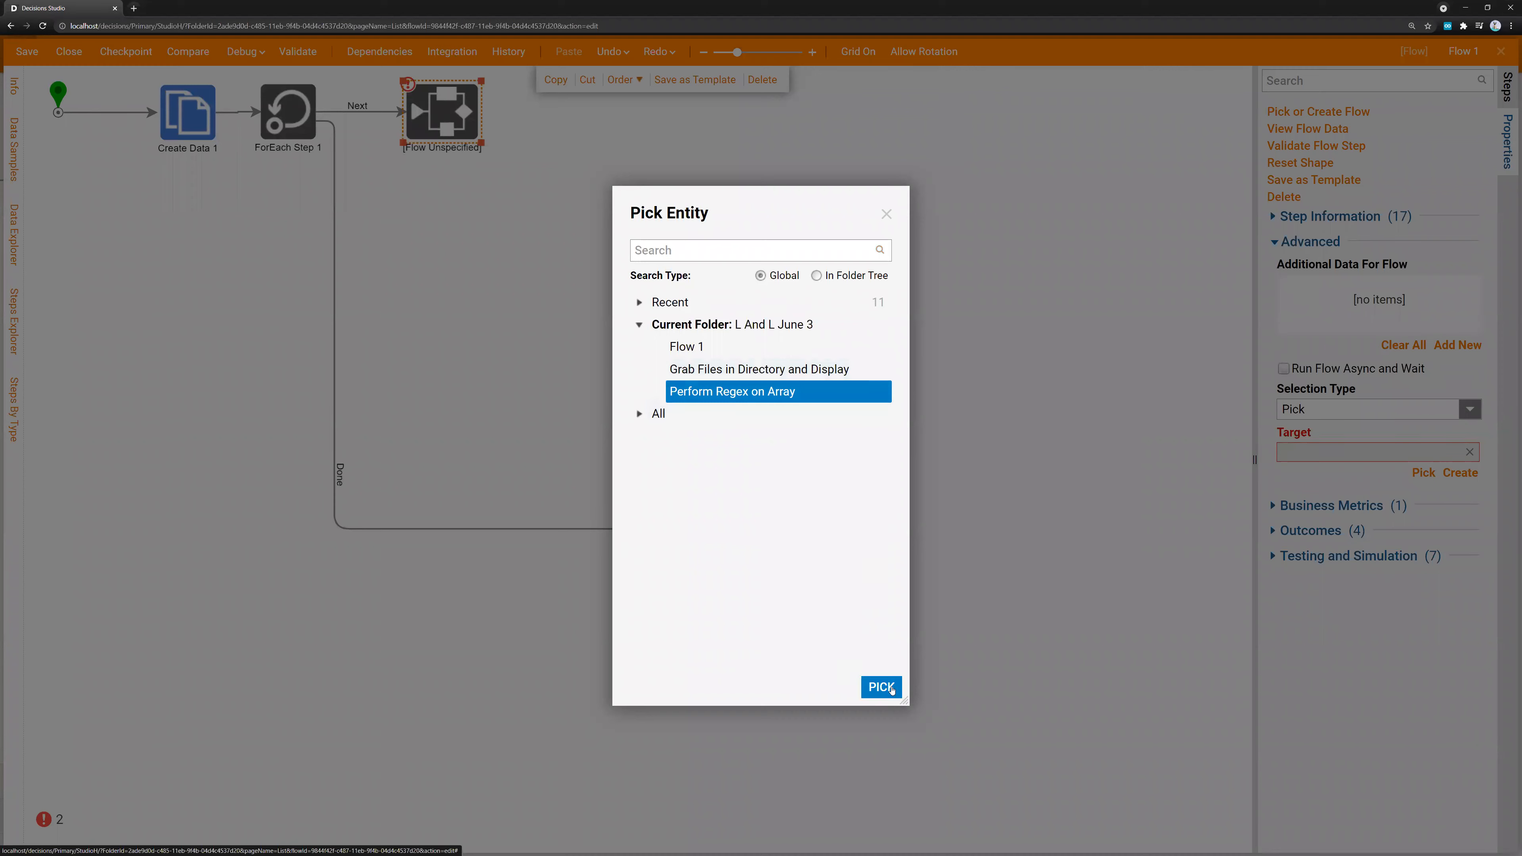
click(881, 687)
click(594, 122)
double_click(444, 114)
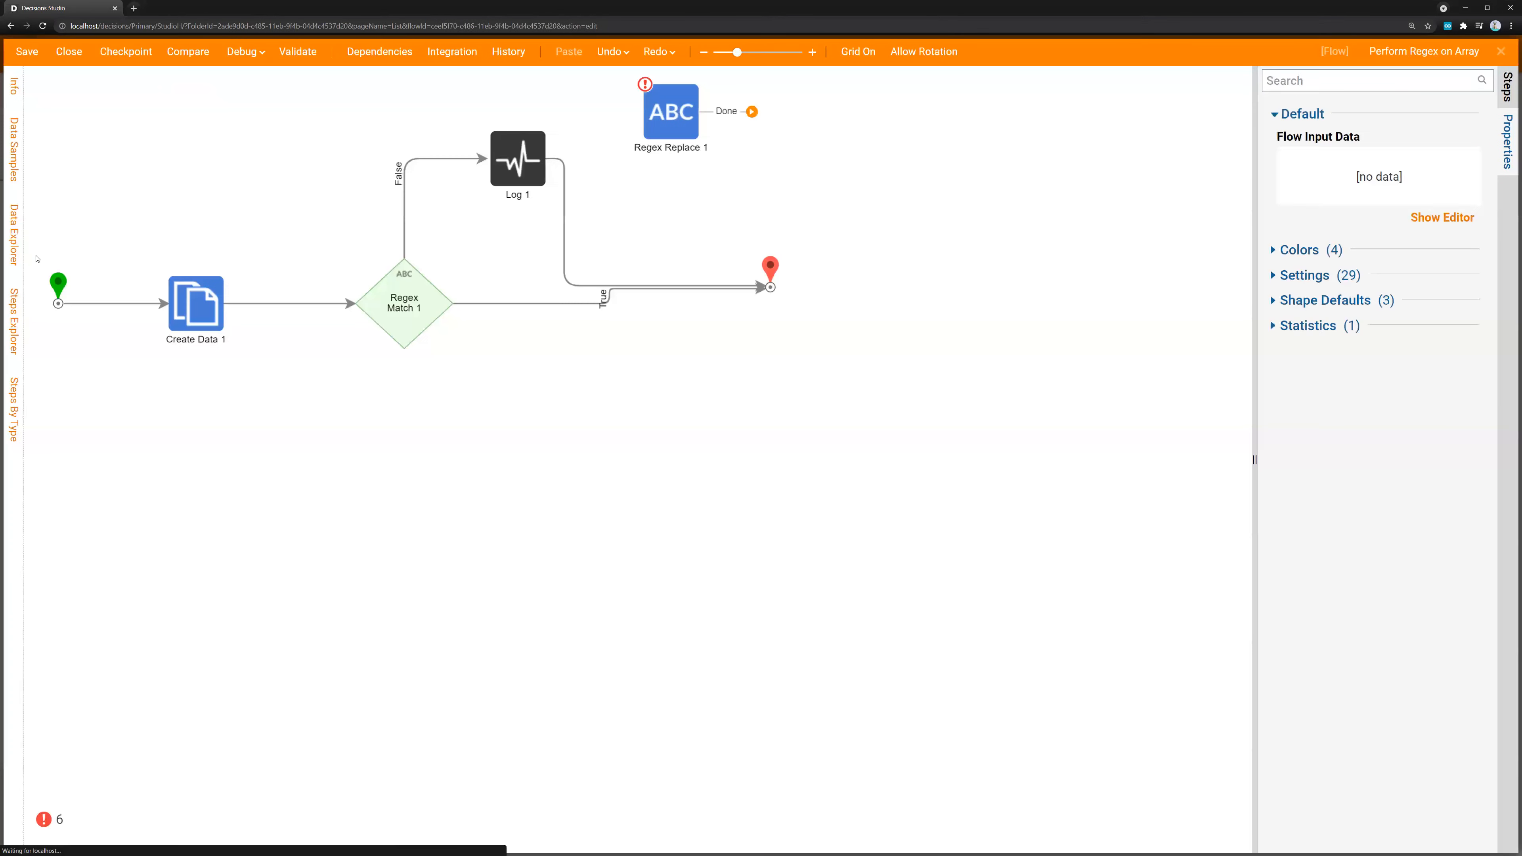
Add a flow input definition of type RegexEvaluationWrapper from the current folder to the start step
click(1484, 323)
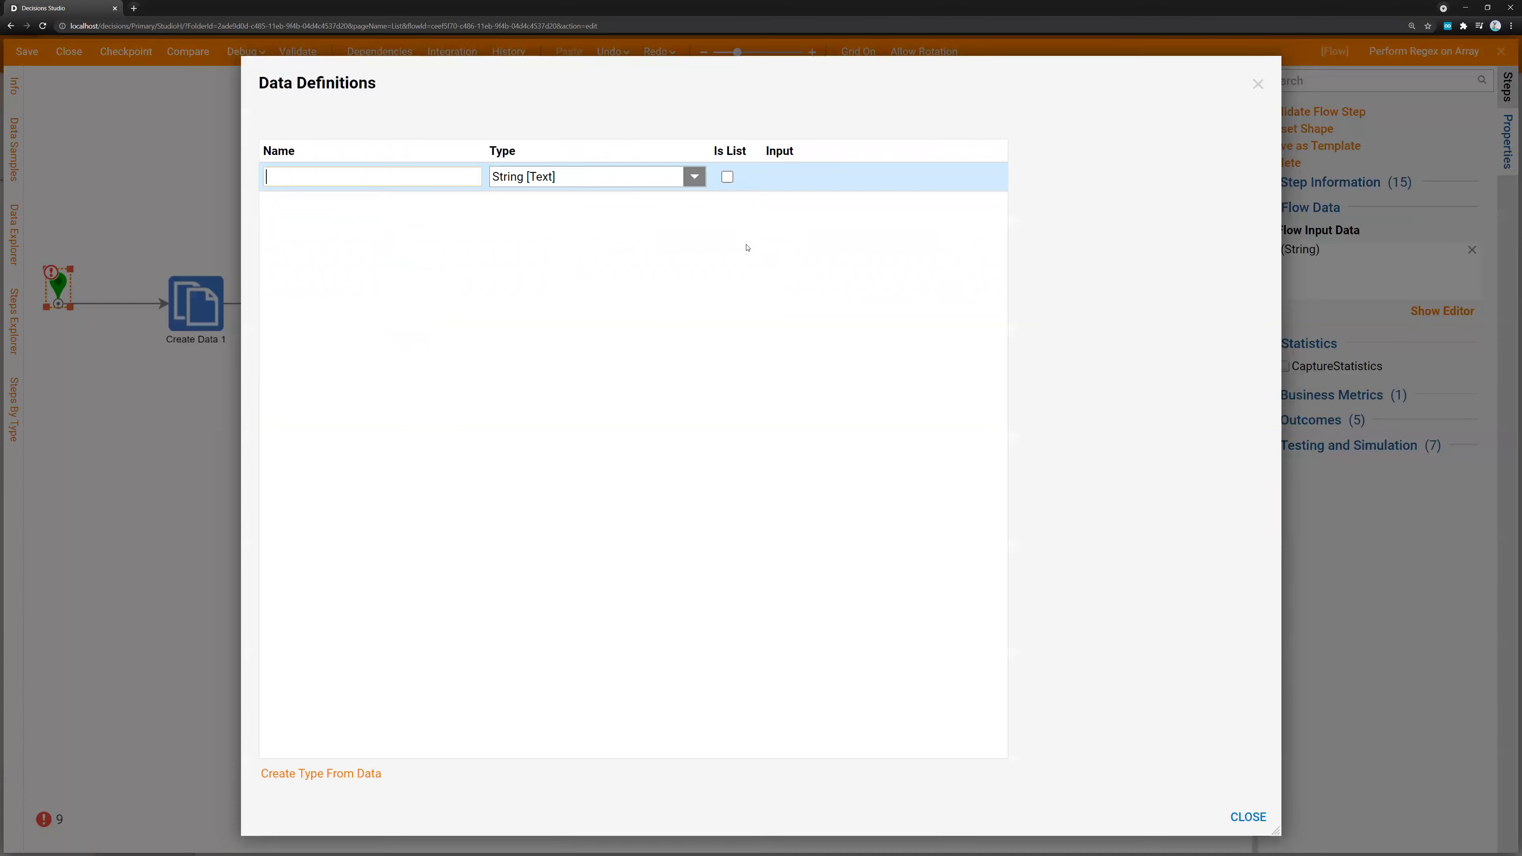
click(694, 177)
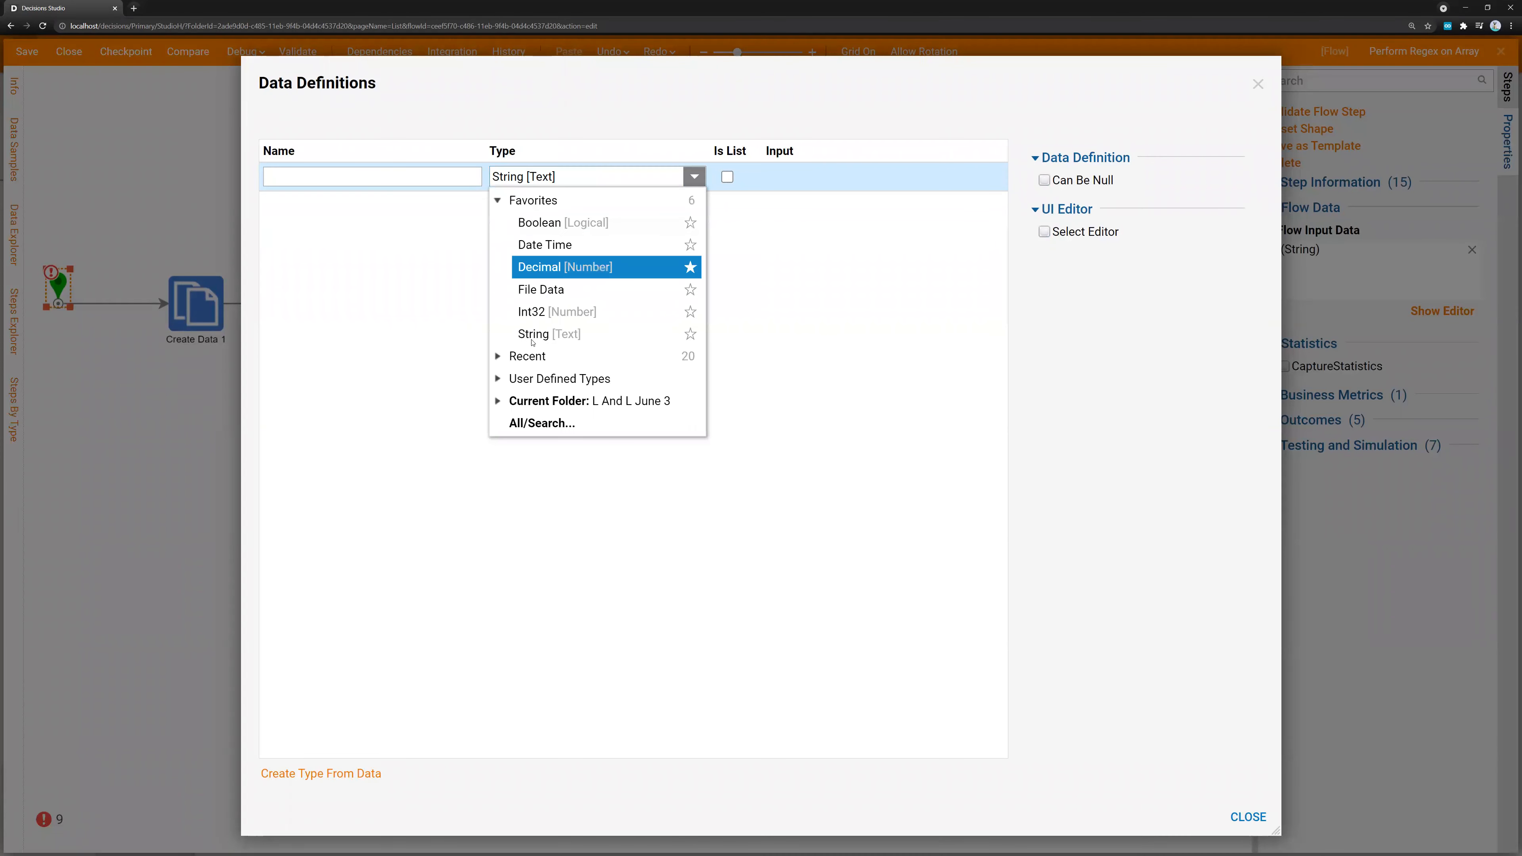
click(496, 378)
click(497, 201)
click(498, 353)
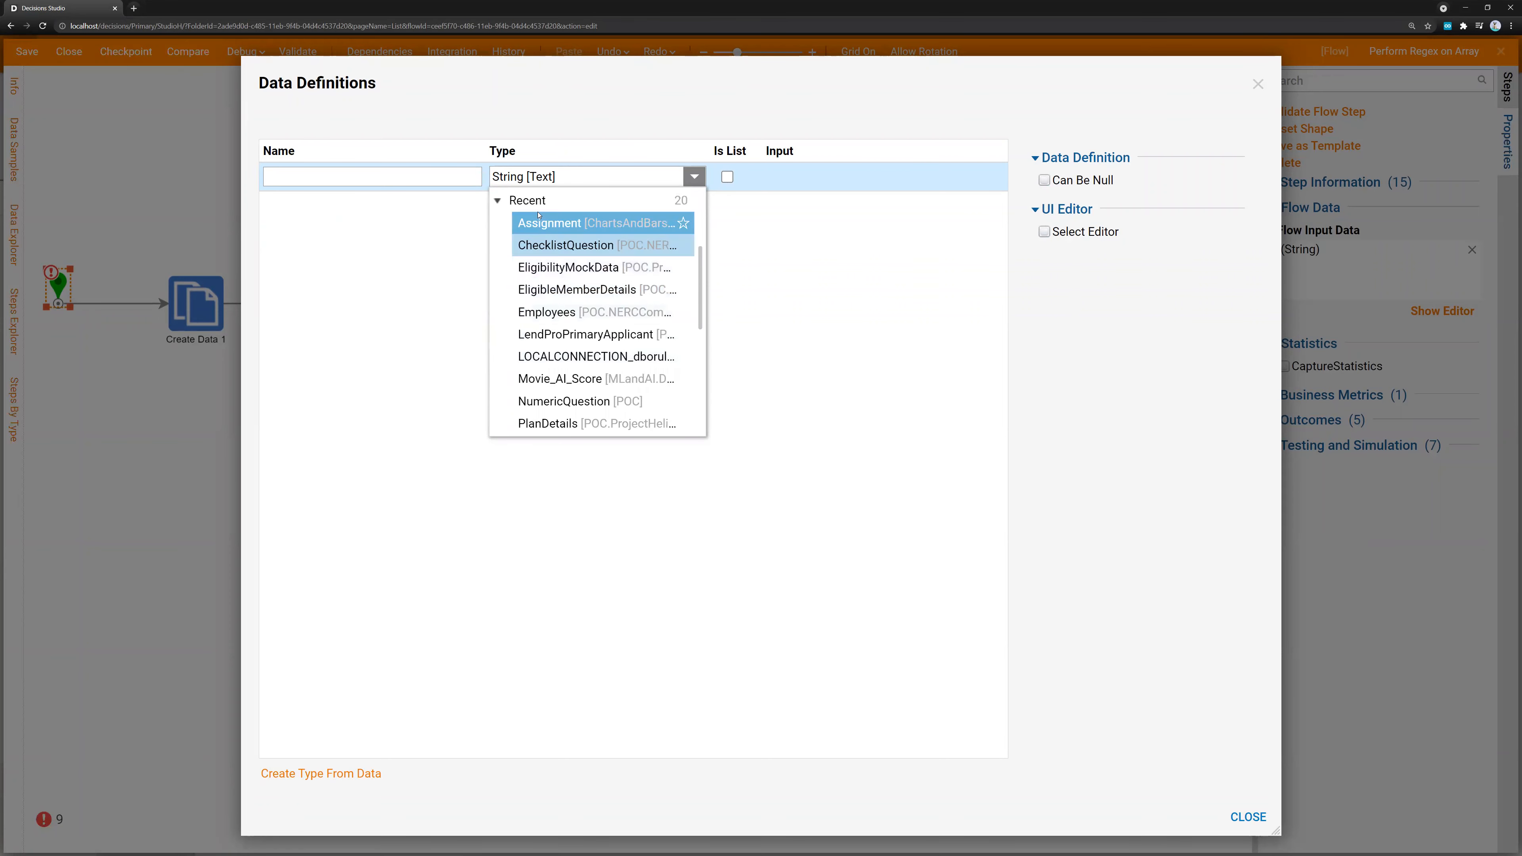
click(497, 202)
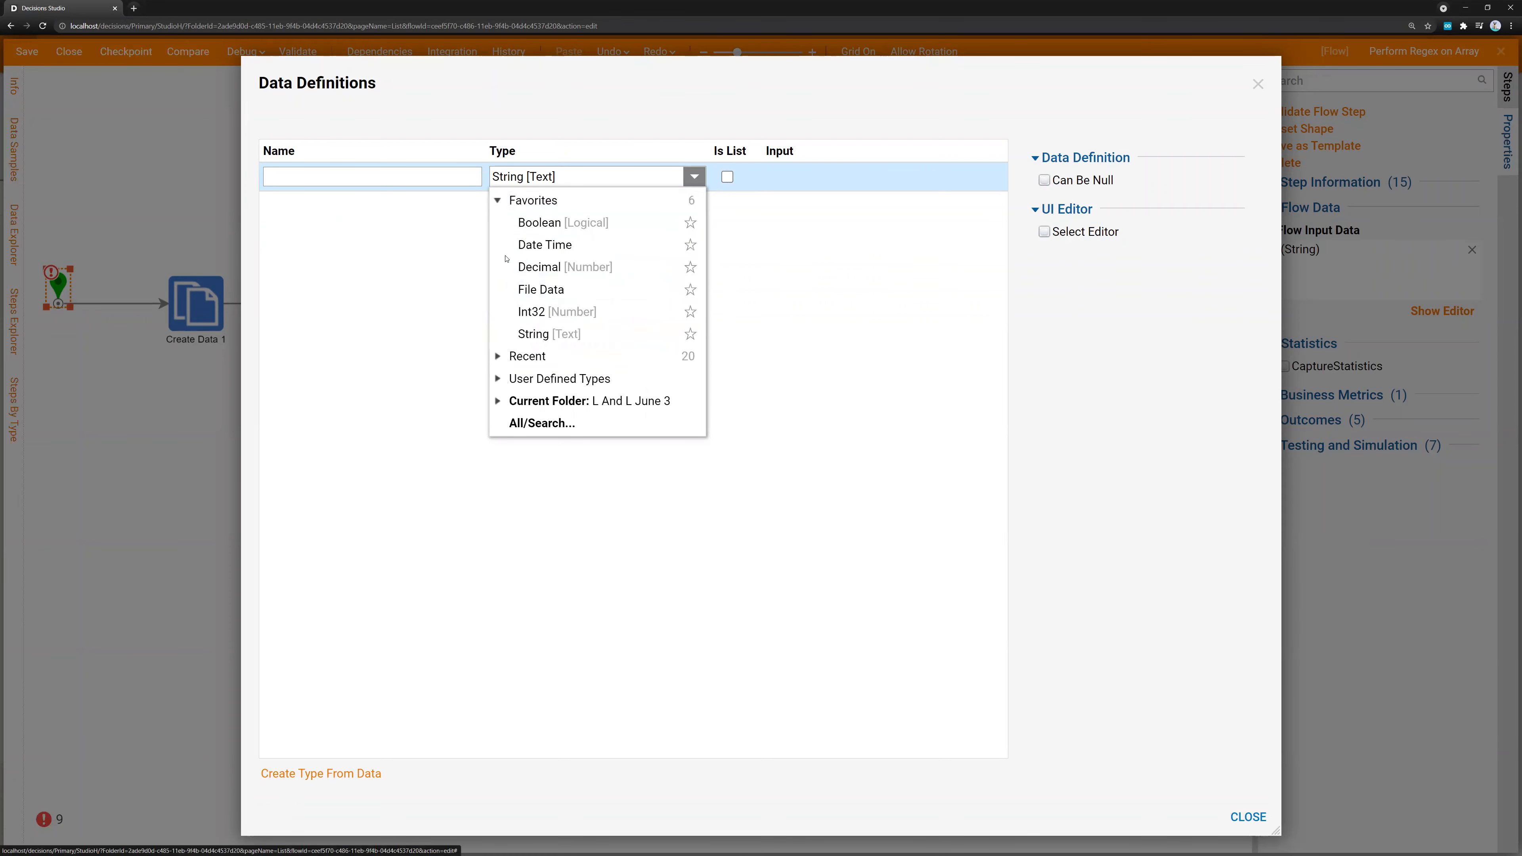
click(498, 400)
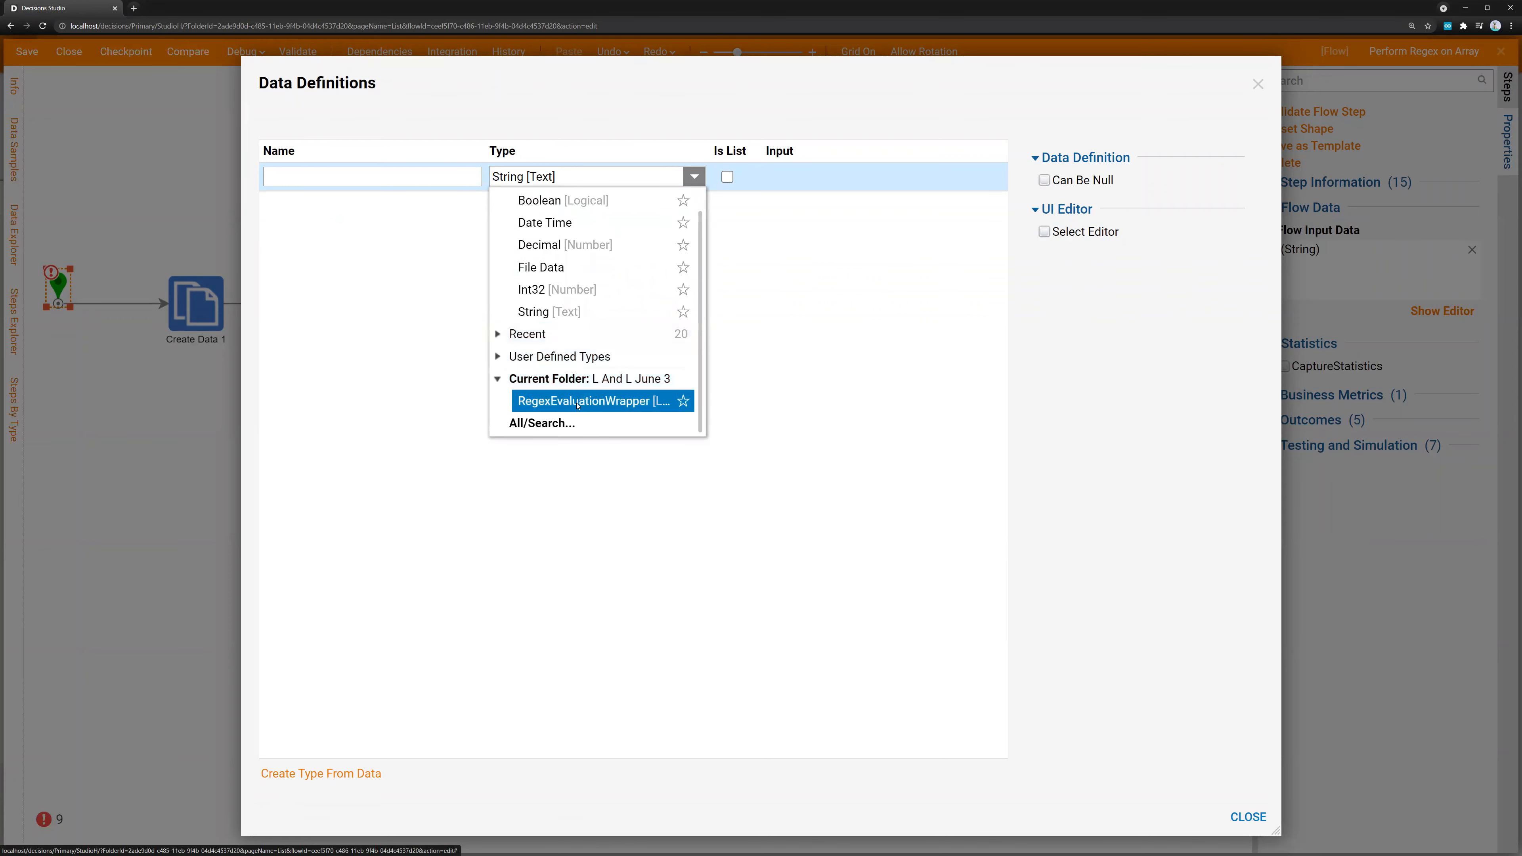
click(577, 401)
Name the RegexEvaluationWrapper flow input ItemWrapper and close the data definitions
click(405, 178)
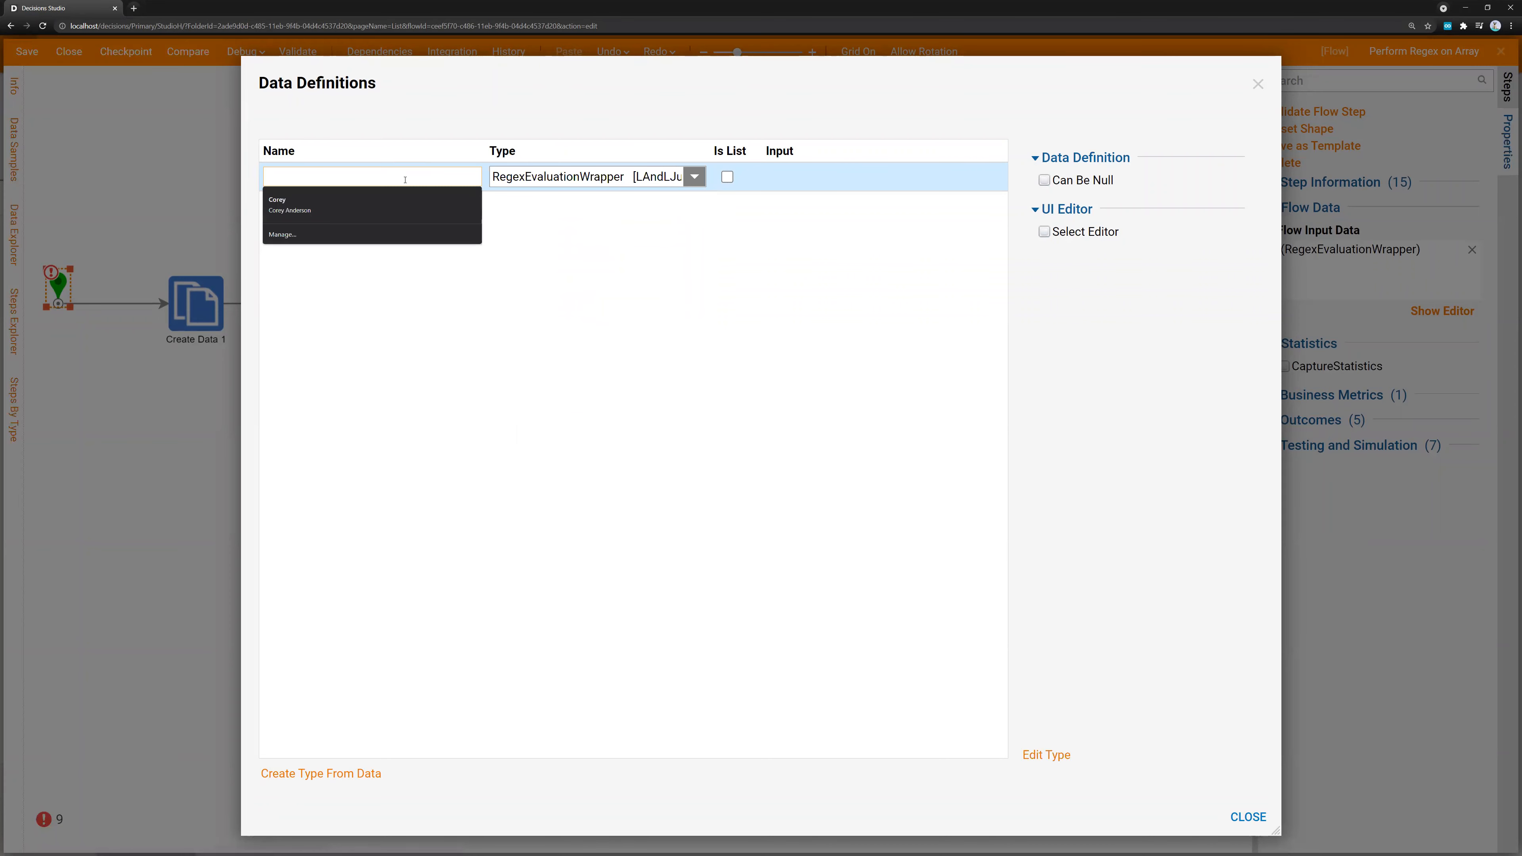
text(Item)
text(Wrapper)
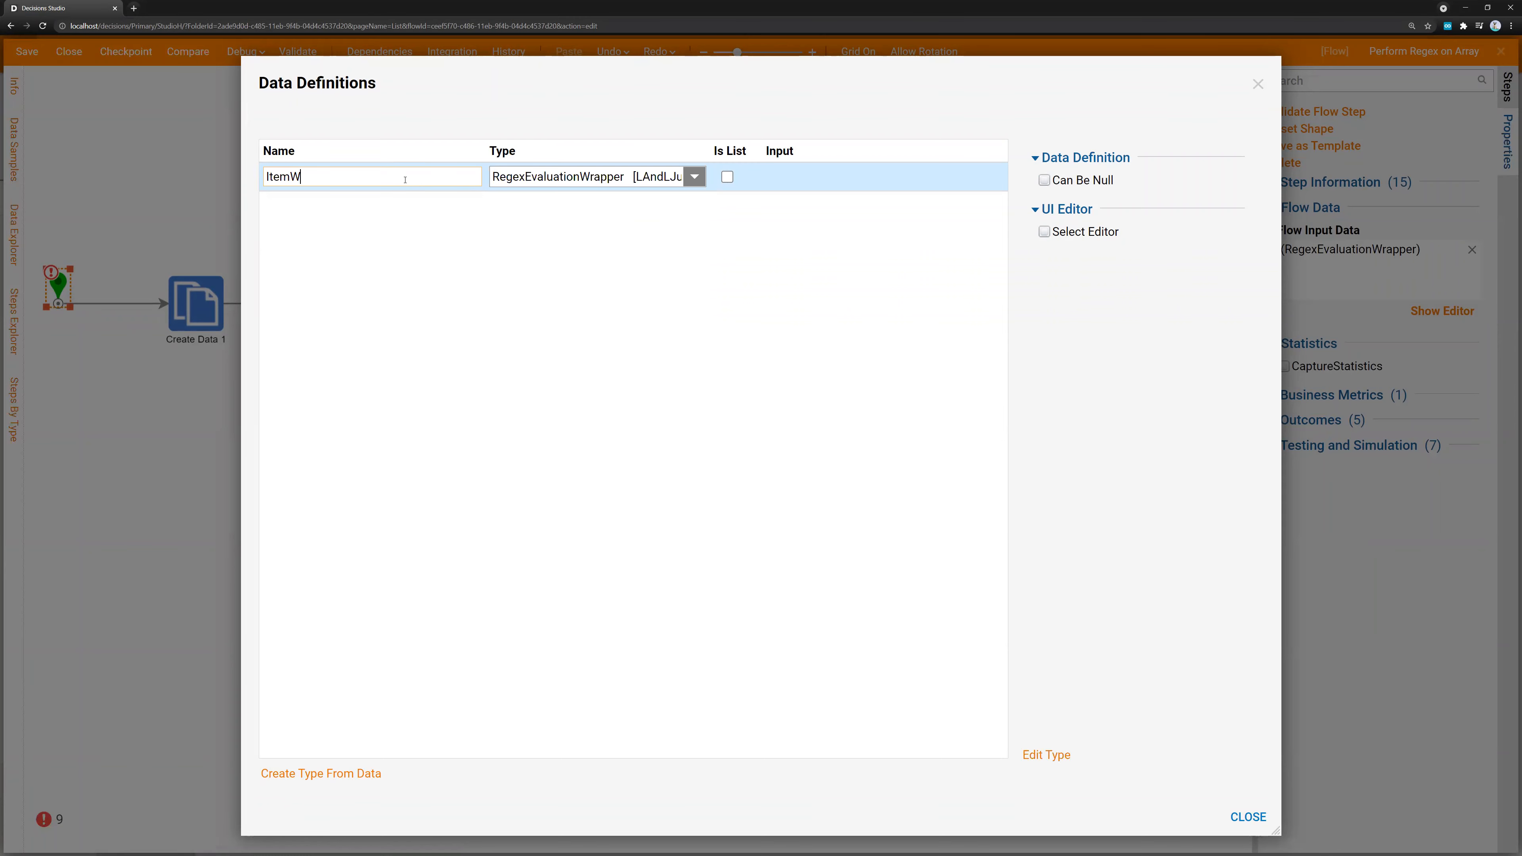
key(Tab)
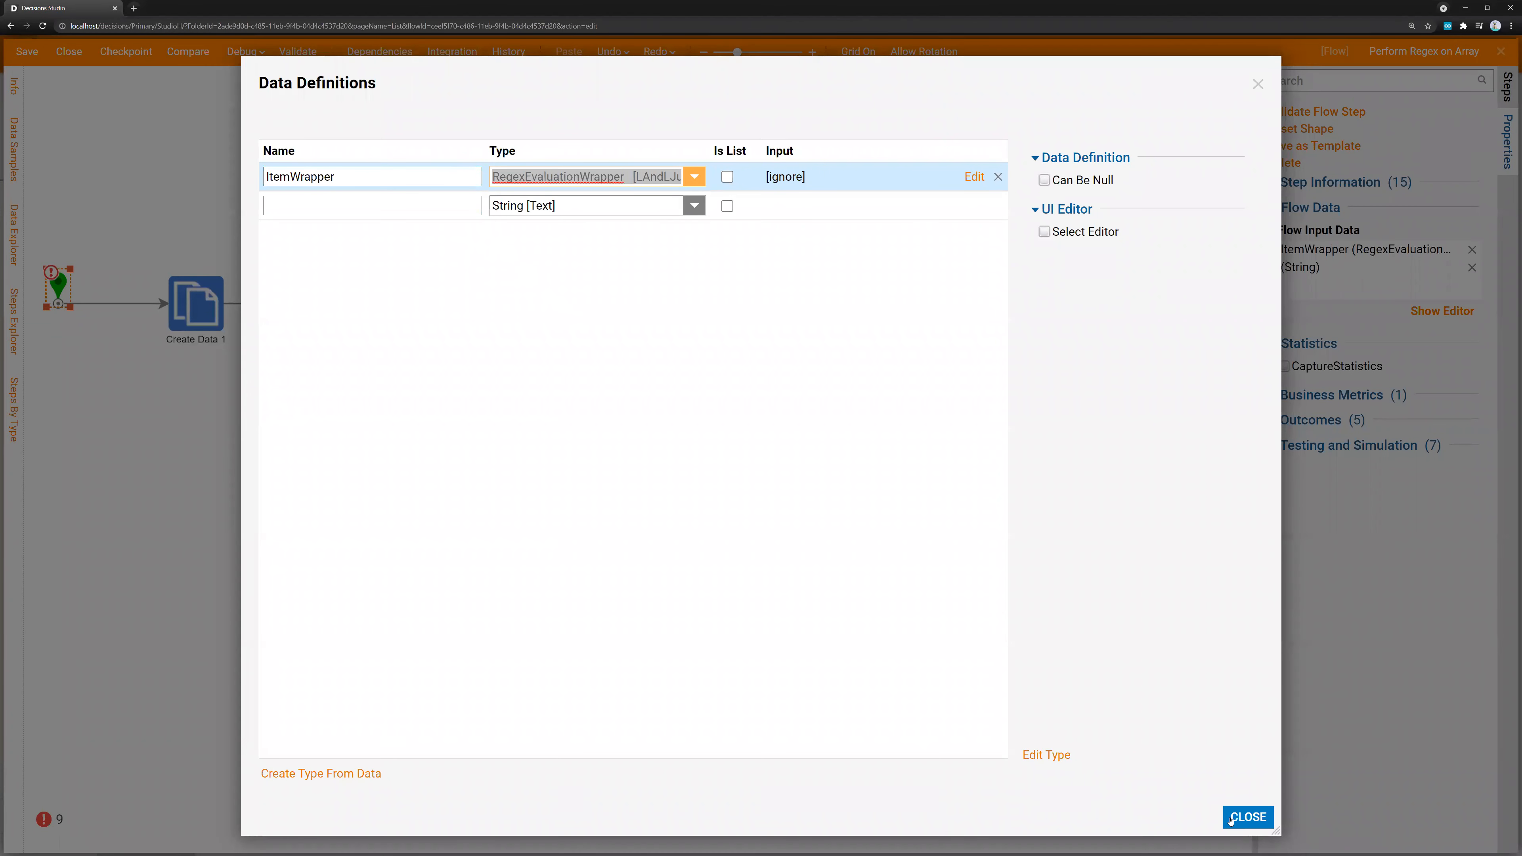
click(1248, 816)
Delete the Create Data 1 step and map Regex Match 1's Input to ItemWrapper.Value
click(191, 319)
key(Delete)
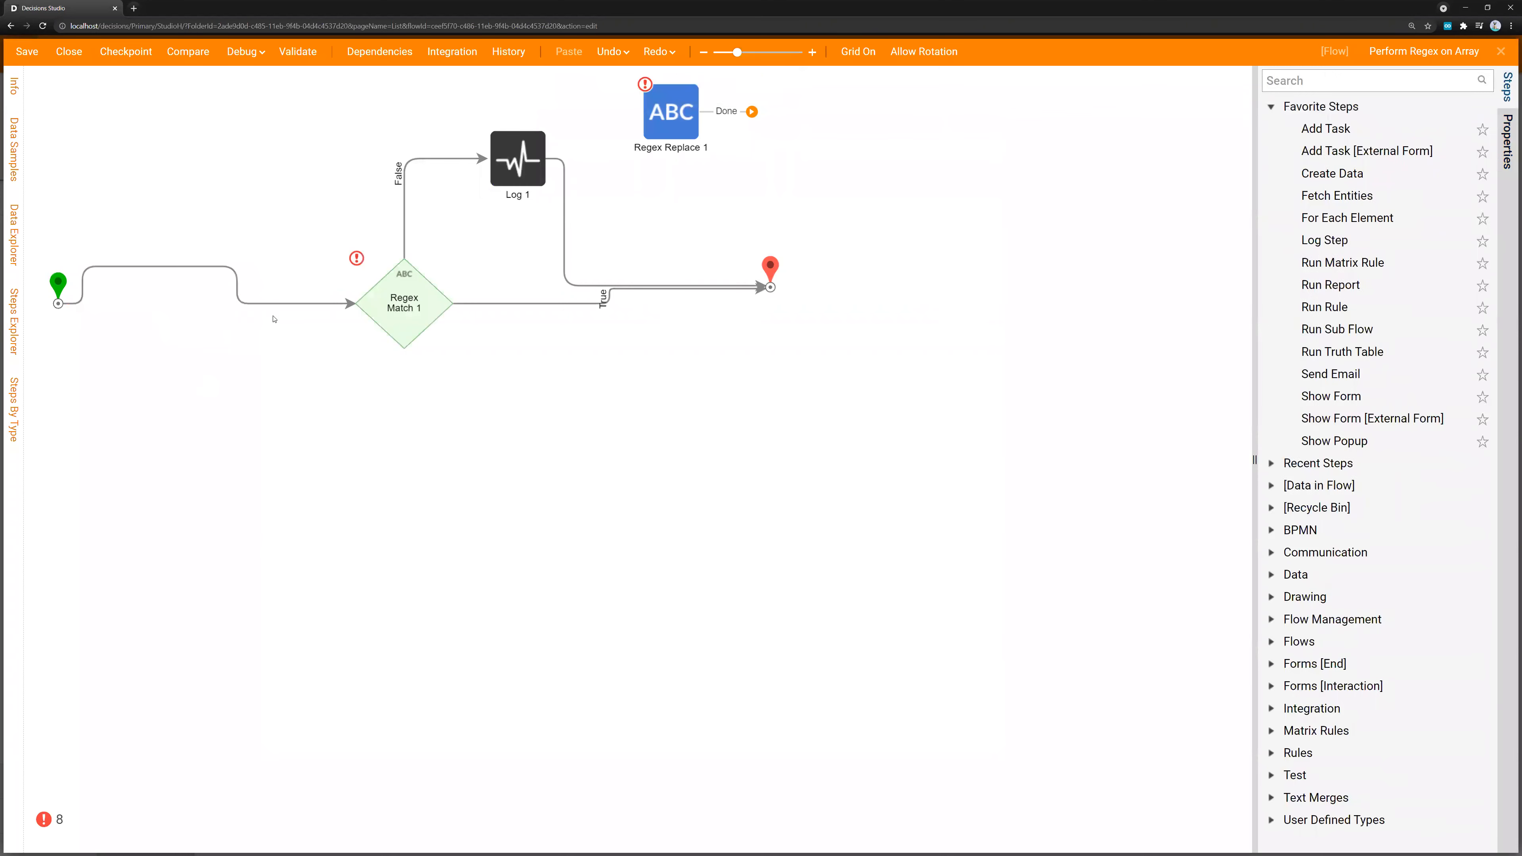
click(419, 314)
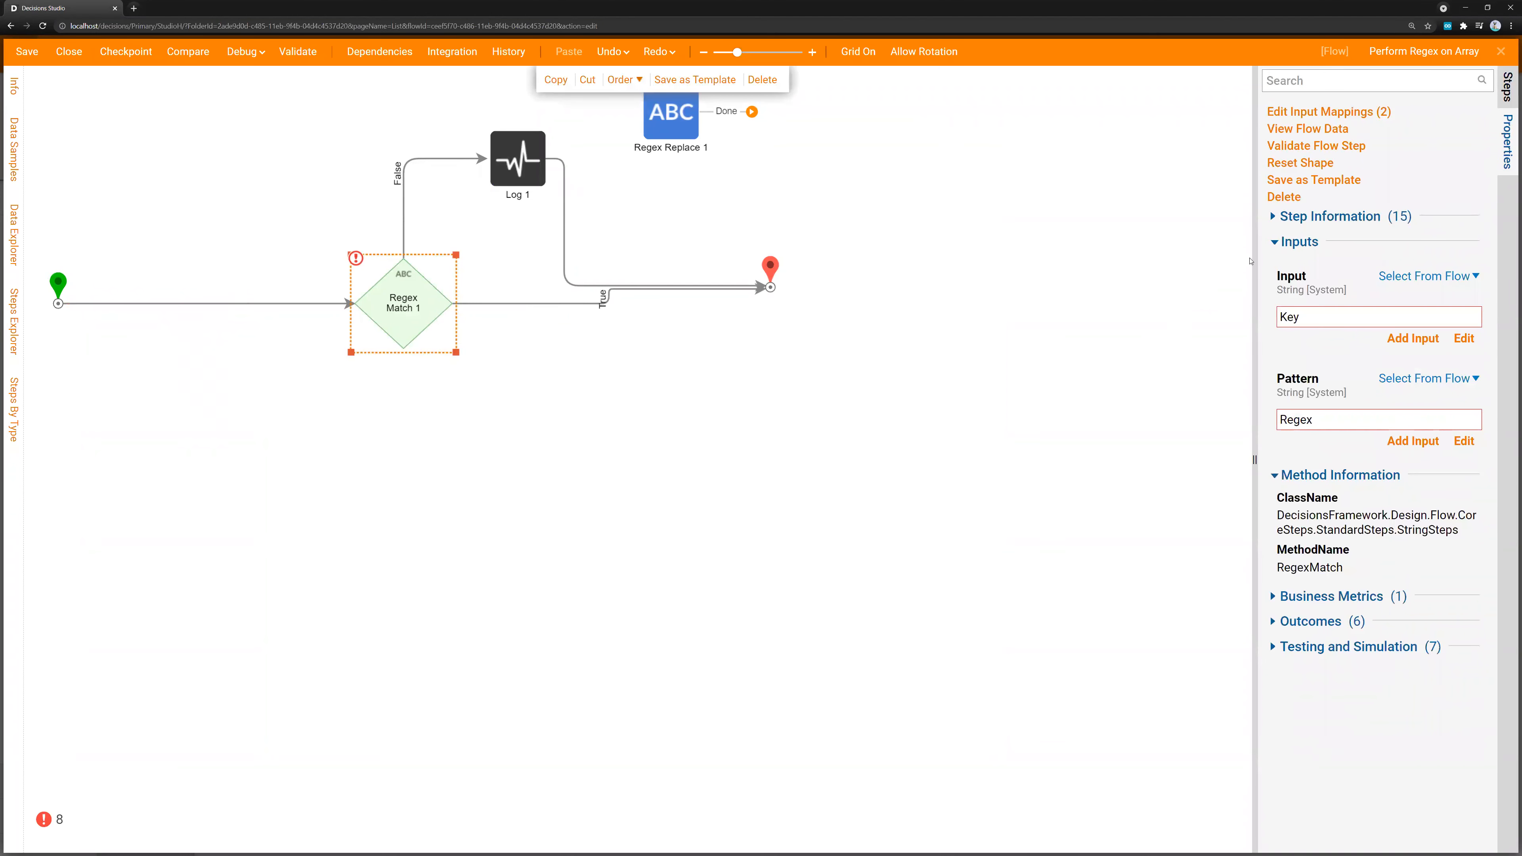
click(1469, 337)
click(1114, 228)
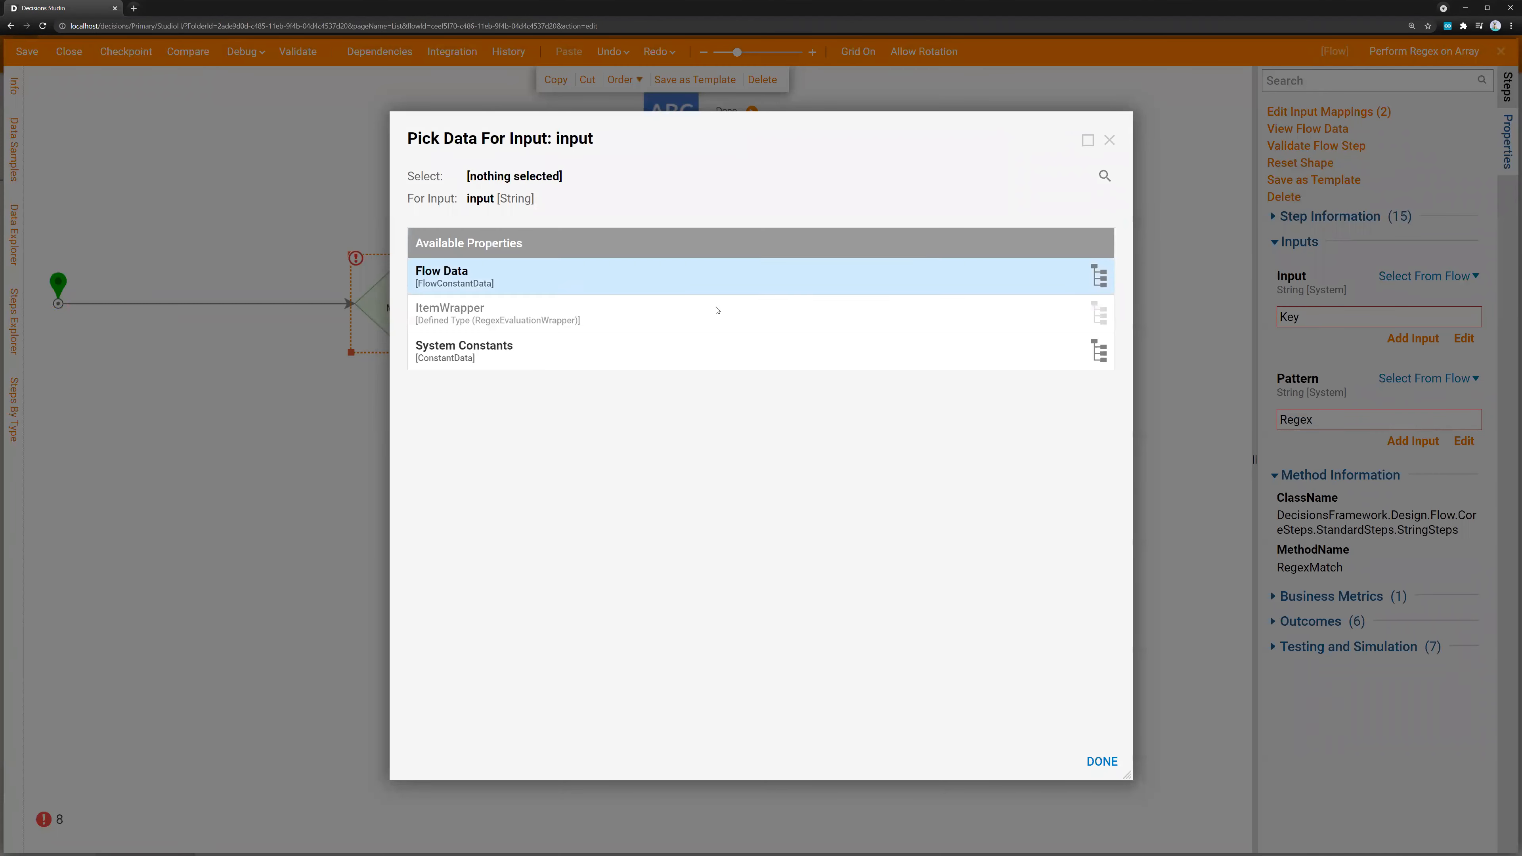
click(560, 316)
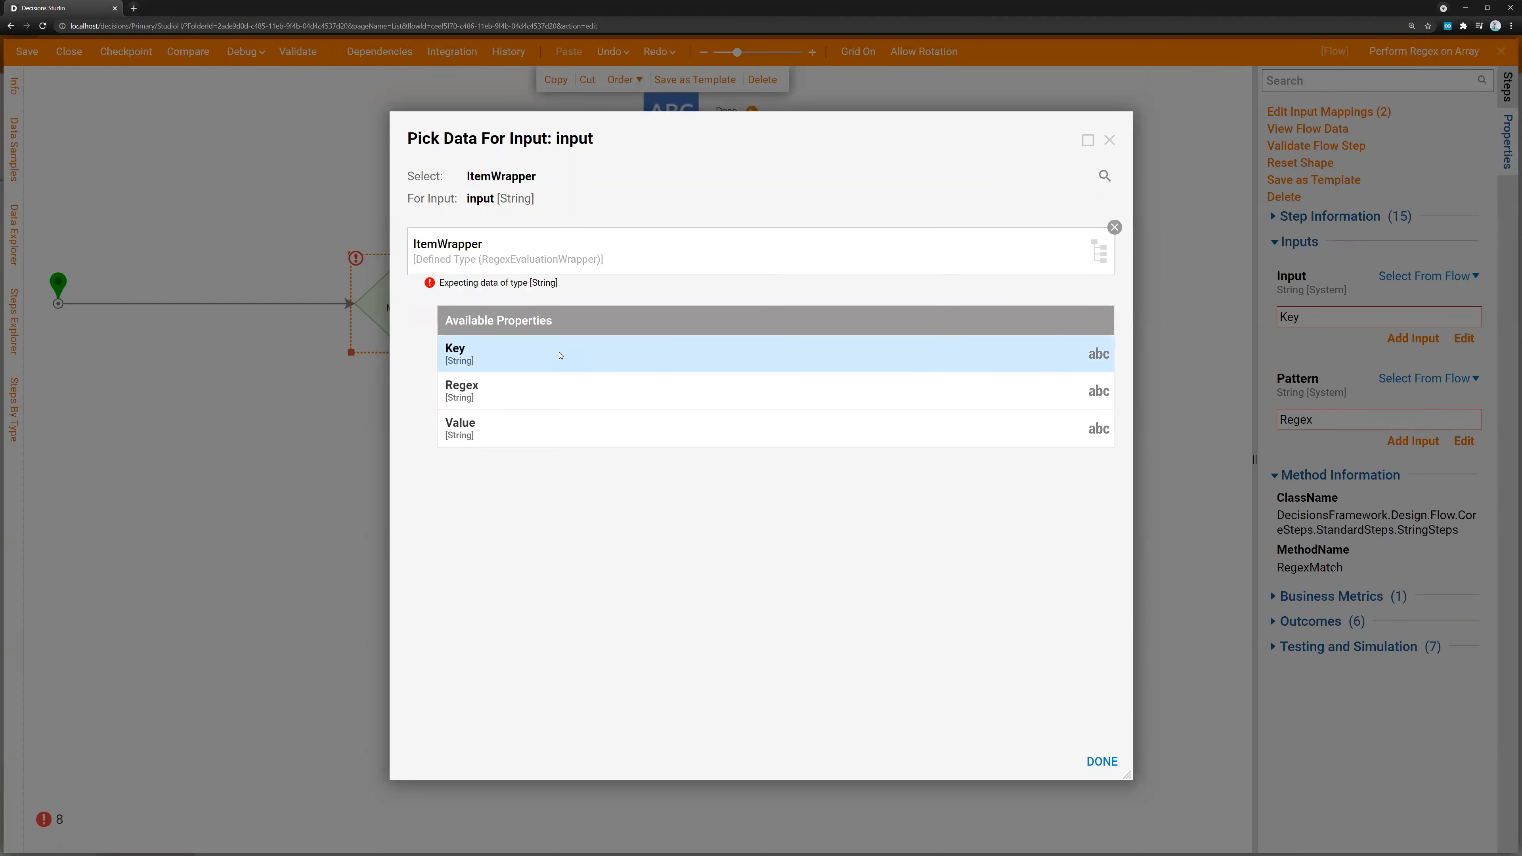
click(497, 434)
click(1101, 760)
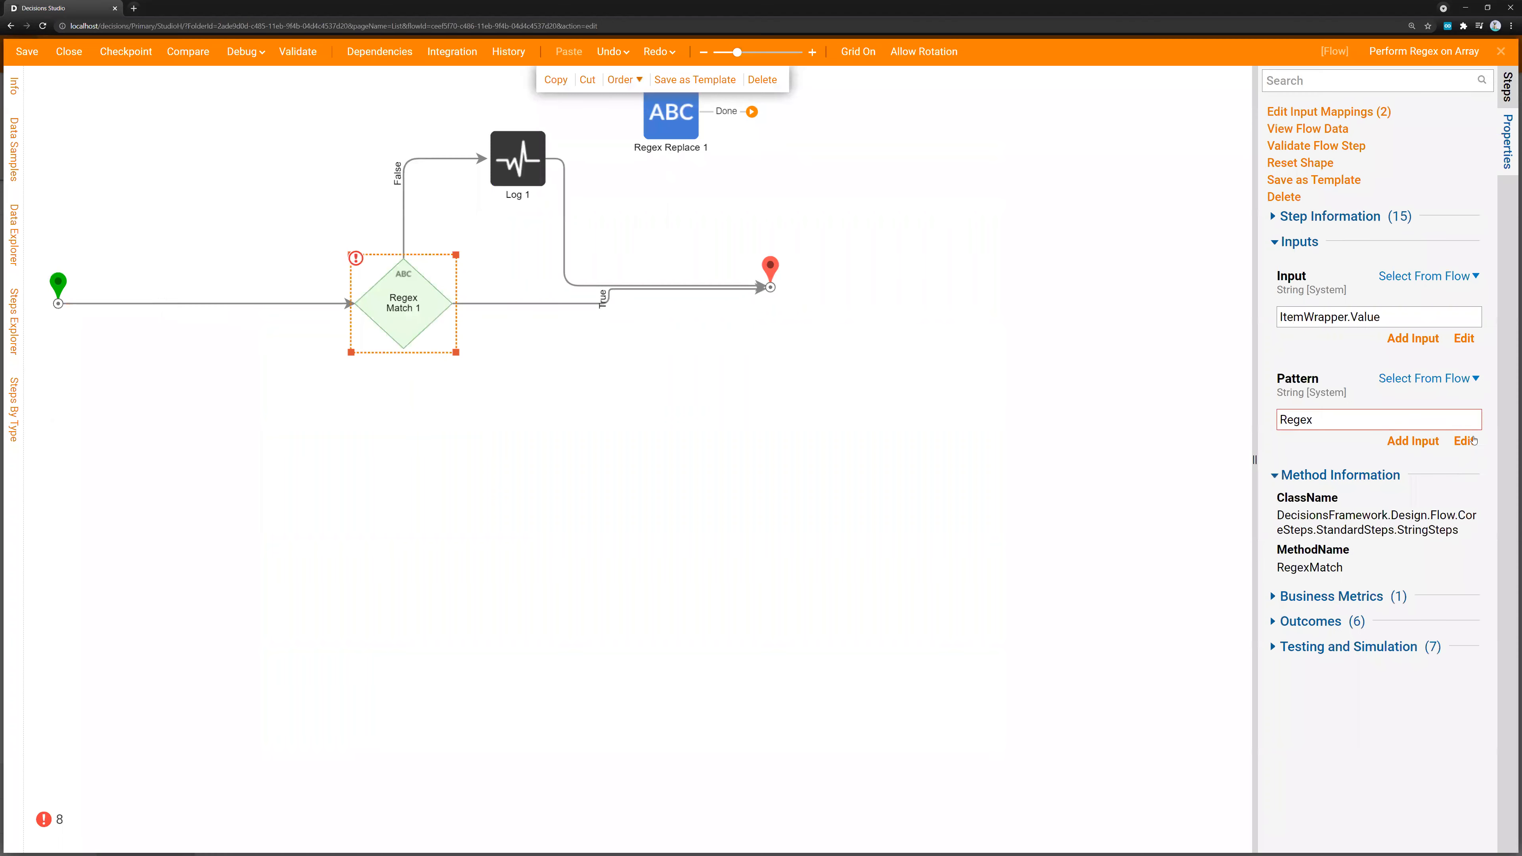
Map Regex Match 1's Pattern input to ItemWrapper.Regex
click(1463, 442)
click(1114, 228)
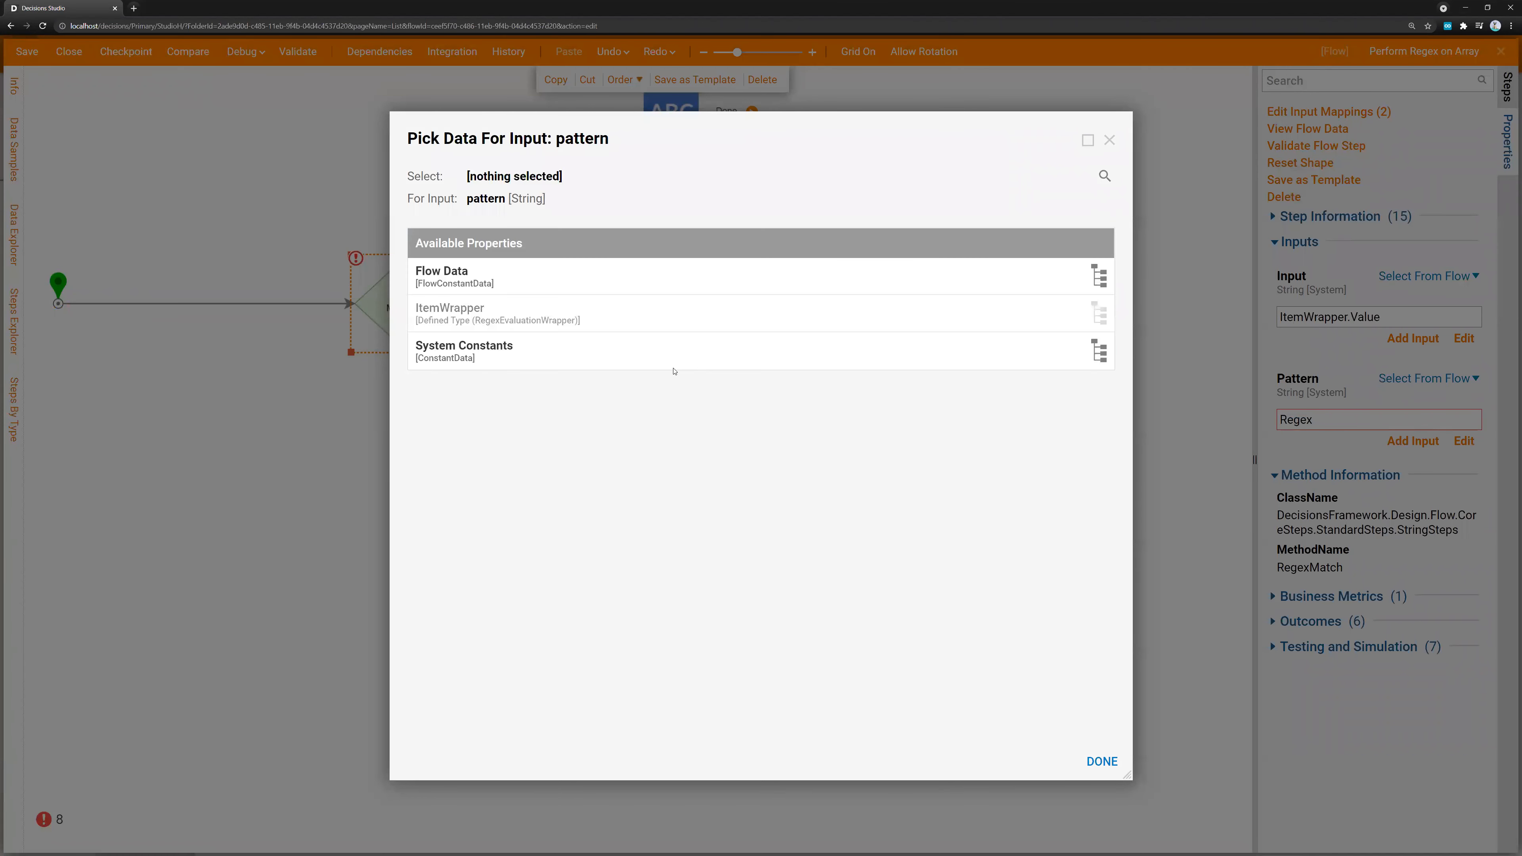
click(550, 318)
click(517, 394)
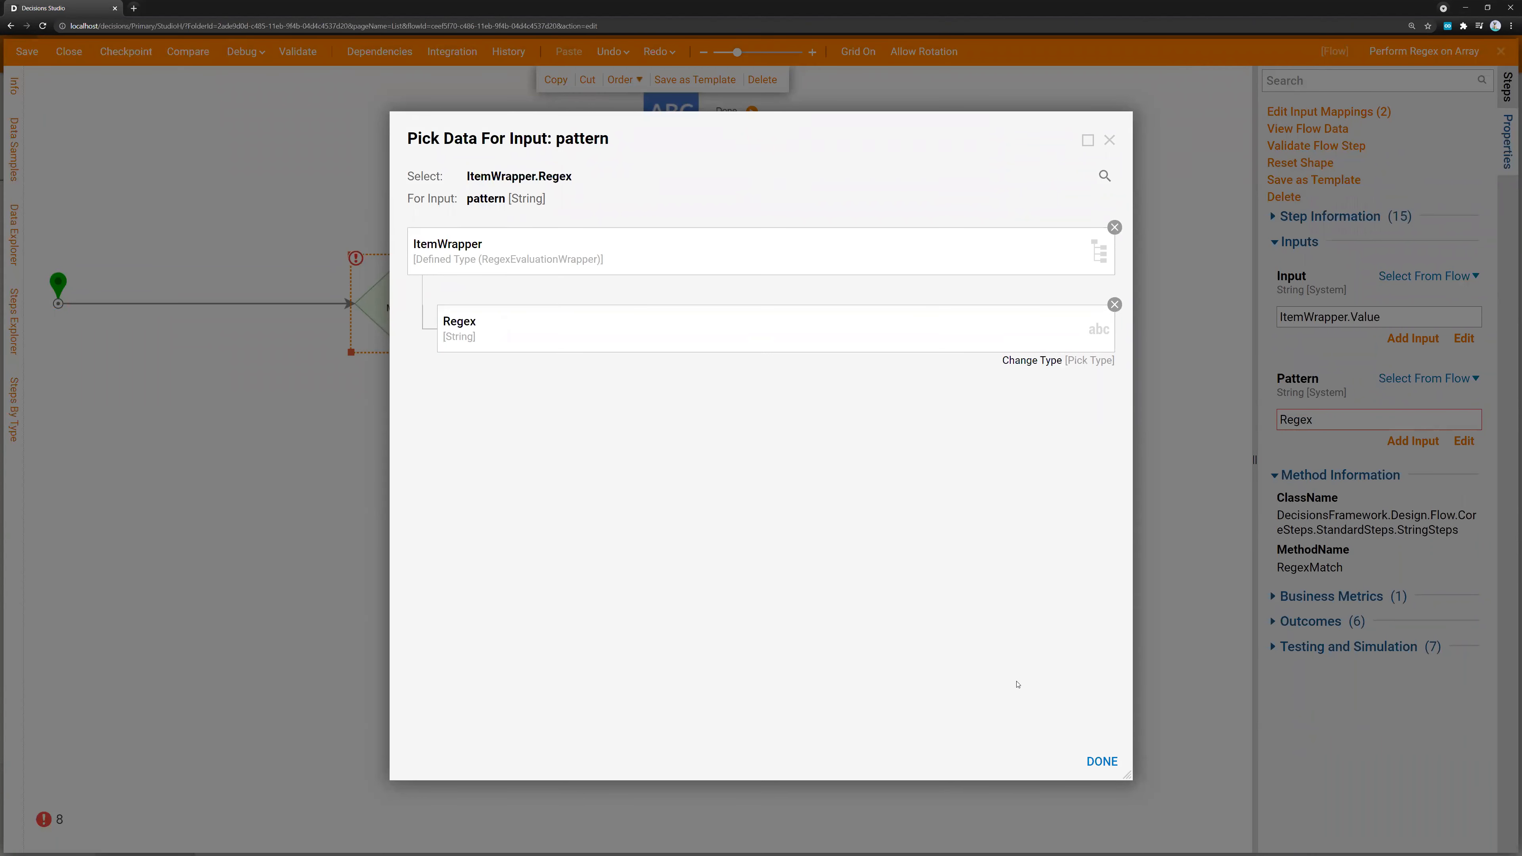
click(1101, 761)
Shift the end step closer to Regex Match 1, then save and close the Perform Regex on Array flow
drag(770, 273, 729, 278)
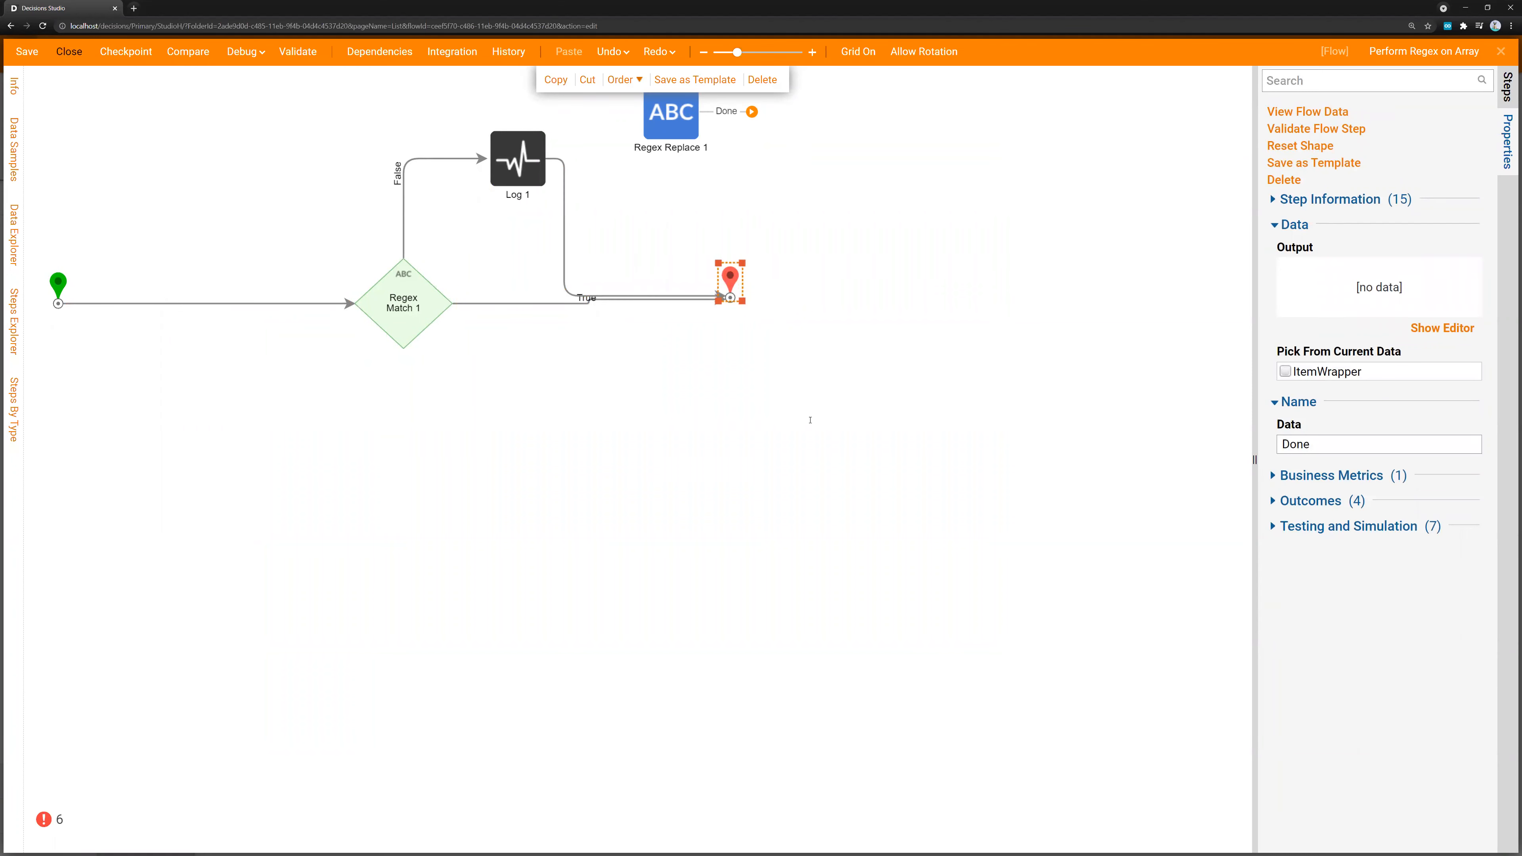
click(69, 51)
click(901, 537)
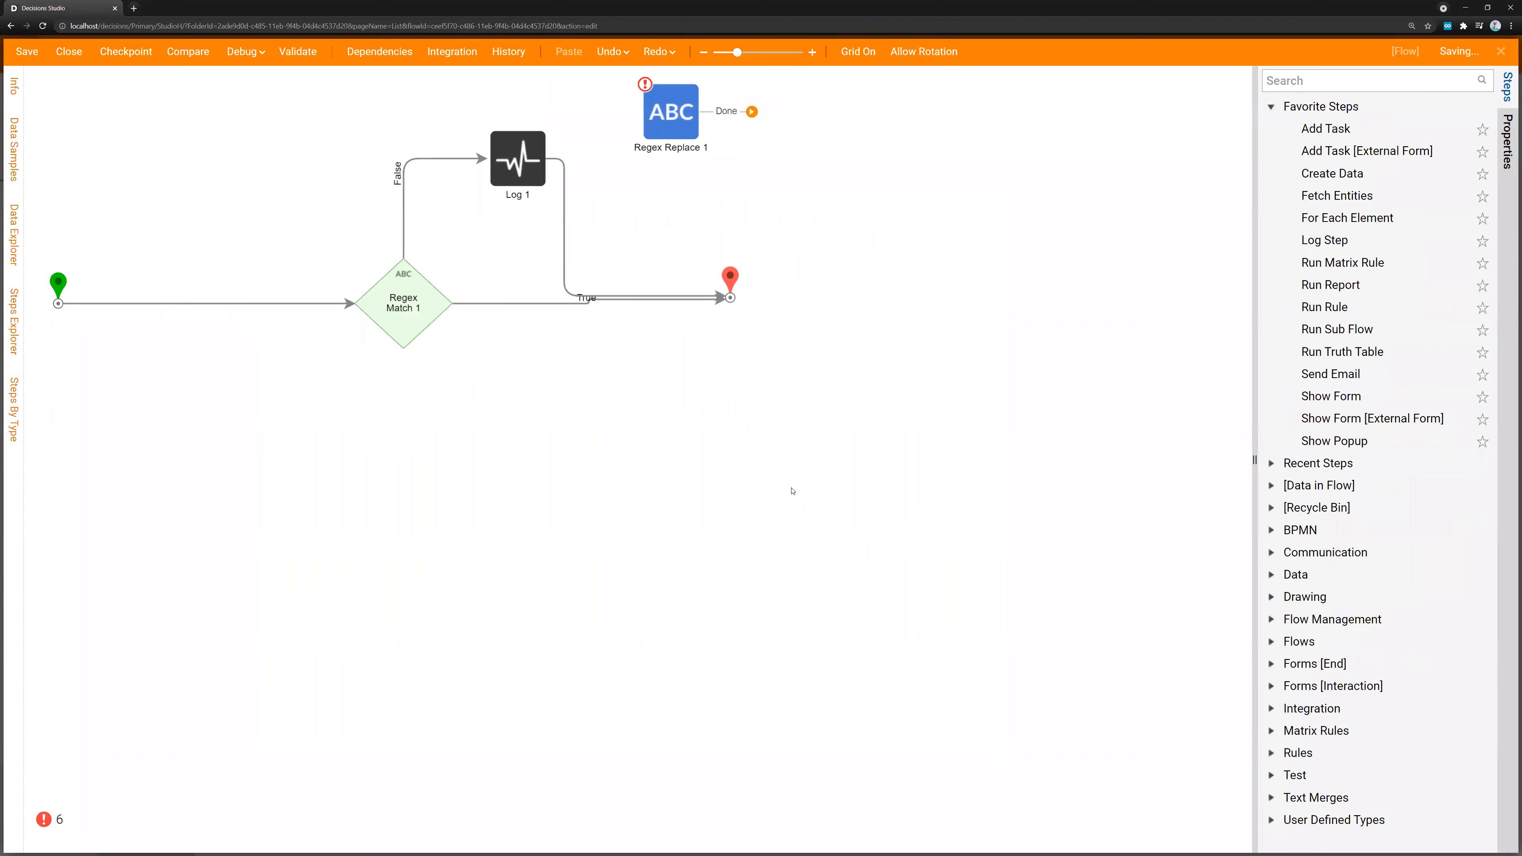
Loop the Perform Regex on Array step back to ForEach Step 1 and map its Item Wrapper input to Item
drag(531, 112, 288, 113)
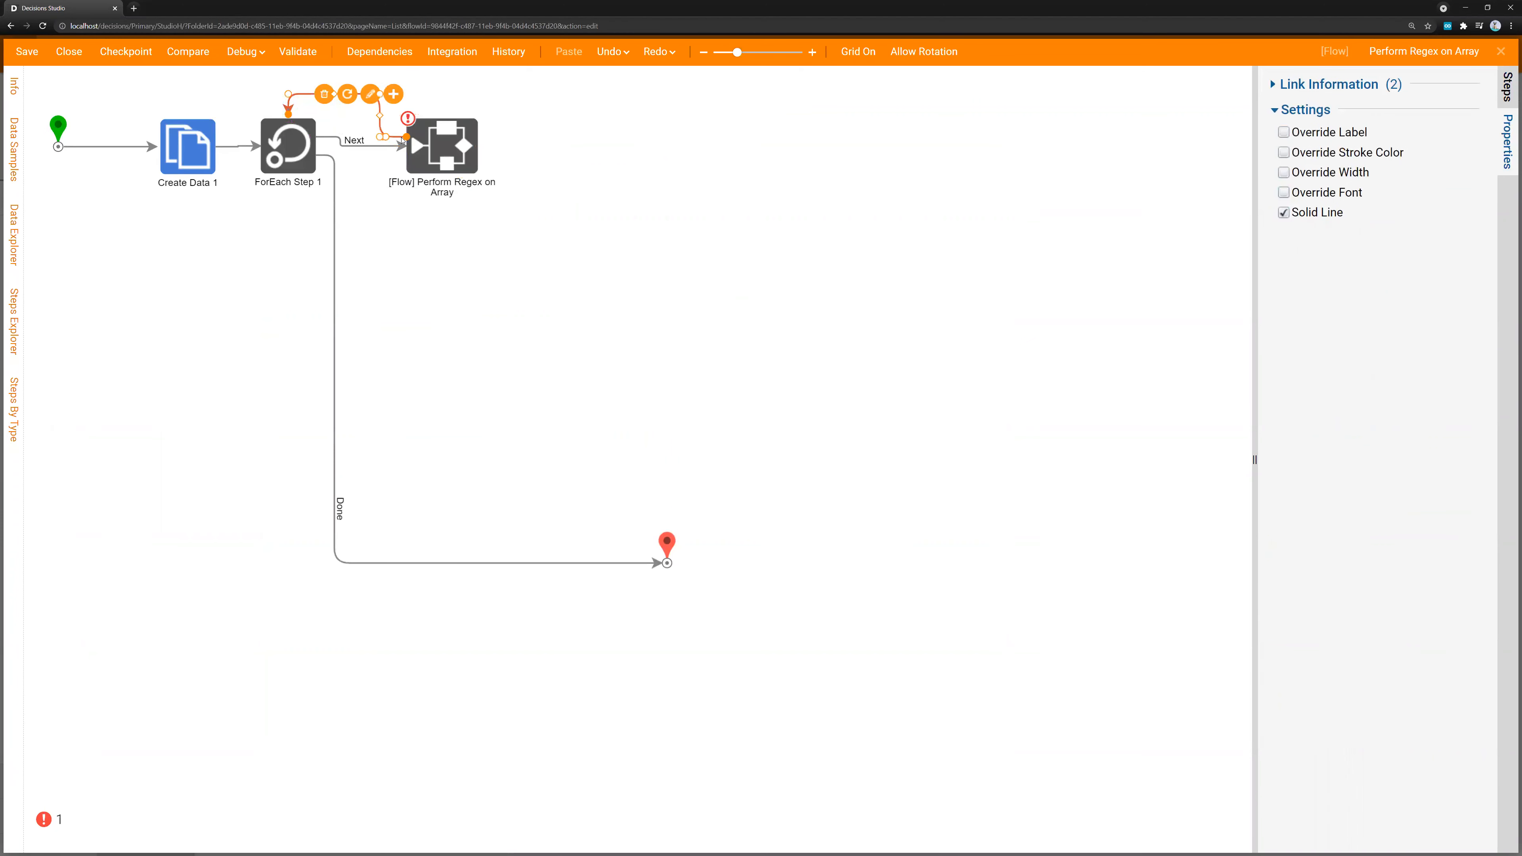
click(465, 146)
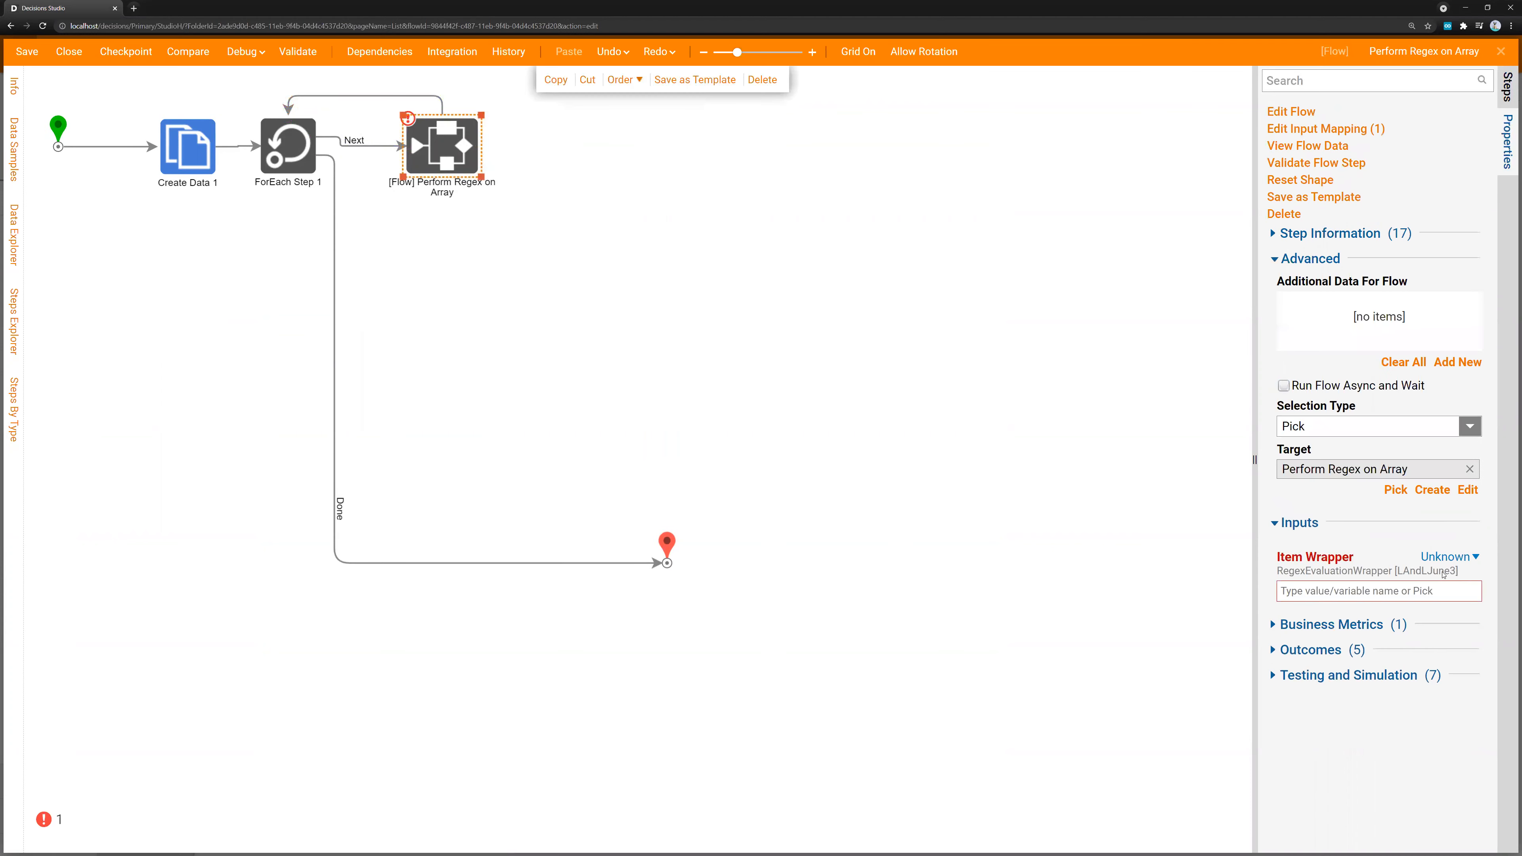
click(1423, 591)
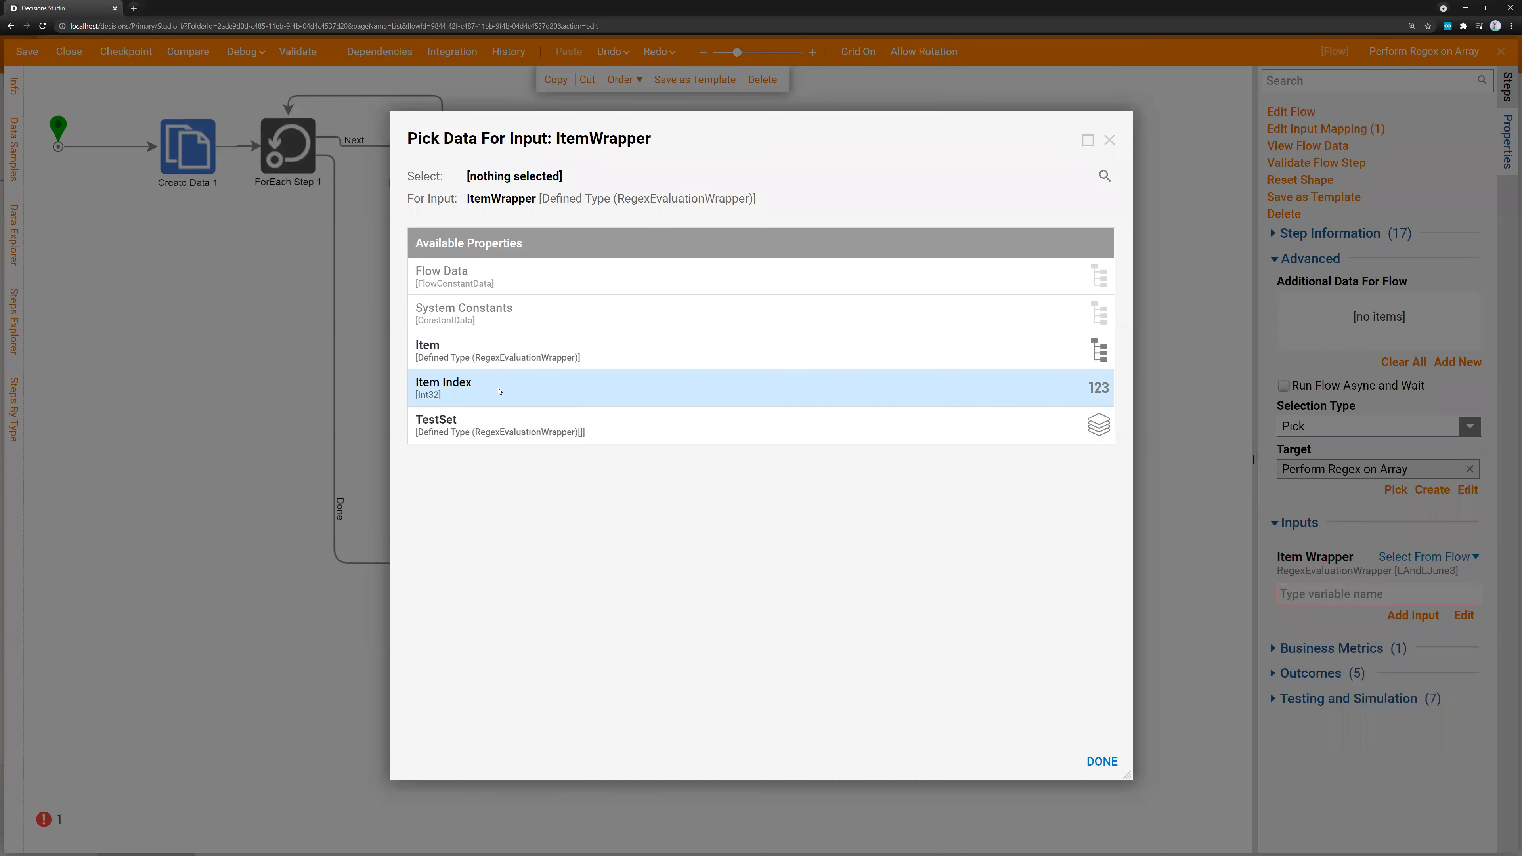
click(498, 359)
click(1102, 761)
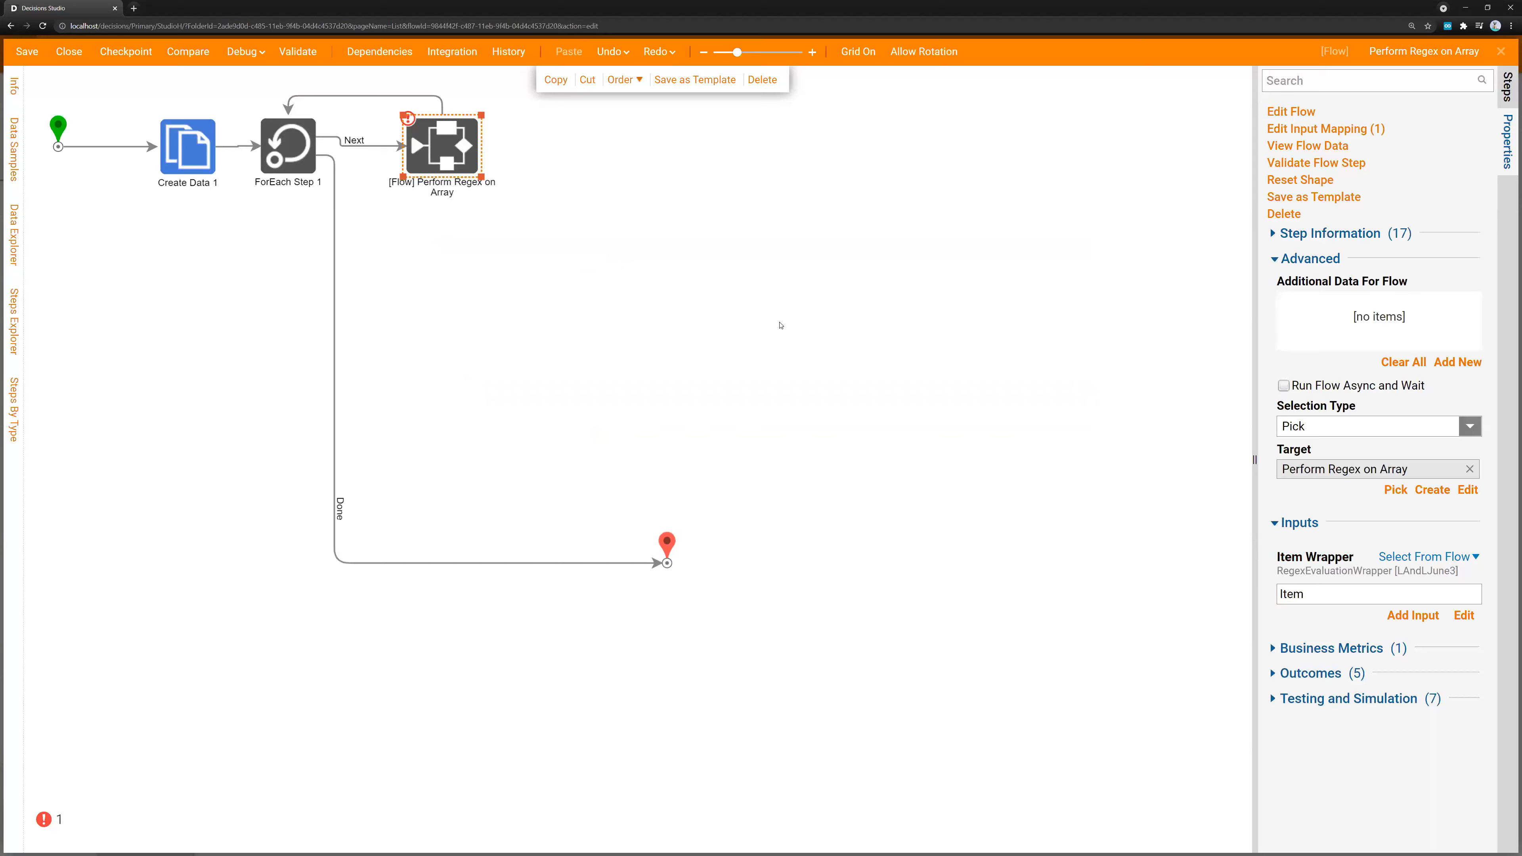
Run Flow 1 in the debugger
click(469, 246)
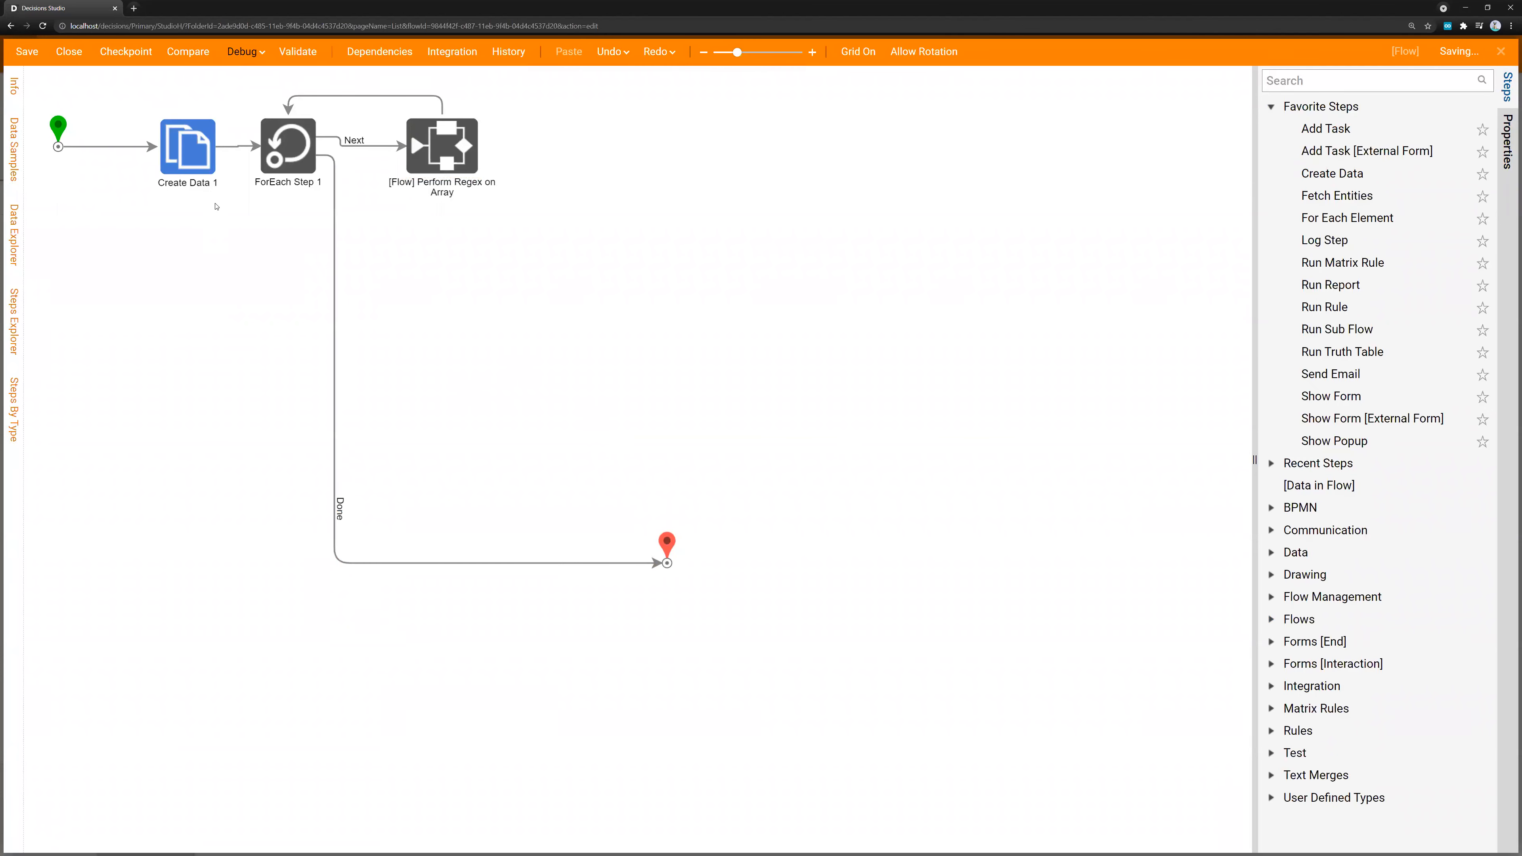
click(242, 51)
click(970, 441)
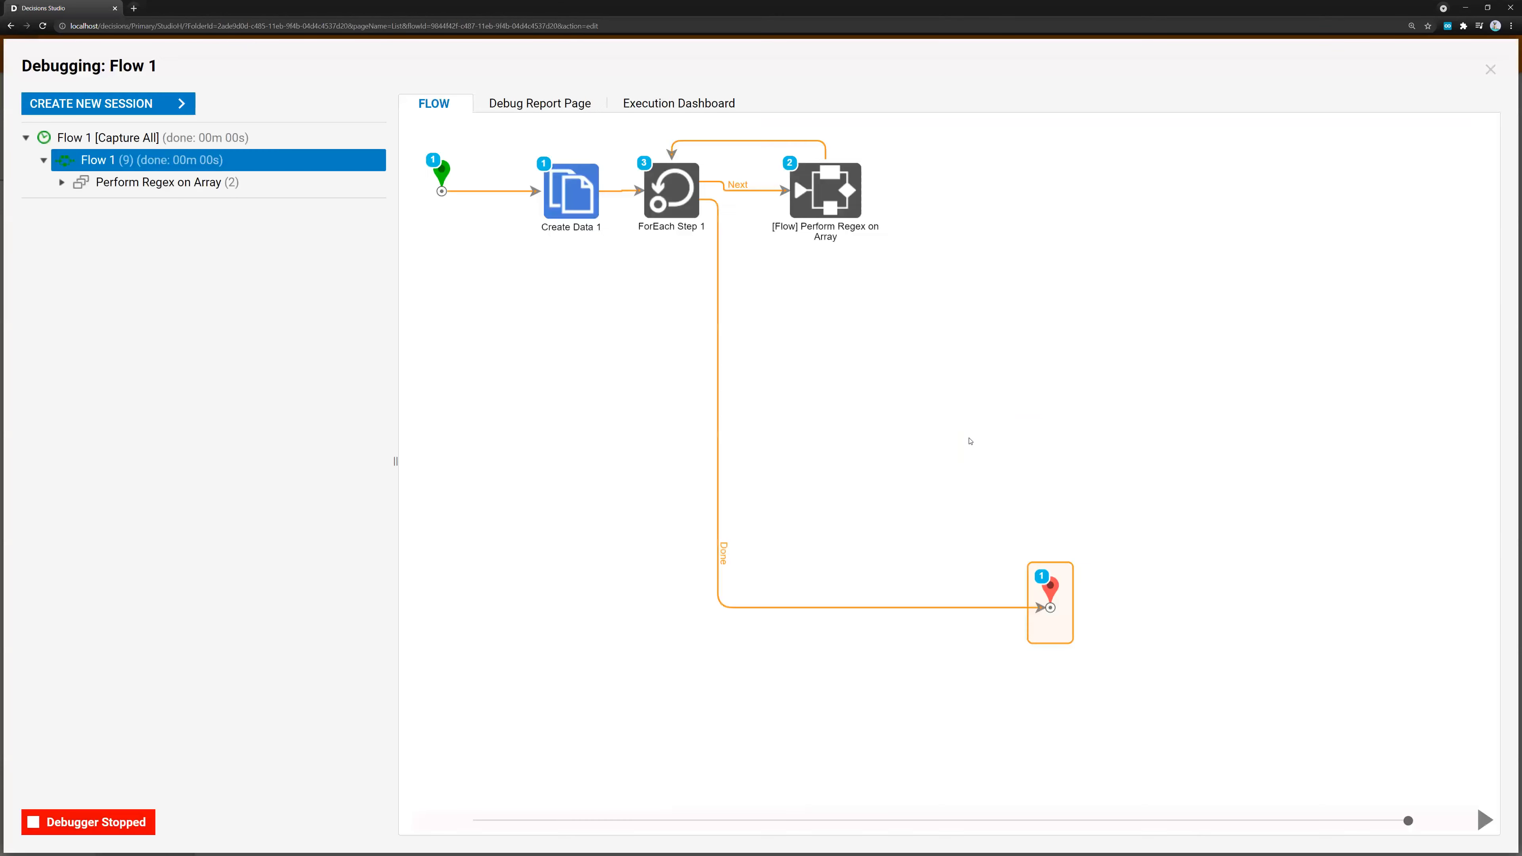
Examine the first Perform Regex on Array run and view Regex Match 1's input and output data
click(61, 181)
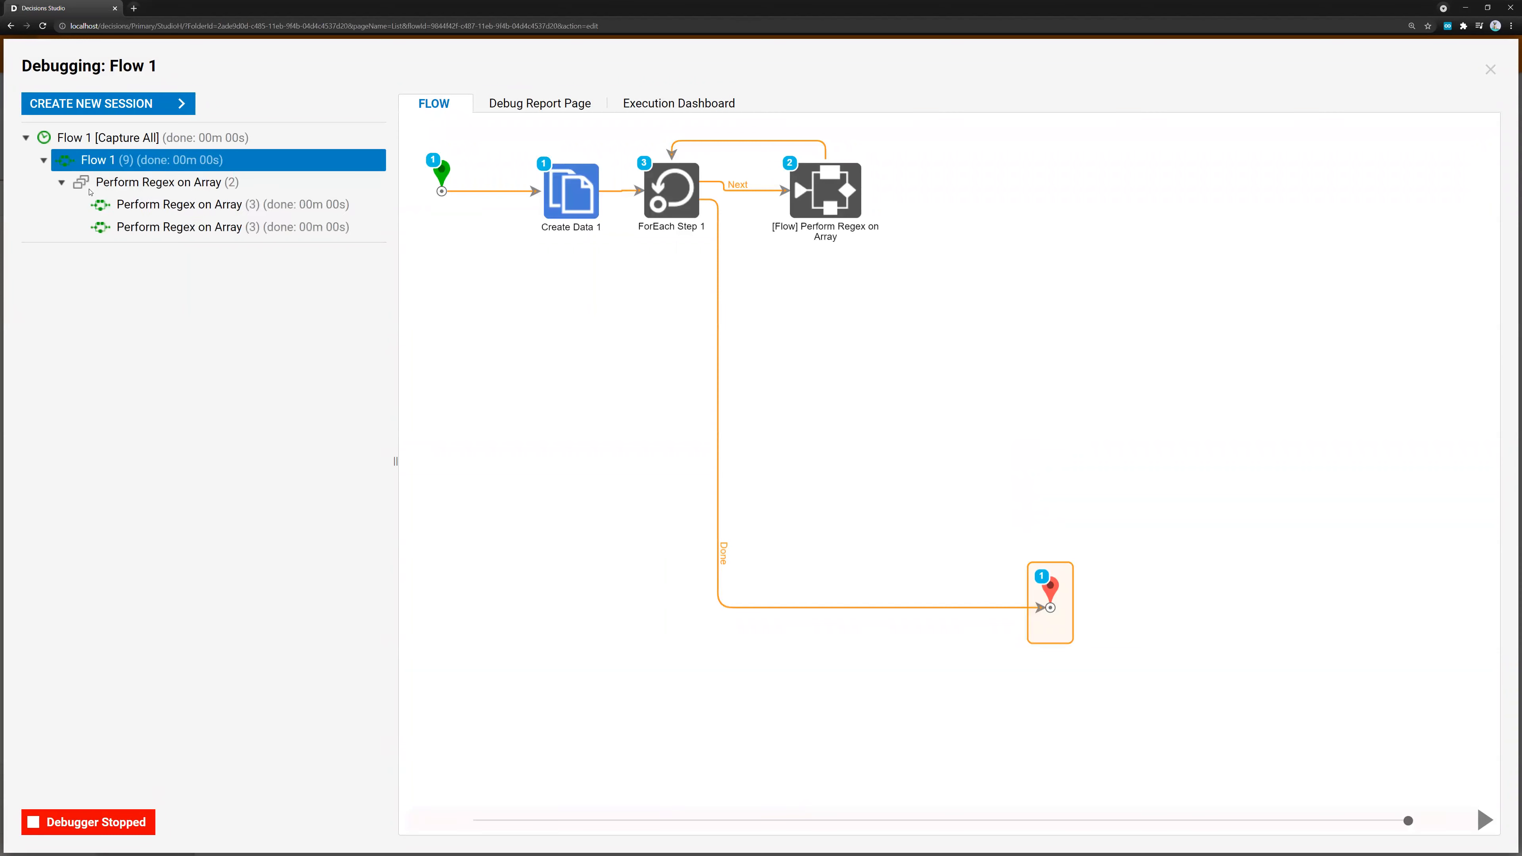
click(168, 208)
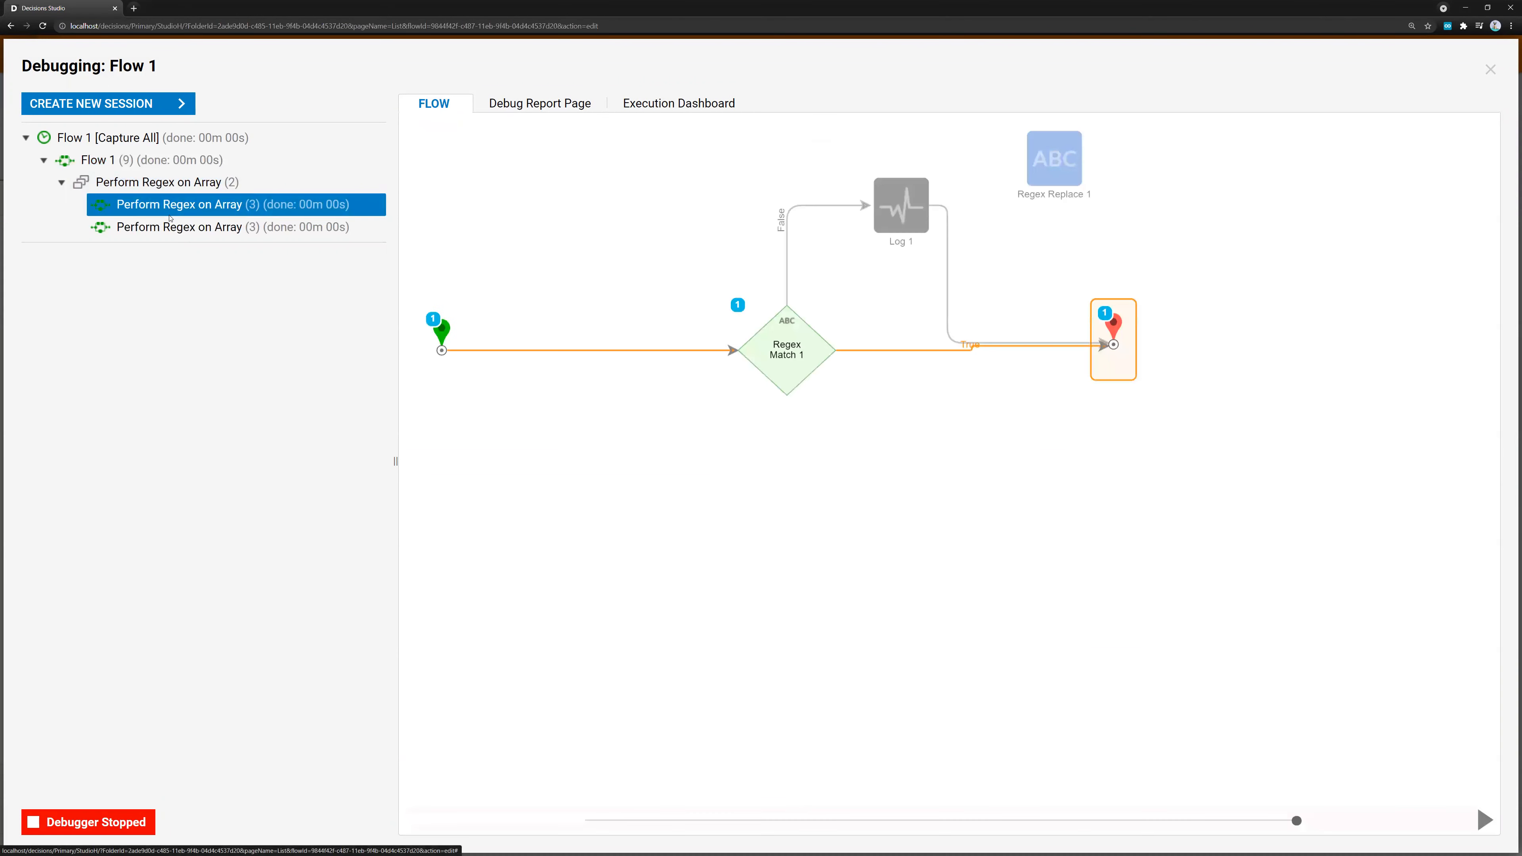
click(805, 356)
click(888, 379)
click(1063, 388)
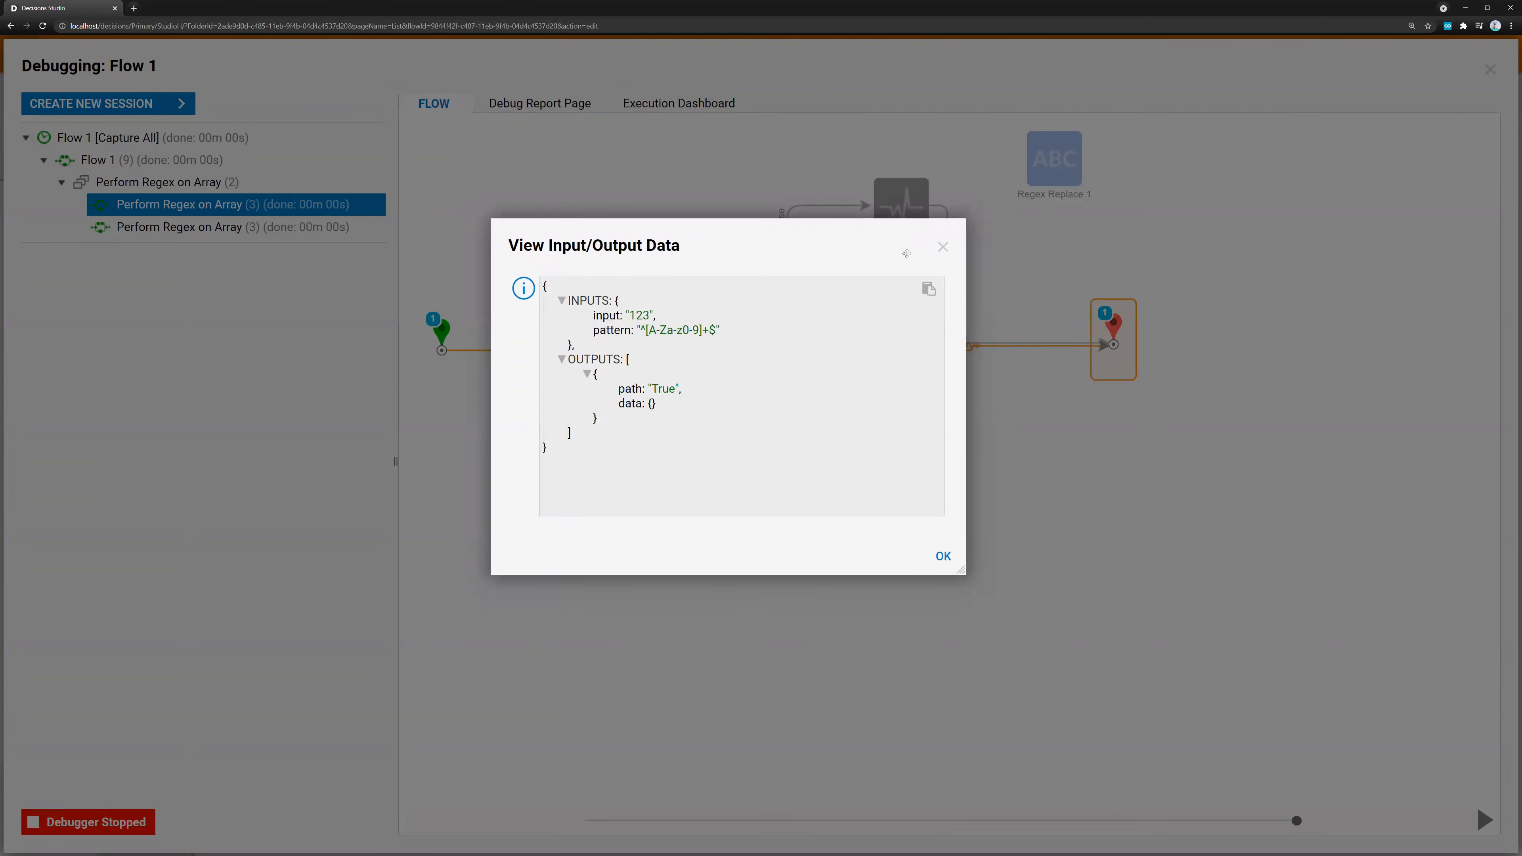
Examine the second Perform Regex on Array run and view Regex Match 1's input and output data
click(942, 247)
click(252, 226)
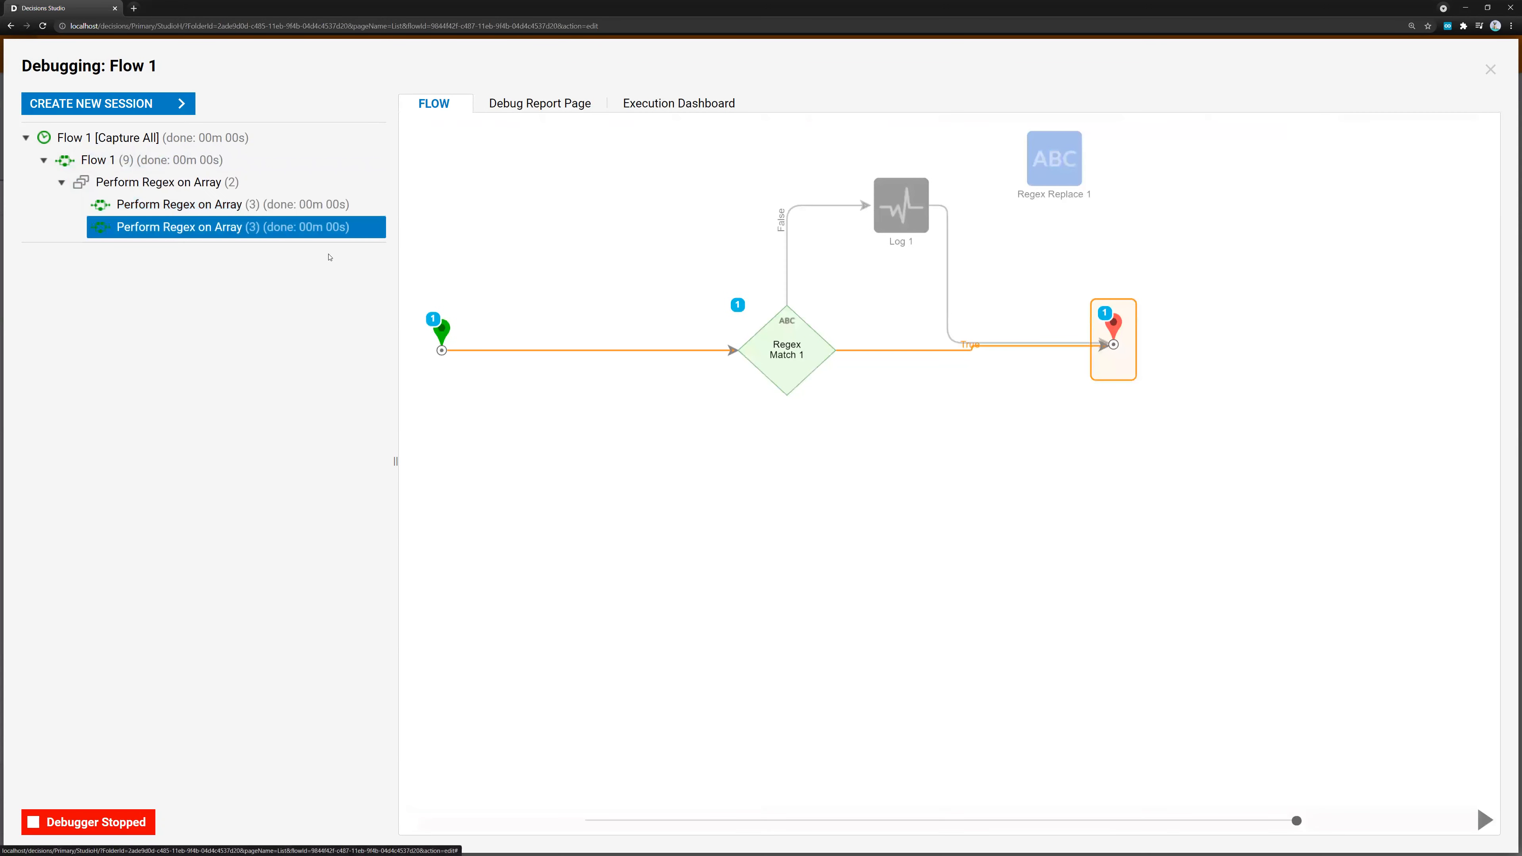
click(768, 354)
click(988, 377)
click(1007, 388)
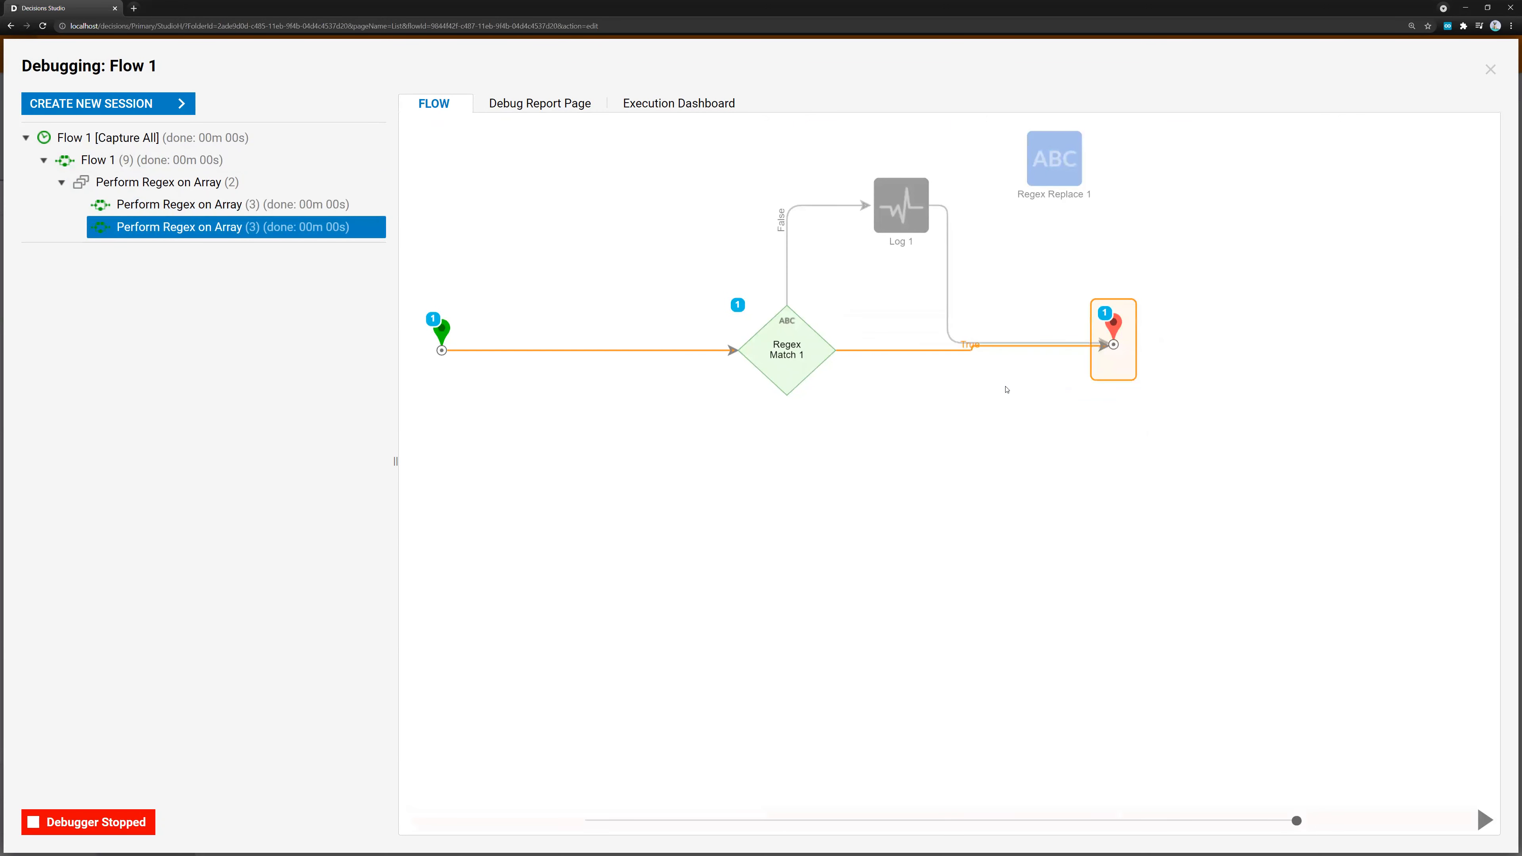
drag(772, 307, 757, 275)
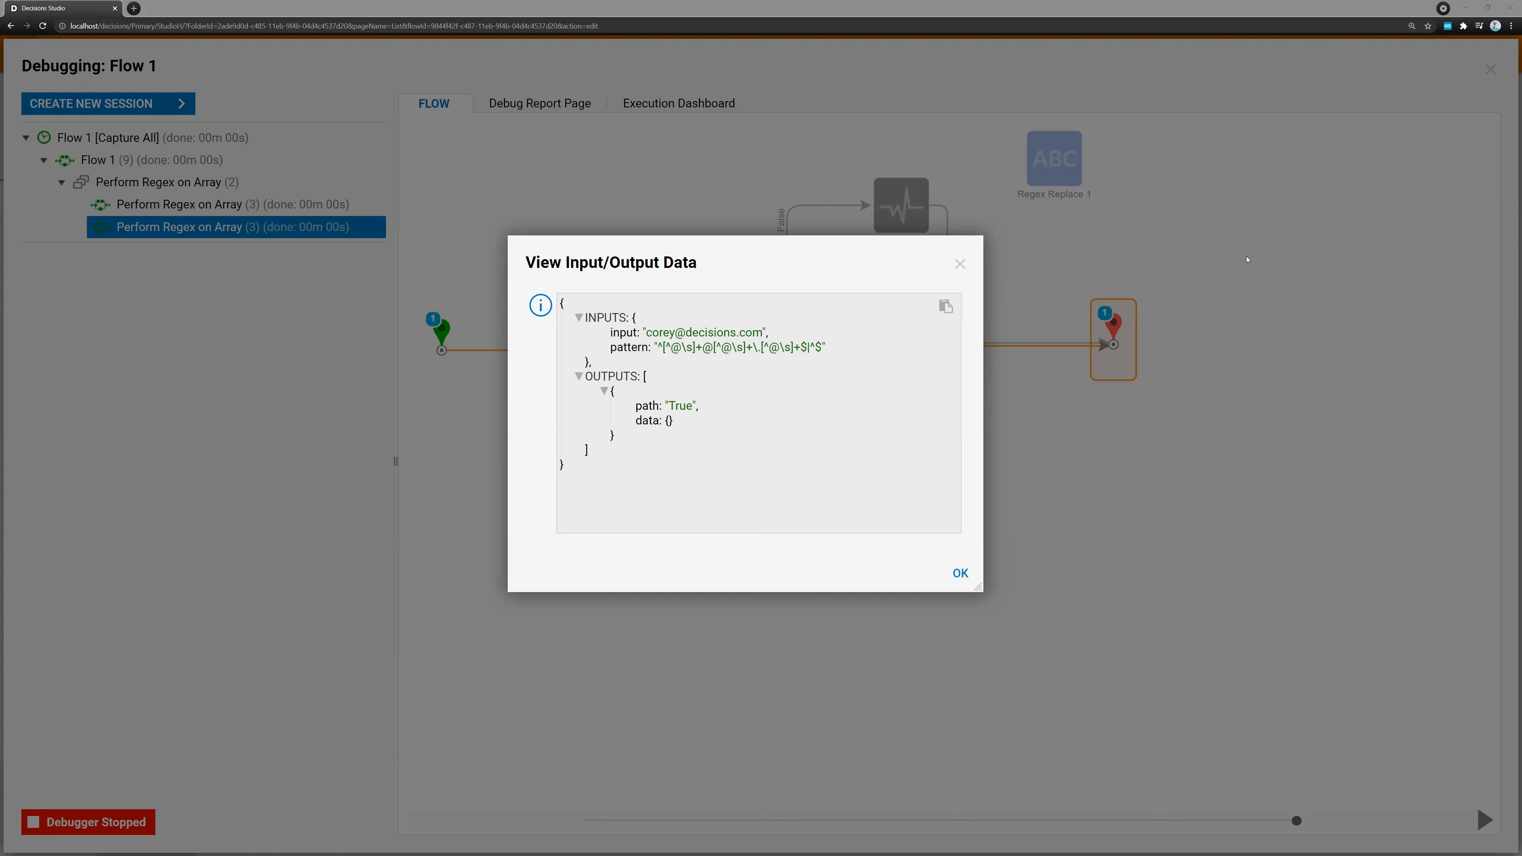
click(959, 264)
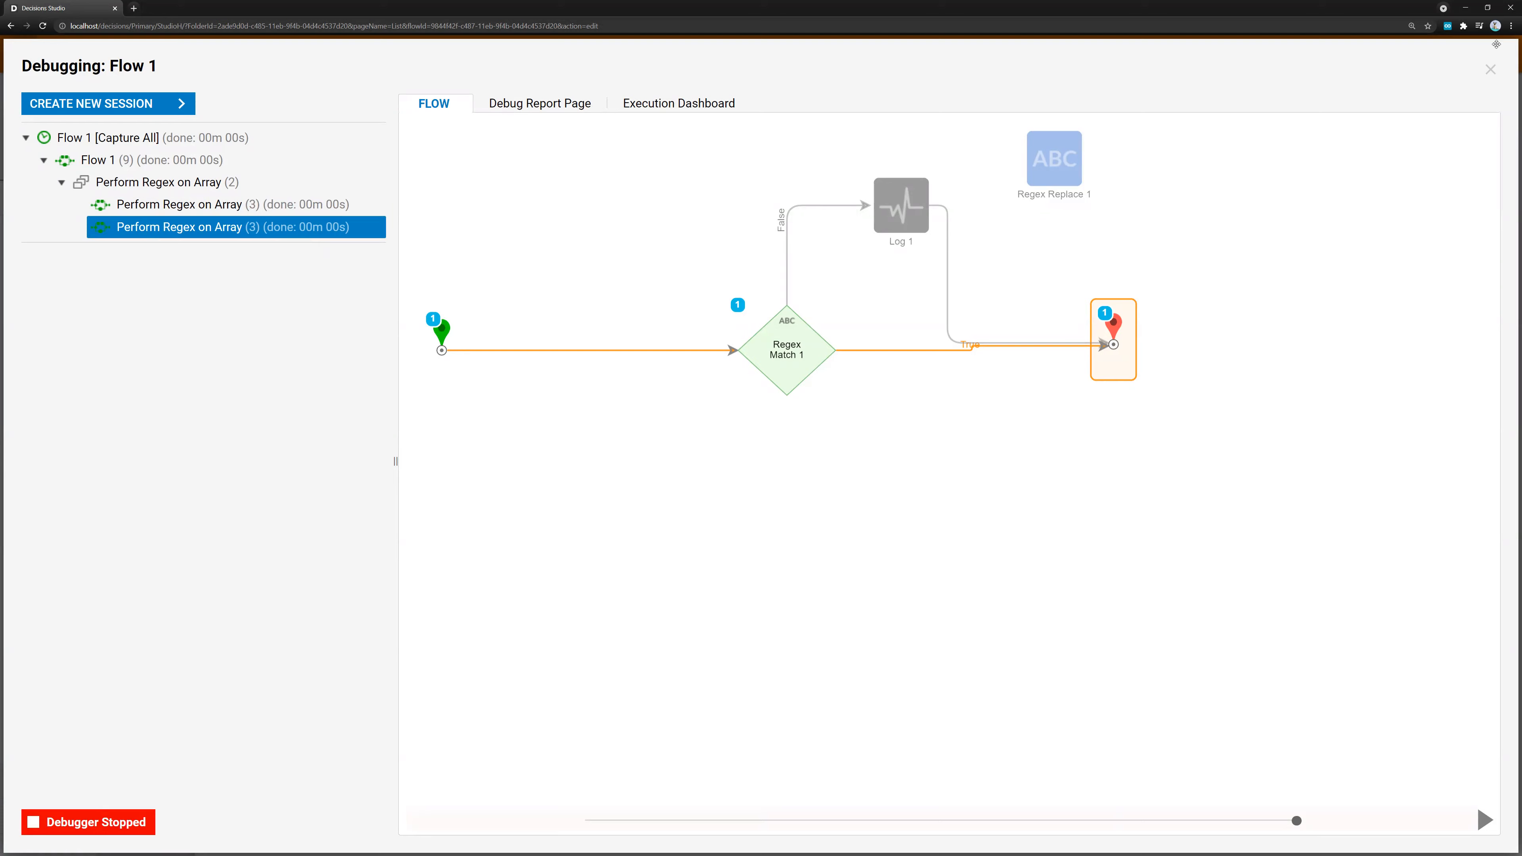
Close the debugger and inspect the Create Data 1 step's Test Set properties in Flow 1
click(1490, 71)
click(84, 52)
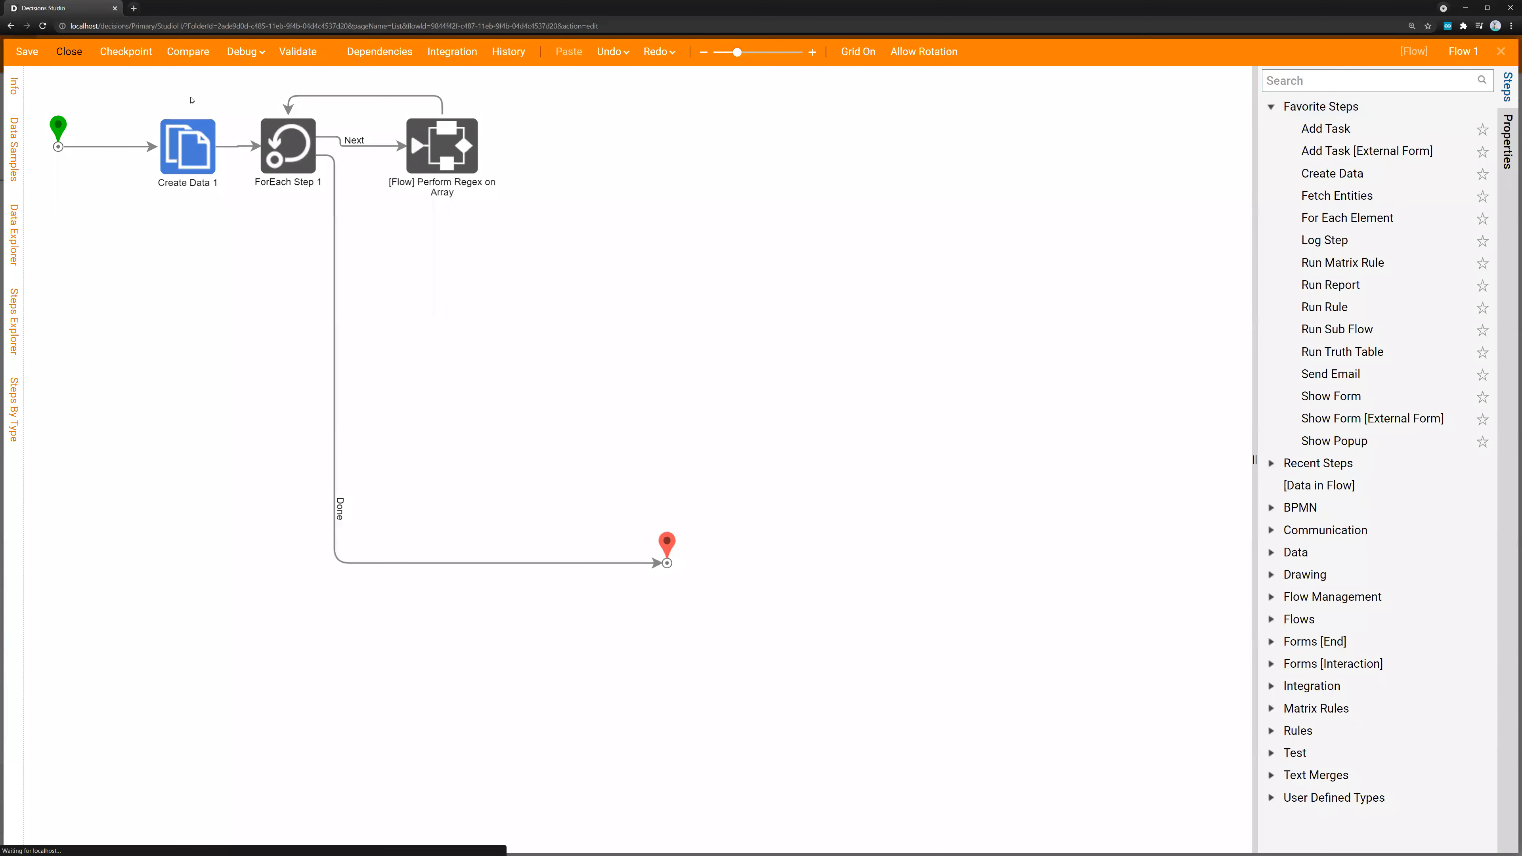
click(268, 251)
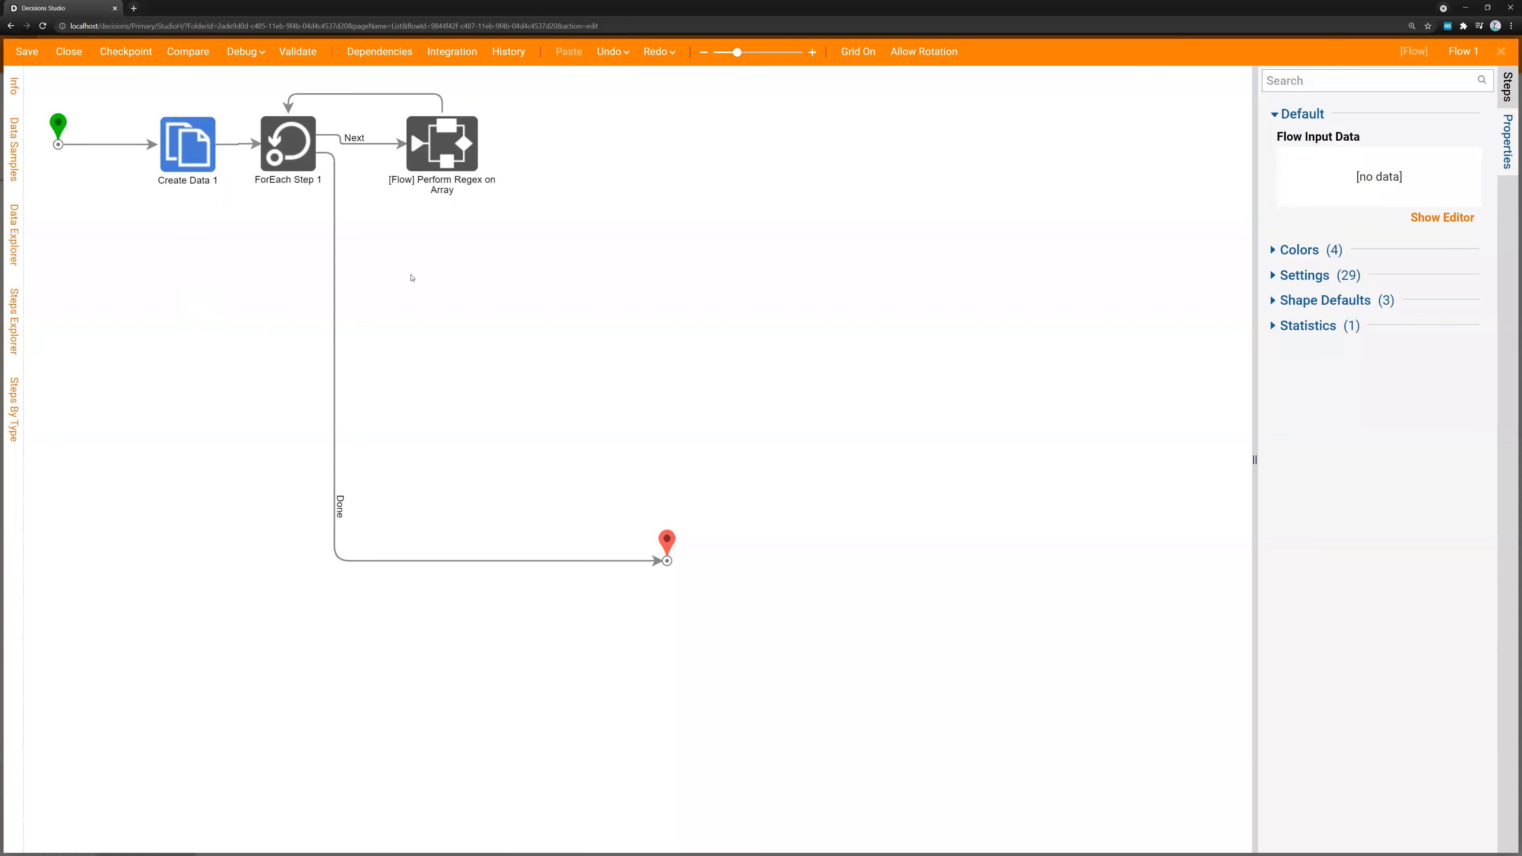
click(187, 147)
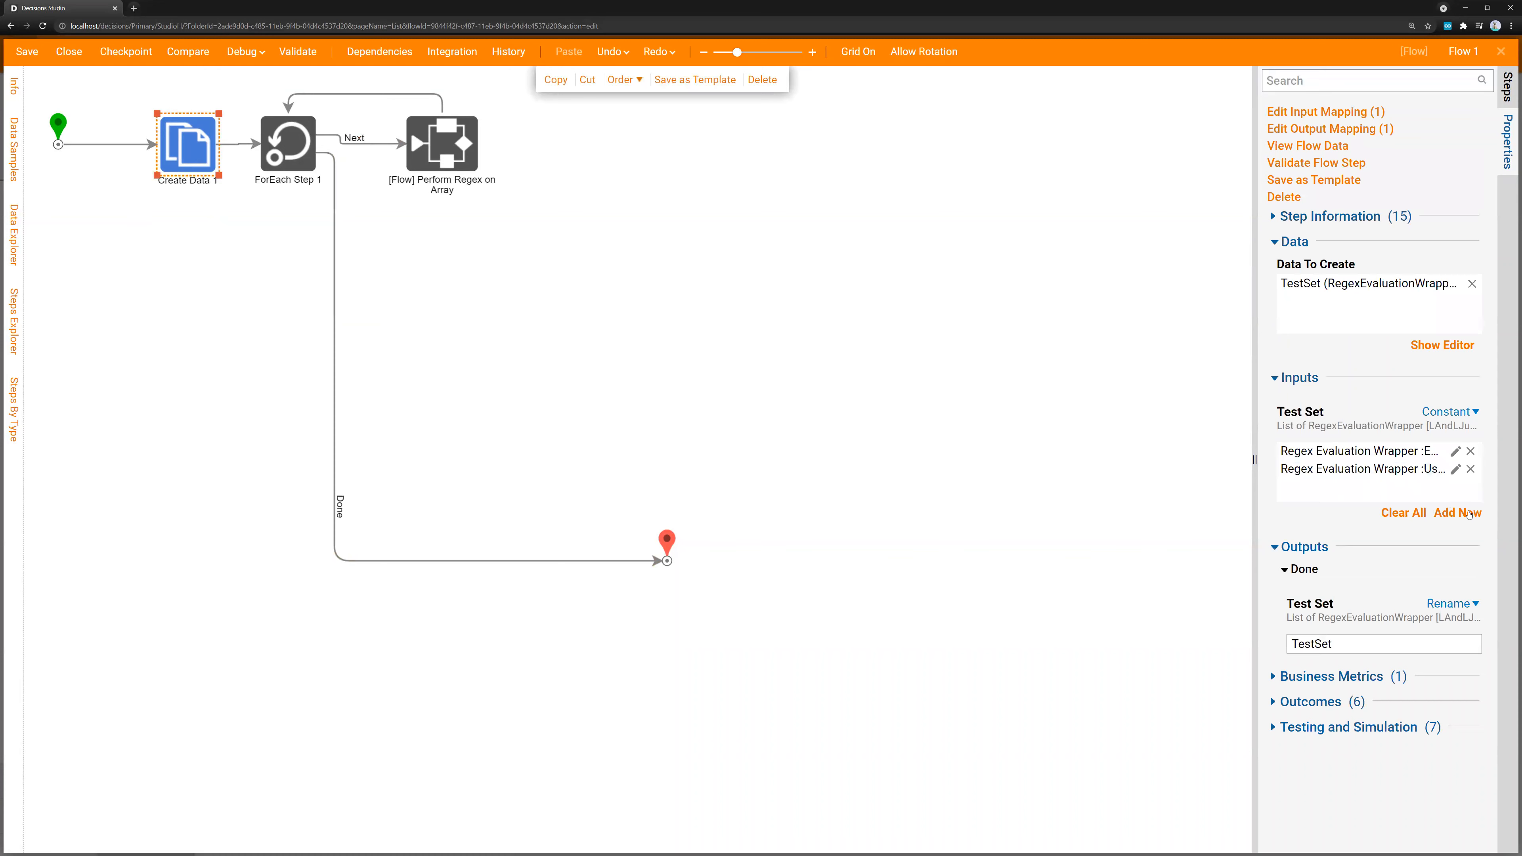
Add a Fetch Entities step to the flow and place it directly beneath Create Data 1
click(1508, 86)
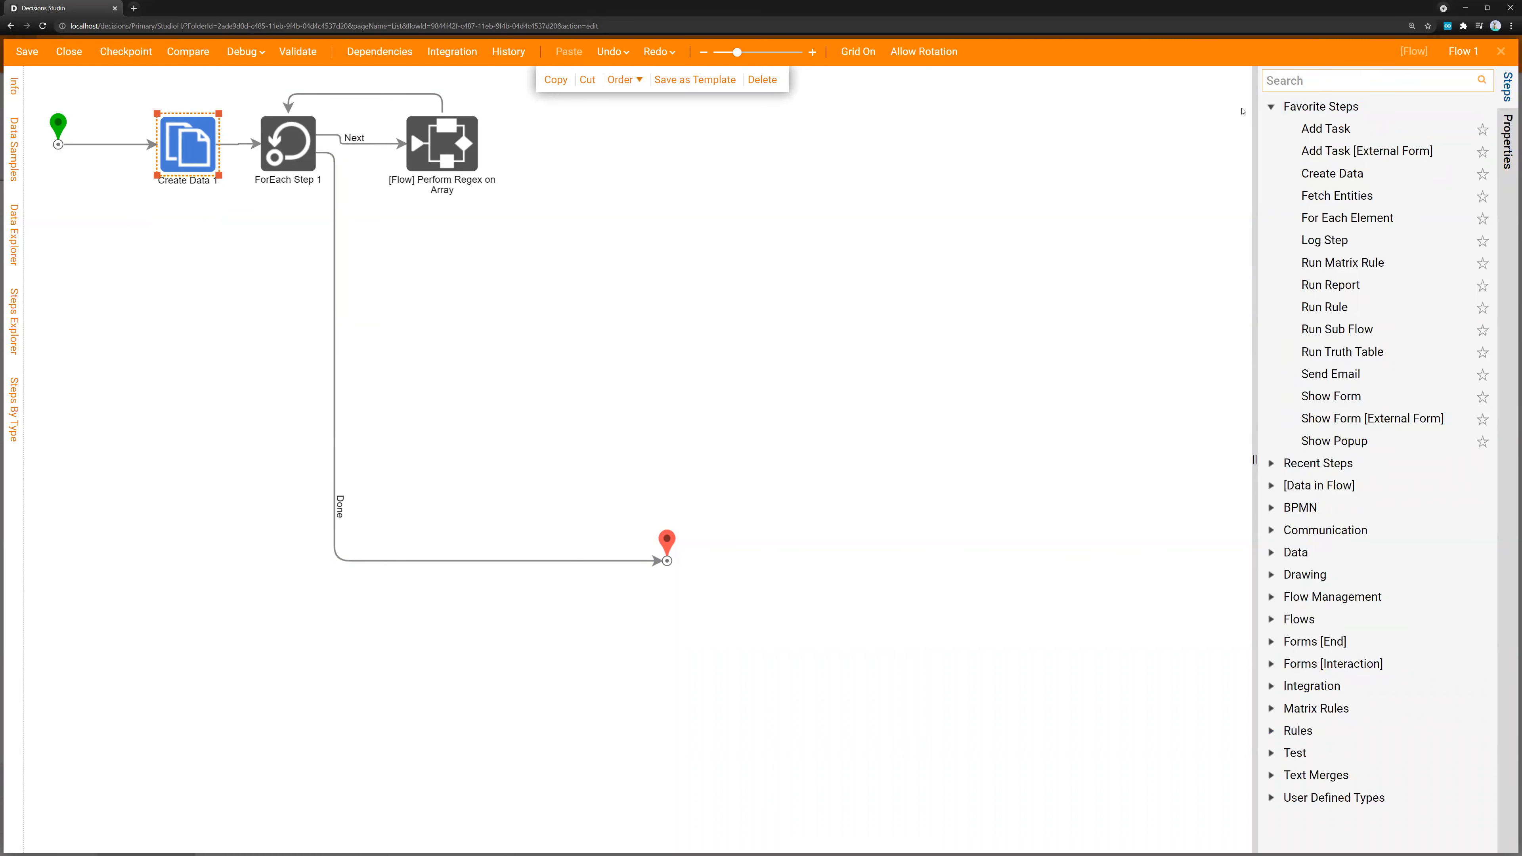
drag(1335, 196, 144, 255)
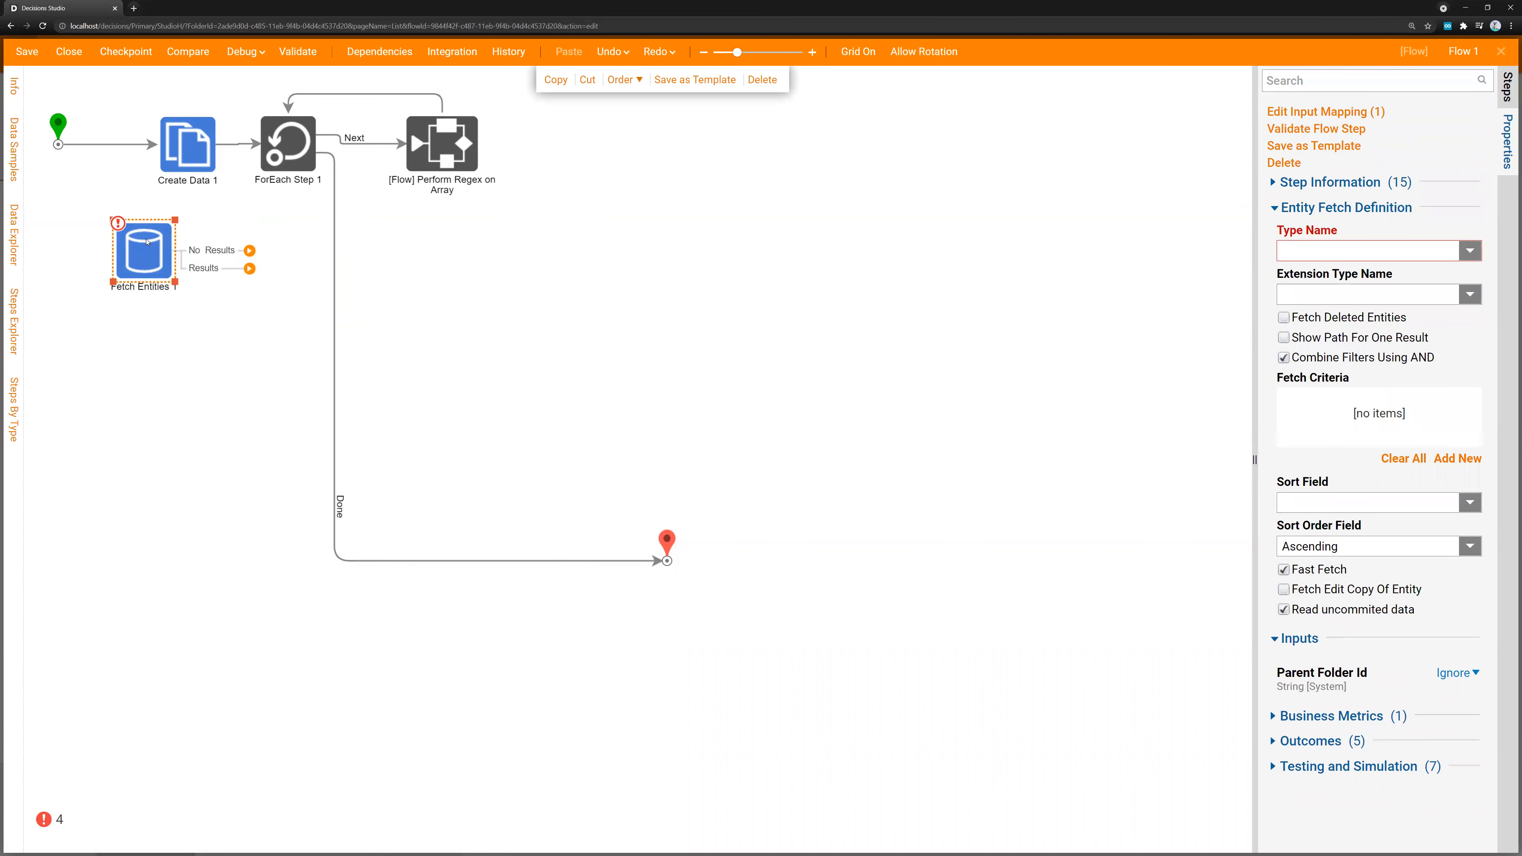
drag(170, 242, 169, 250)
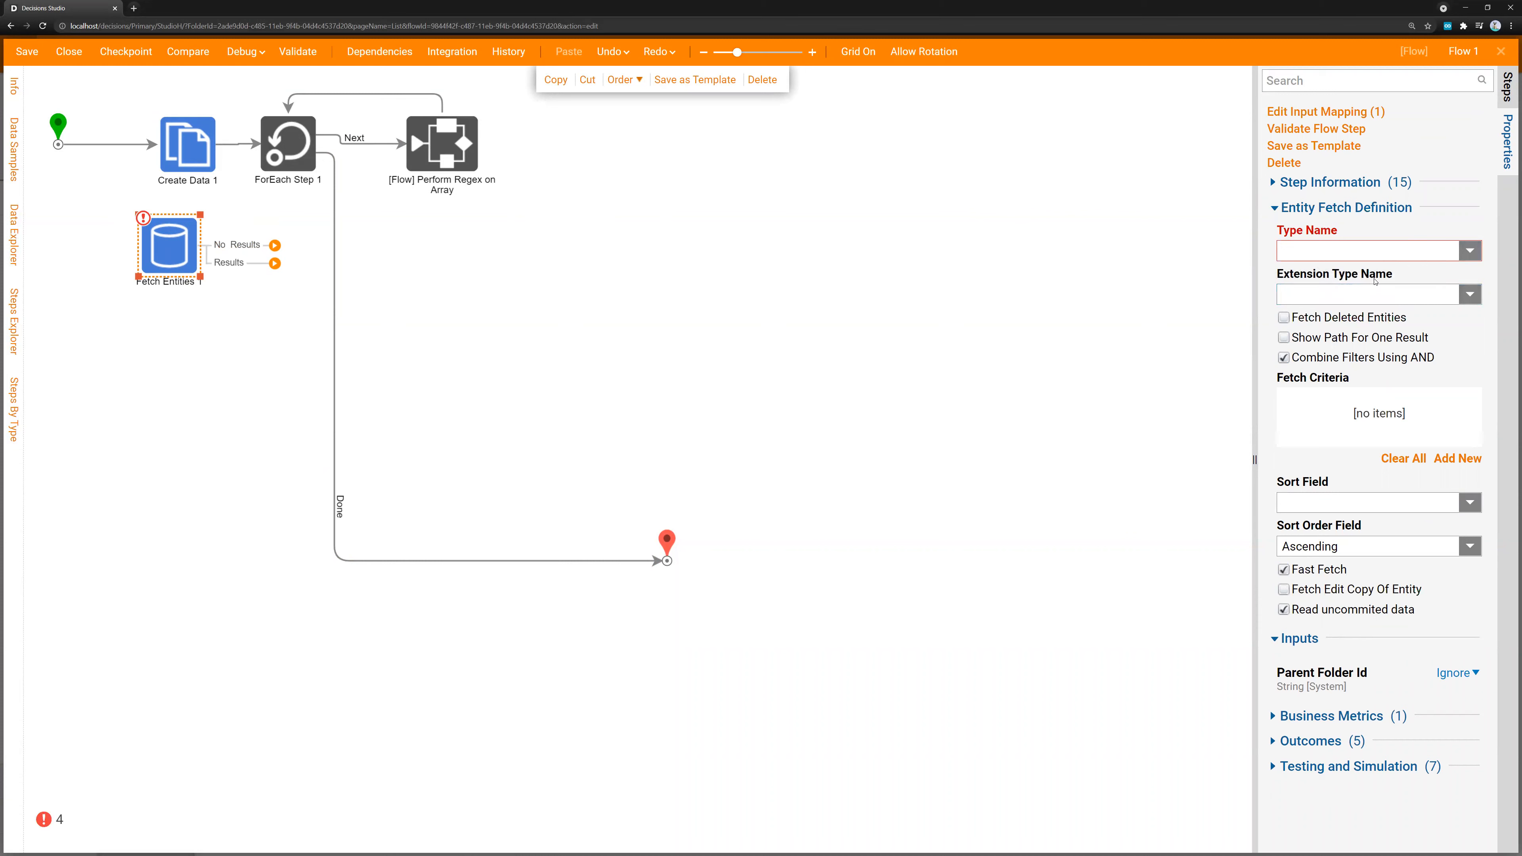
drag(163, 253, 175, 247)
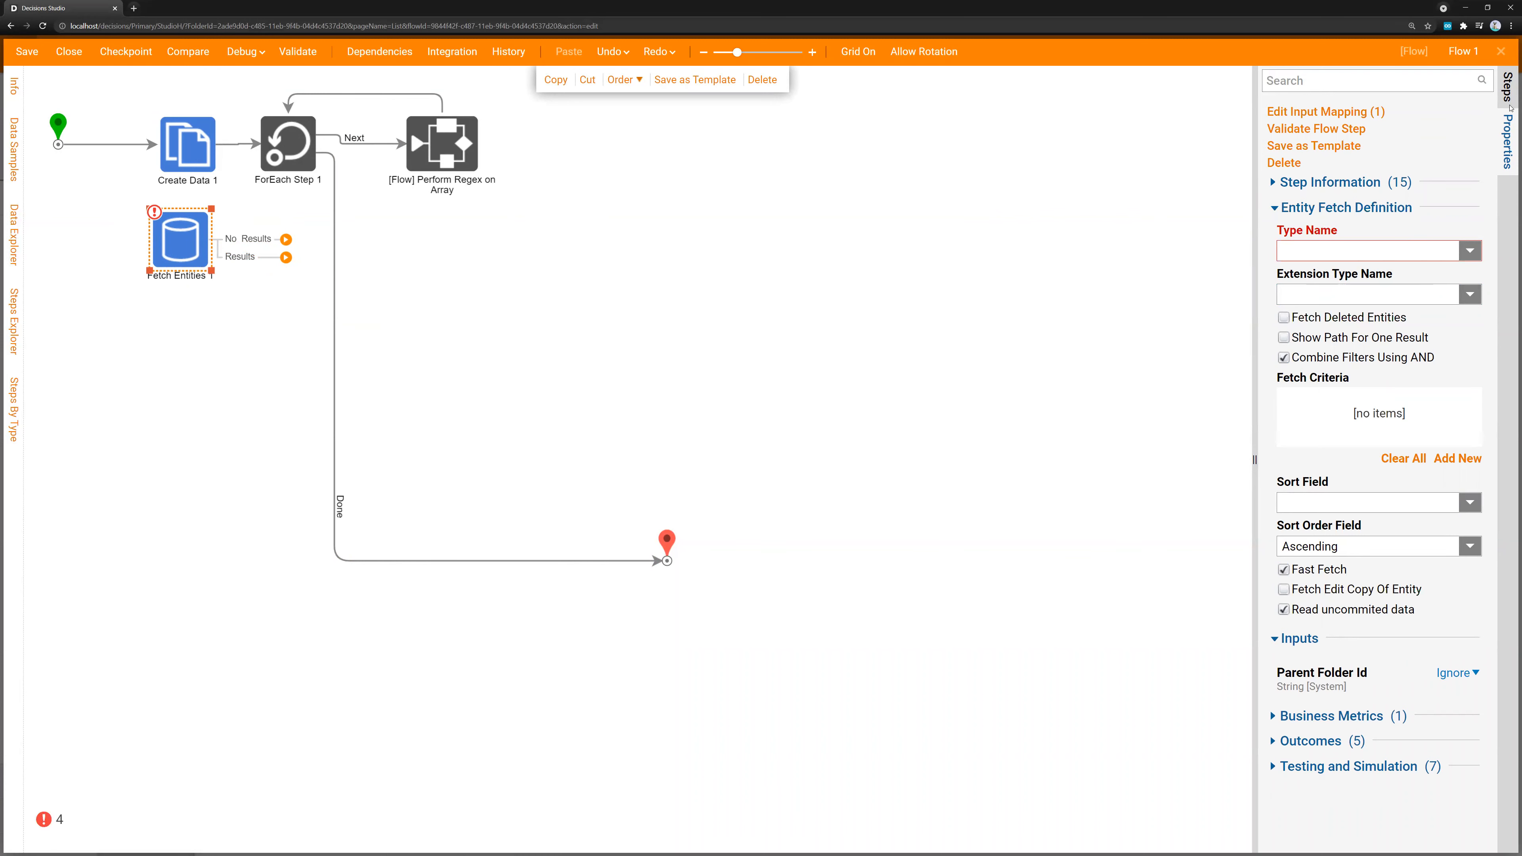
Look through the REST Services integration steps, and save and close Flow 1
click(1508, 87)
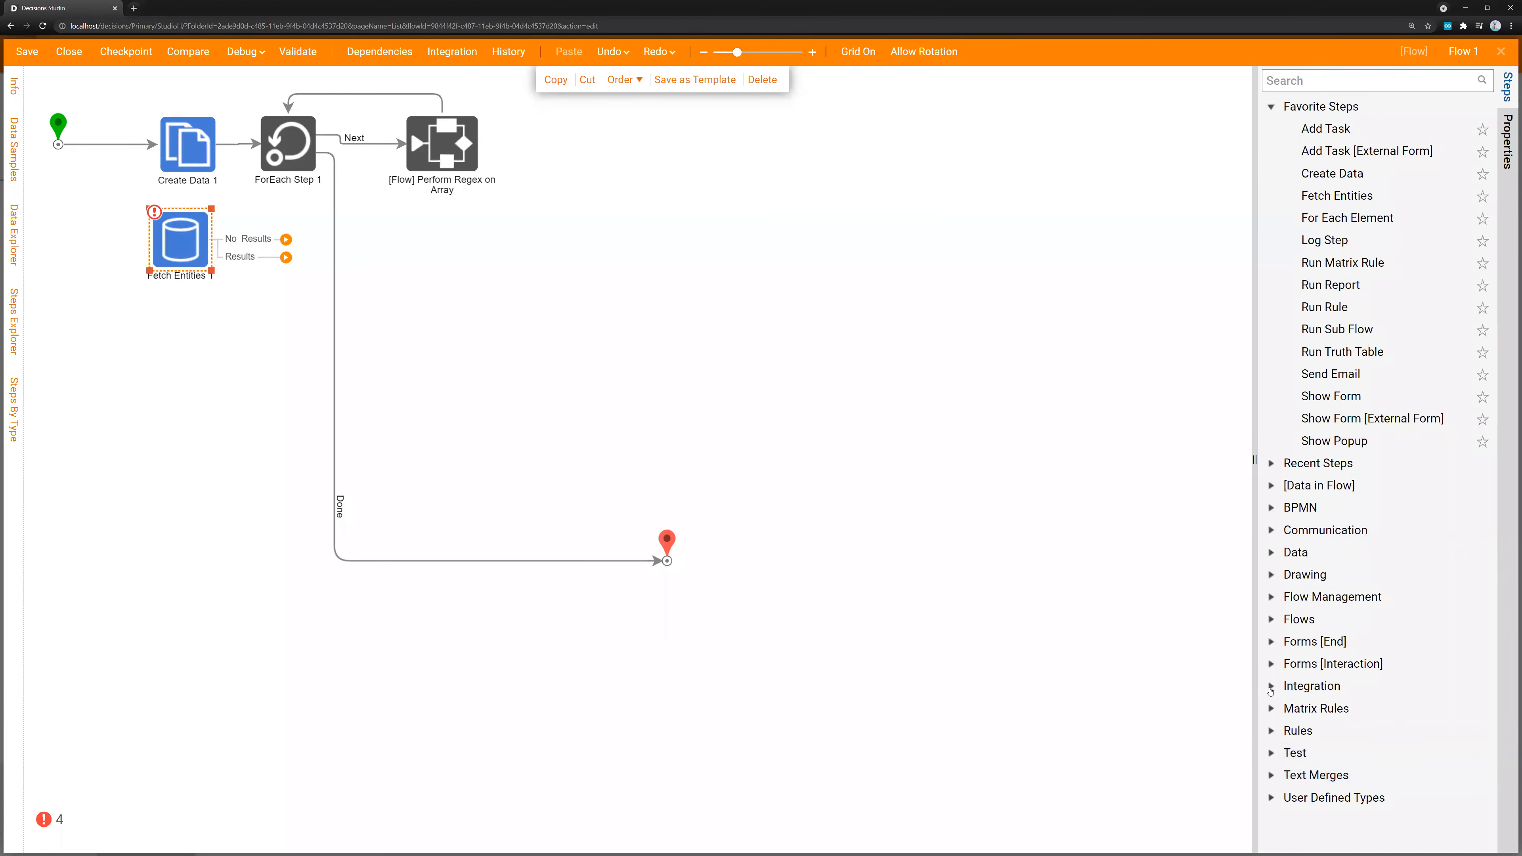
click(1270, 686)
scroll(1288, 647, down, 12)
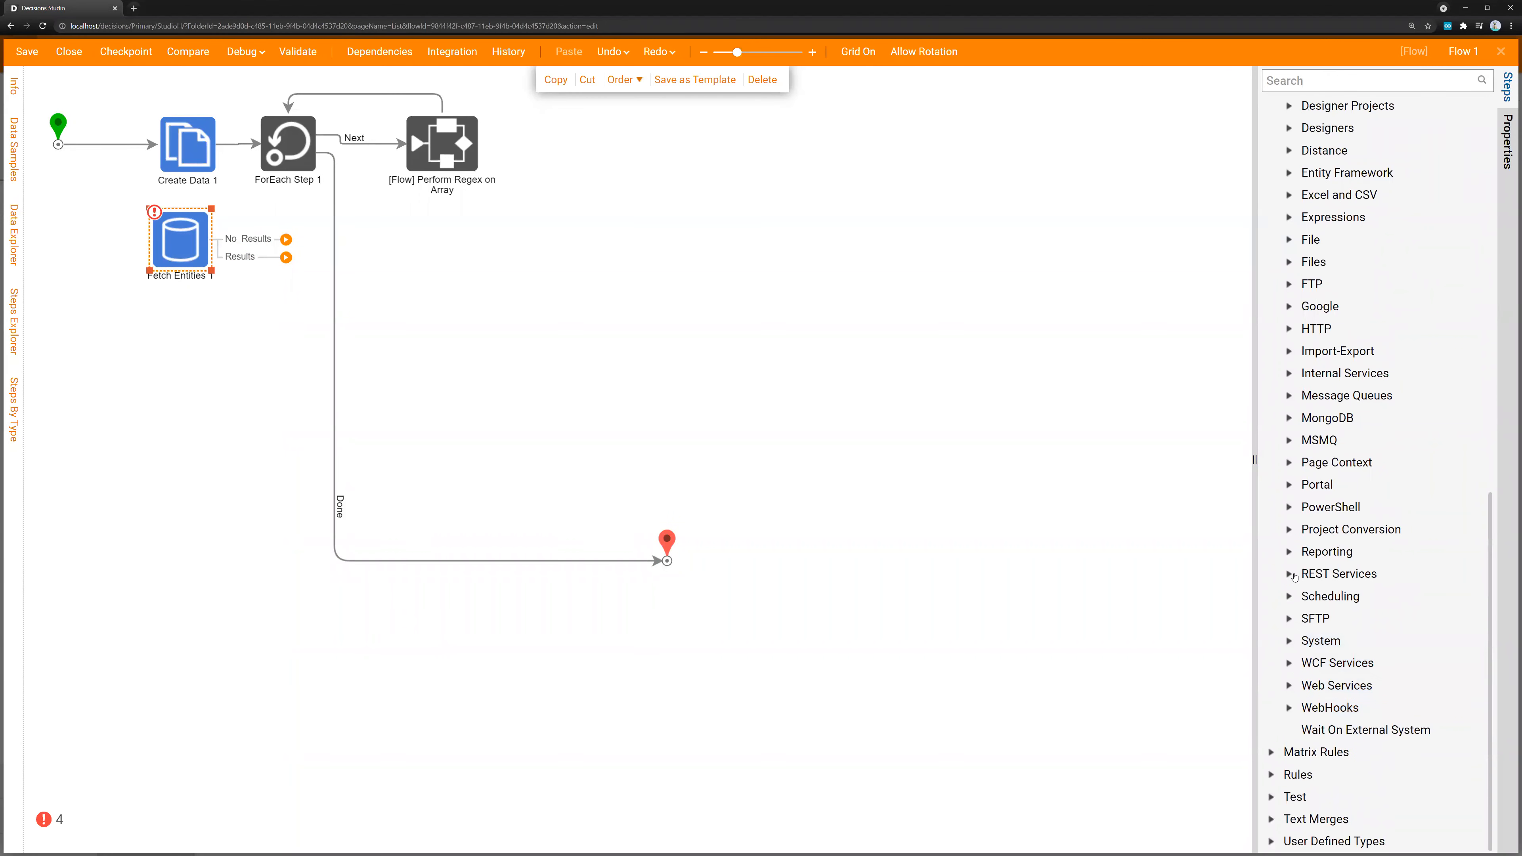
click(1289, 573)
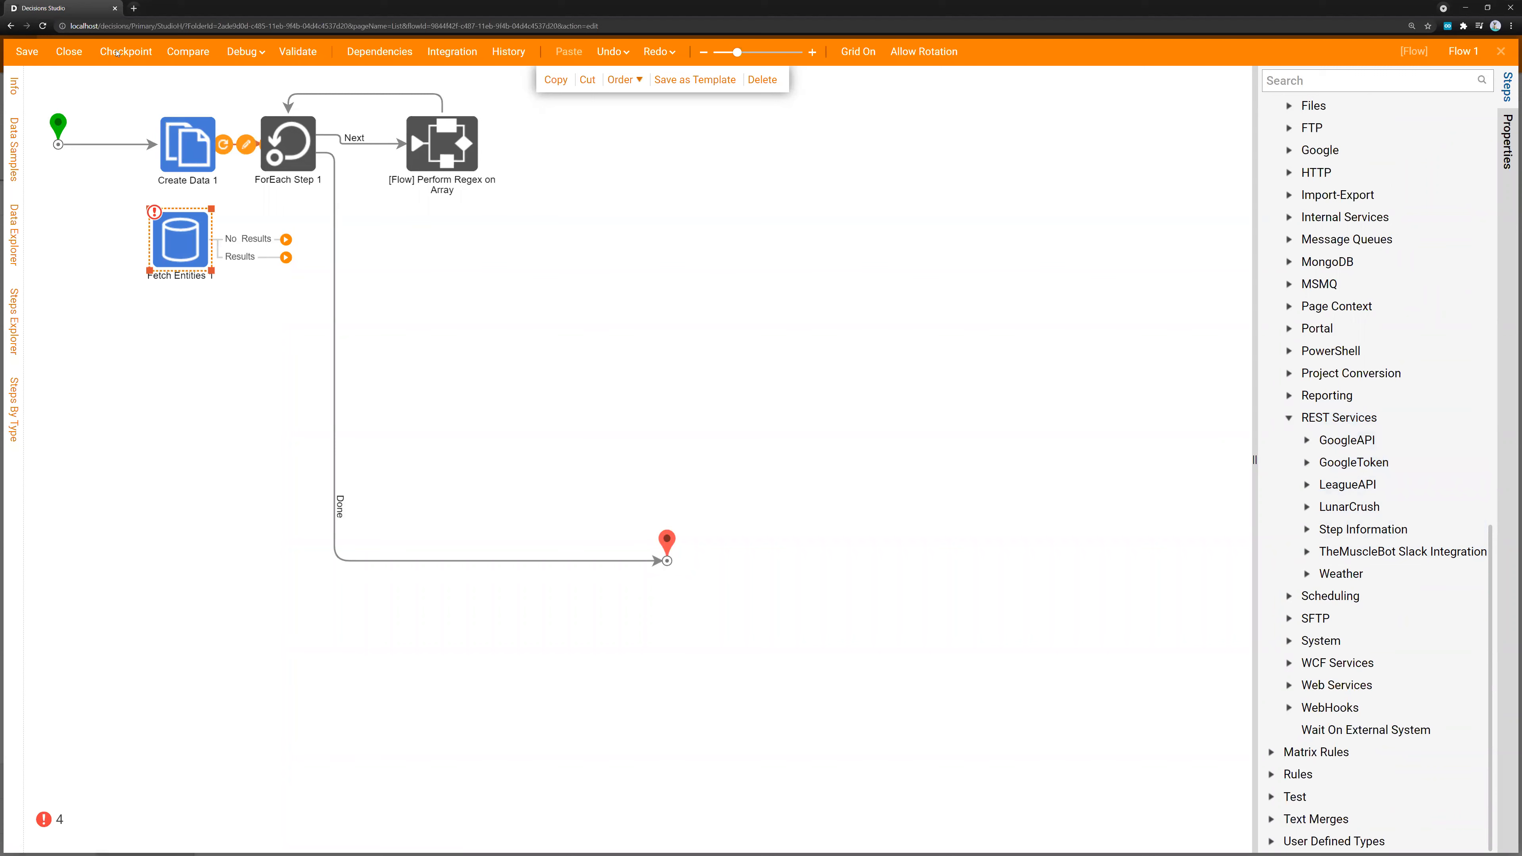
click(69, 51)
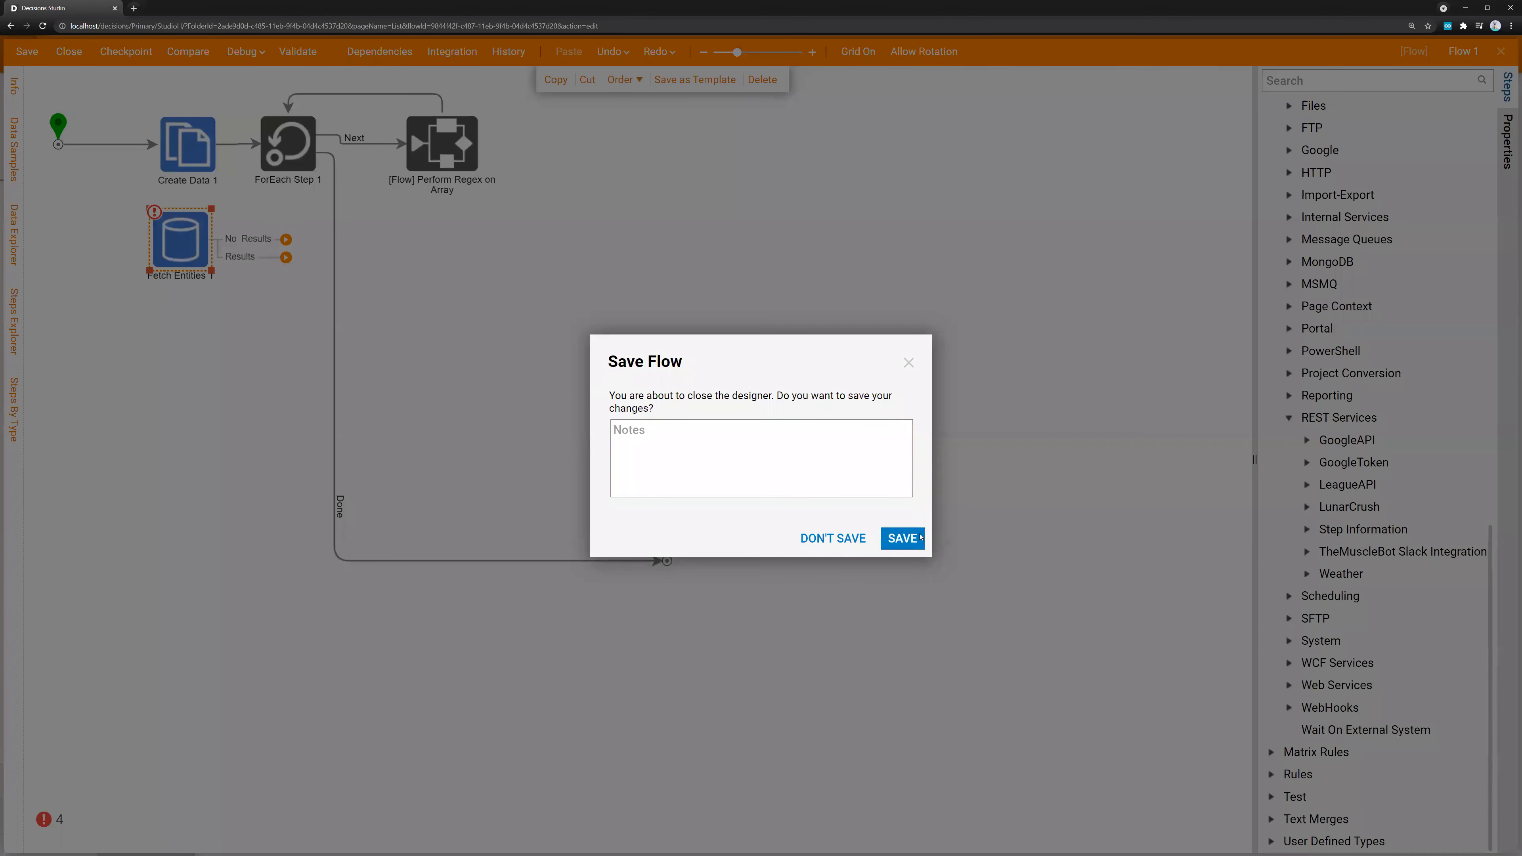
click(900, 537)
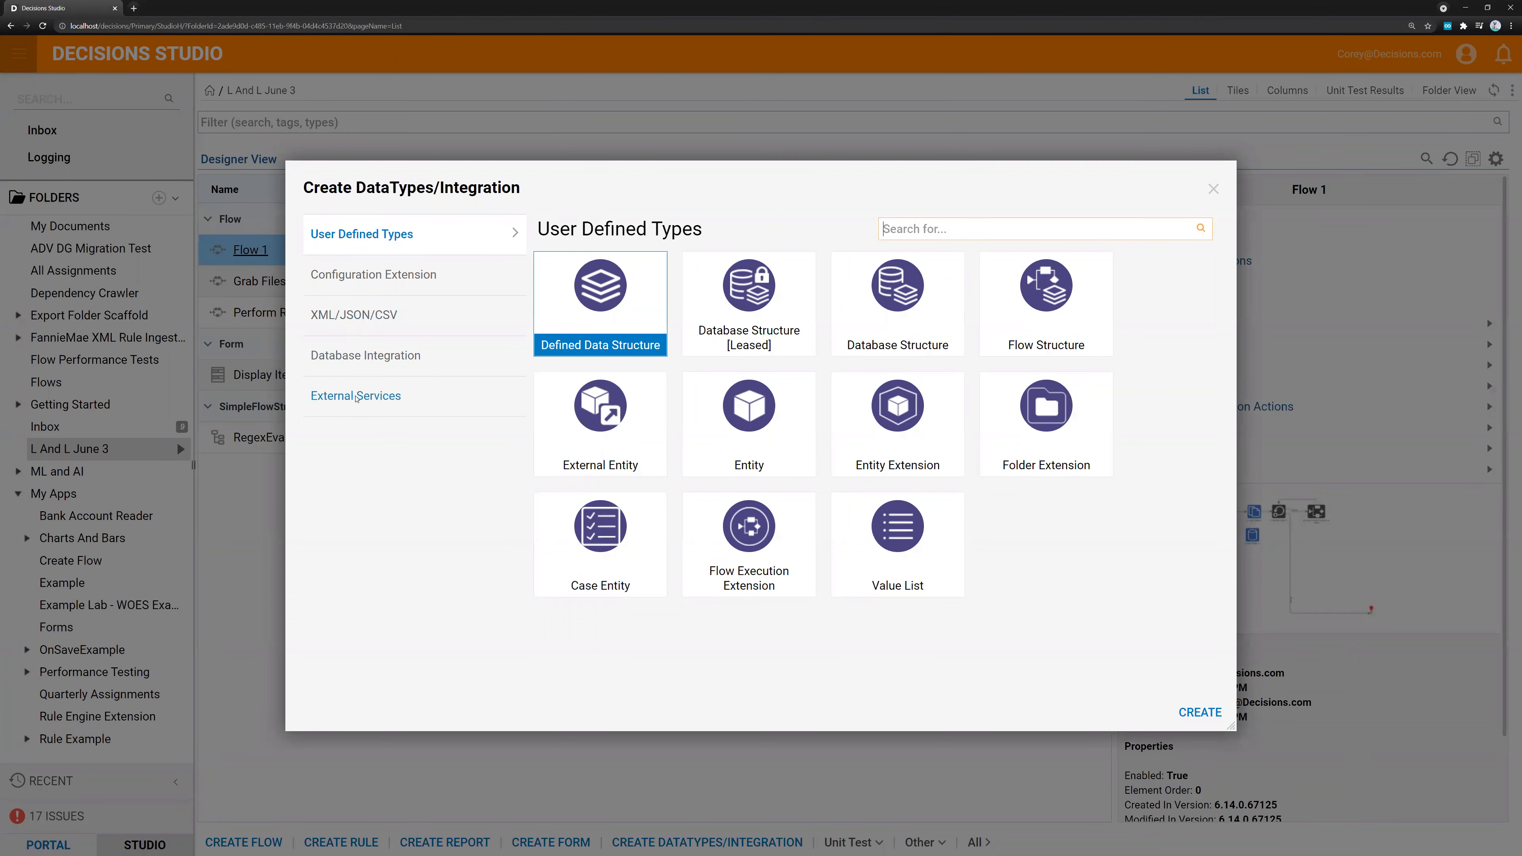
Start creating a REST service from the External Services integration types in the L And L June 3 folder
click(355, 394)
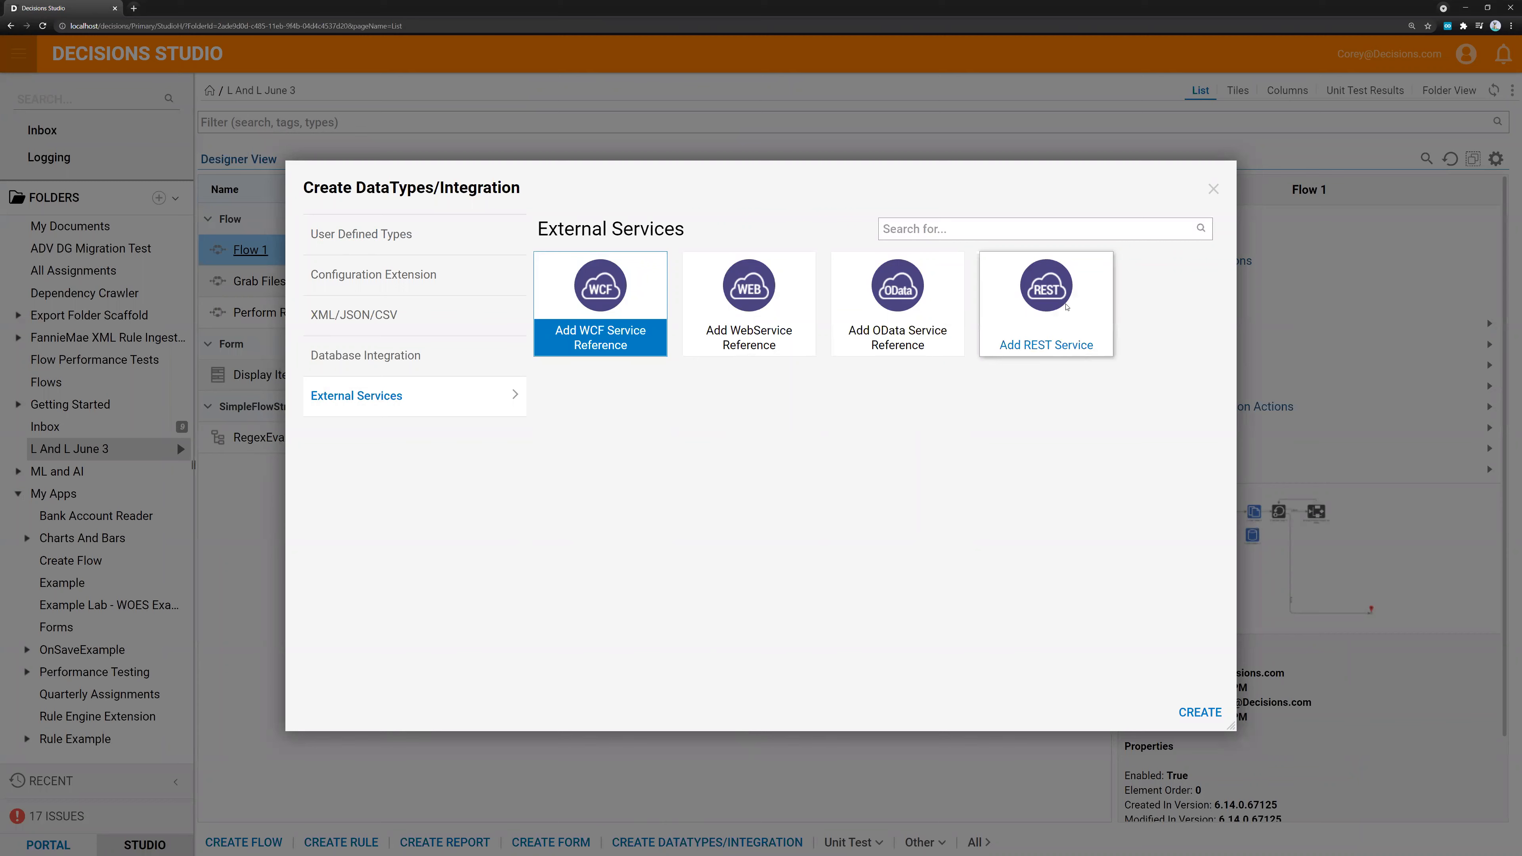
click(1045, 312)
click(1201, 712)
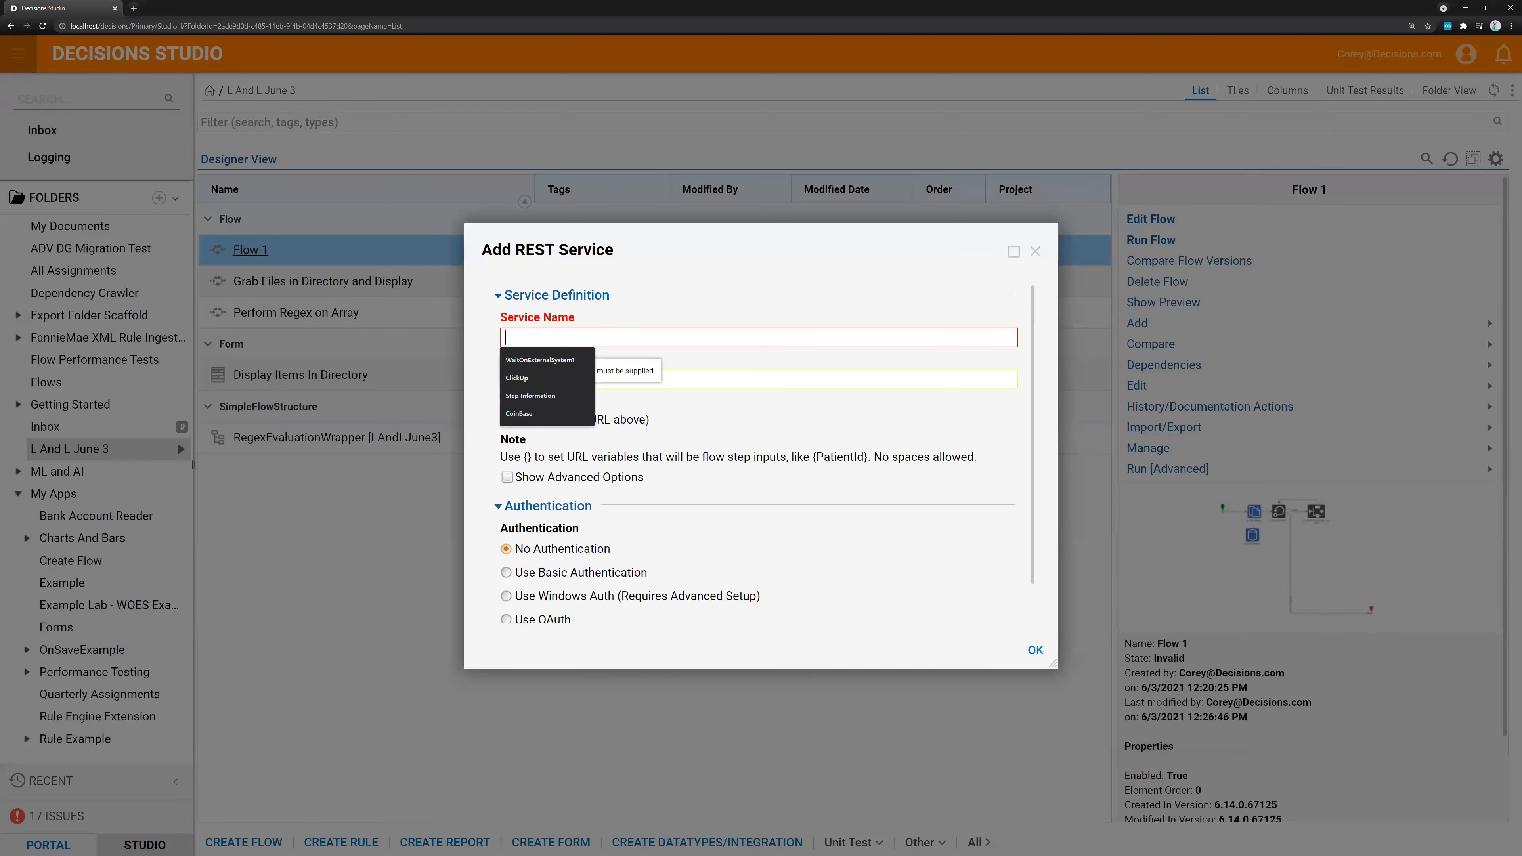
Name the REST service LunchService and set its service URL to TESTURL.com
text(LunchSEr)
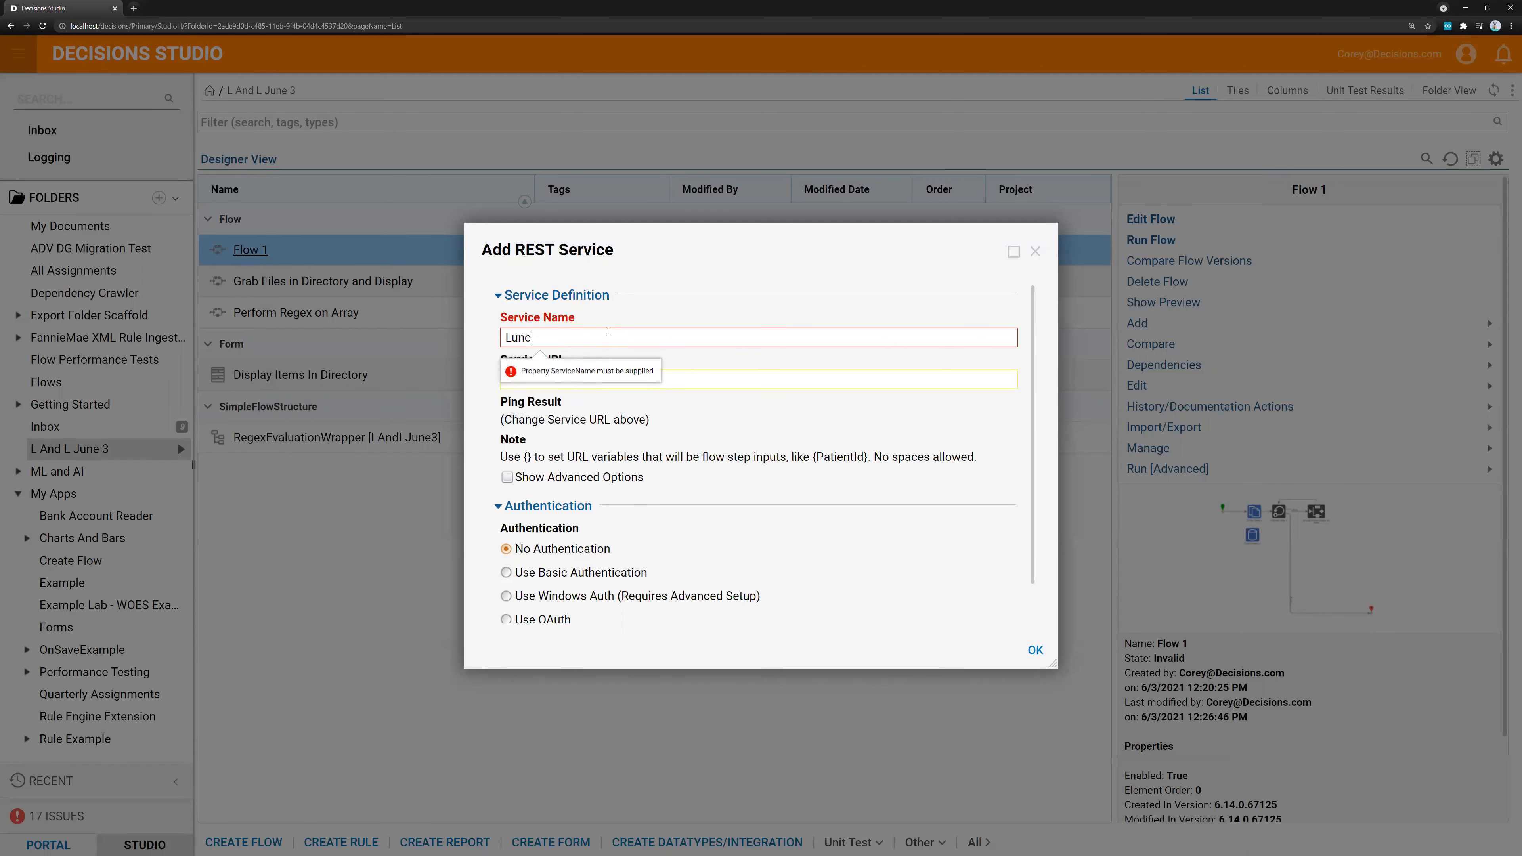
key(BackSpace)
key(BackSpace)
text(erv)
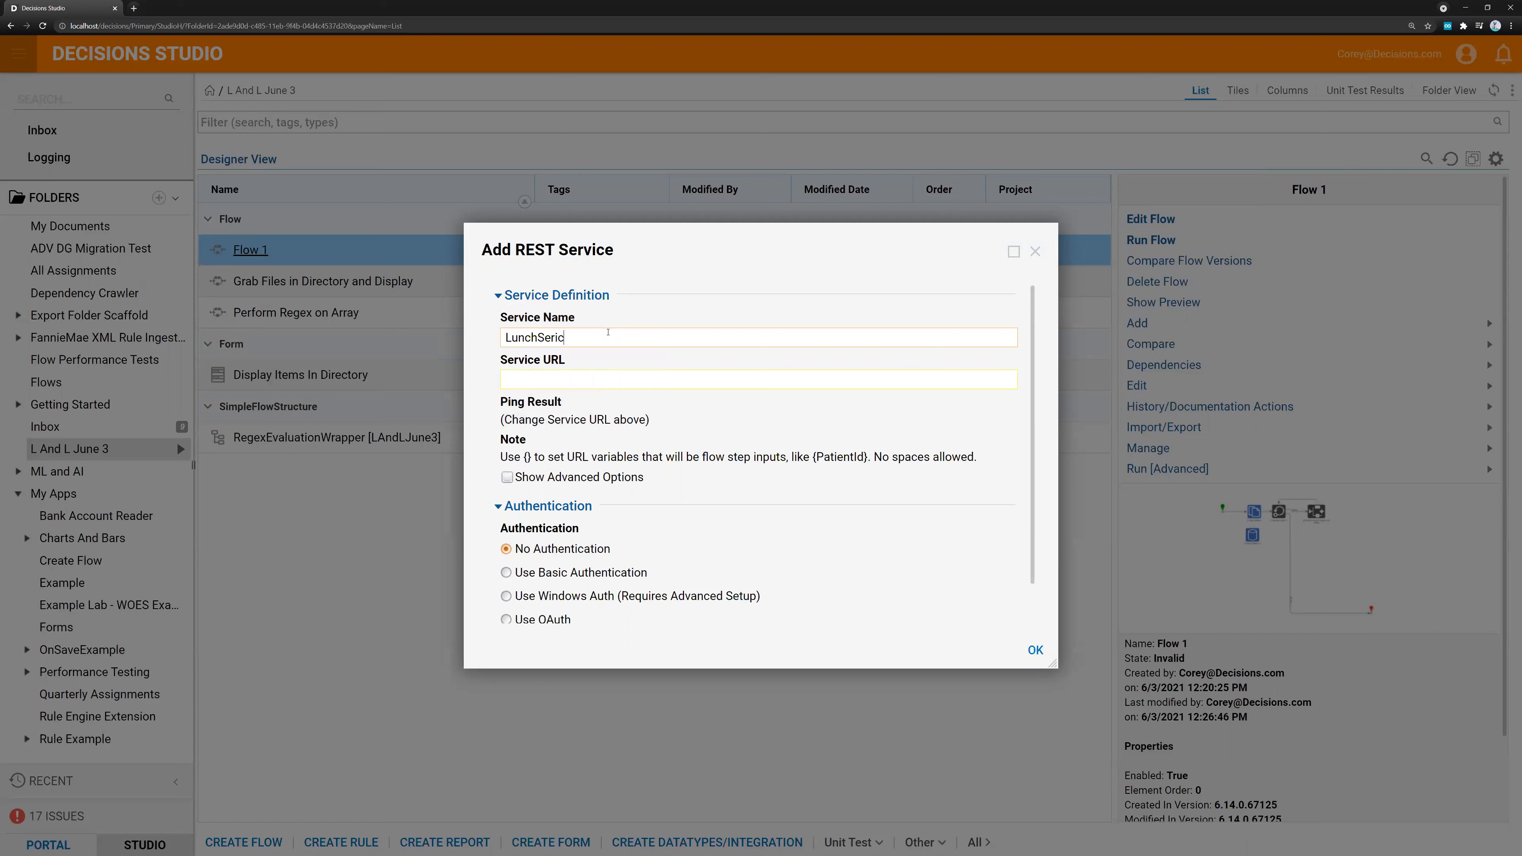
text(ice)
click(604, 375)
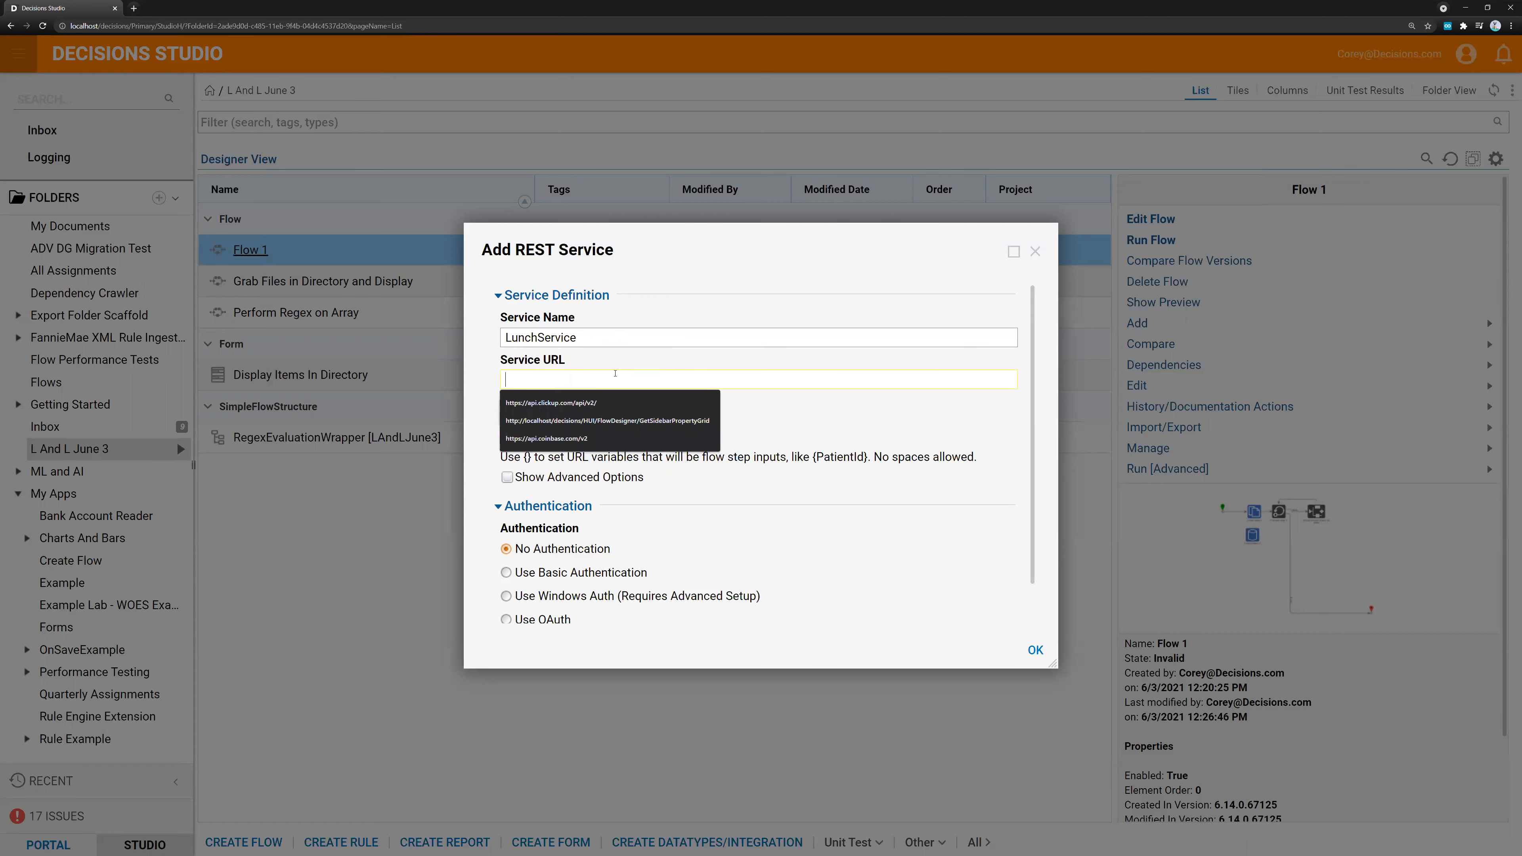
text(TESTURL.com)
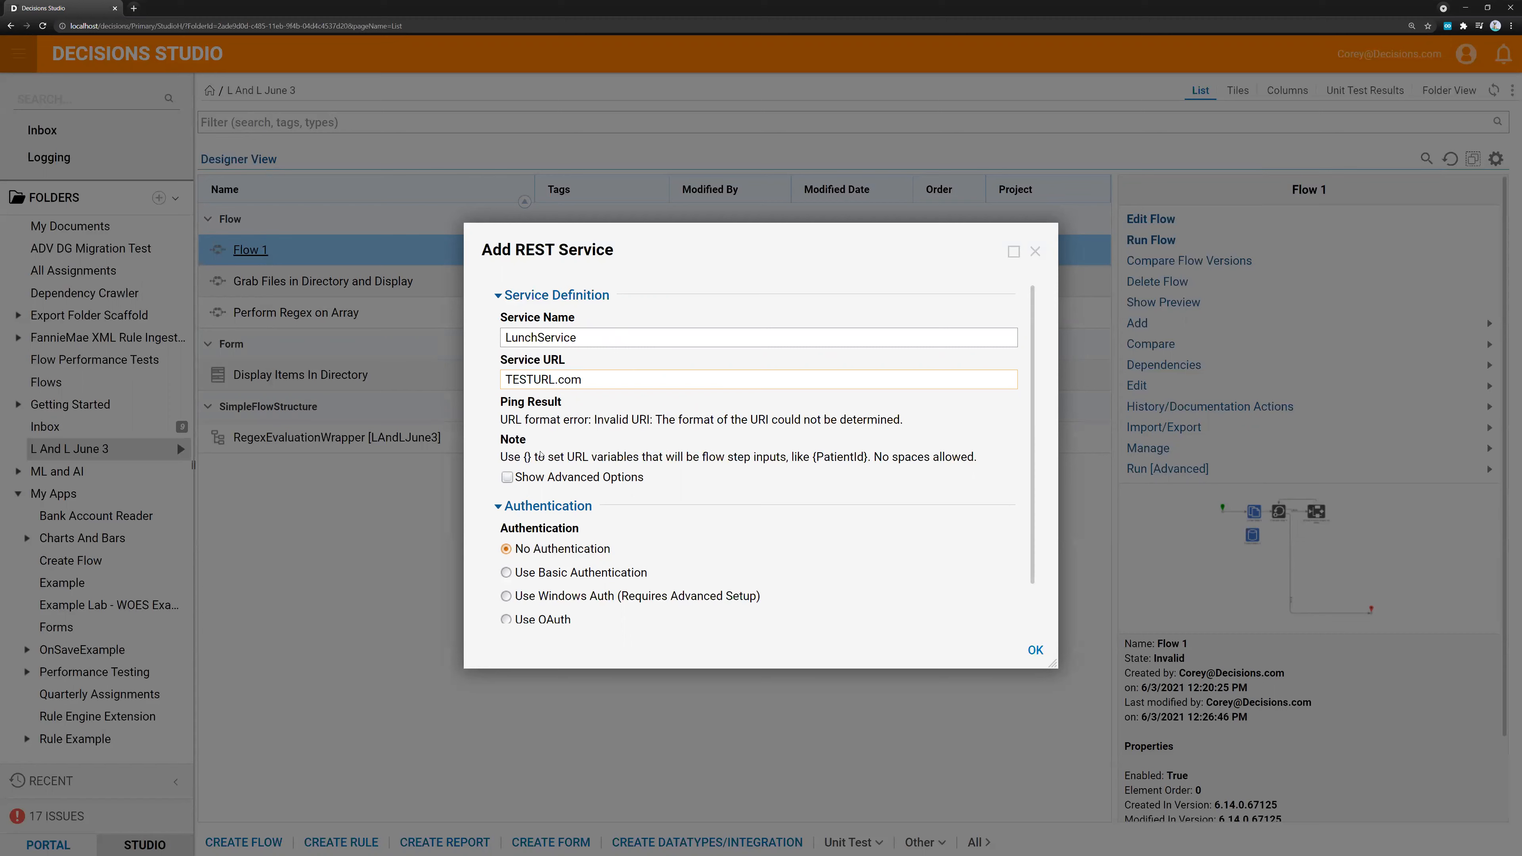
Review the service's authentication and advanced options, and add it with No Authentication and advanced options hidden
scroll(598, 478, down, 1)
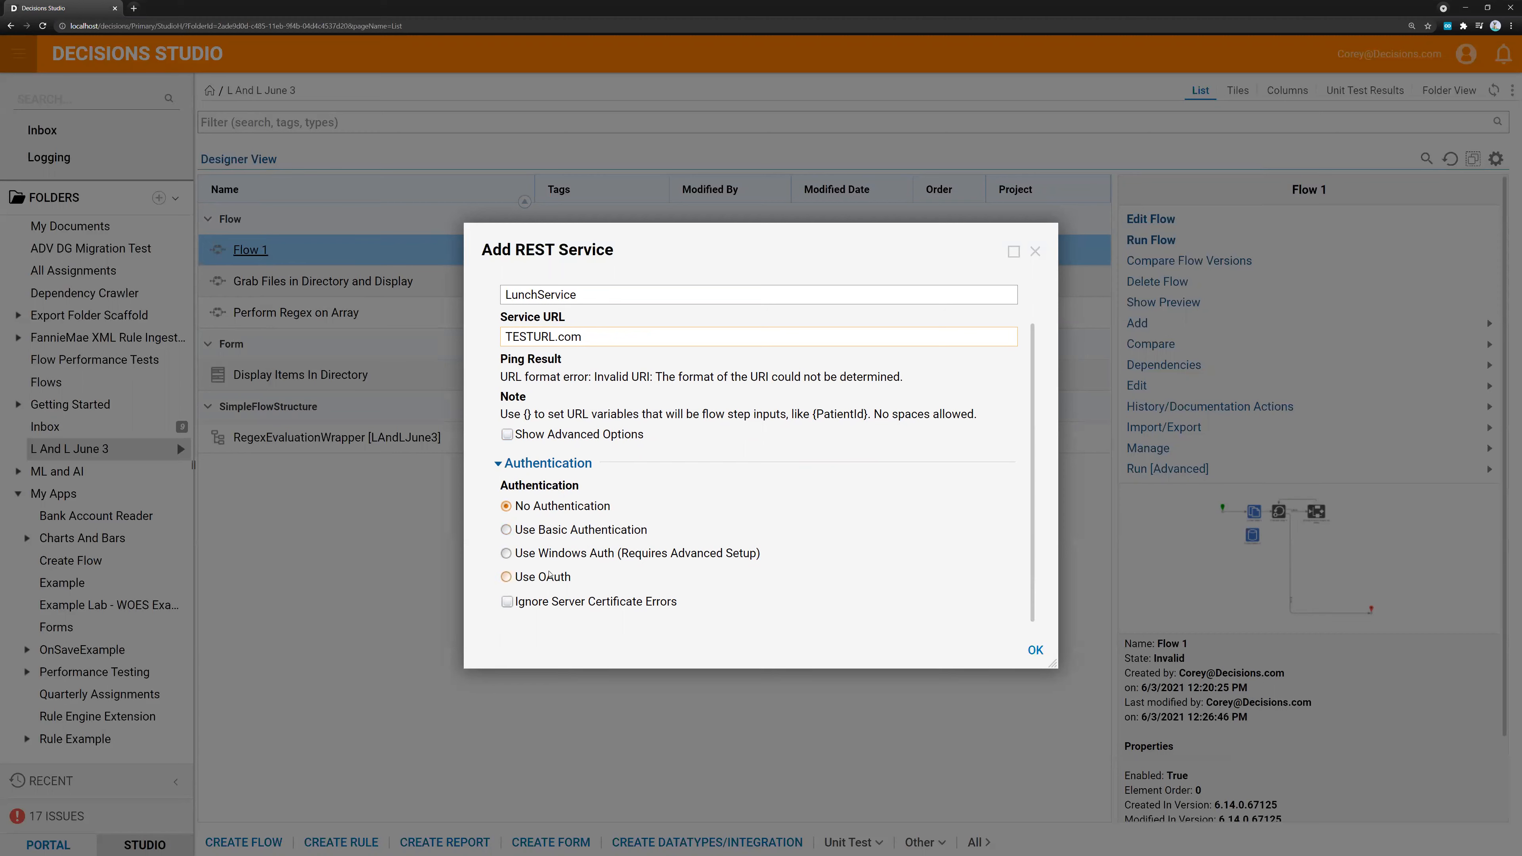
click(544, 442)
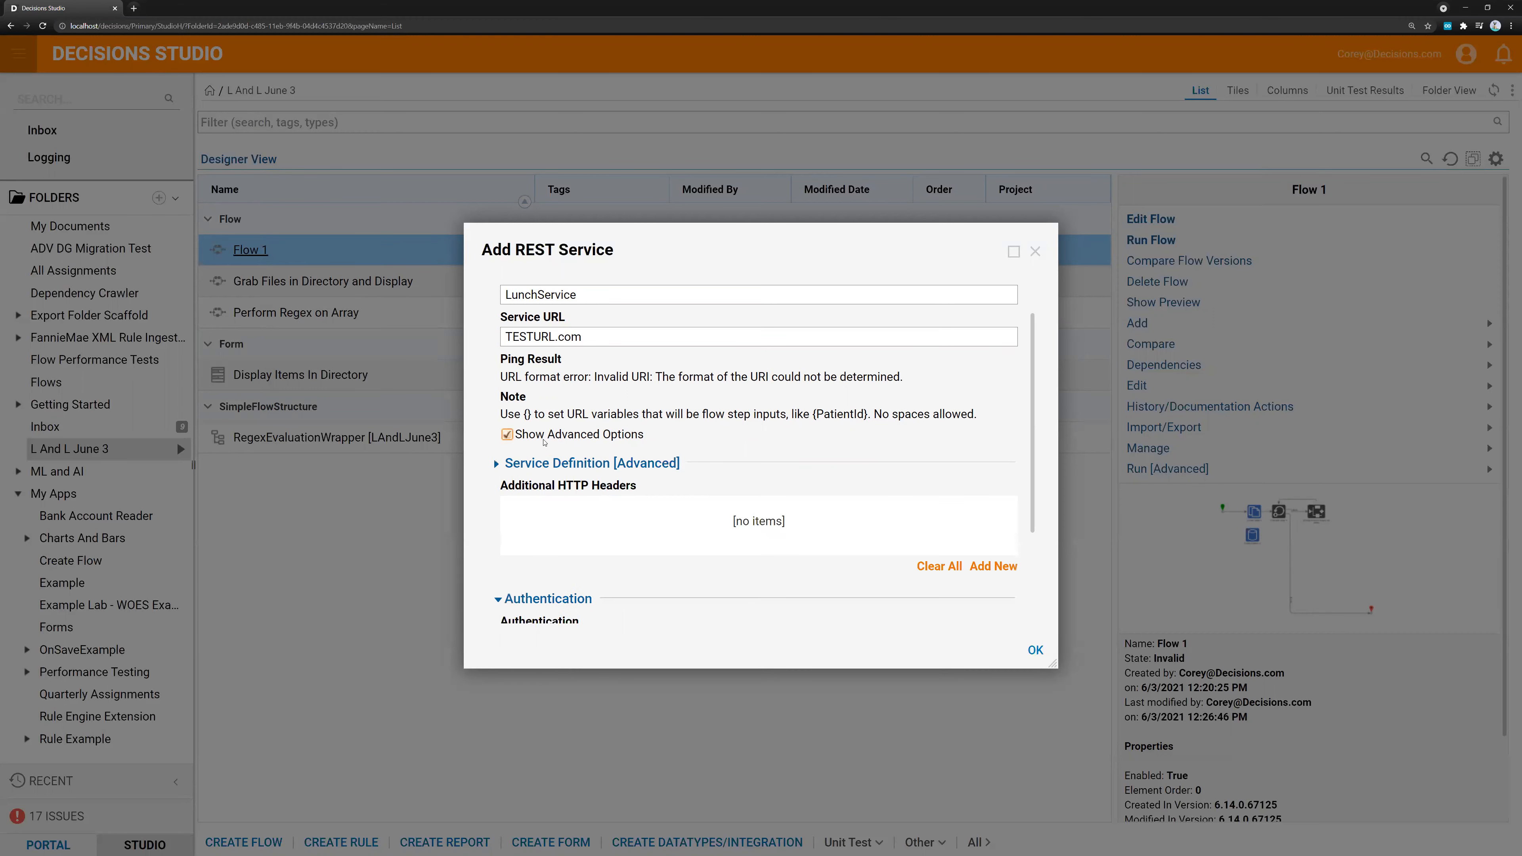
scroll(575, 458, down, 2)
scroll(600, 510, up, 2)
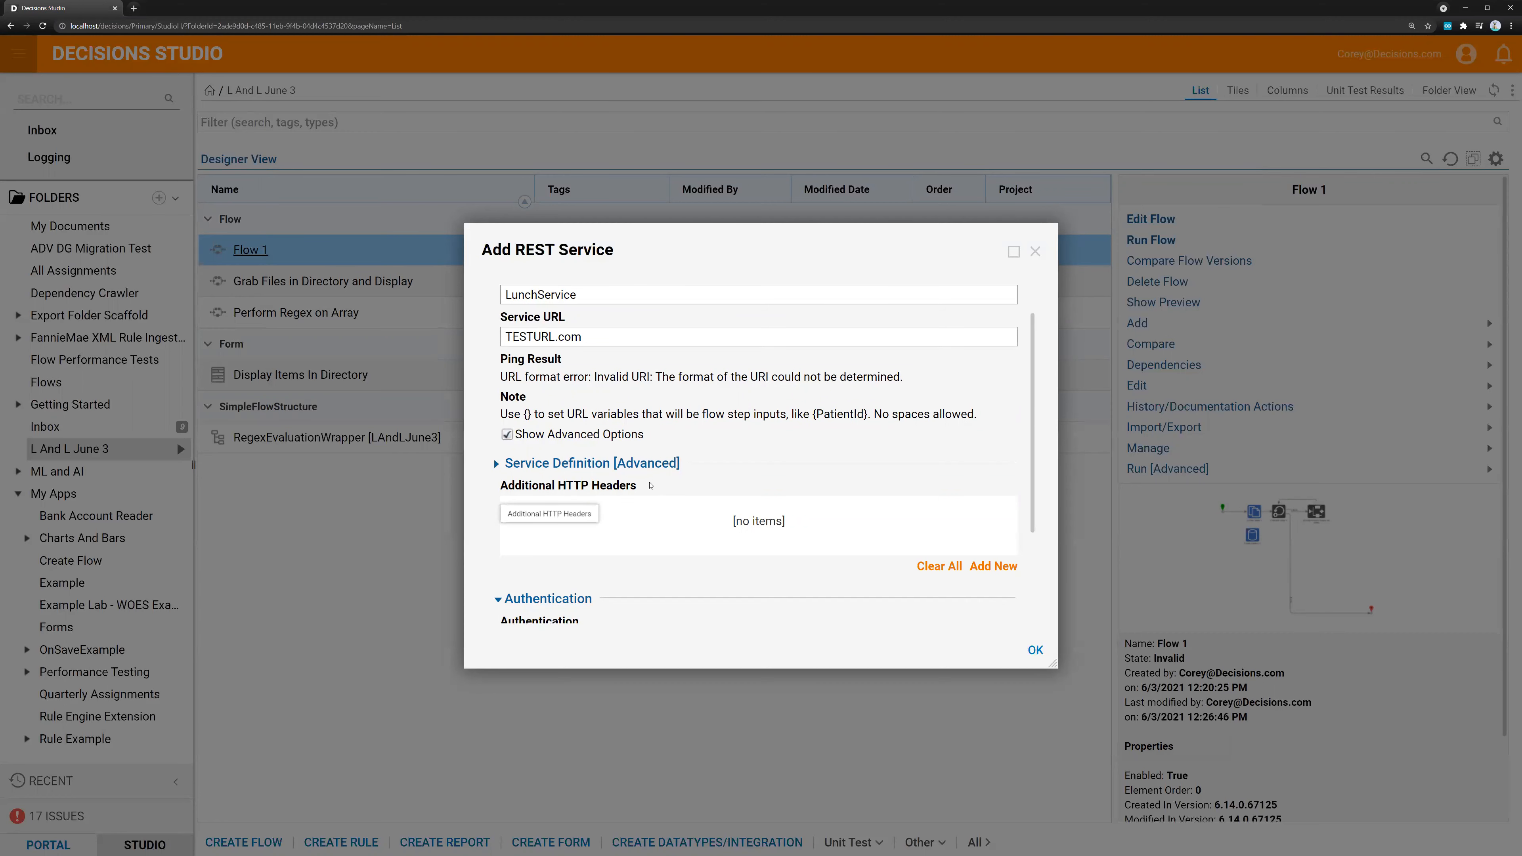
click(554, 440)
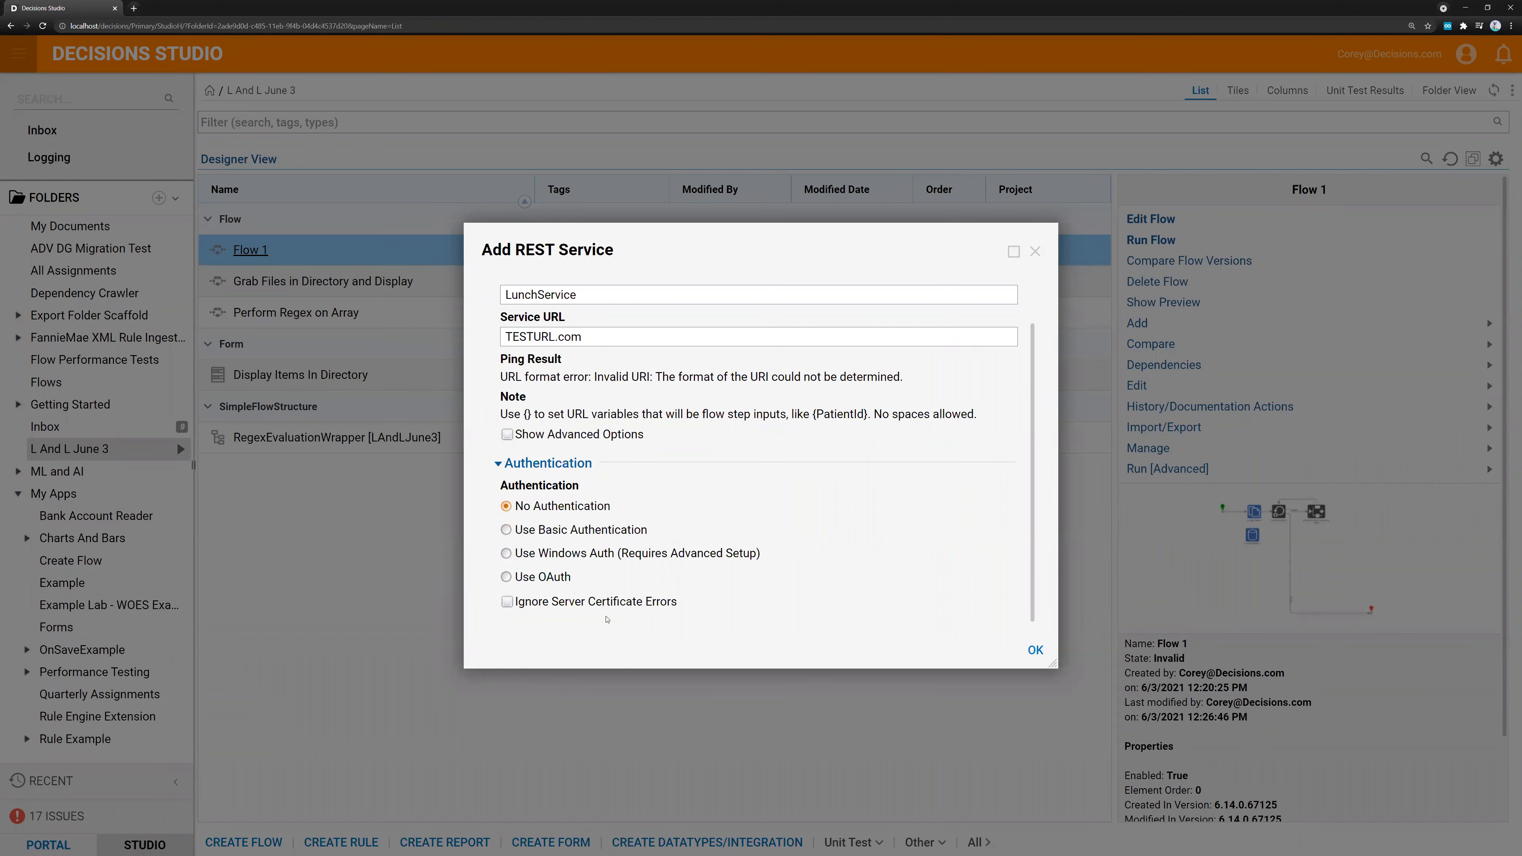
click(1035, 650)
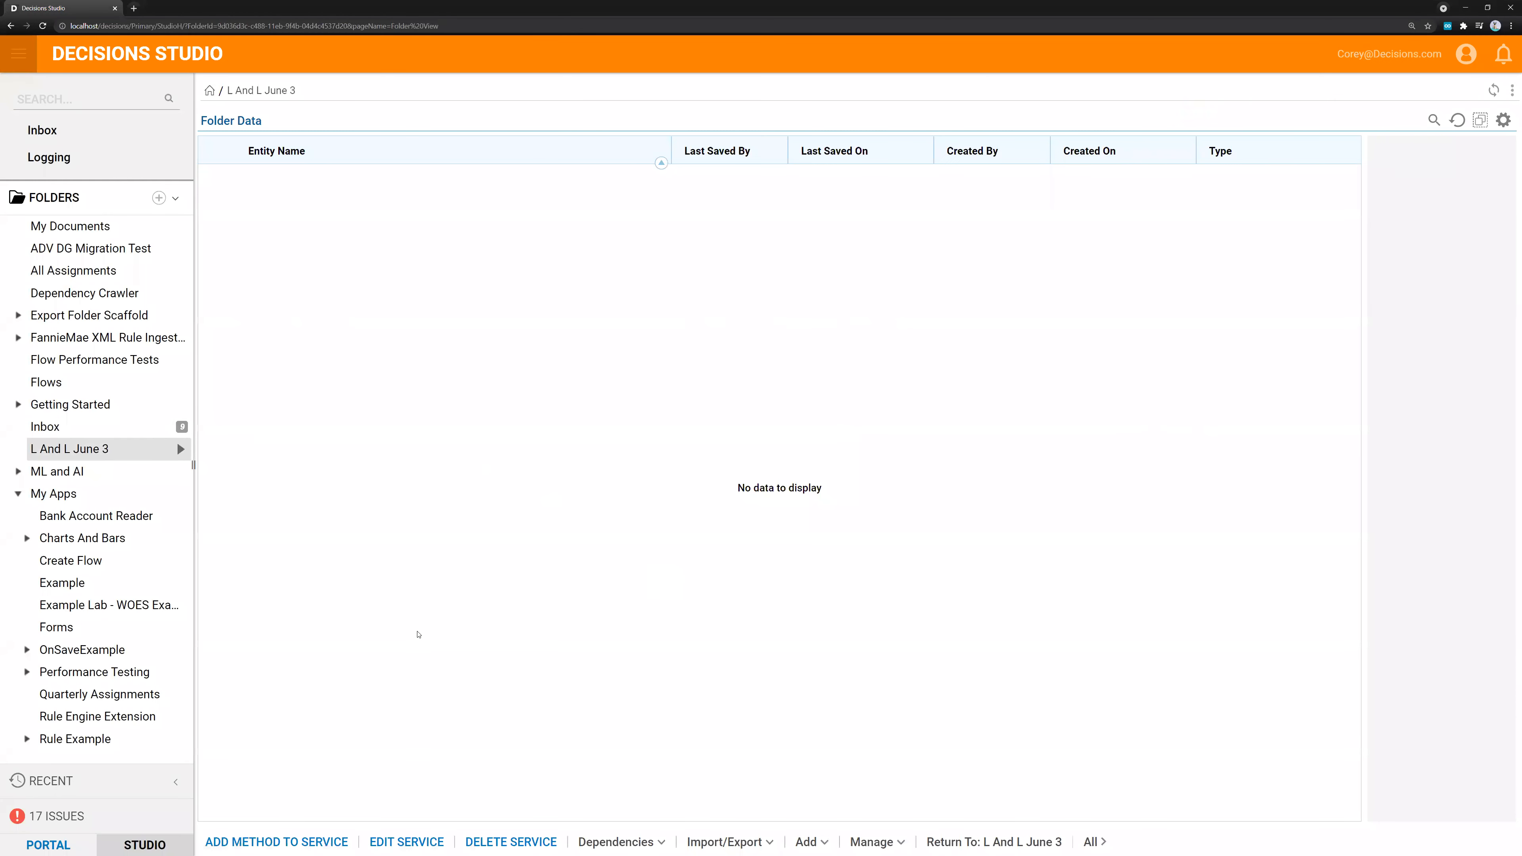
Start a new method for the REST service and view the available HTTP methods, keeping GET
click(304, 842)
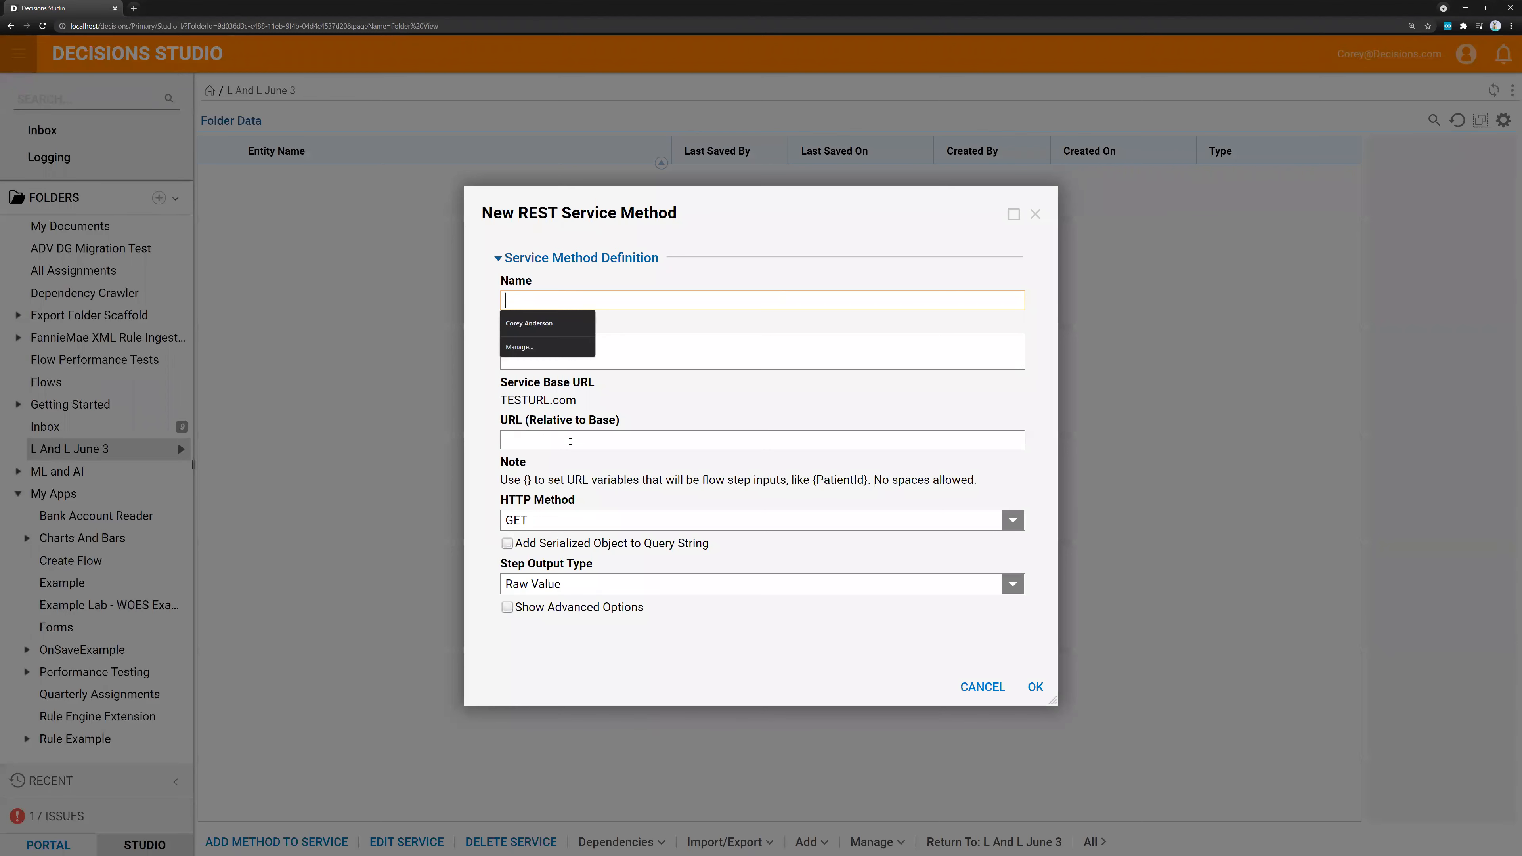
click(1012, 519)
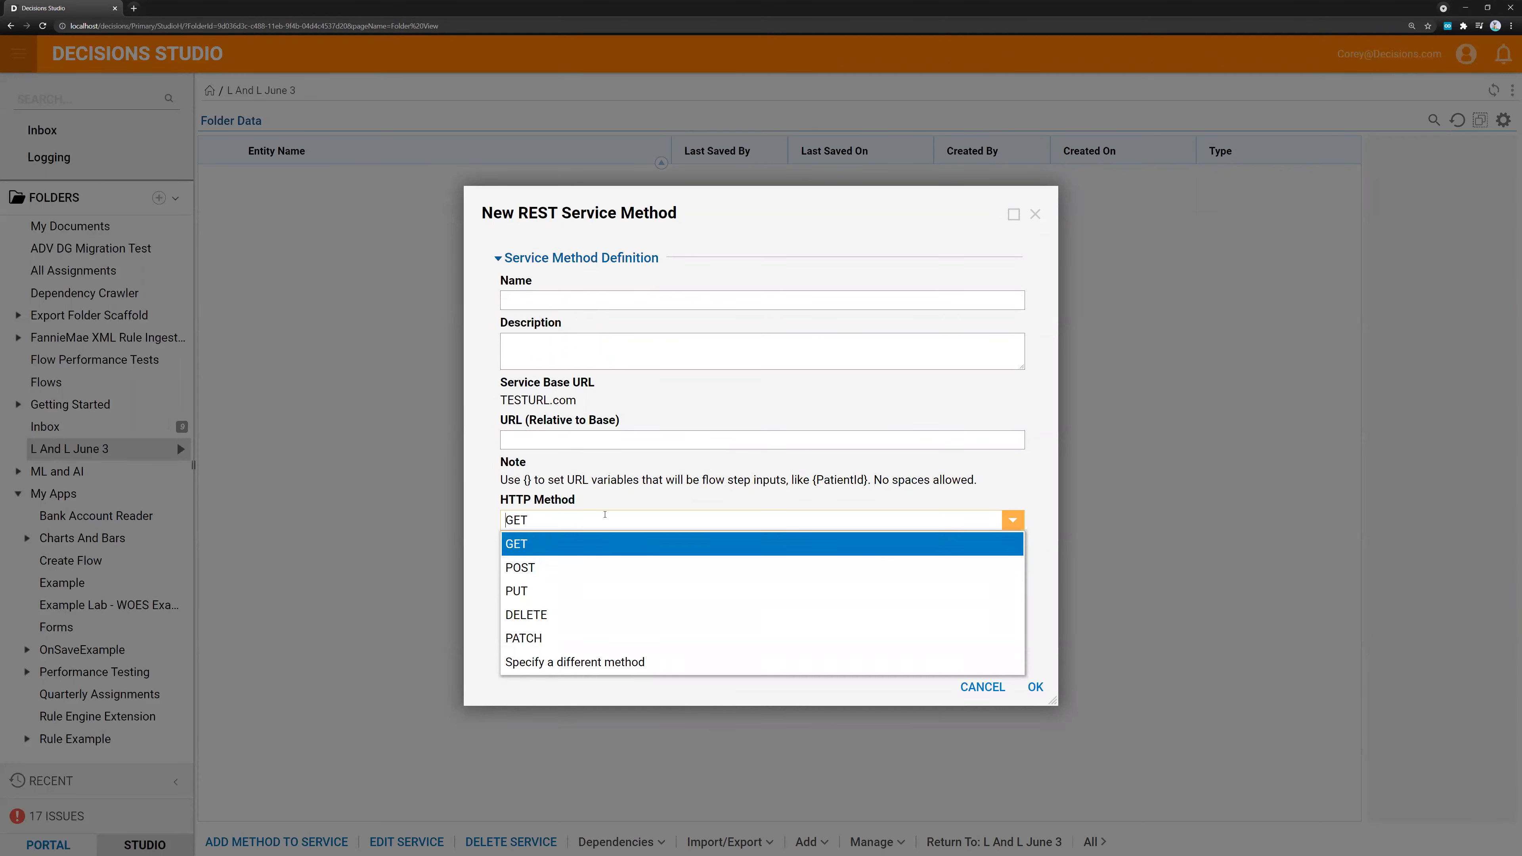
click(621, 485)
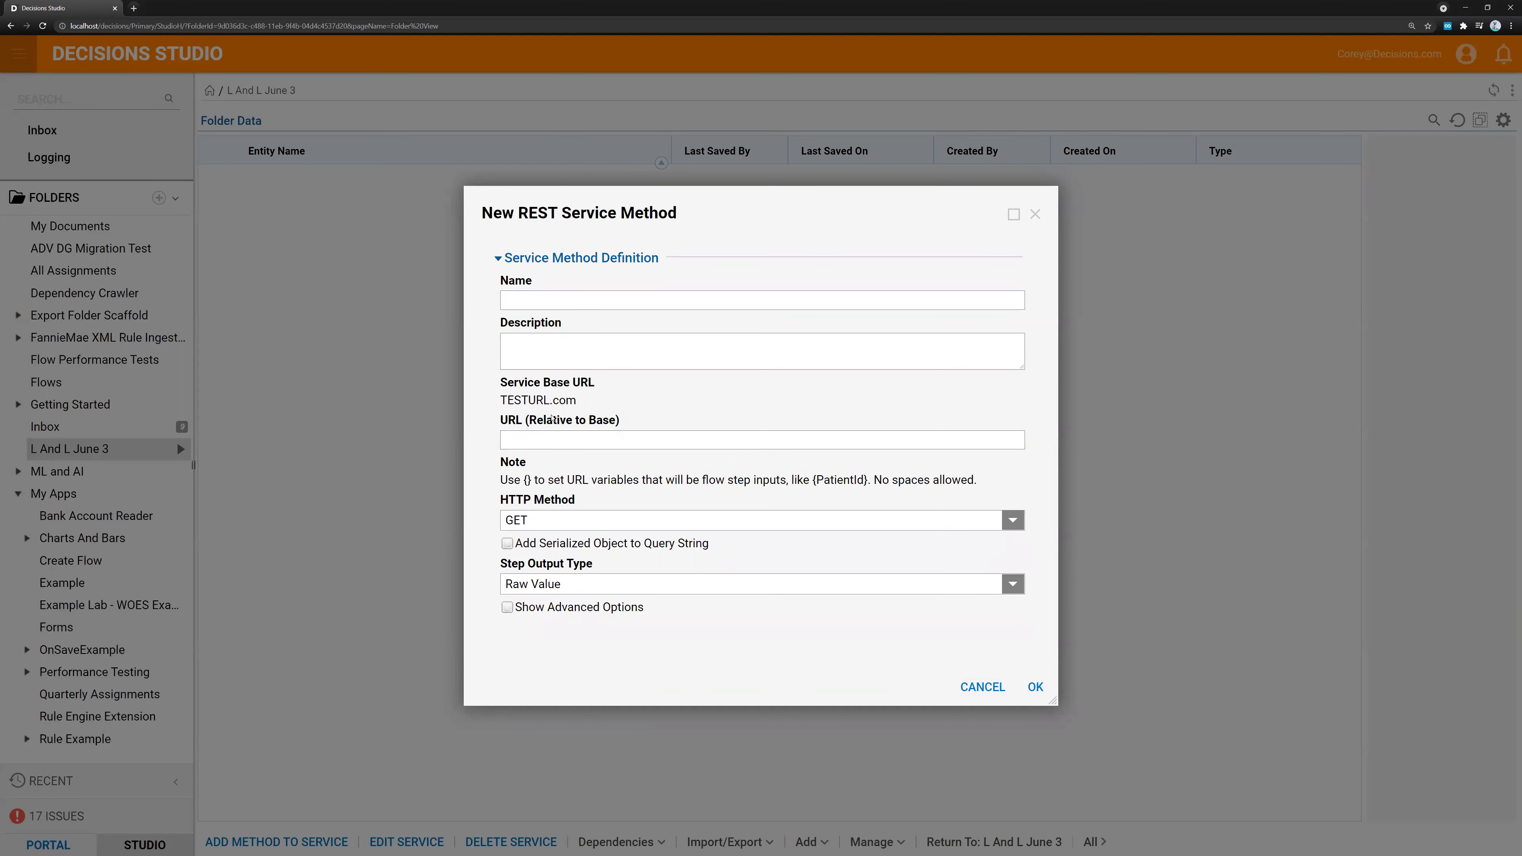
Fill the method's relative URL with the remembered API flow query string containing a session ID, and prefix it with a slash
click(563, 438)
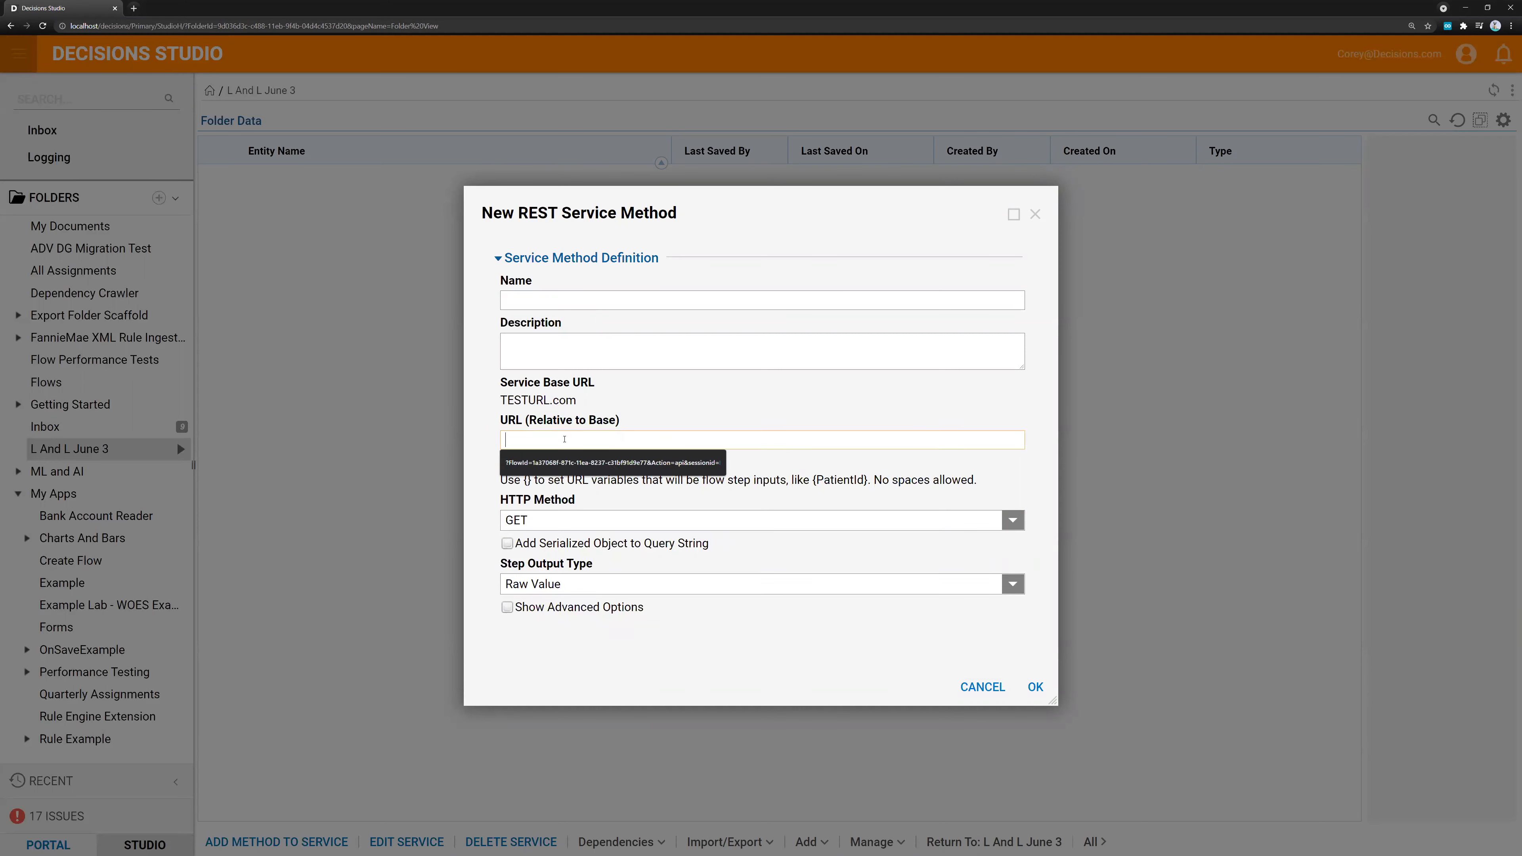
click(577, 462)
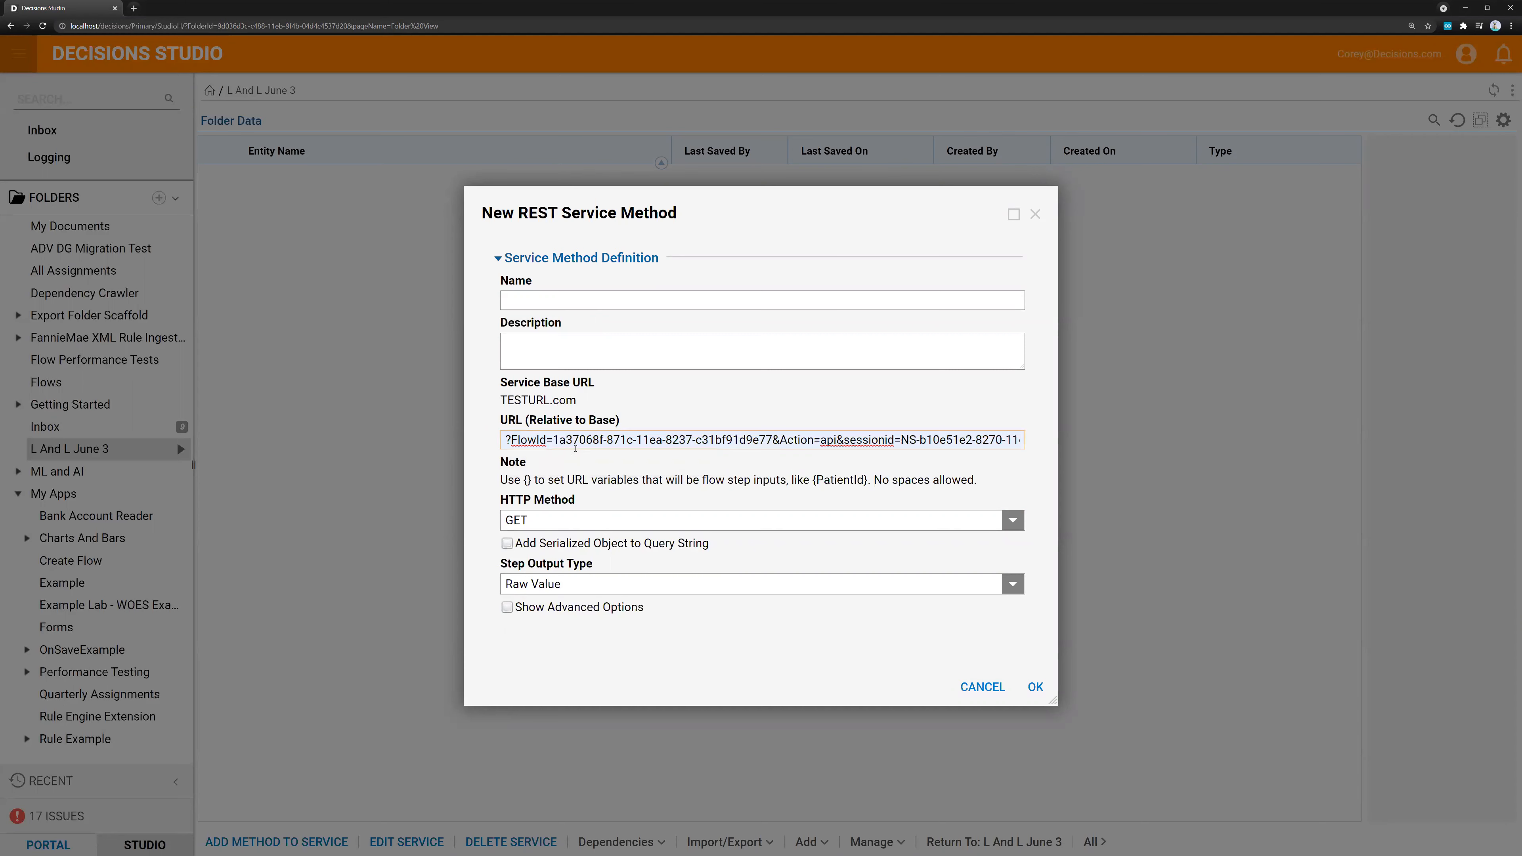
drag(524, 439, 475, 435)
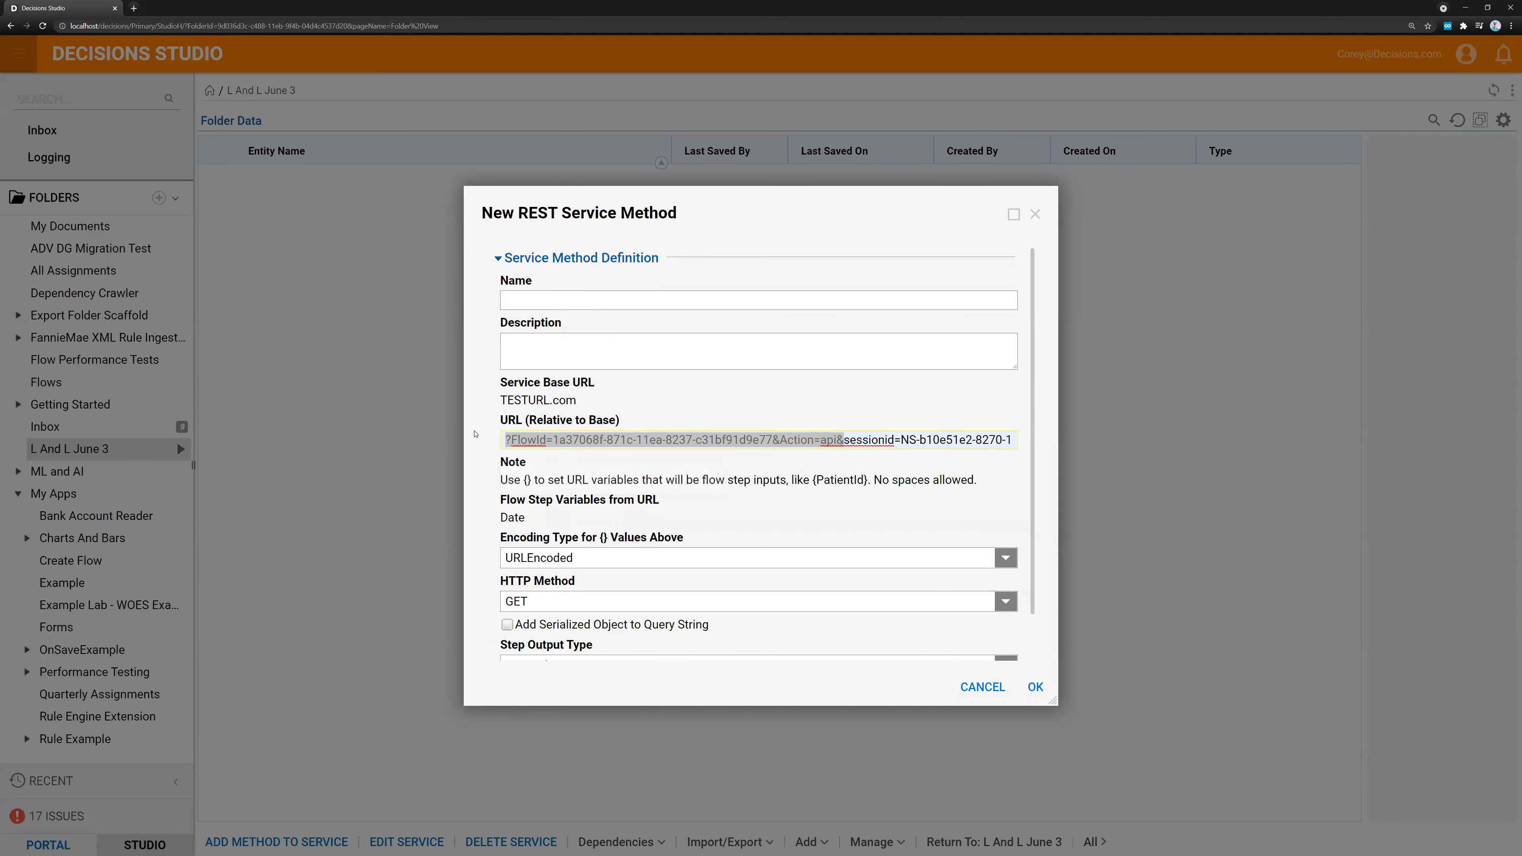
click(519, 438)
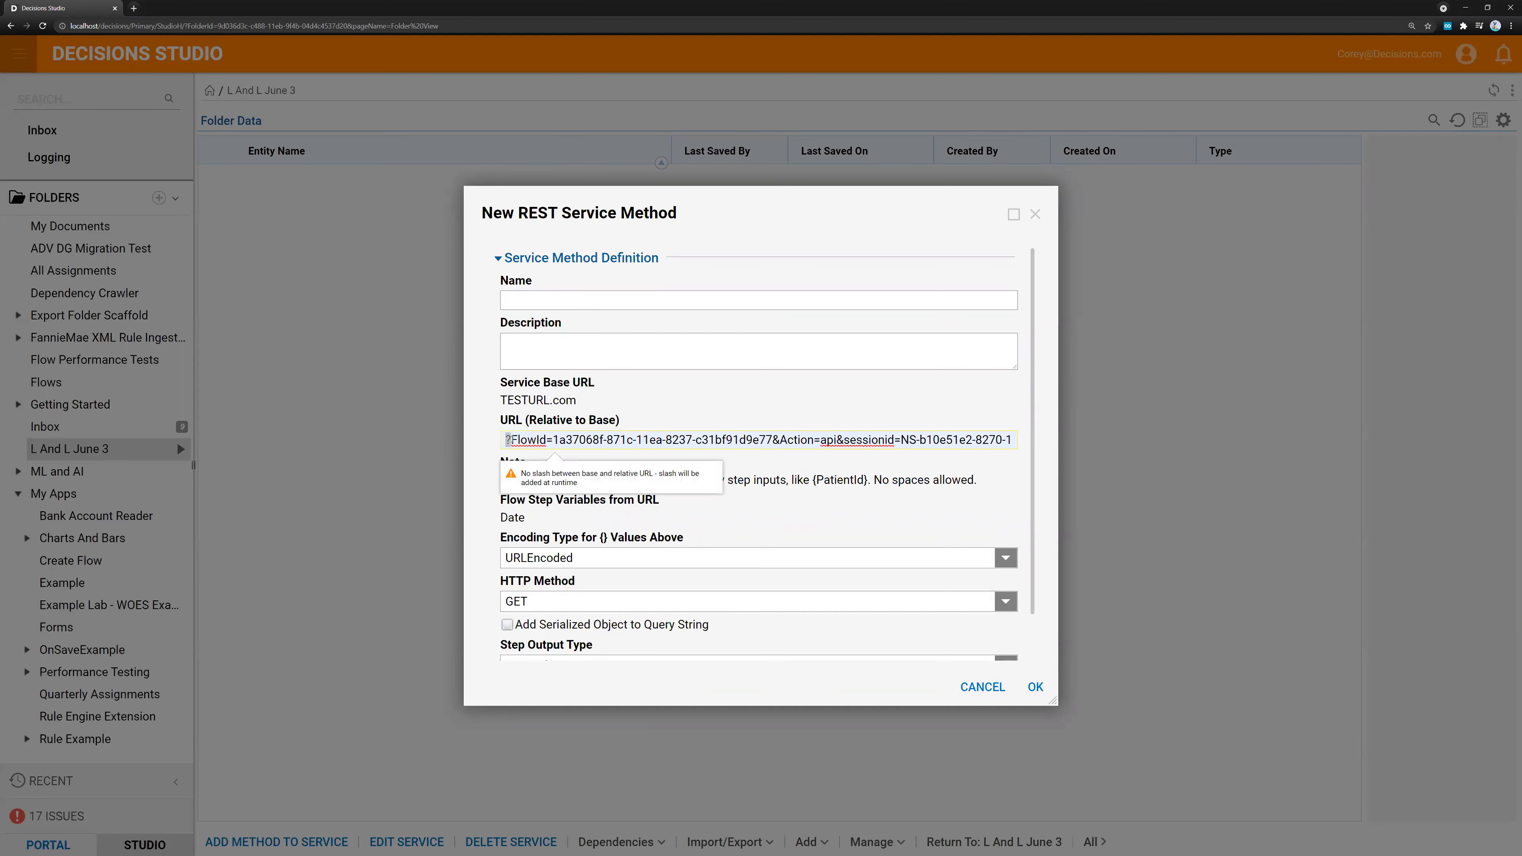
text(/)
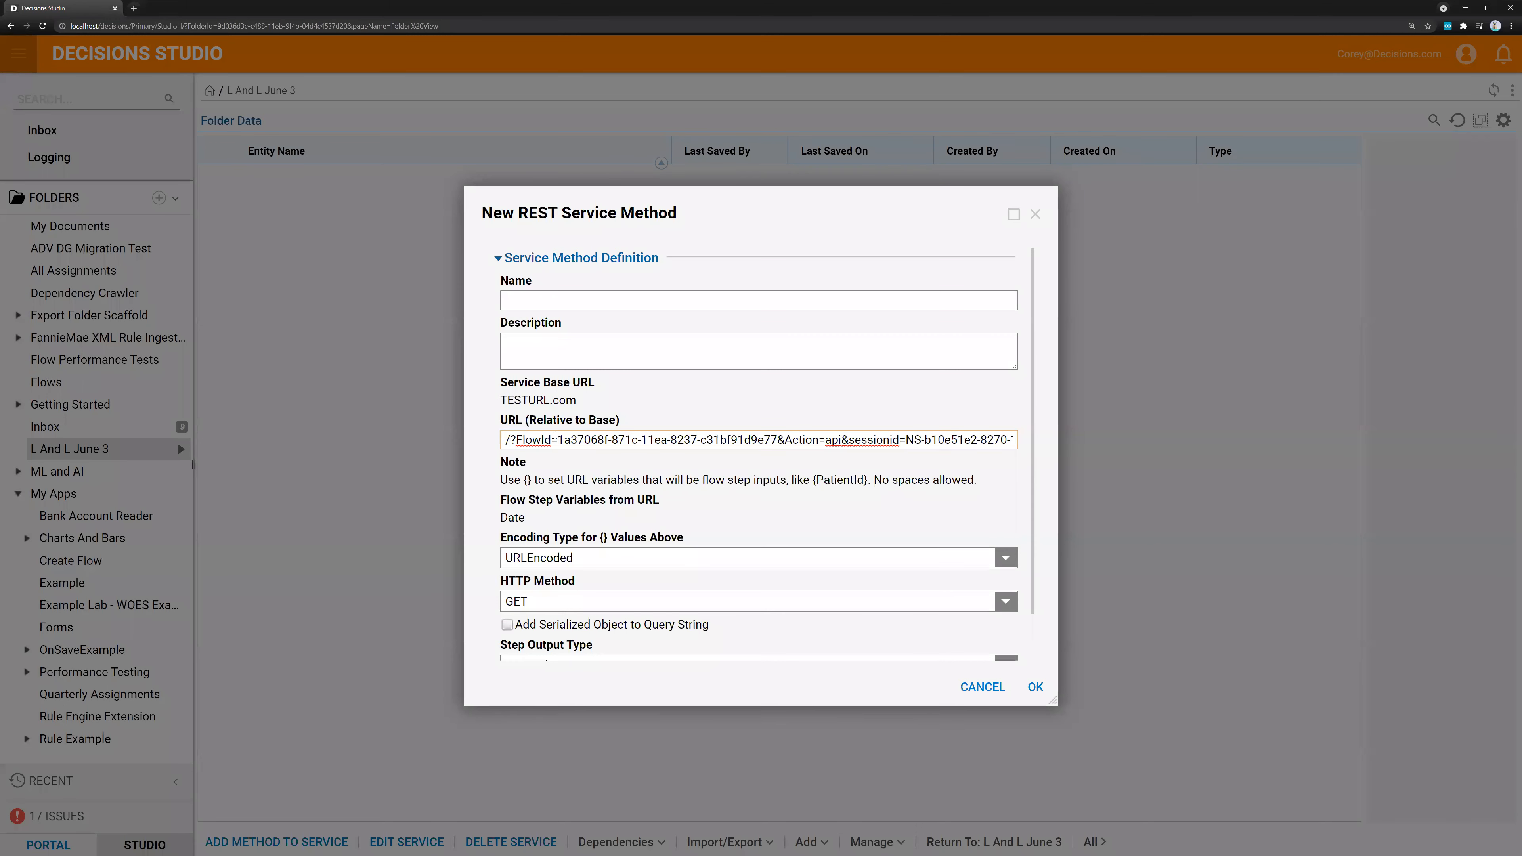
Replace the method's relative URL with the path variables /{ObjectId}/{PaintingNumber}/ followed by a question mark for a query string
key(ctrl+a)
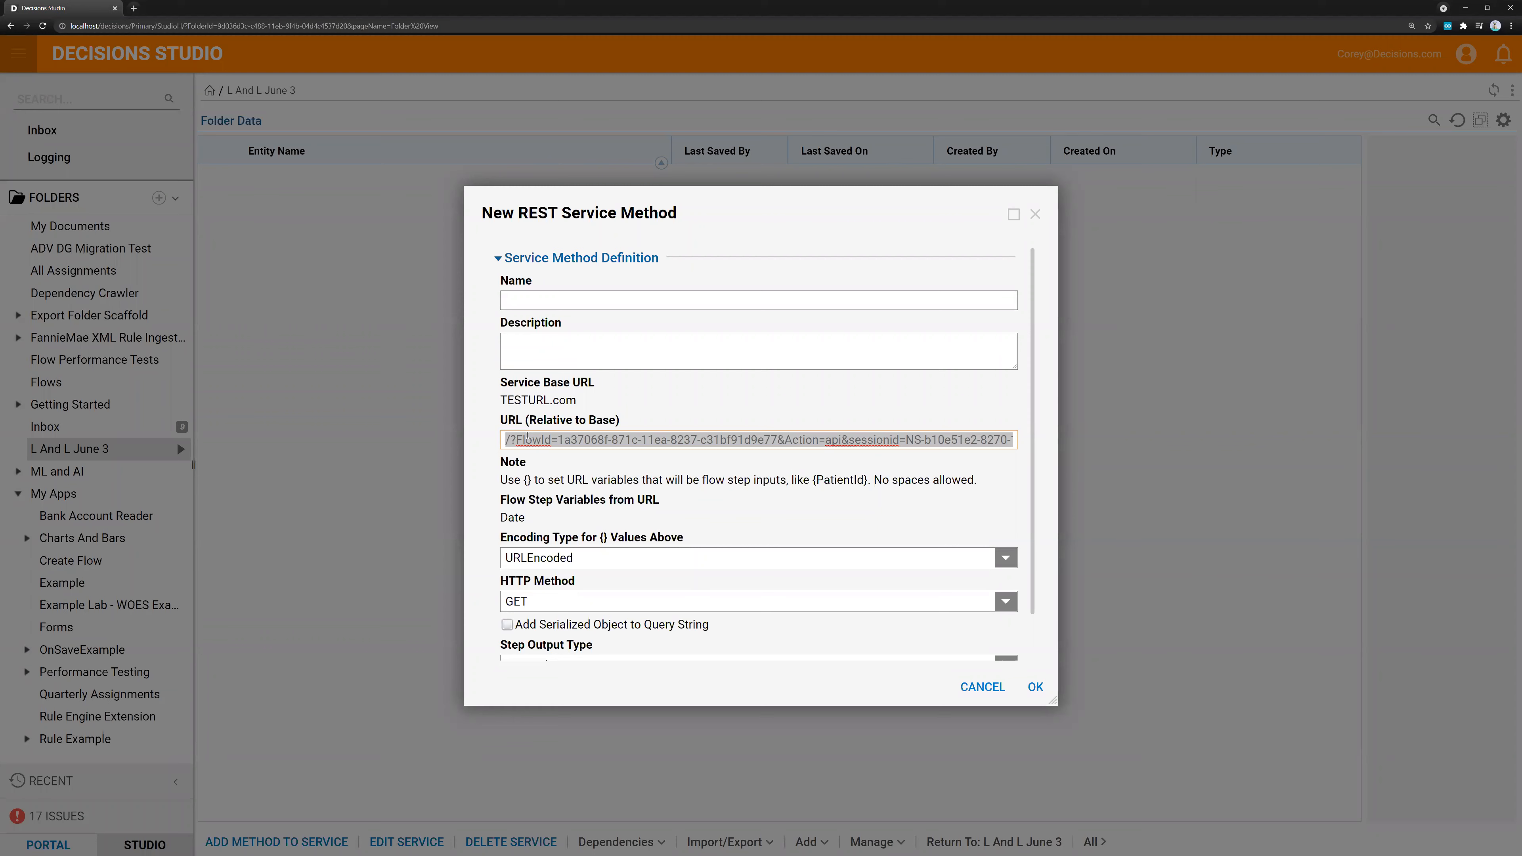
text(/)
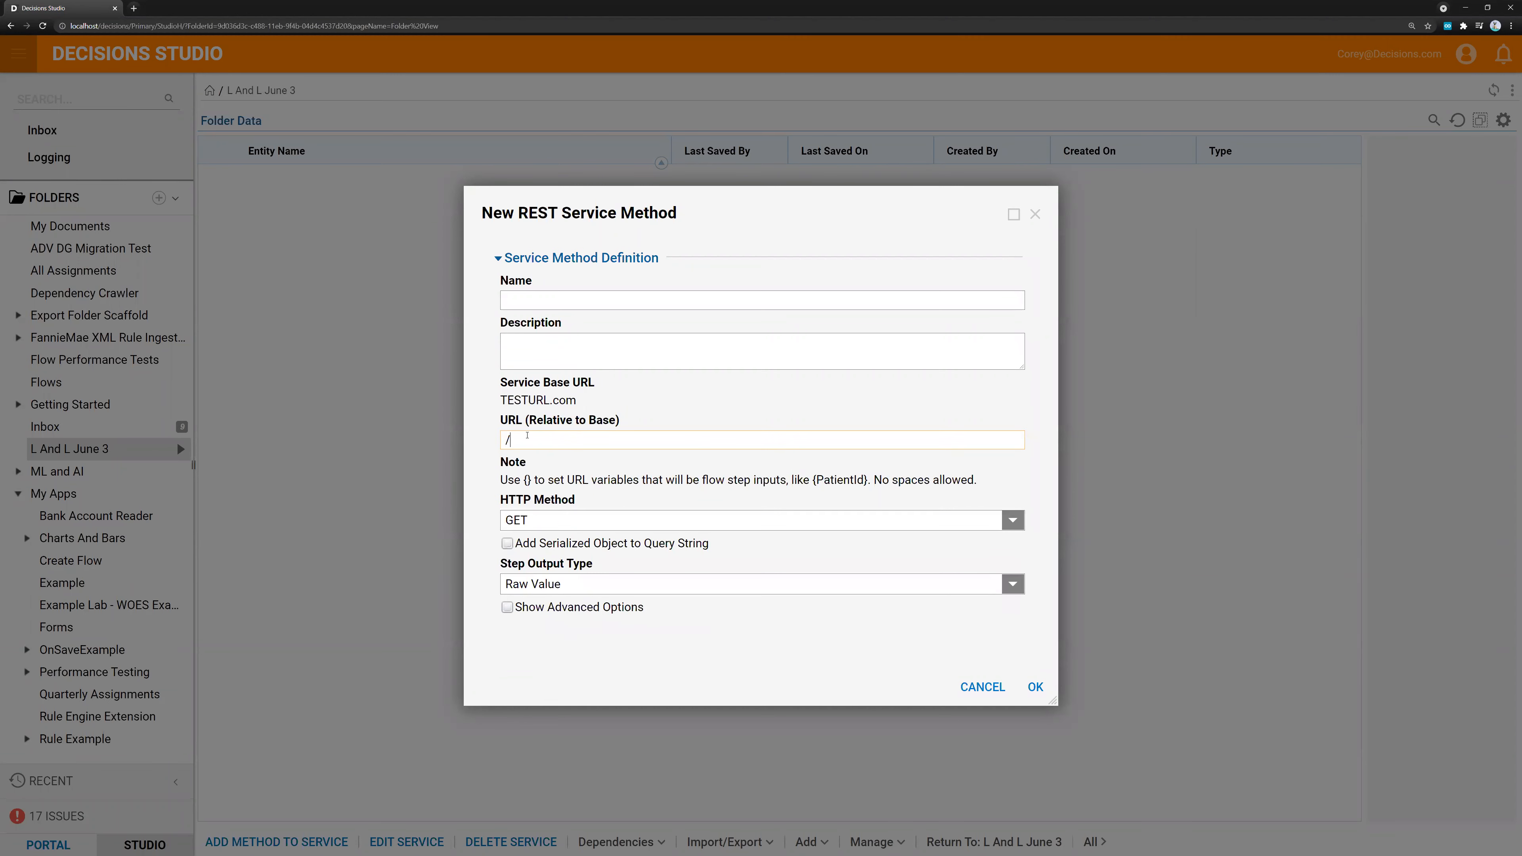
text({)
text(ObjectId)
key(End)
text(/)
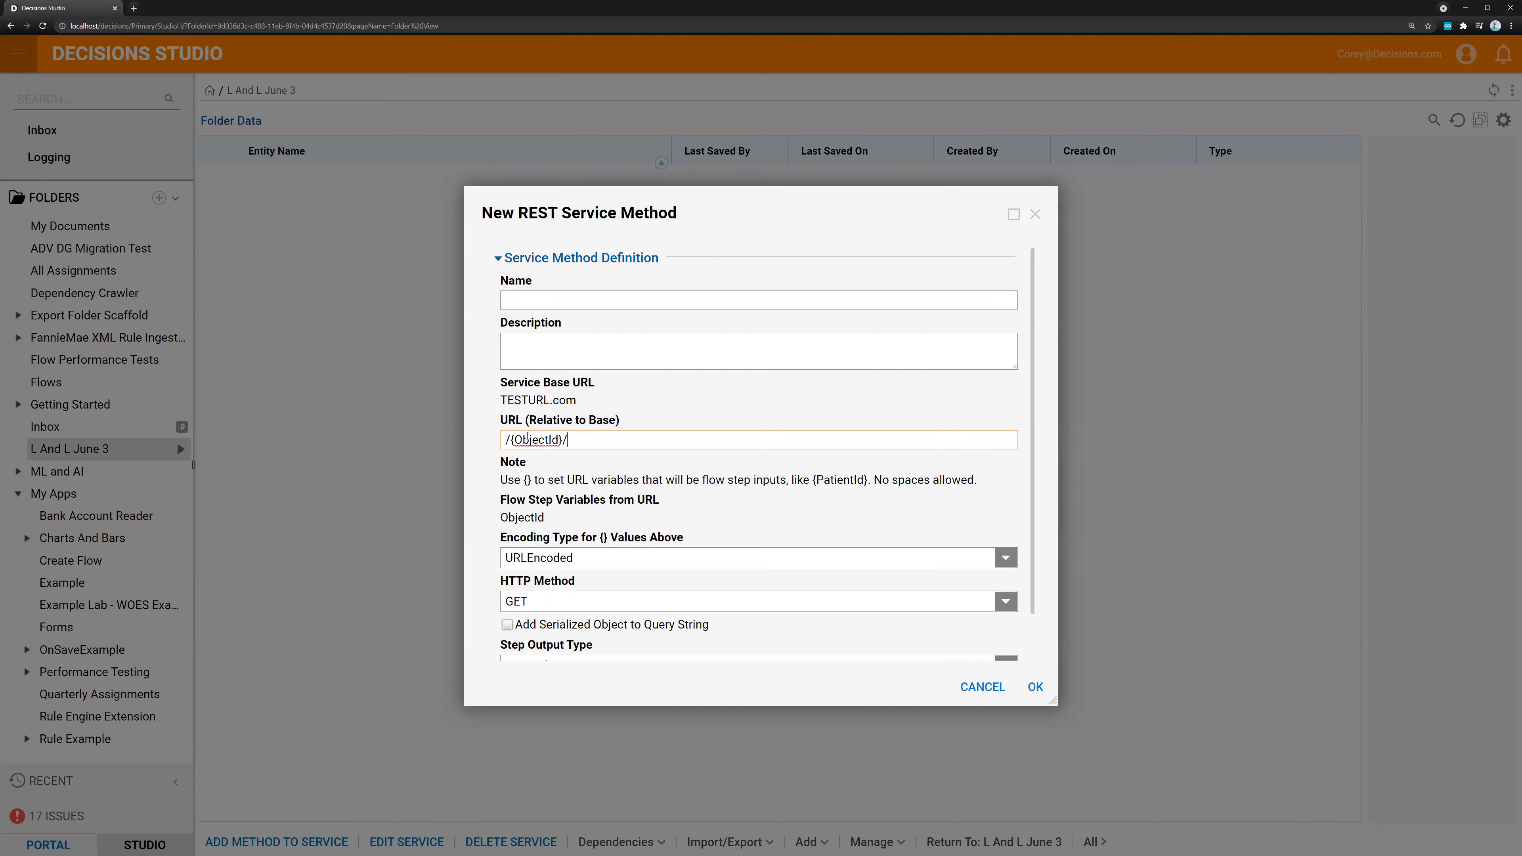
text({PaintingNumber}/?)
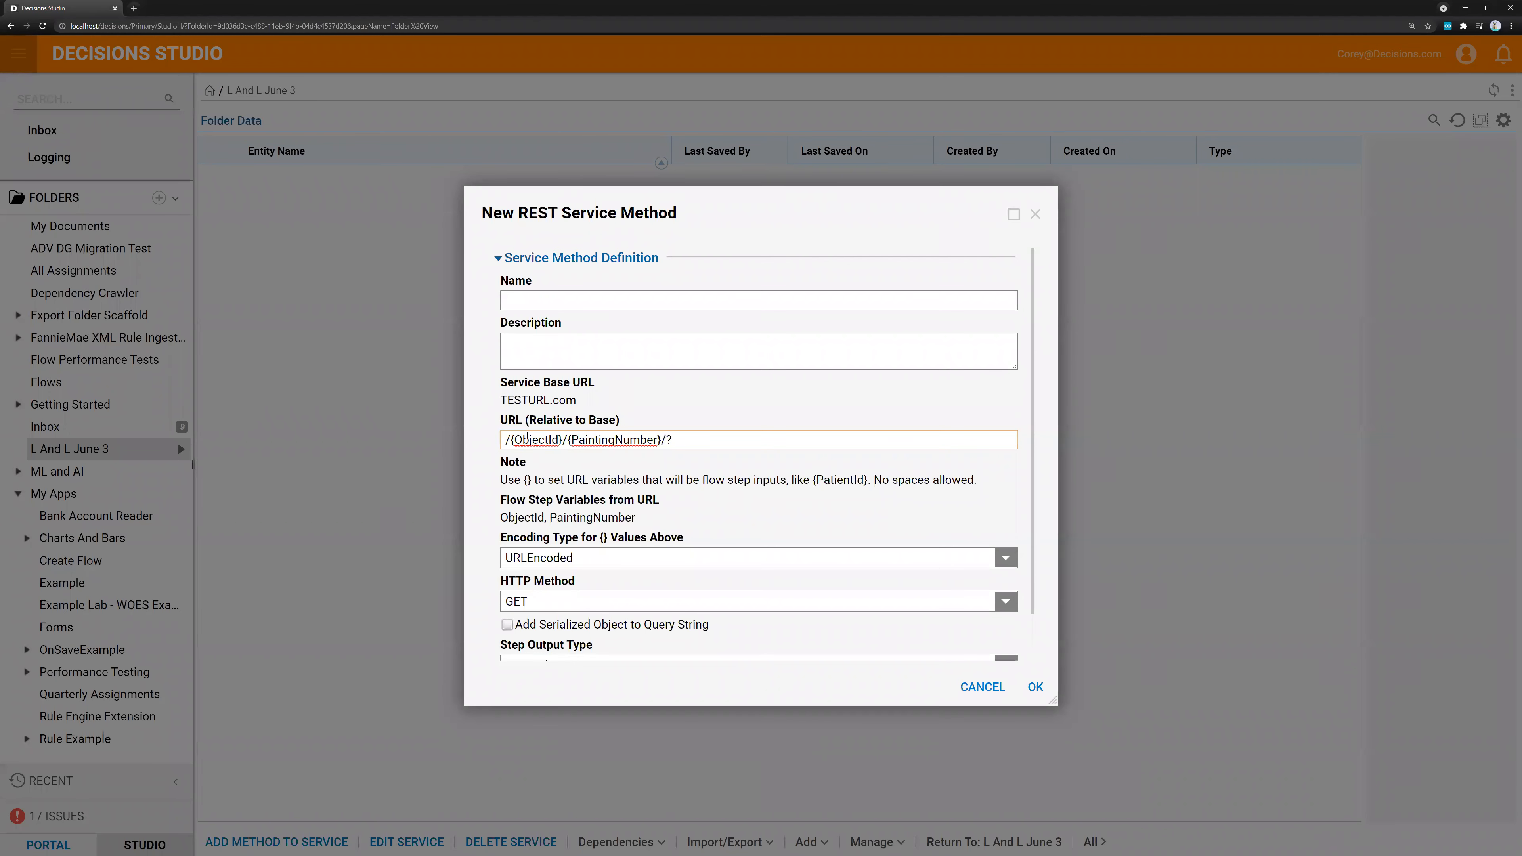
text(Username={Username)
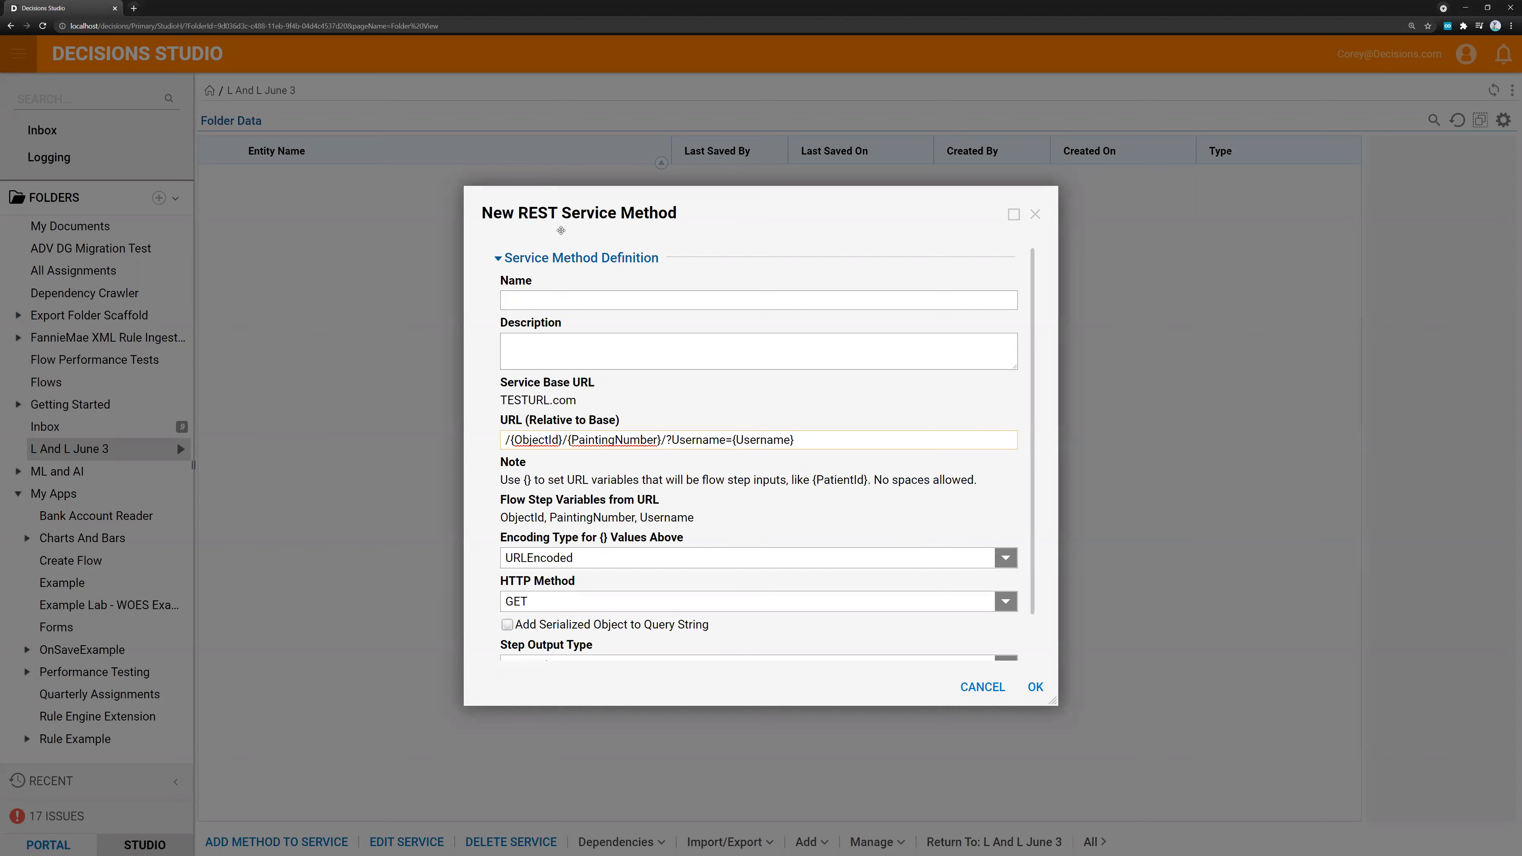
Append the query parameter Username={Username} to the relative URL and highlight the full URL for review
scroll(817, 488, down, 1)
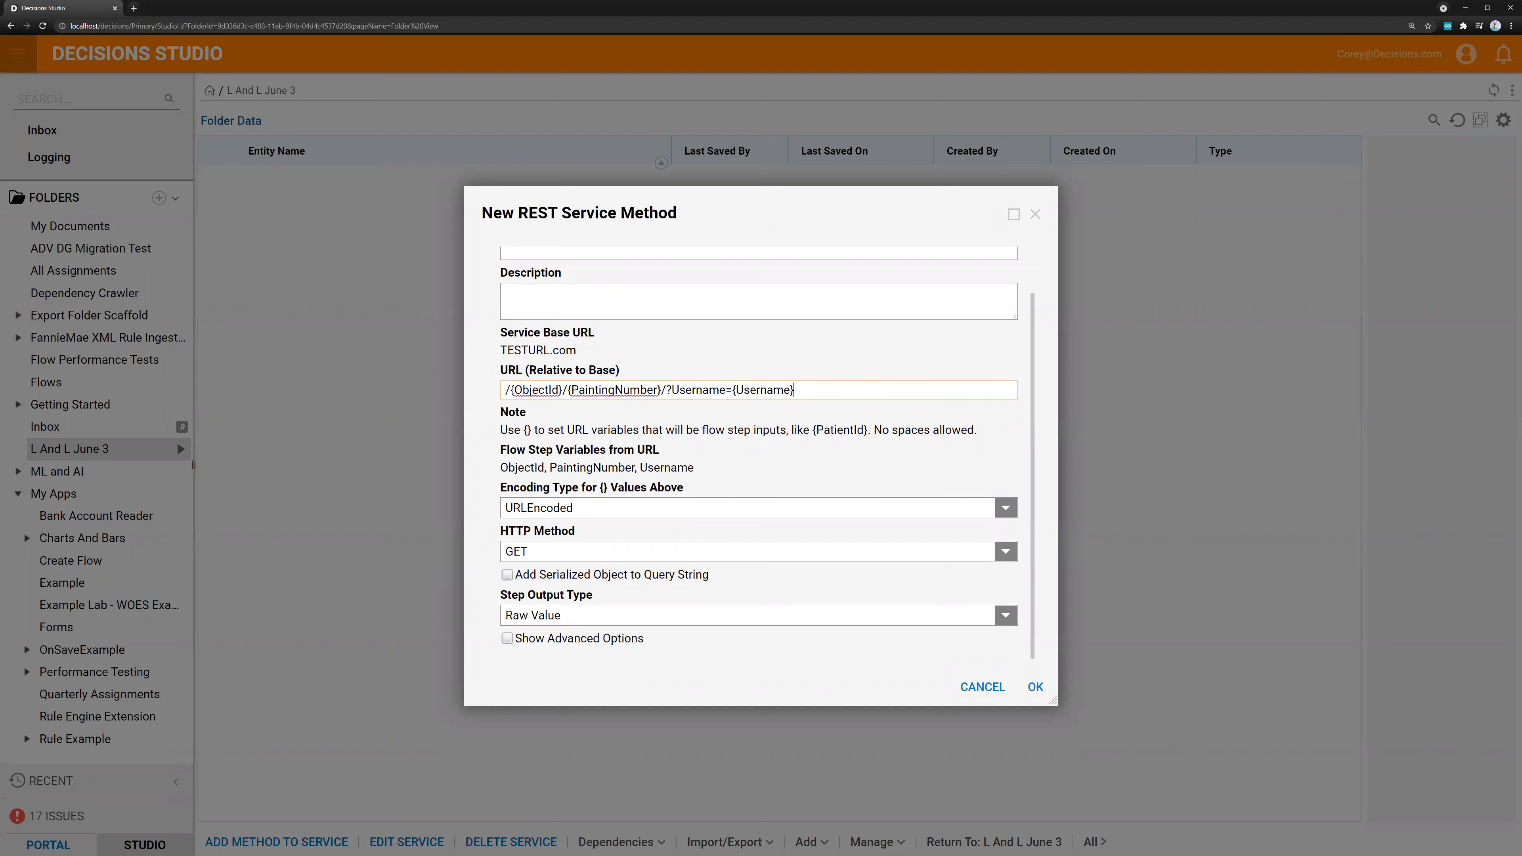
drag(504, 390, 833, 393)
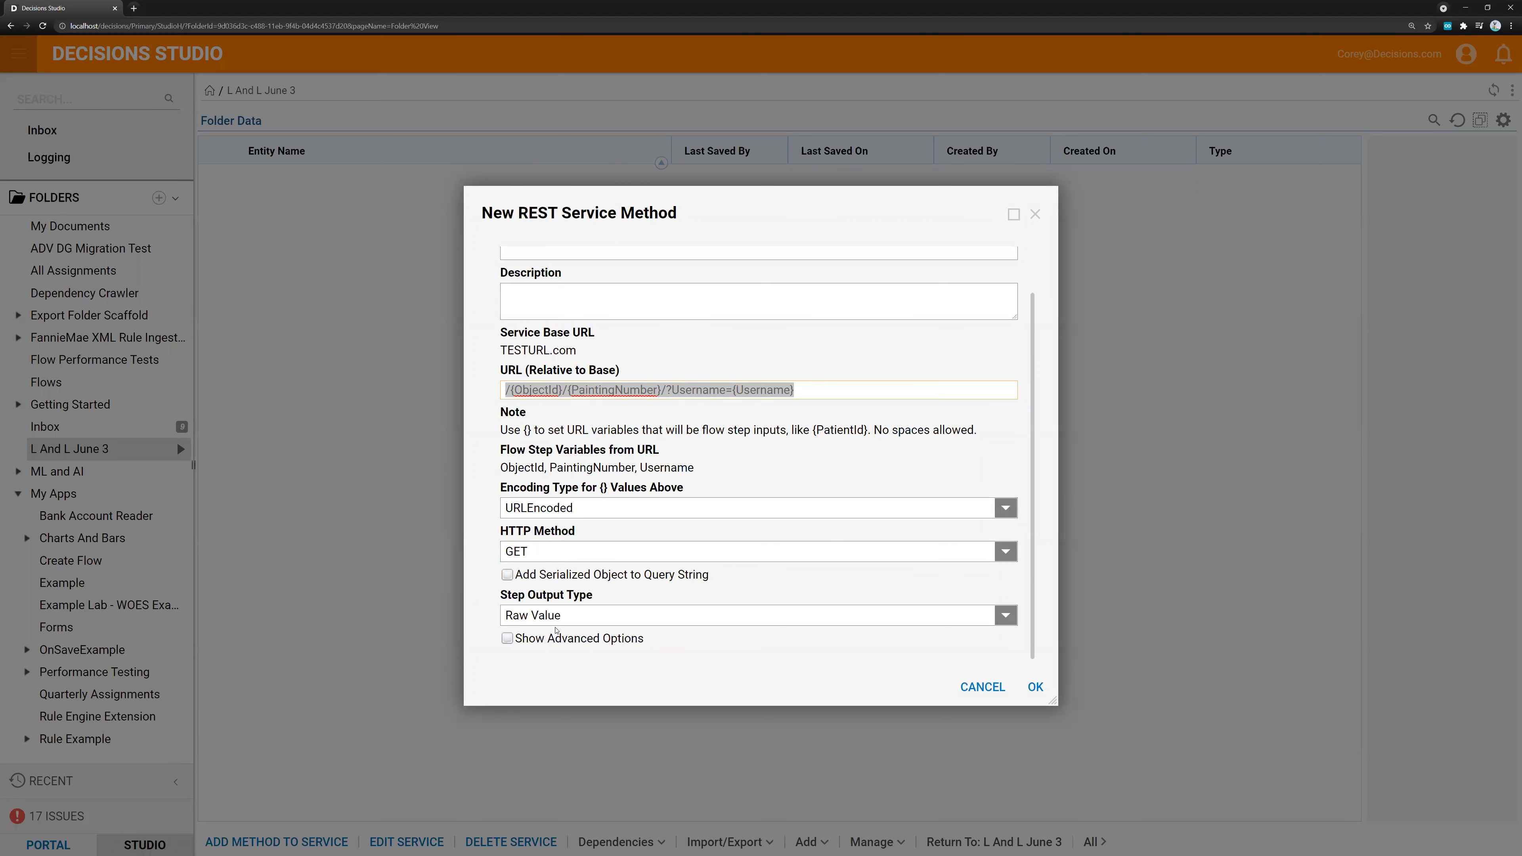
Set the method's step output type to Select Data Type
click(531, 611)
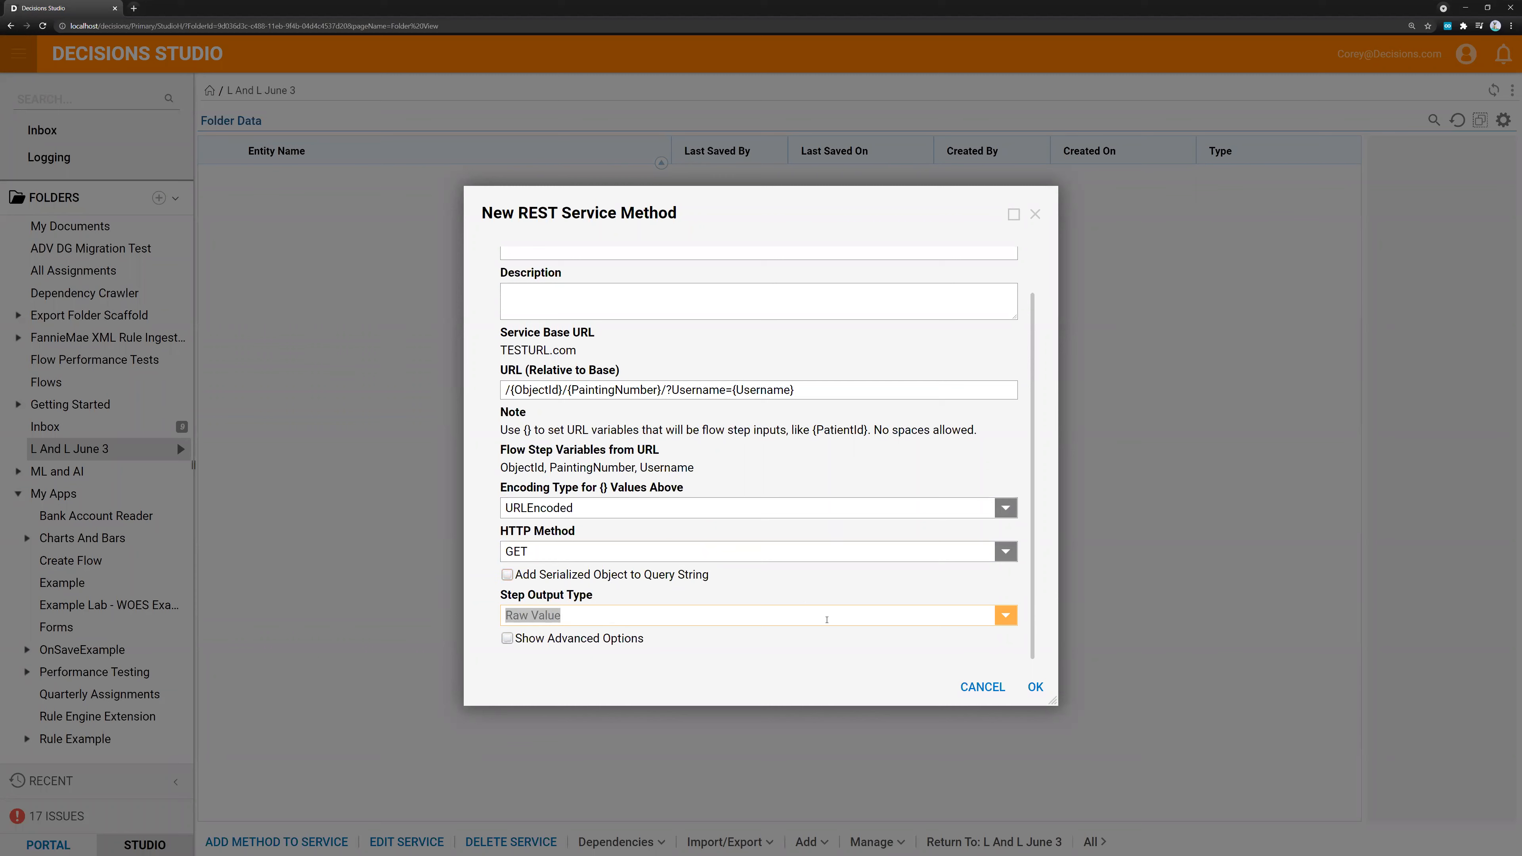
click(1007, 615)
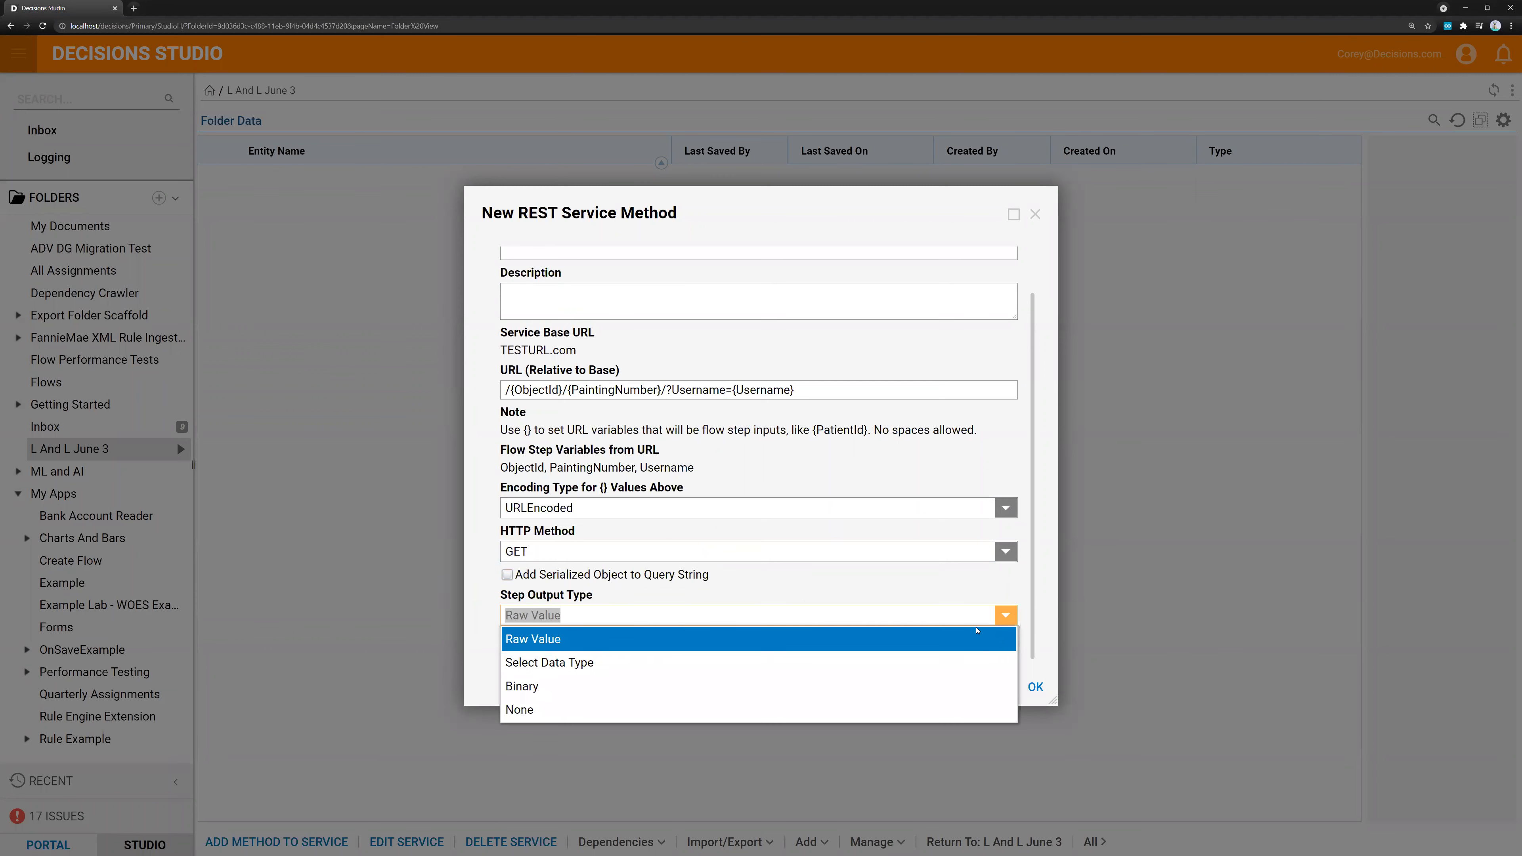
click(955, 667)
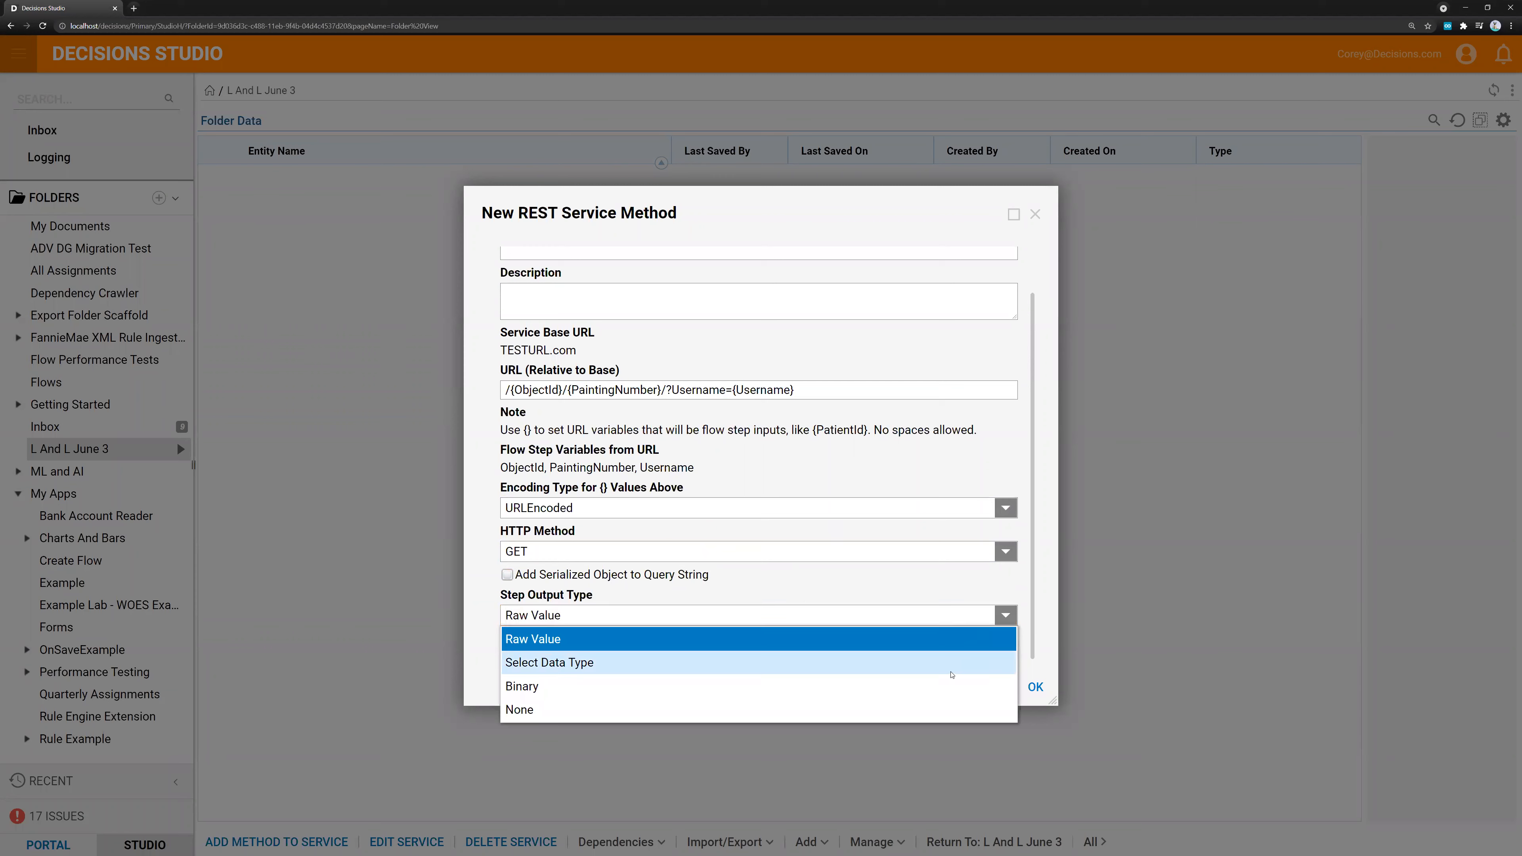
scroll(911, 605, down, 2)
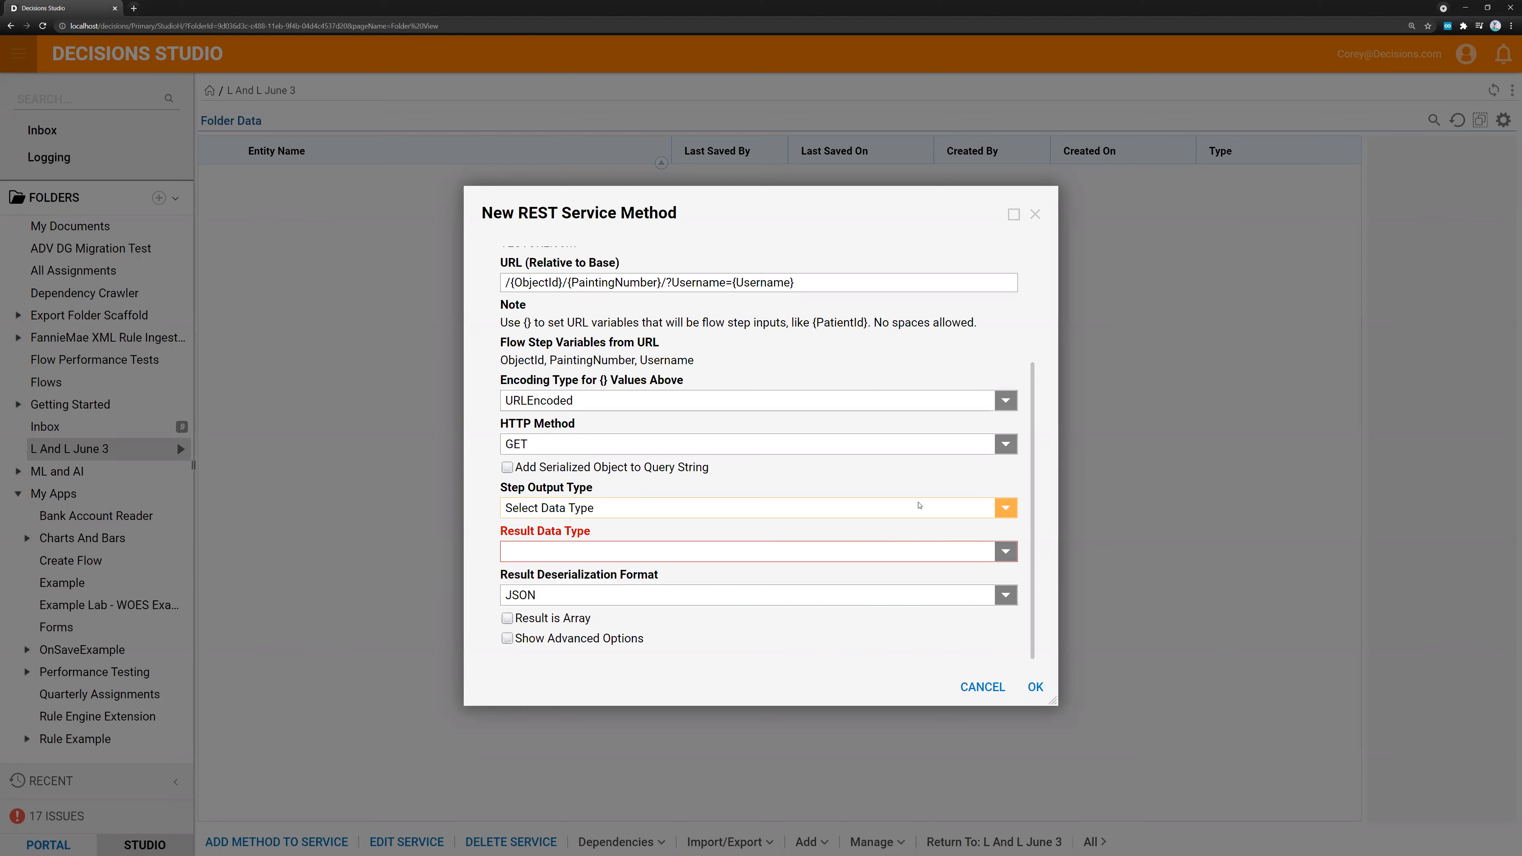
Choose the user-defined flow data structure Address2 [RulesPOC] as the result data type and mark the result as an array
click(1005, 552)
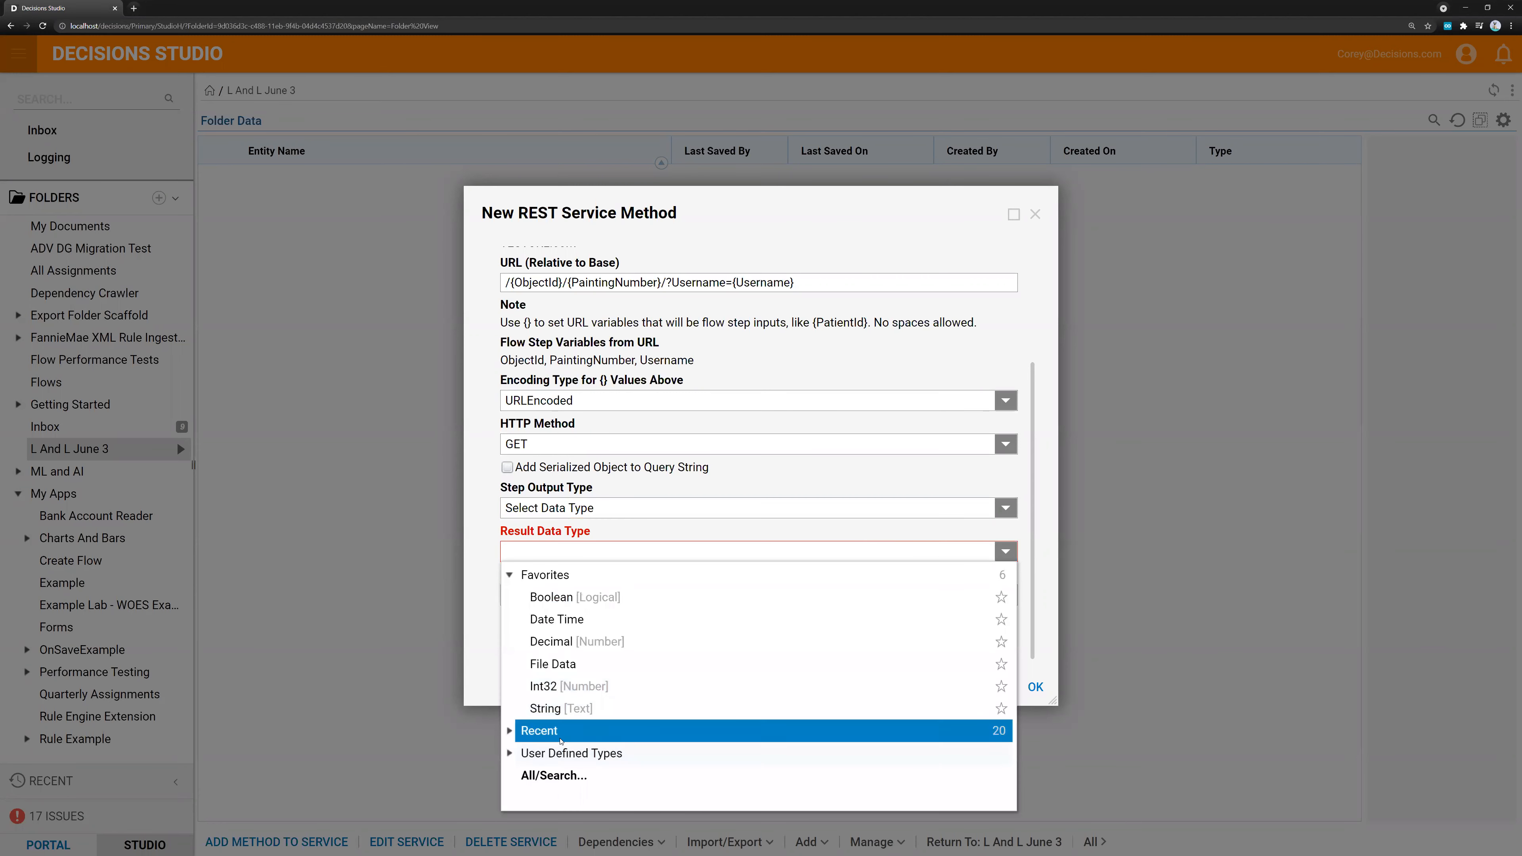
click(511, 752)
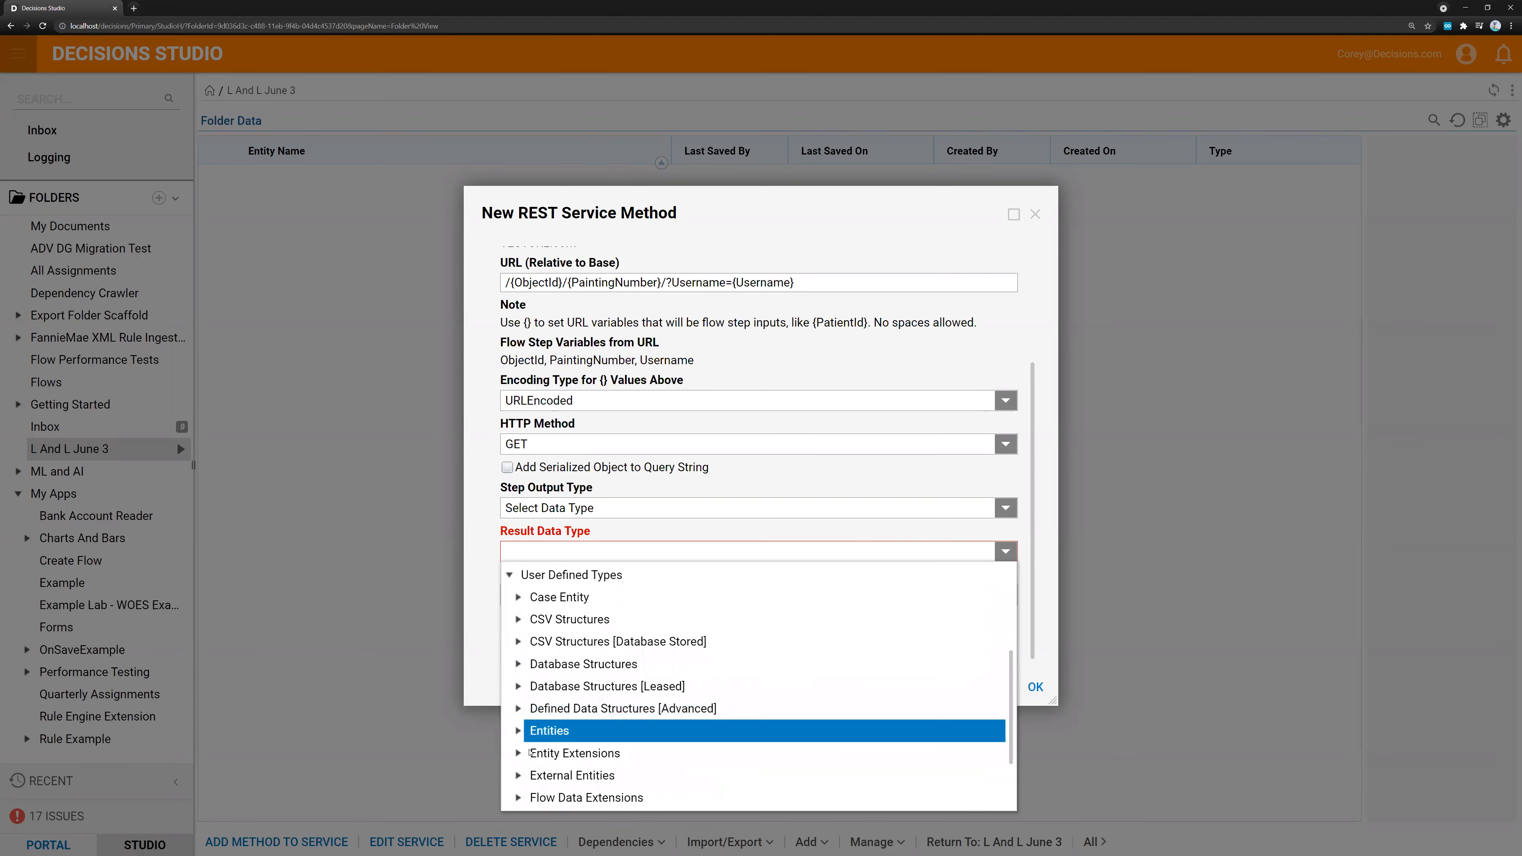
scroll(515, 730, down, 2)
click(517, 730)
scroll(599, 660, down, 4)
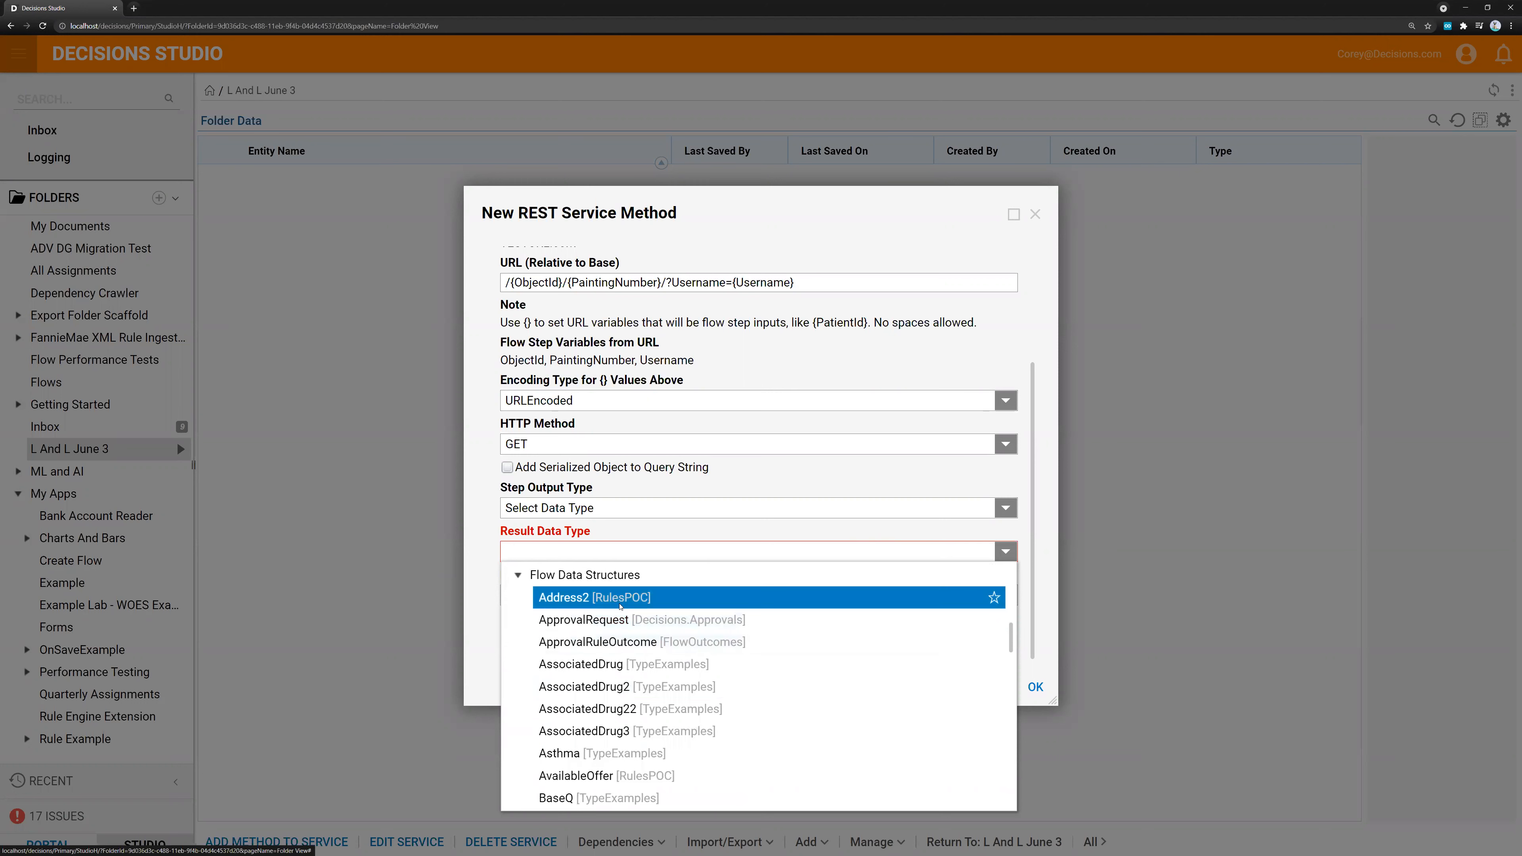
click(606, 598)
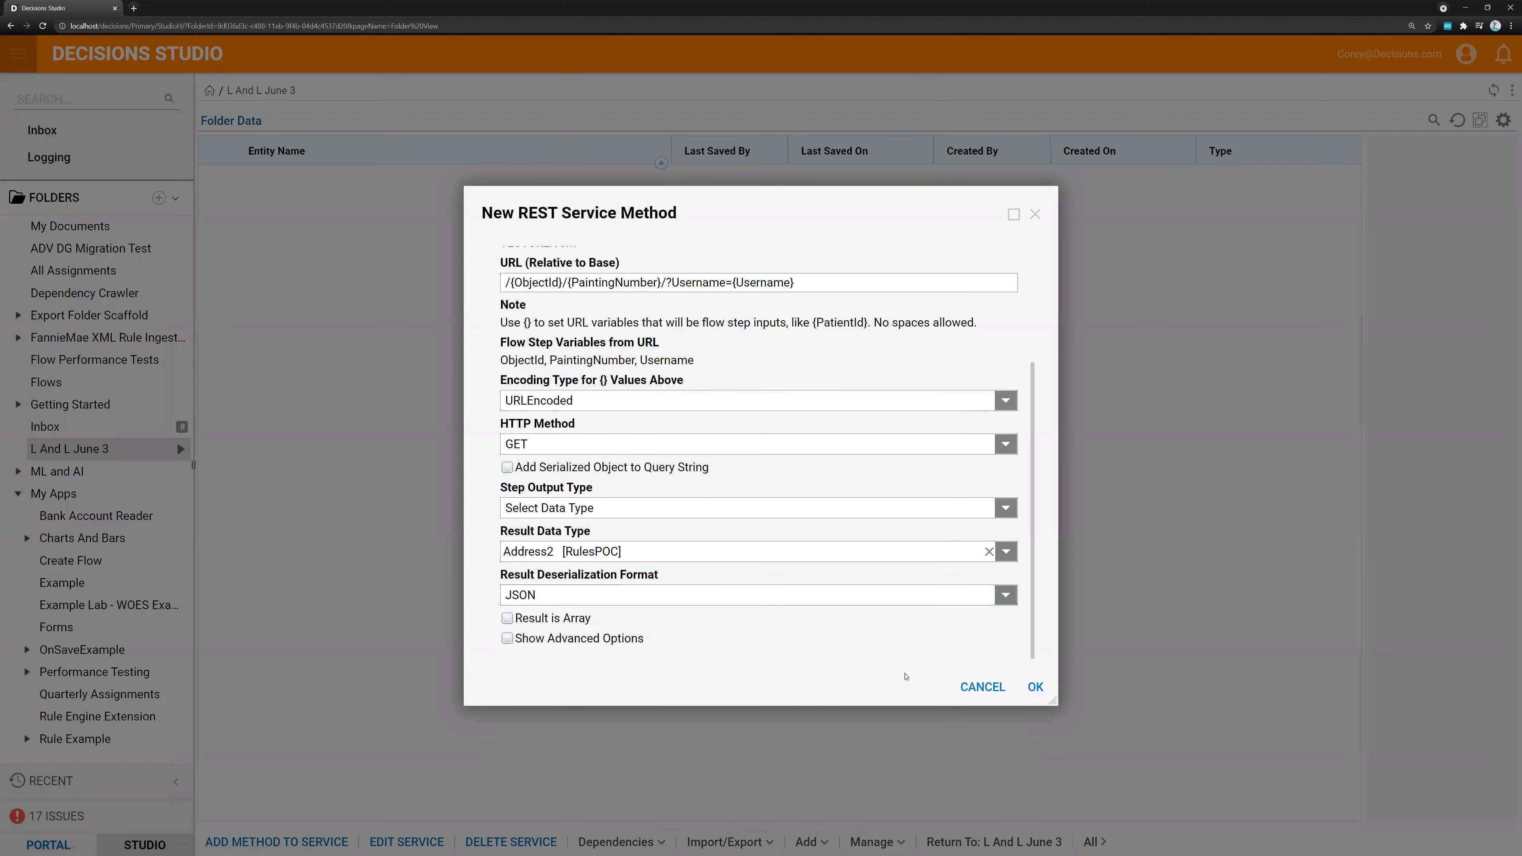
click(527, 621)
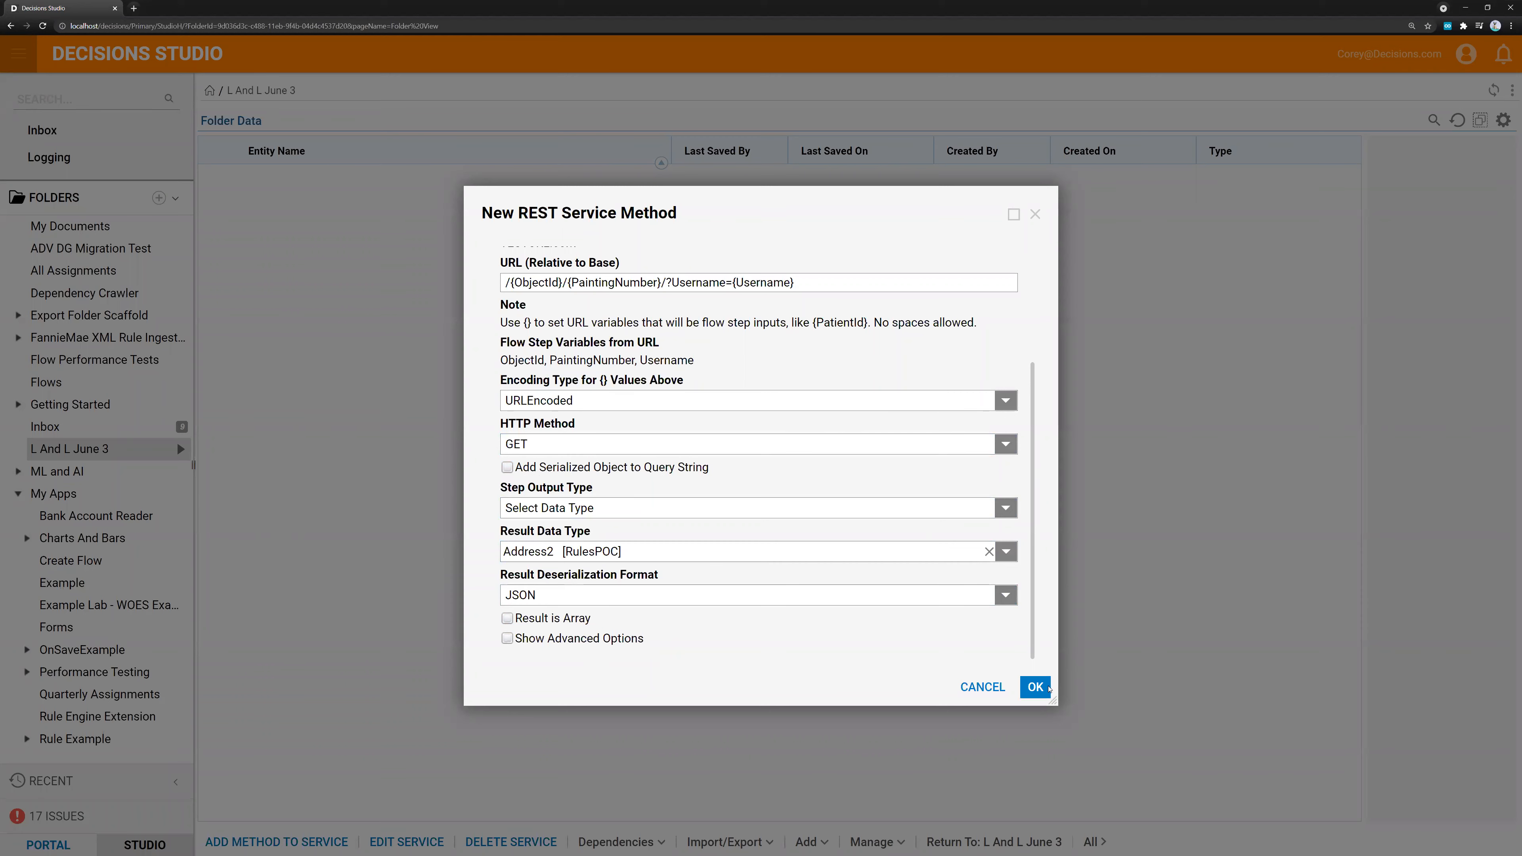
Save the new REST service method and open Flow 1 from the L And L June 3 folder for editing
click(1035, 686)
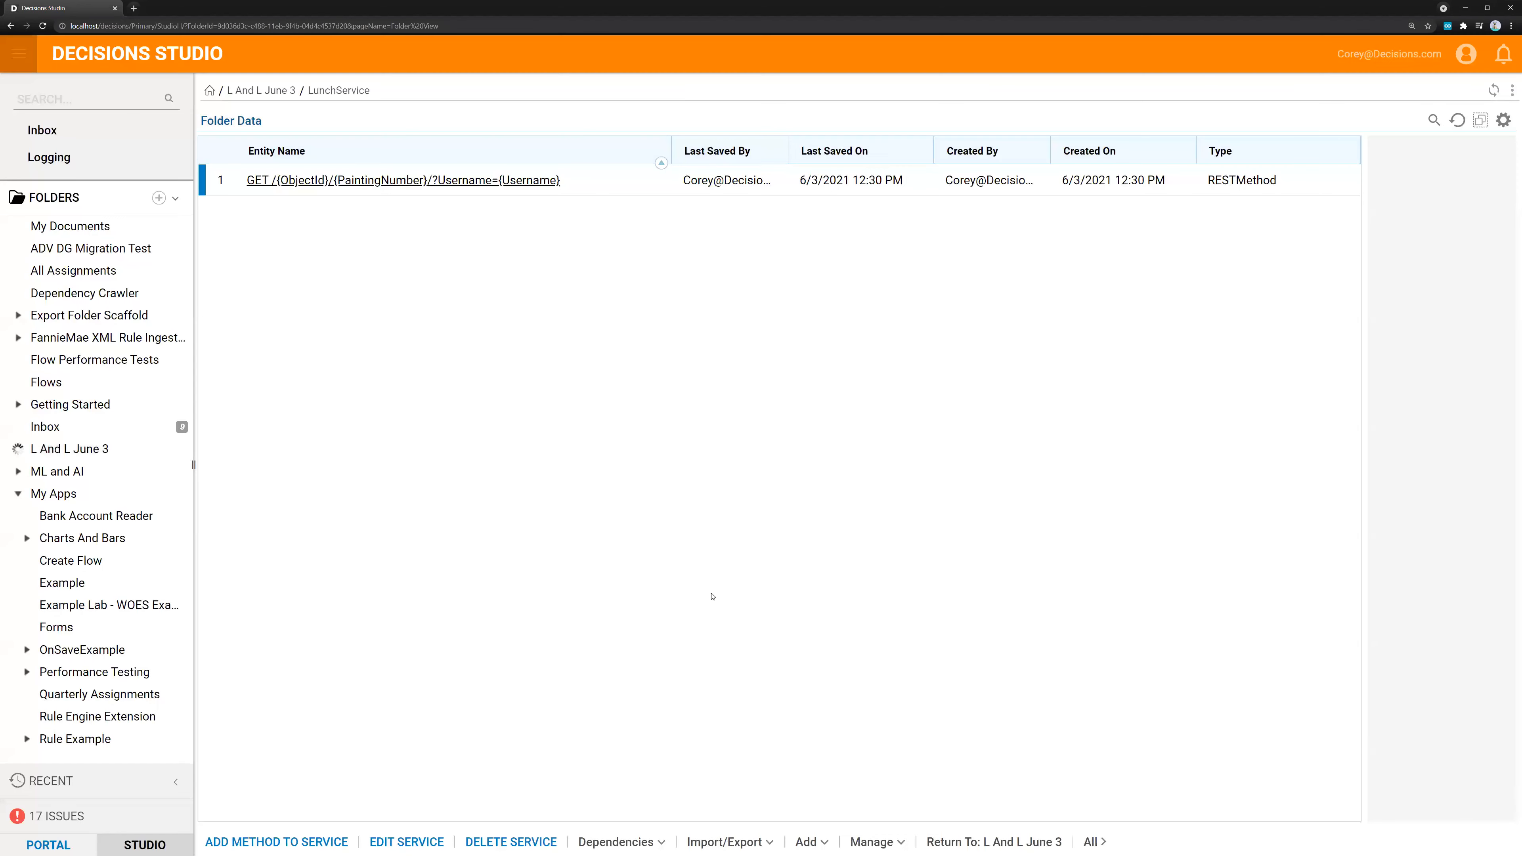
scroll(93, 514, down, 3)
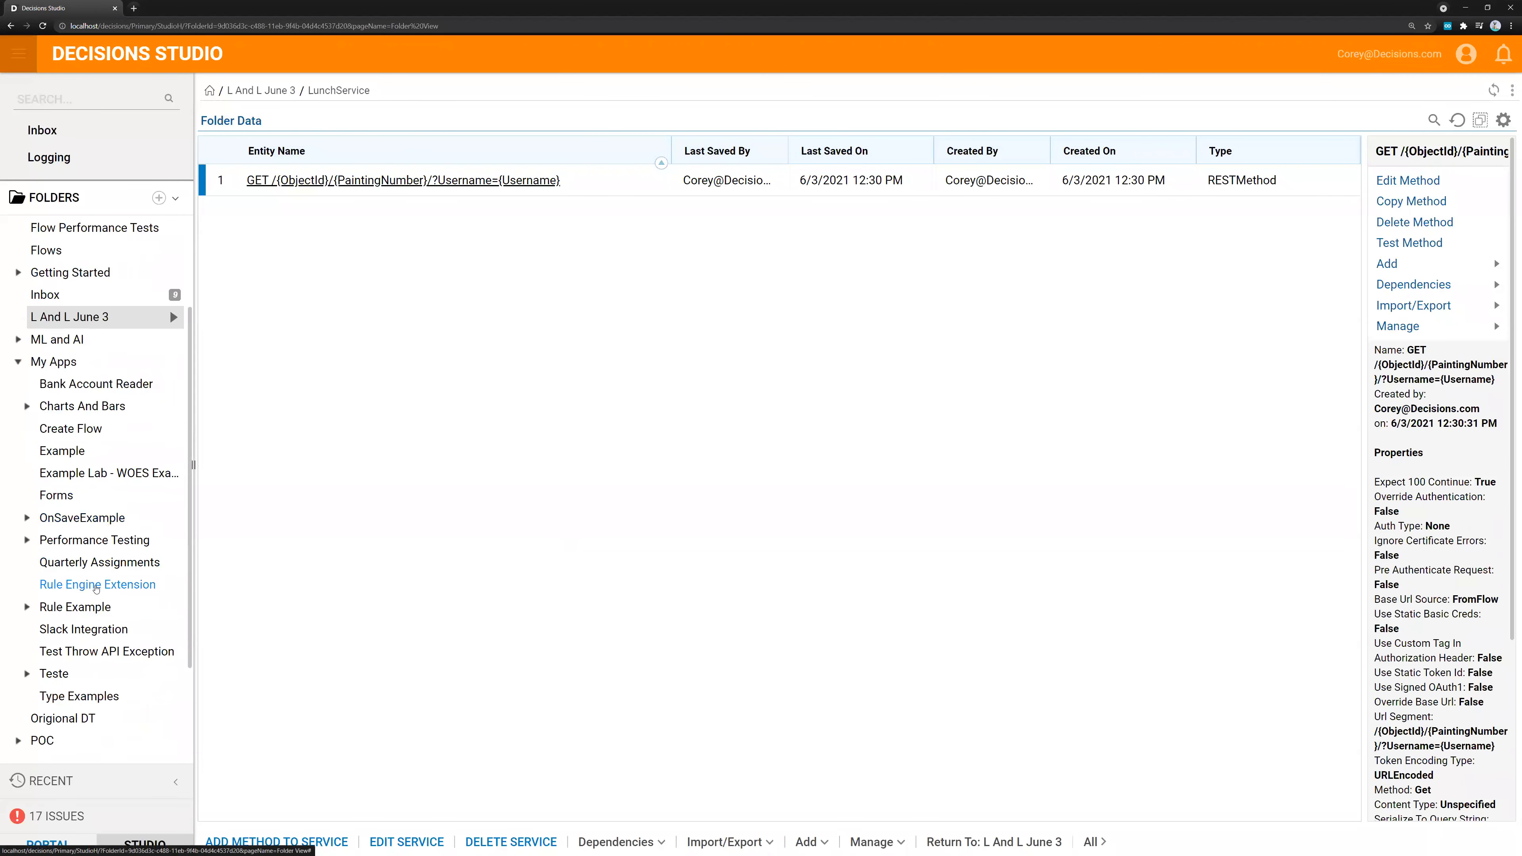
scroll(68, 528, up, 3)
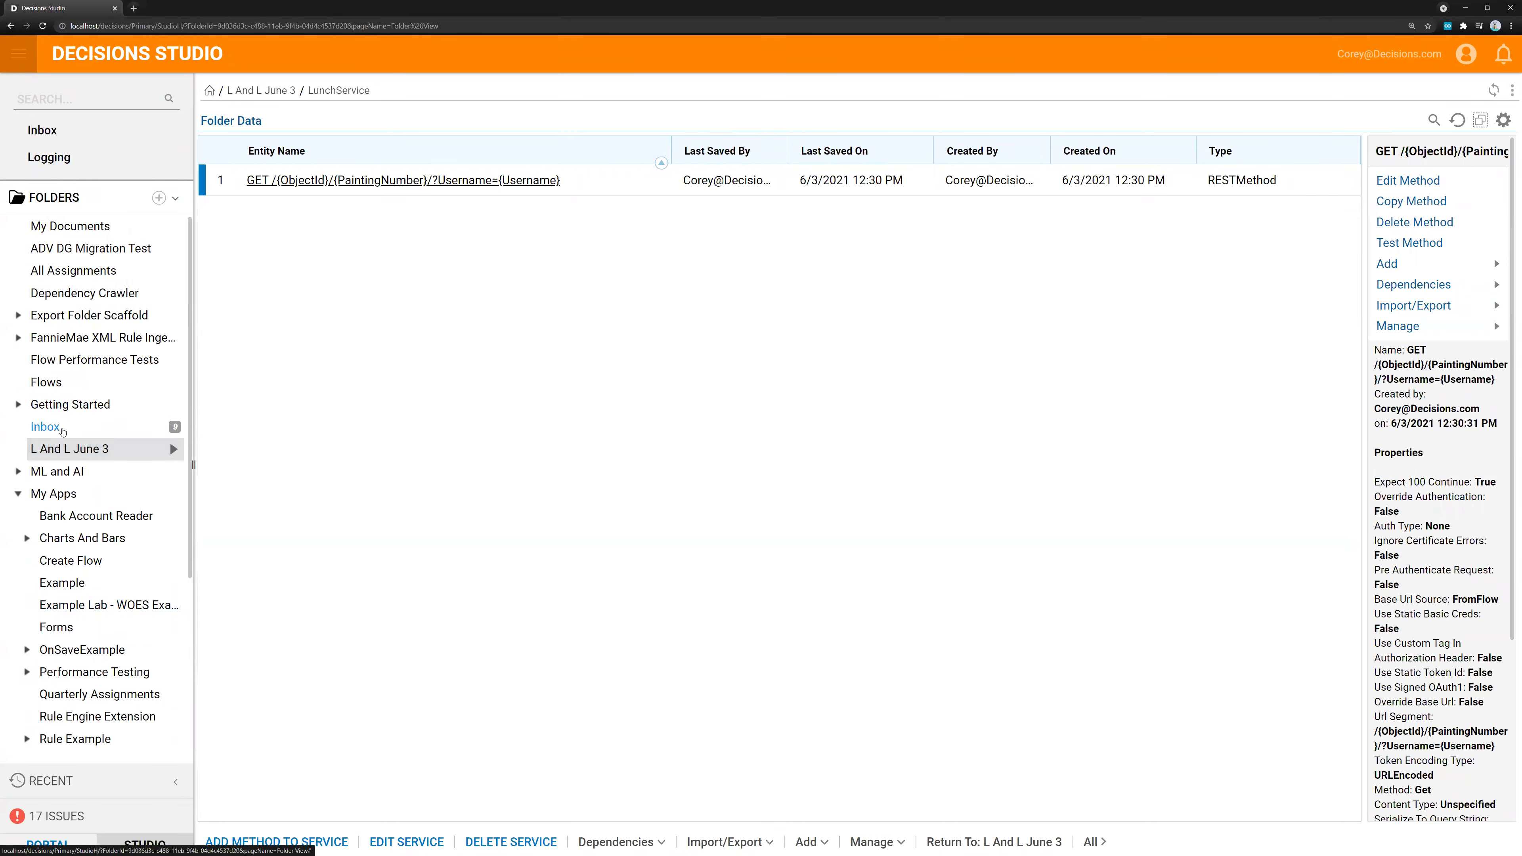
click(60, 448)
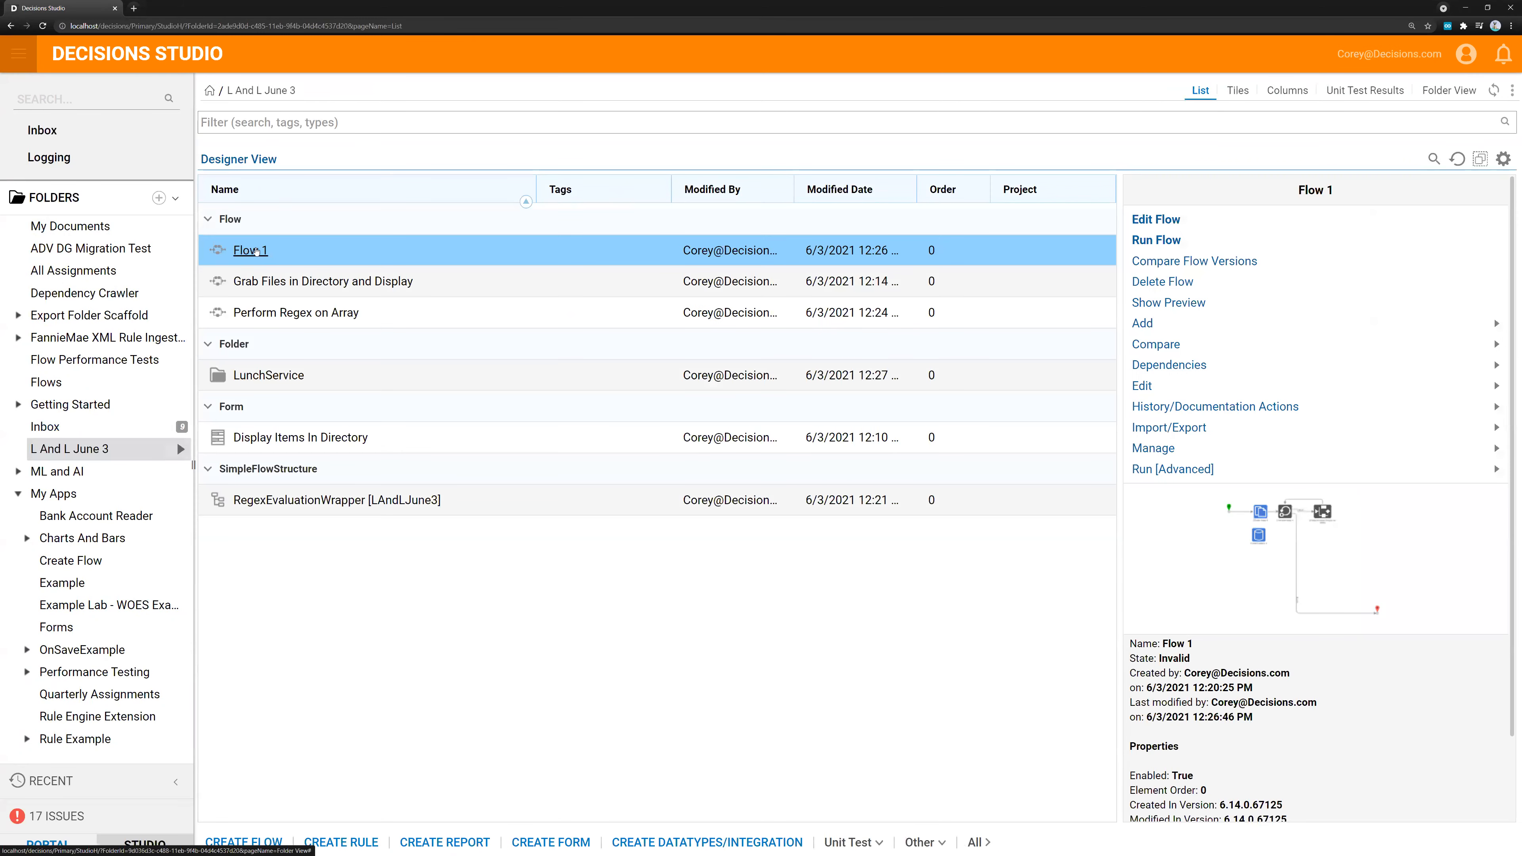
click(256, 251)
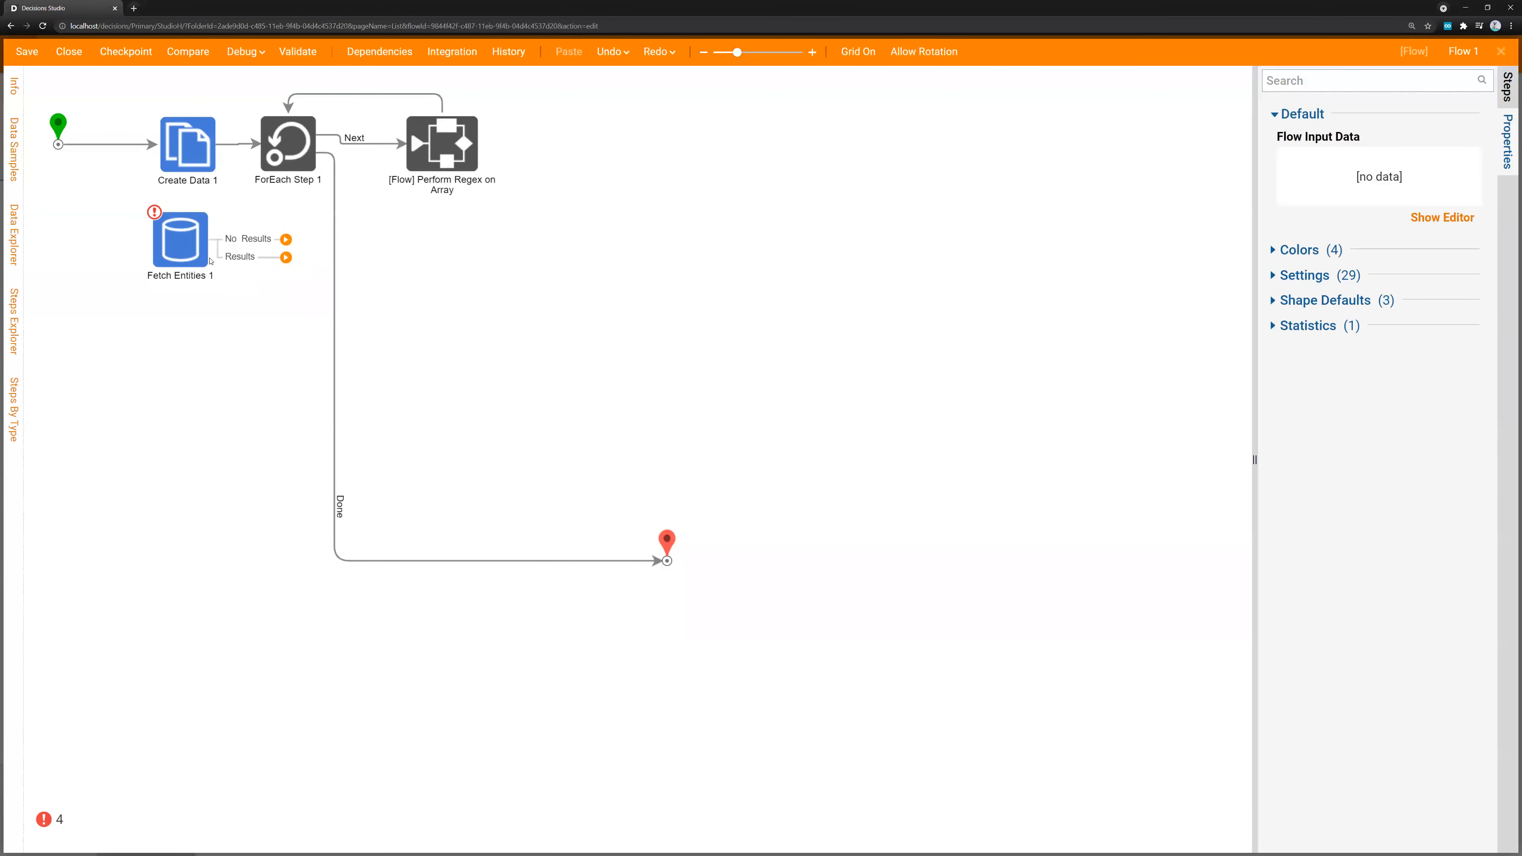
Reroute the flow's start connection from Create Data 1 to Fetch Entities 1 and place that step below Create Data 1
drag(210, 261, 188, 290)
click(157, 150)
drag(158, 150, 479, 296)
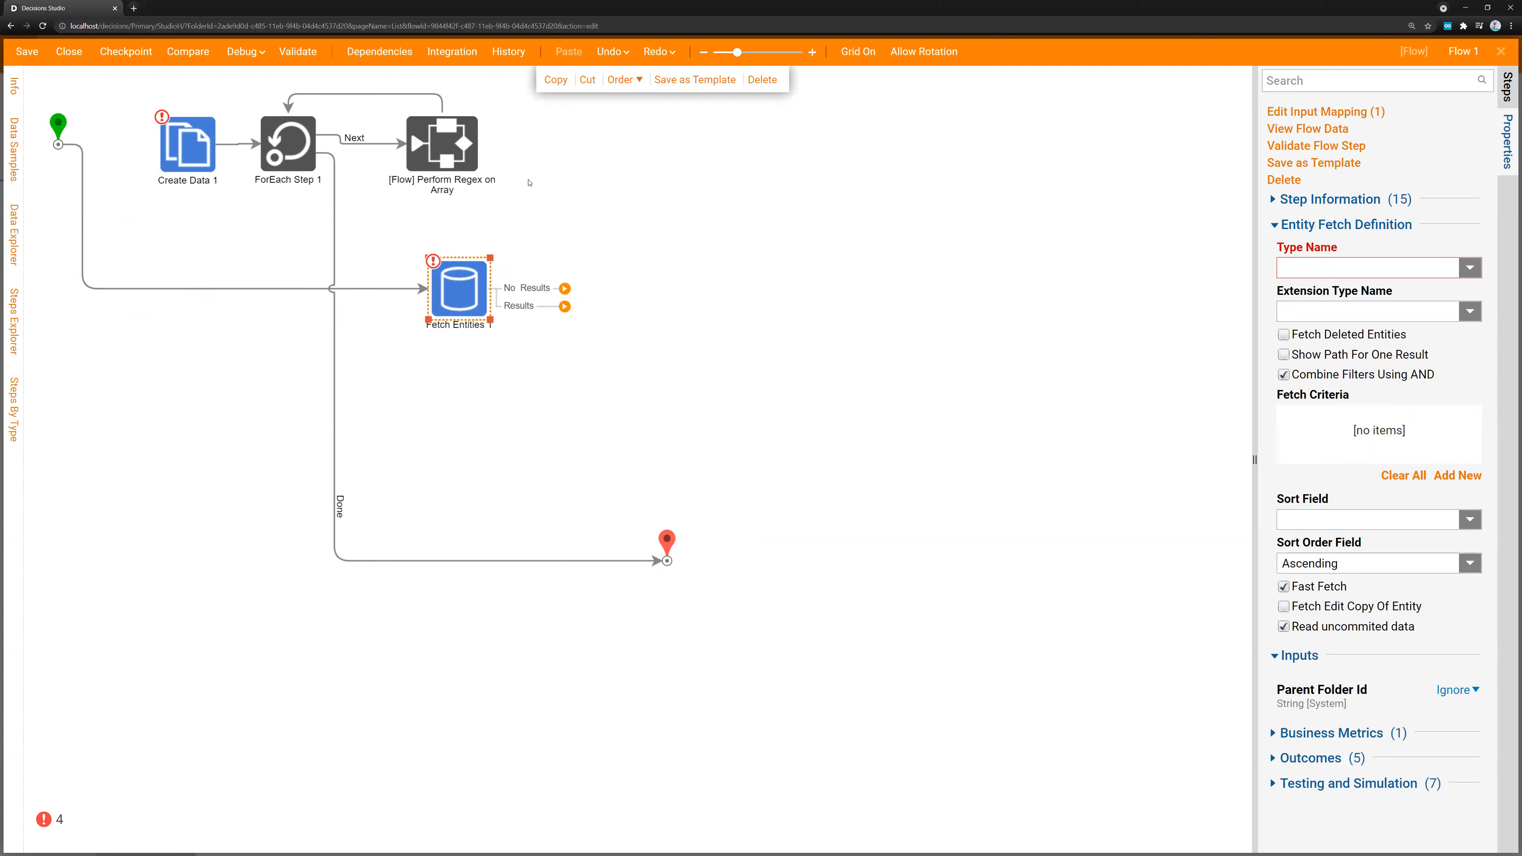
drag(464, 296, 173, 284)
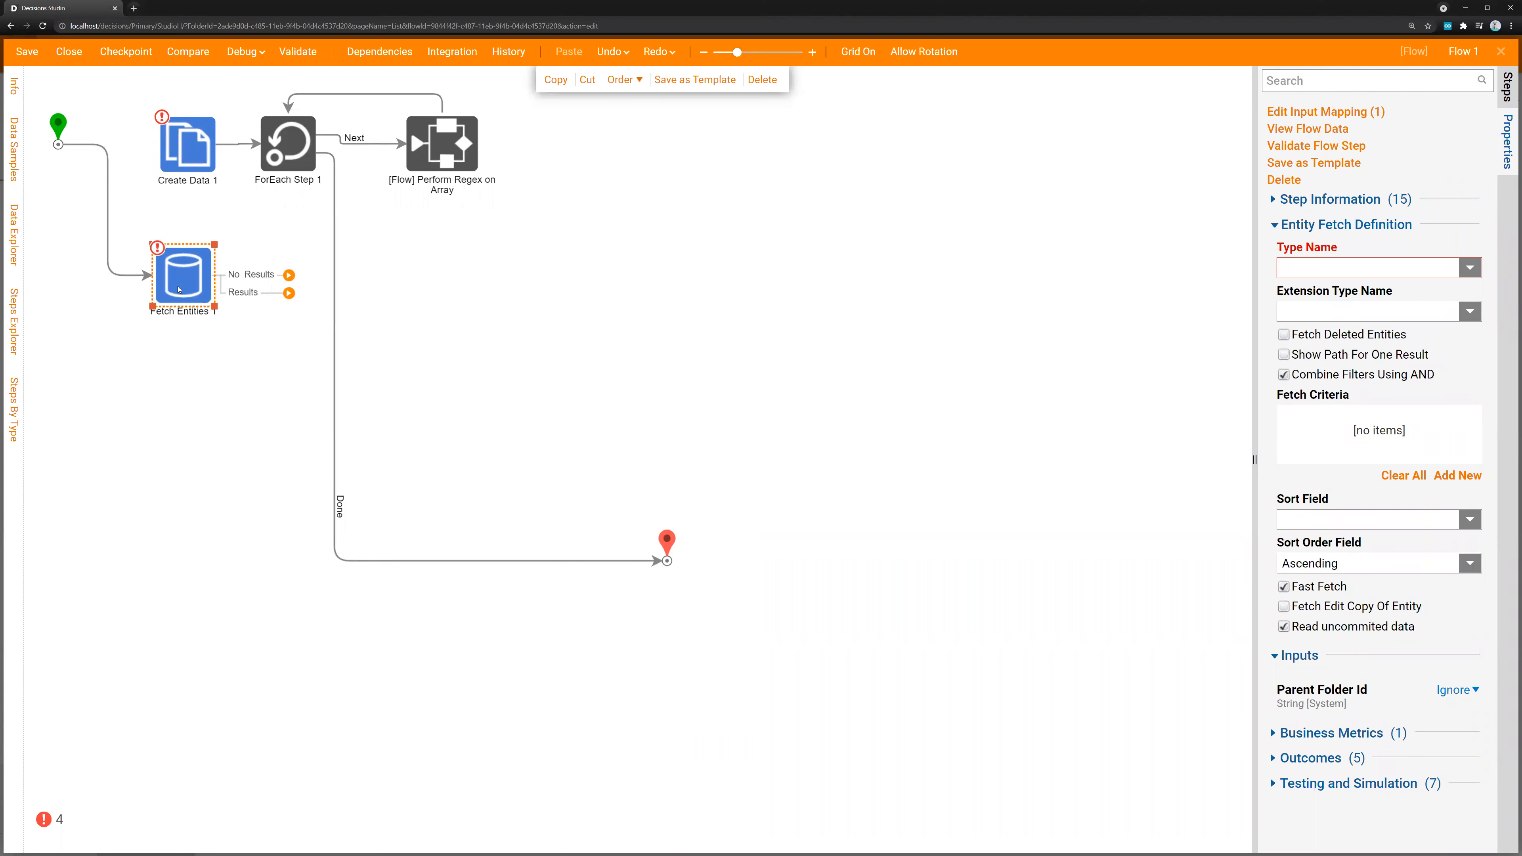
Set the Fetch Entities 1 entity type to Account and move the step below the Perform Regex on Array subflow
click(1355, 263)
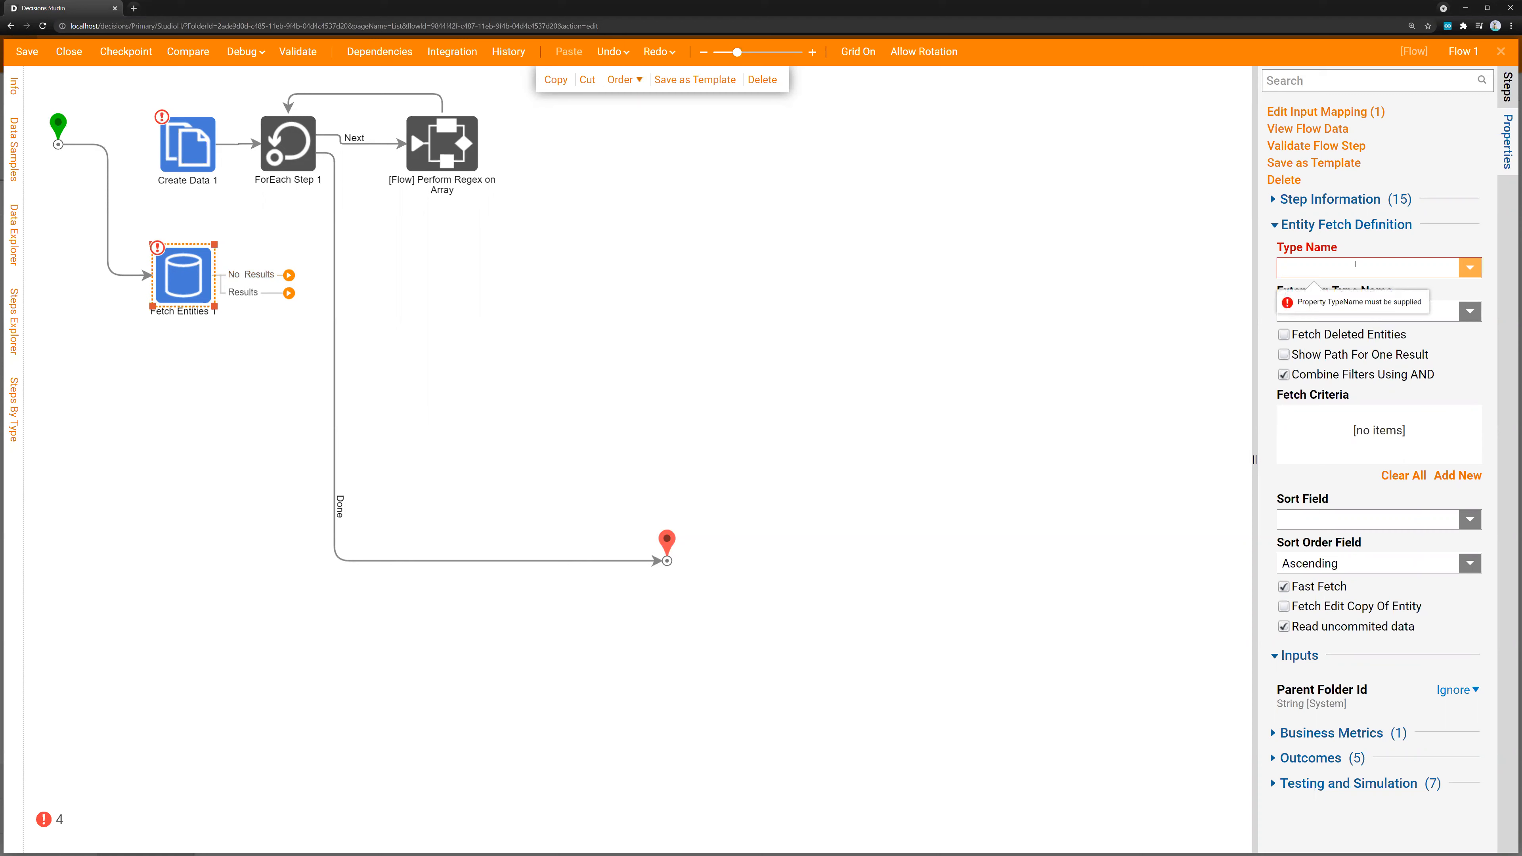
text(account)
click(1331, 297)
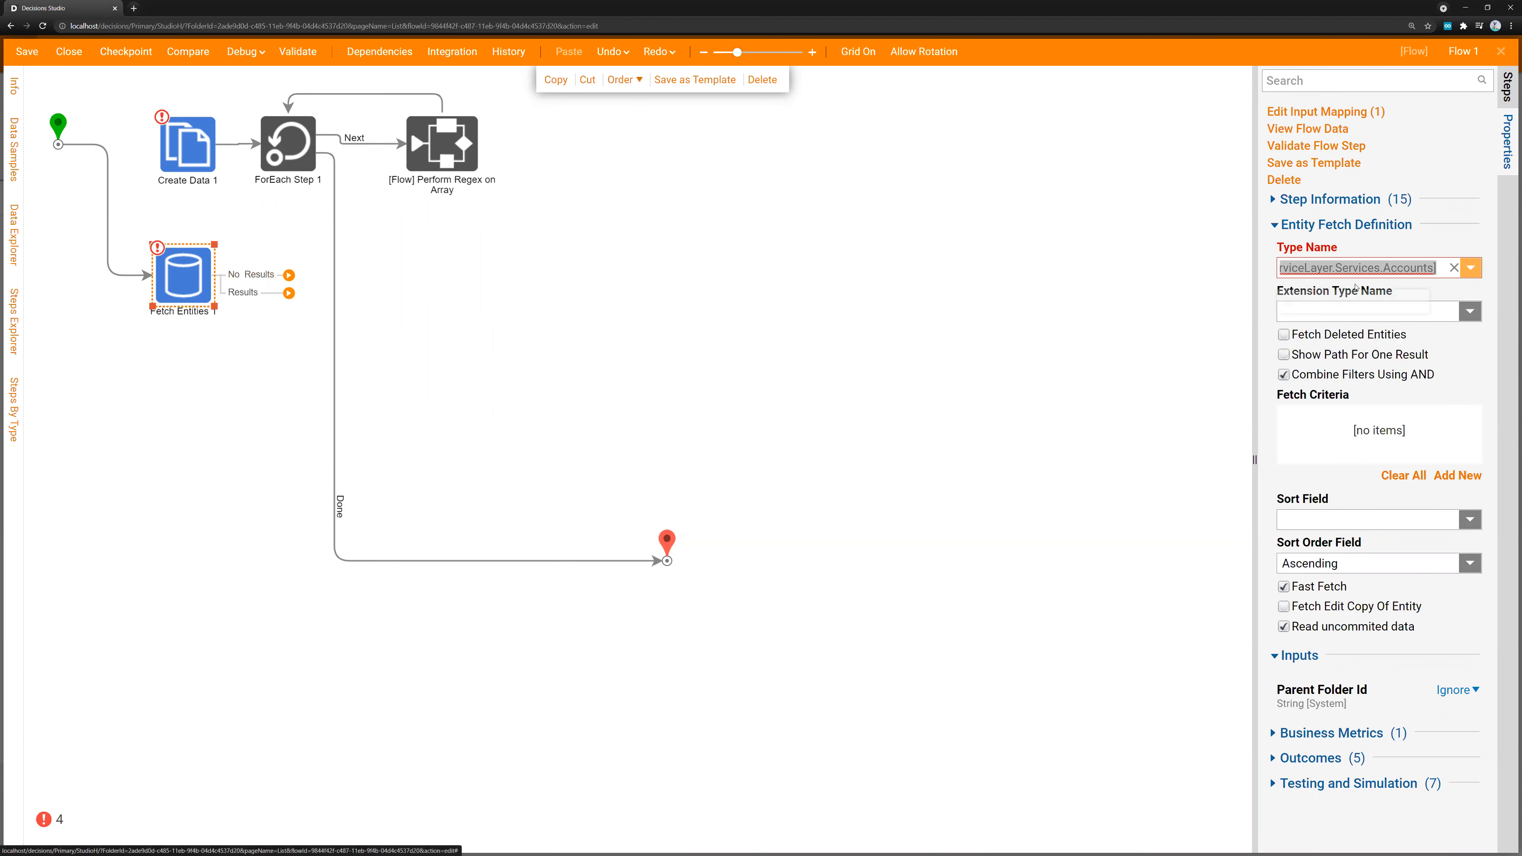
drag(188, 278, 412, 290)
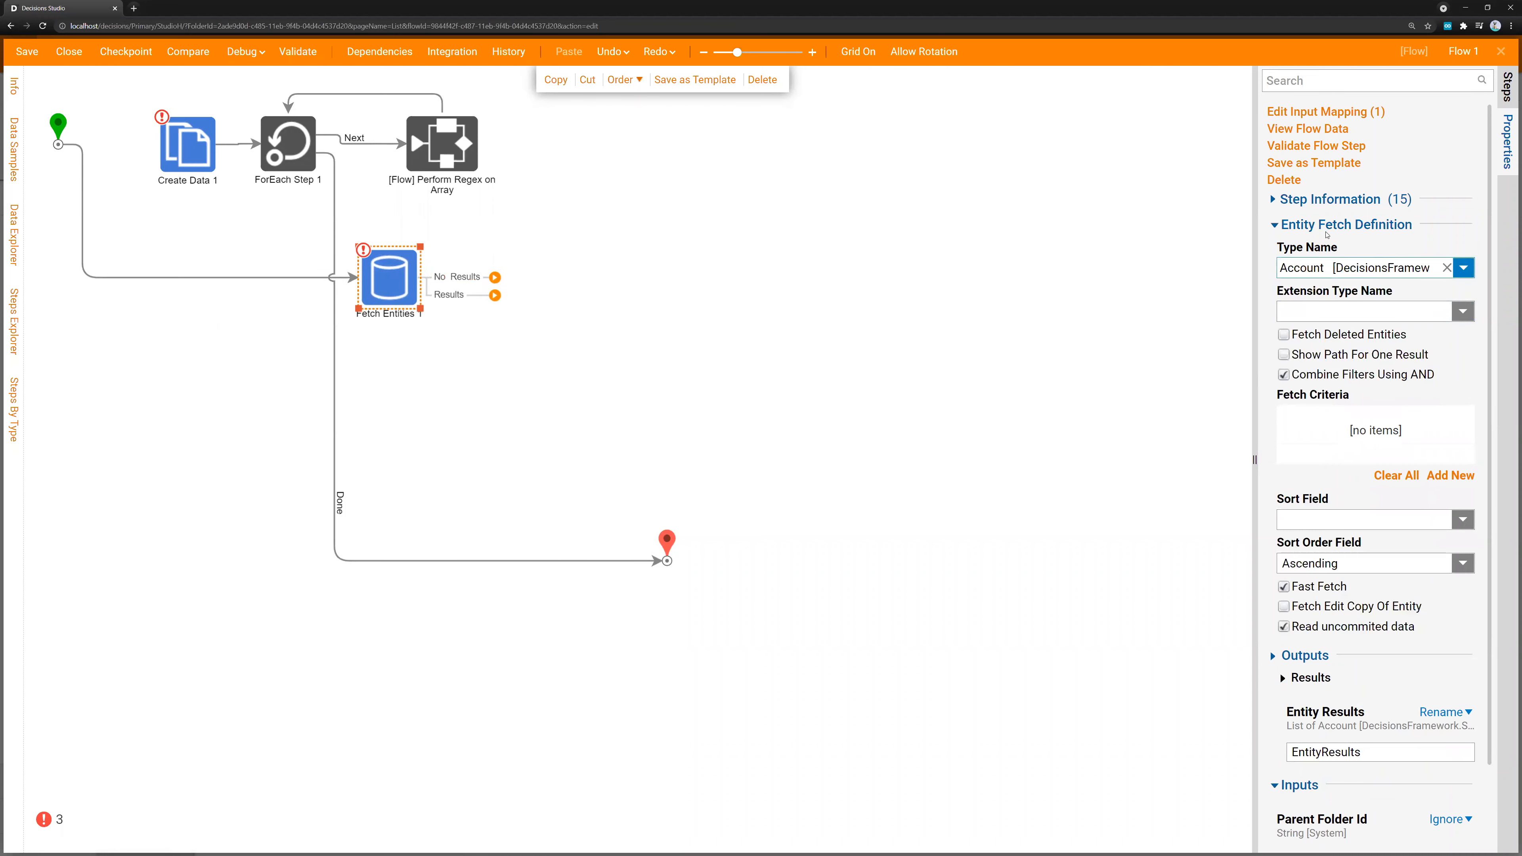
Add a List Mapping Step on the Results outcome of Fetch Entities 1, and connect No Results and the mapping's Done outcome to the end step
click(1507, 85)
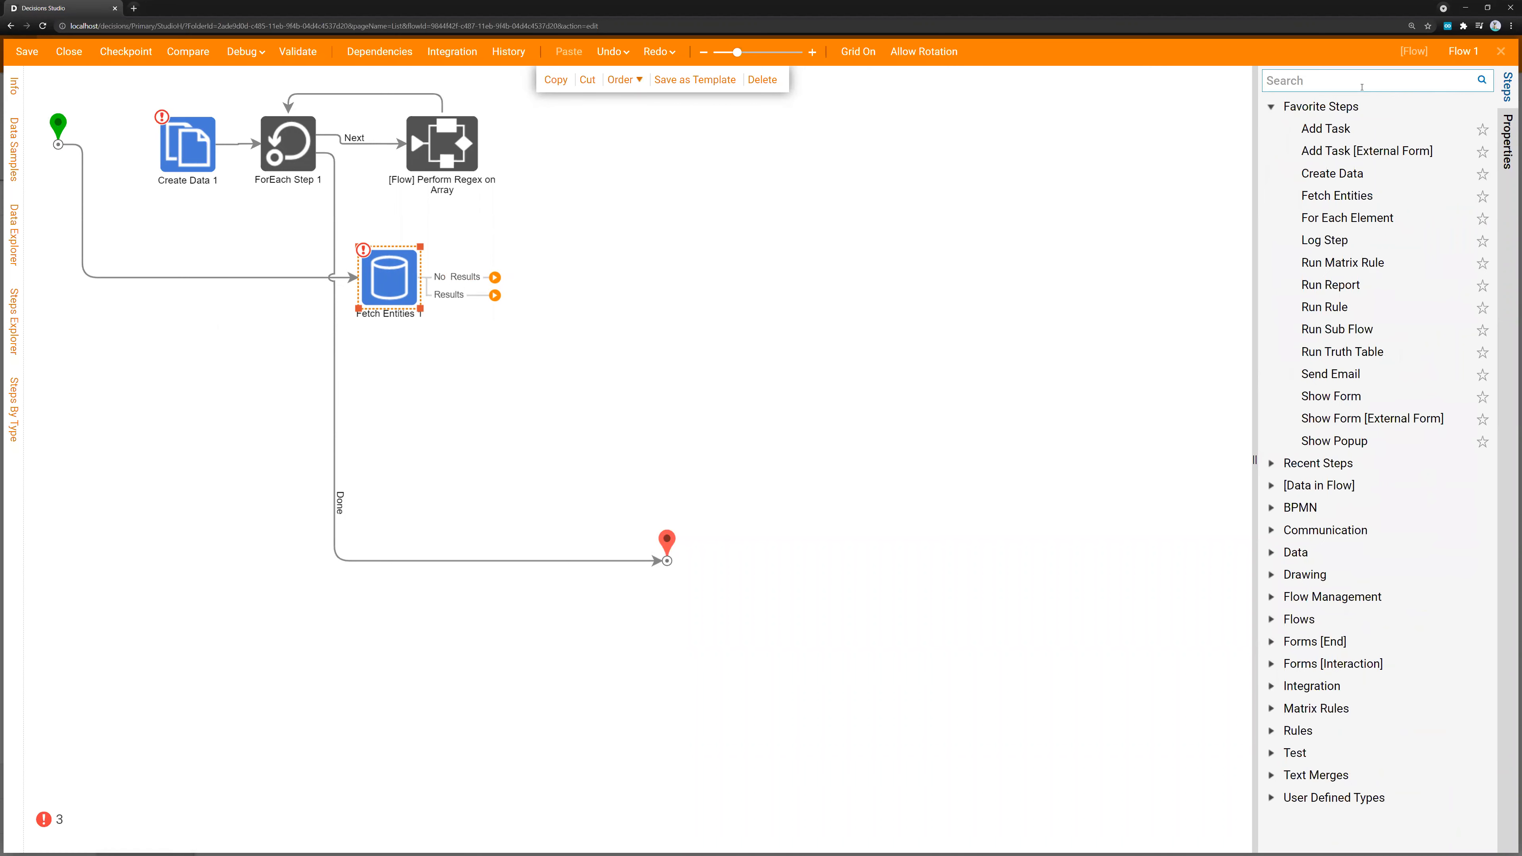
click(1362, 87)
text(list )
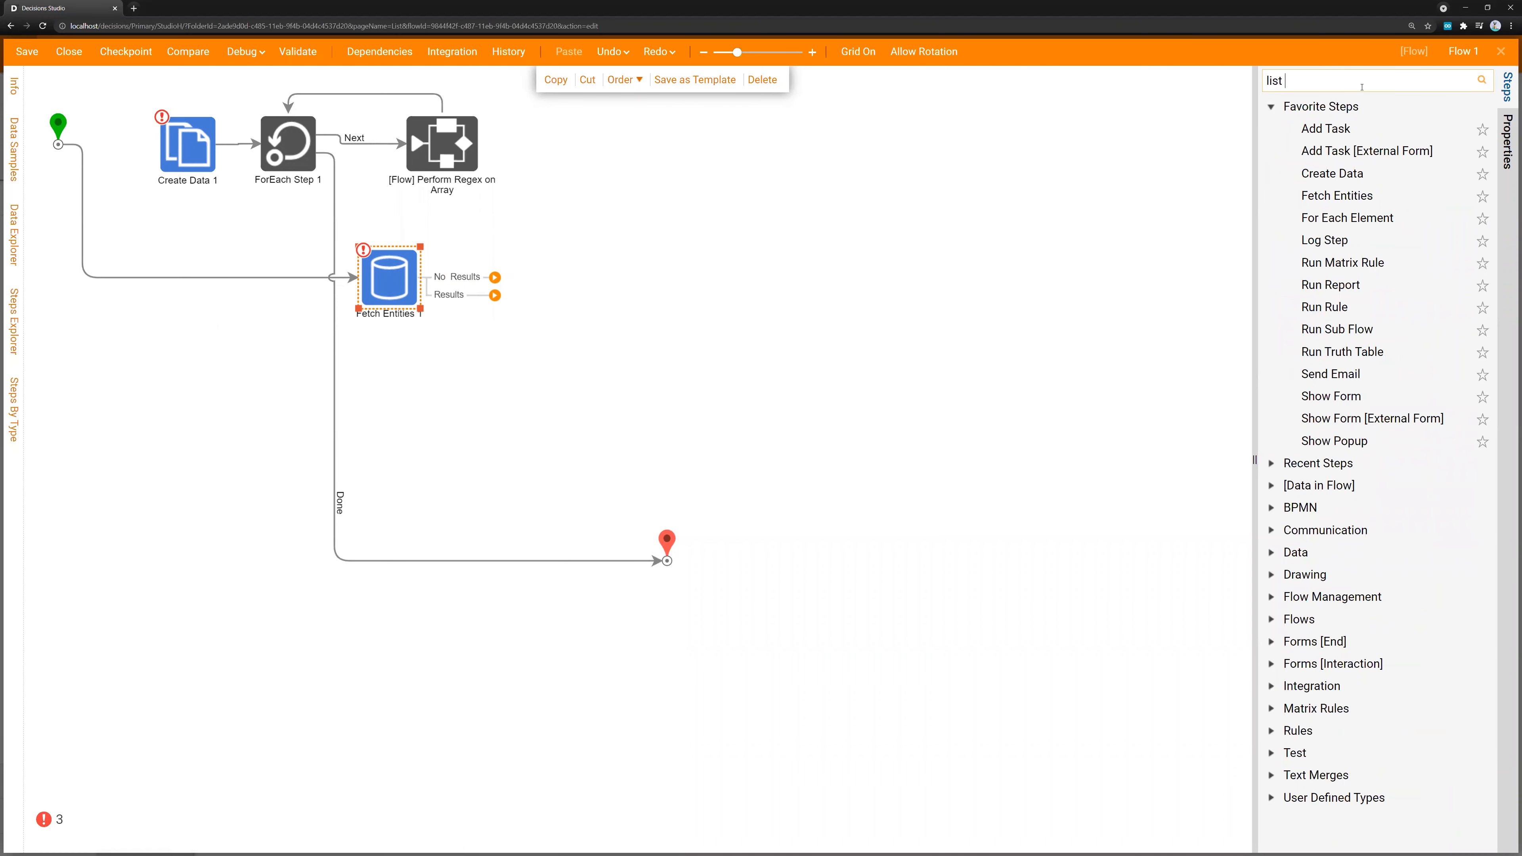
text(mapping step)
drag(1330, 106, 478, 300)
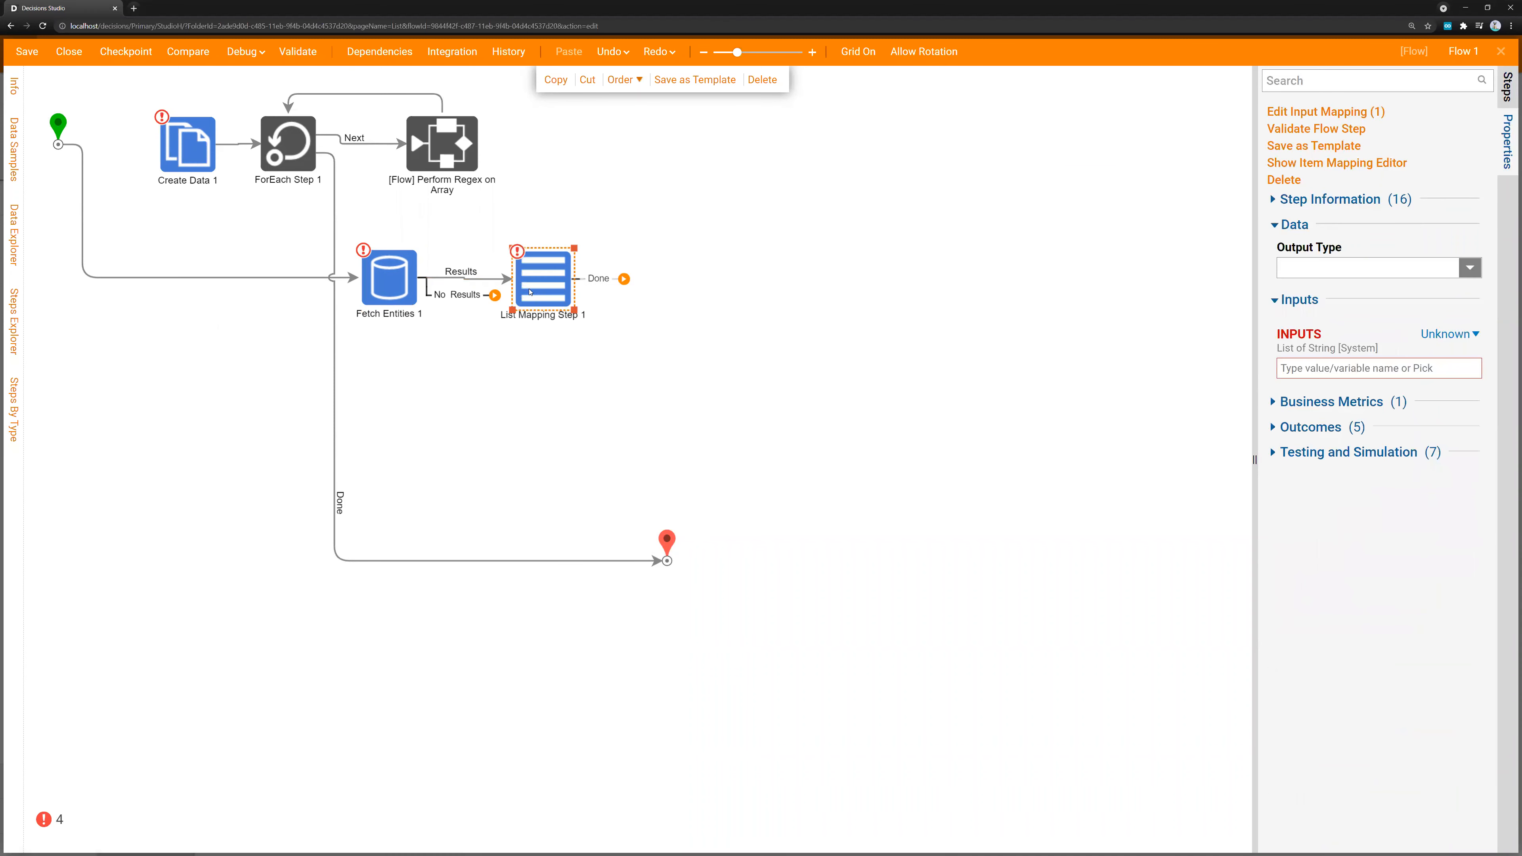
drag(494, 295, 667, 558)
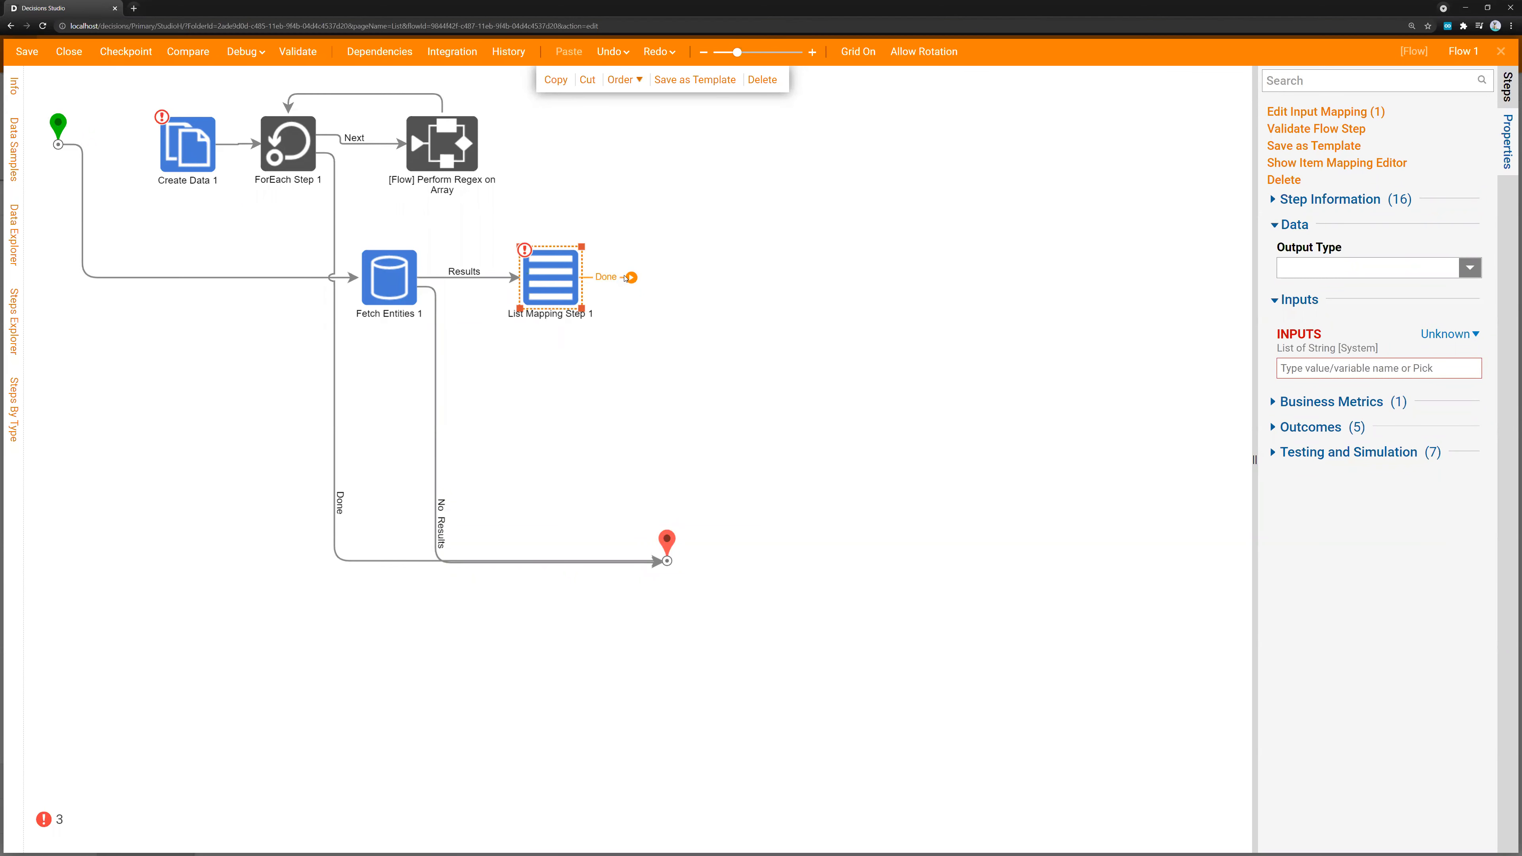
drag(631, 278, 666, 558)
Map the List Mapping Step's INPUTS to EntityResults selected from the flow
click(1423, 368)
click(479, 348)
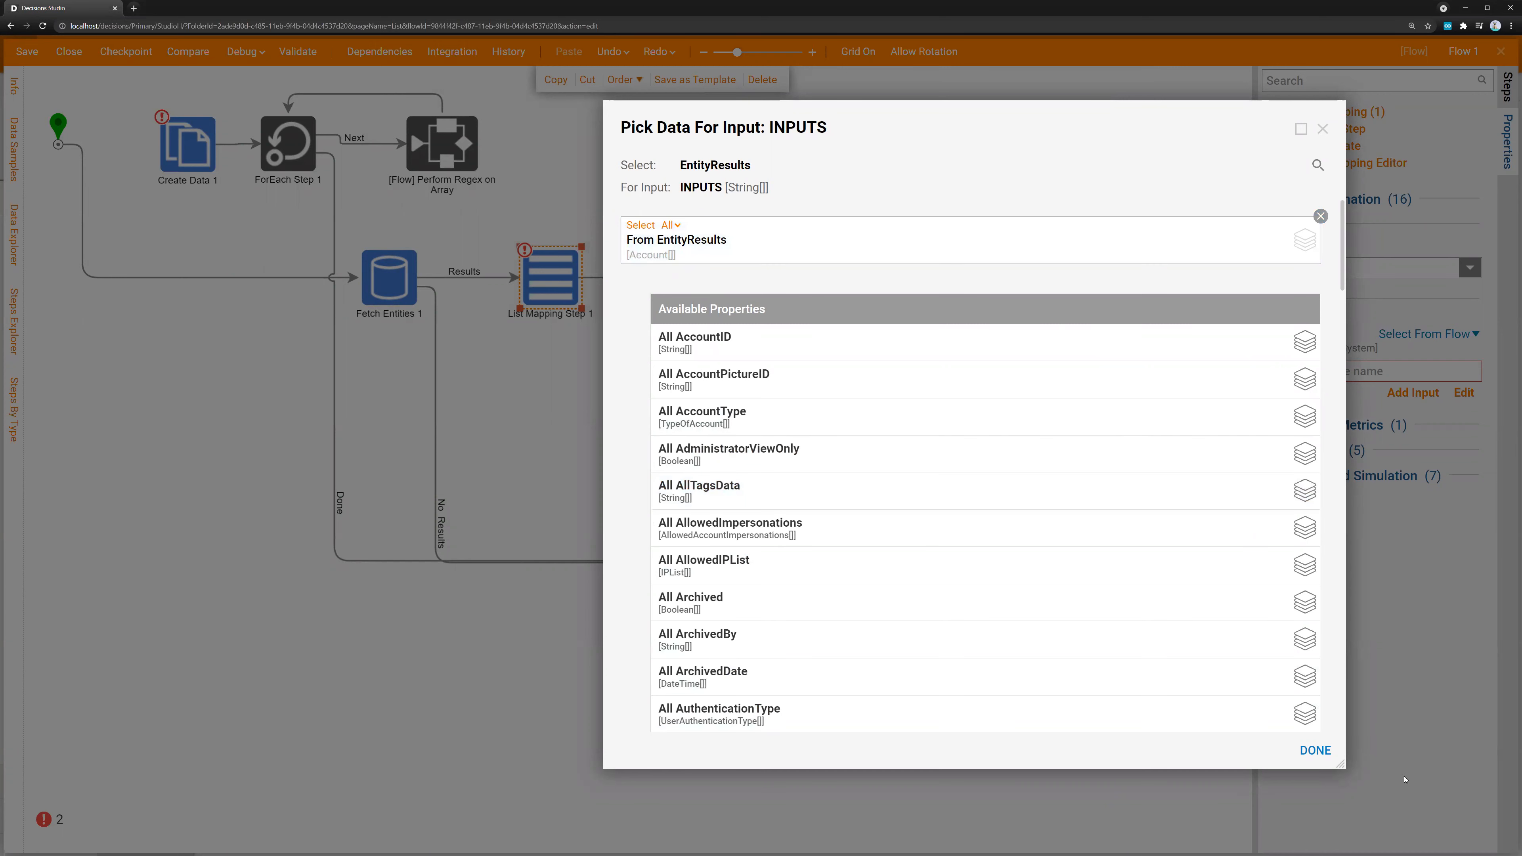
click(1314, 750)
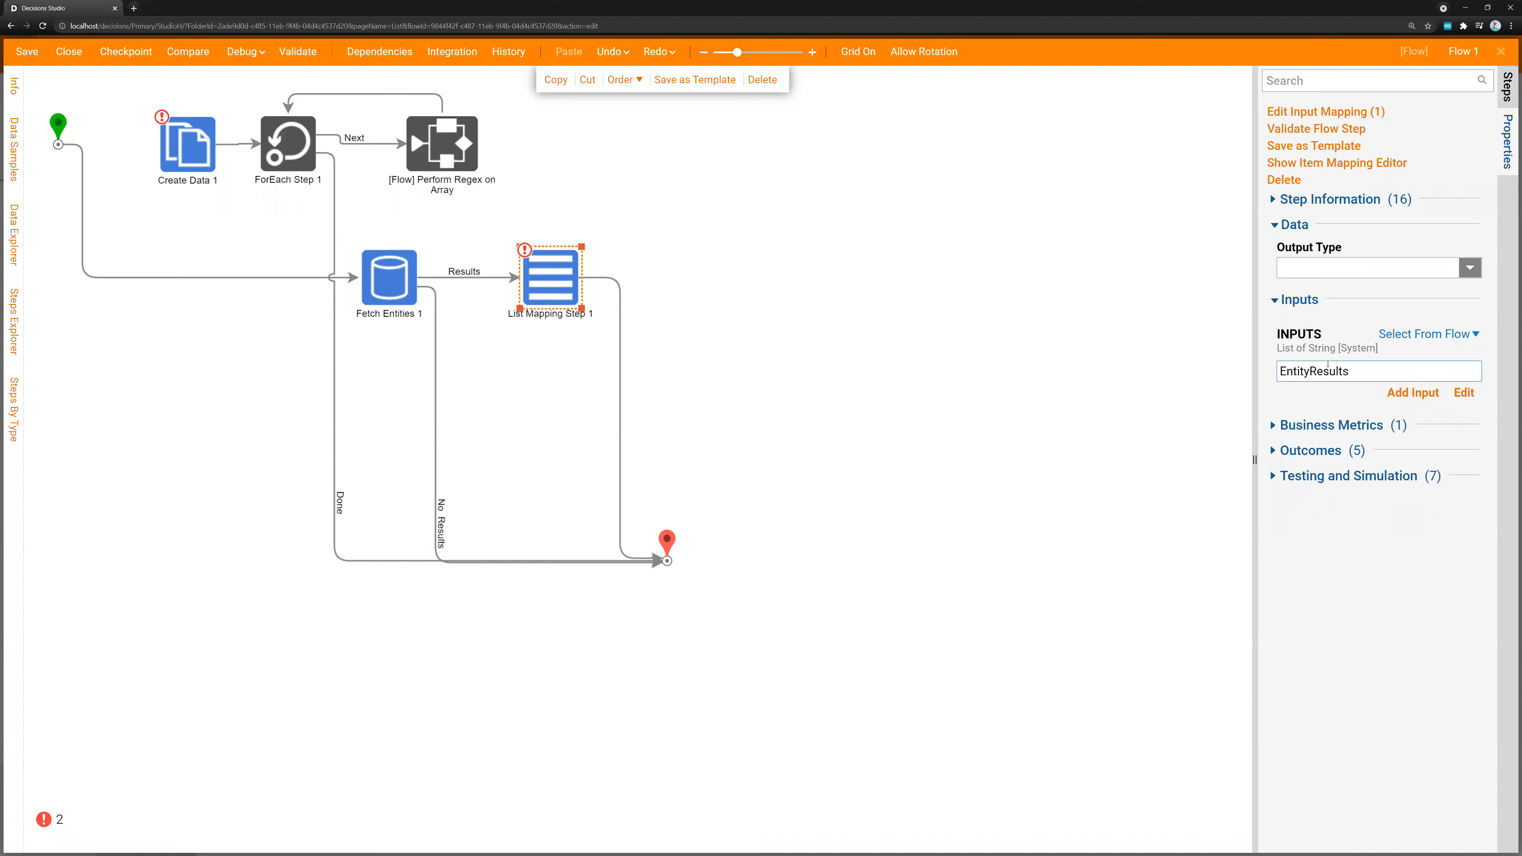
Set the List Mapping Step's output type to RegexEvaluationWrapper from the current folder
click(1339, 269)
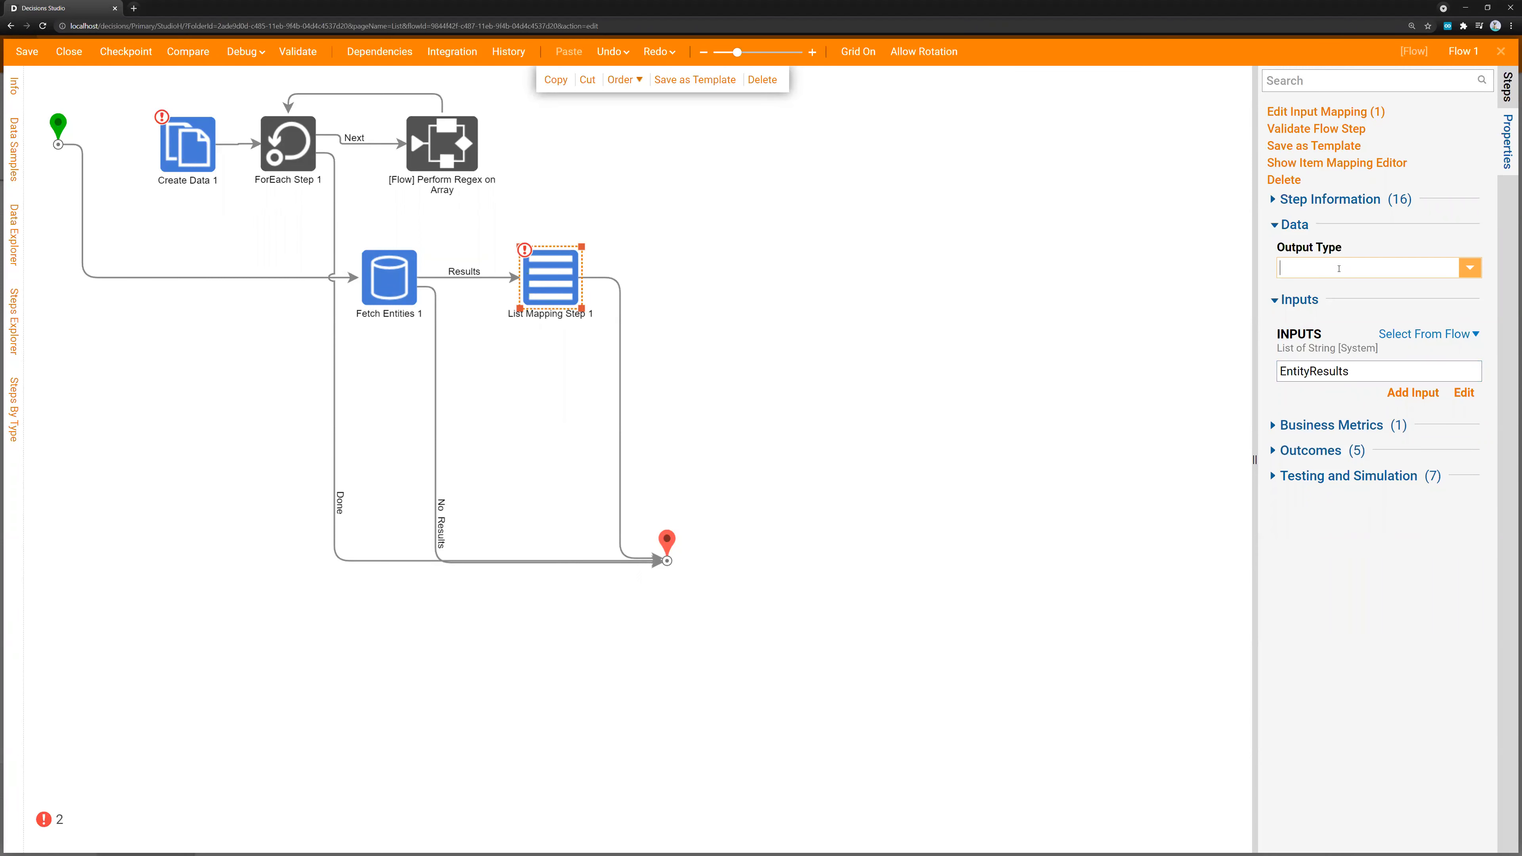
click(1462, 267)
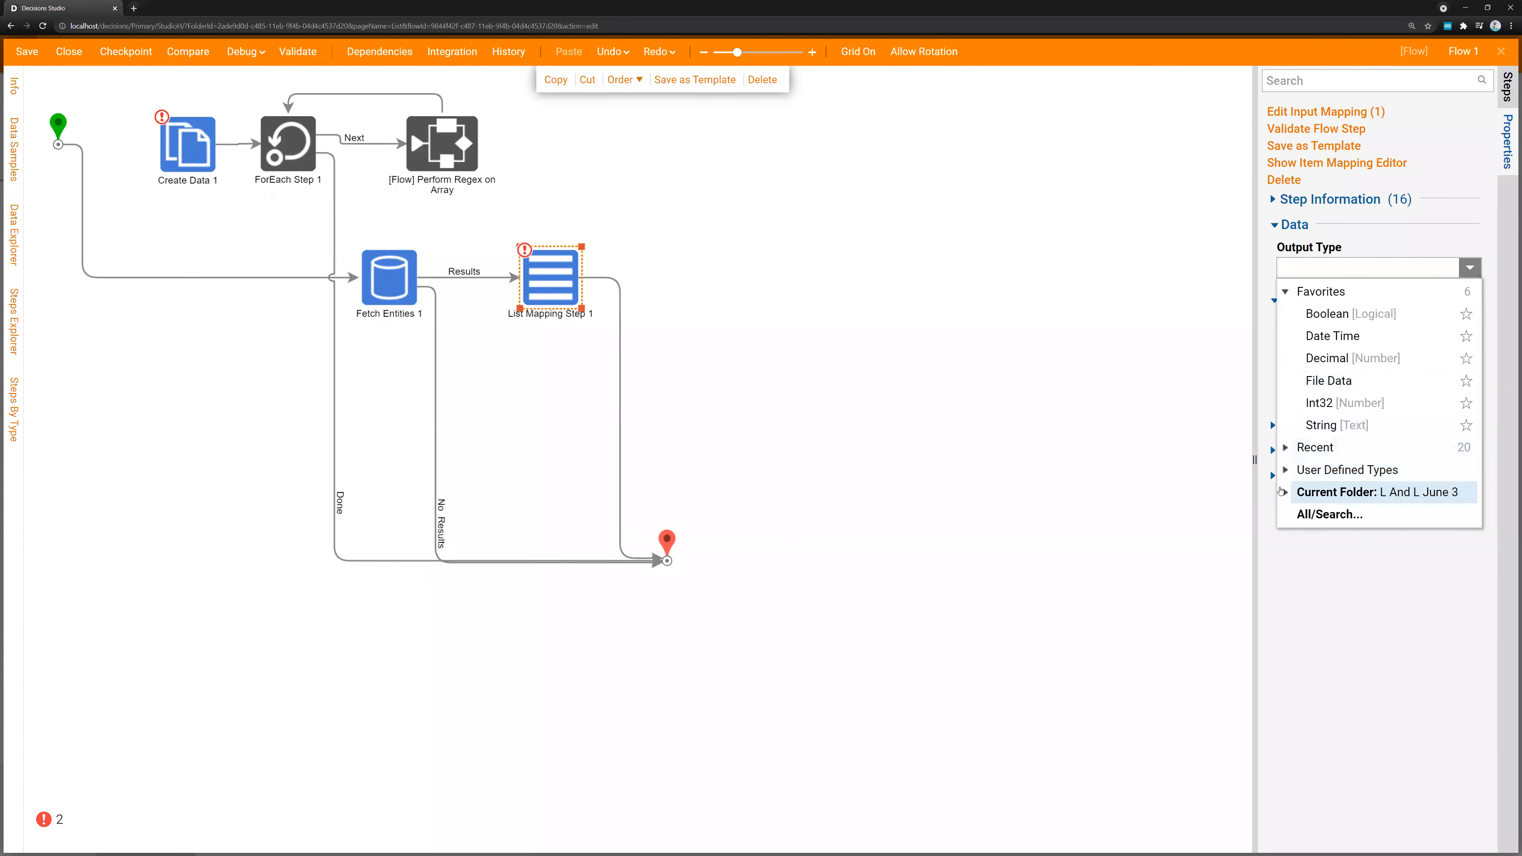
click(1285, 473)
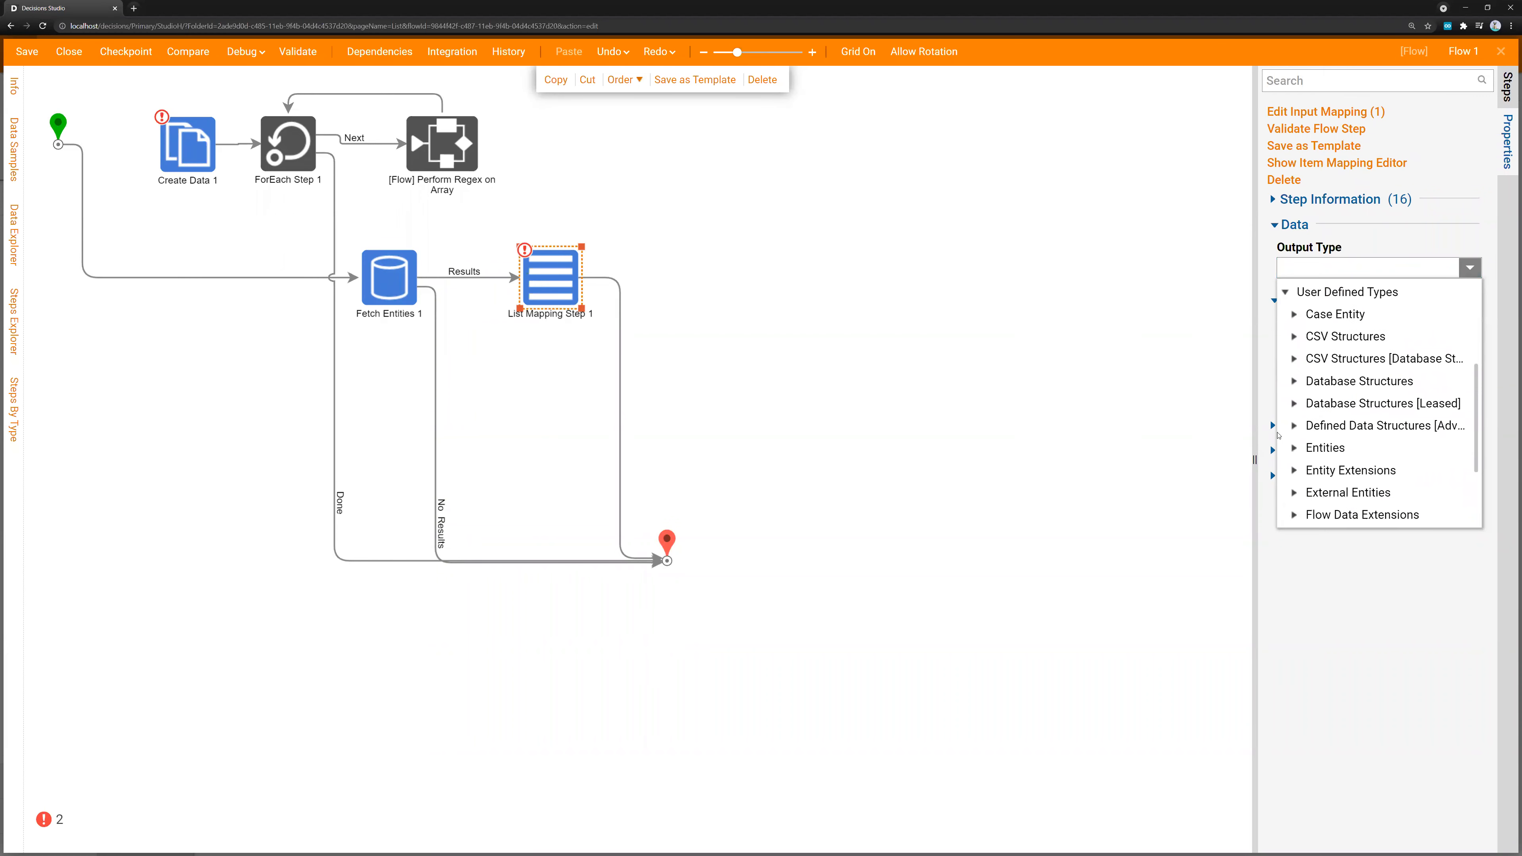
click(1286, 293)
click(1282, 497)
scroll(1320, 433, down, 1)
scroll(1320, 432, down, 1)
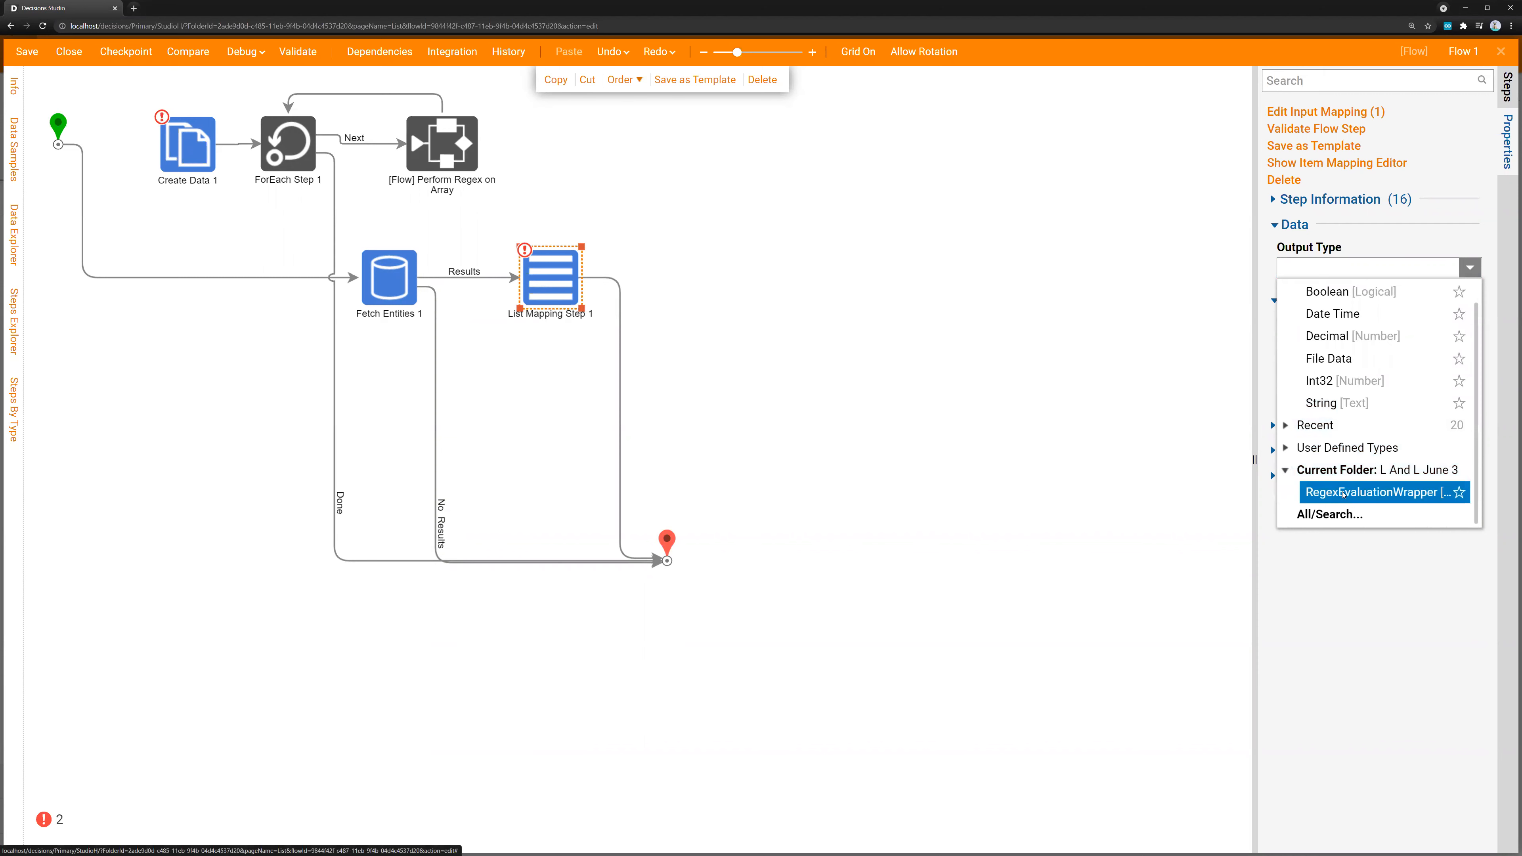
click(1344, 495)
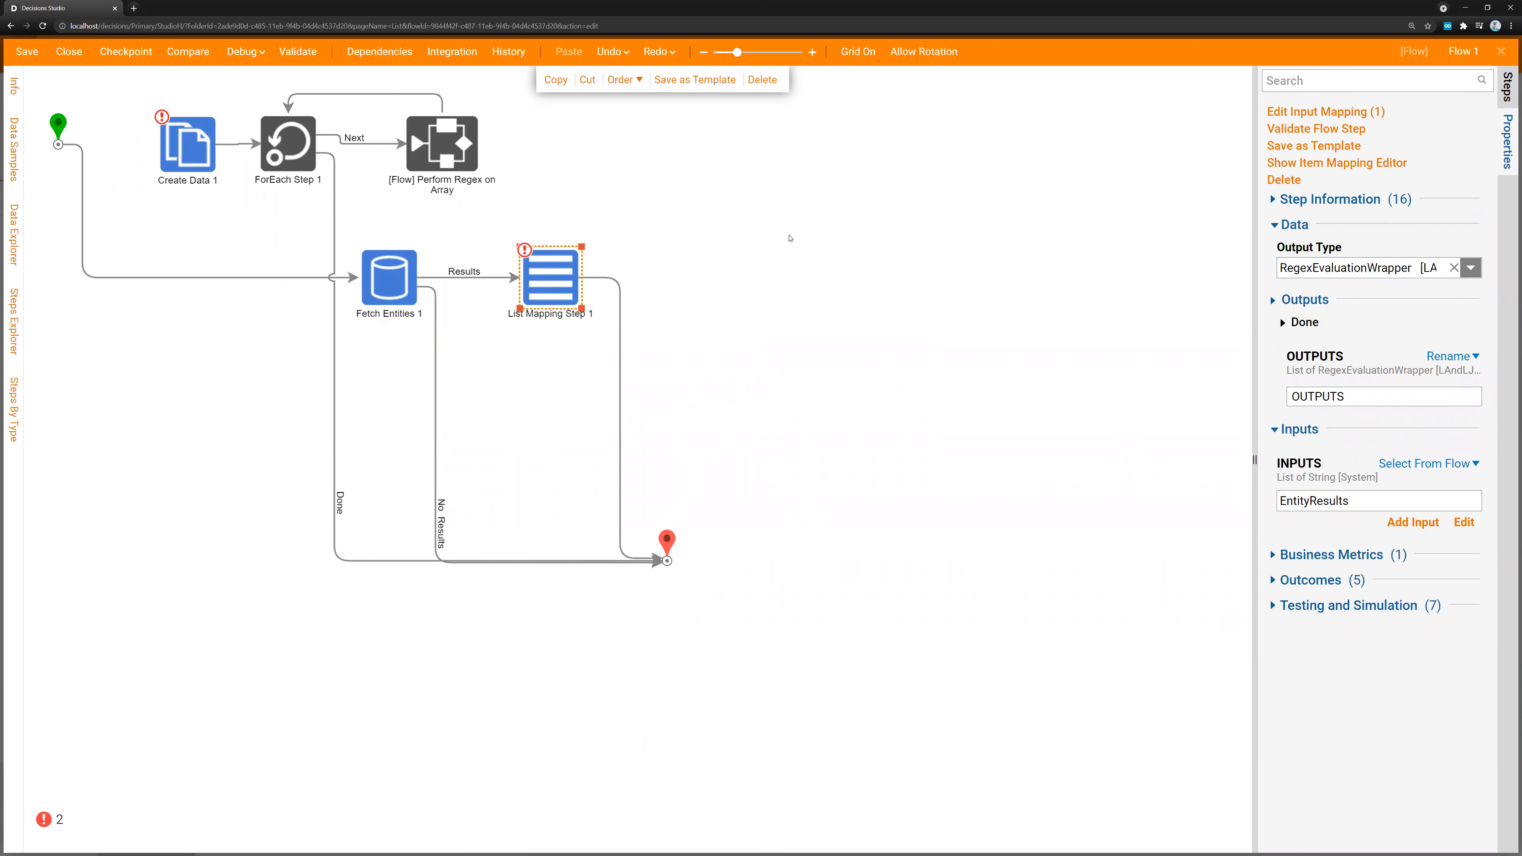
Open the List Mapping Step's item mapping editor, expand the INPUT account fields, and set ITEM to Build Data
click(592, 248)
click(557, 266)
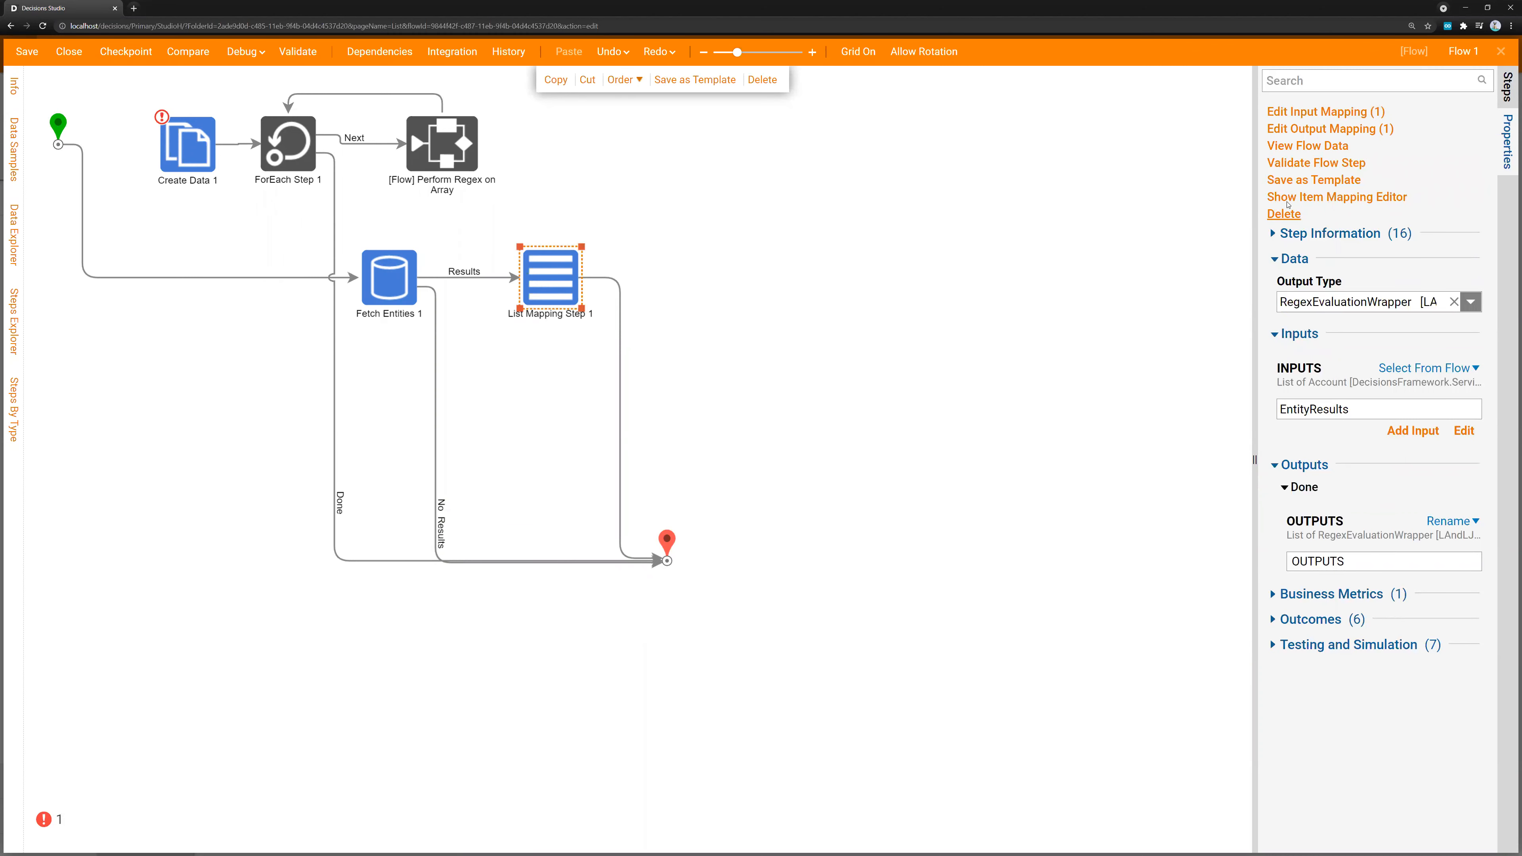
click(1360, 198)
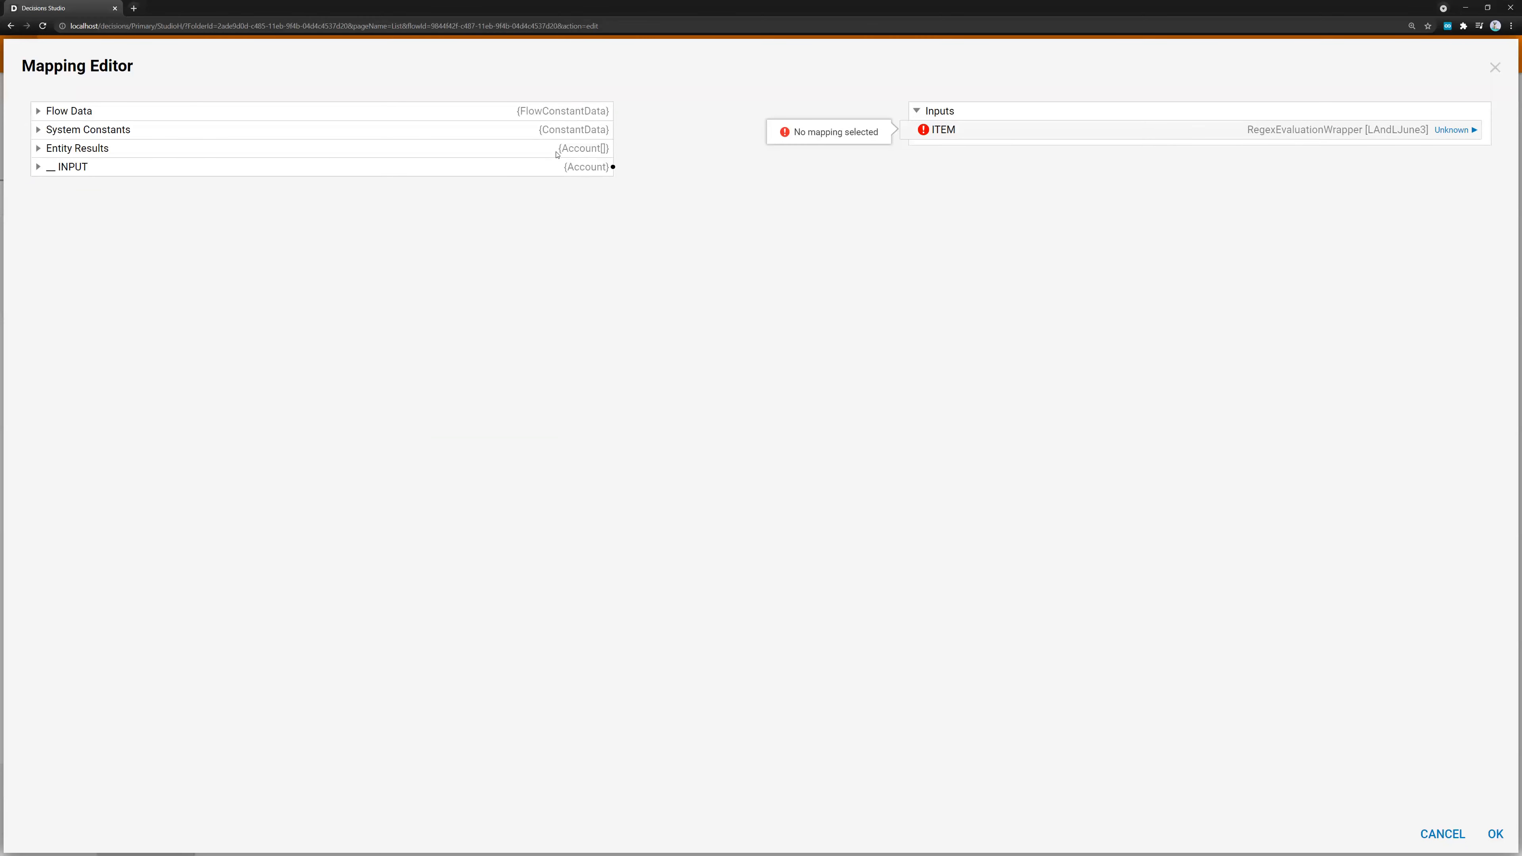
click(38, 167)
scroll(421, 214, down, 13)
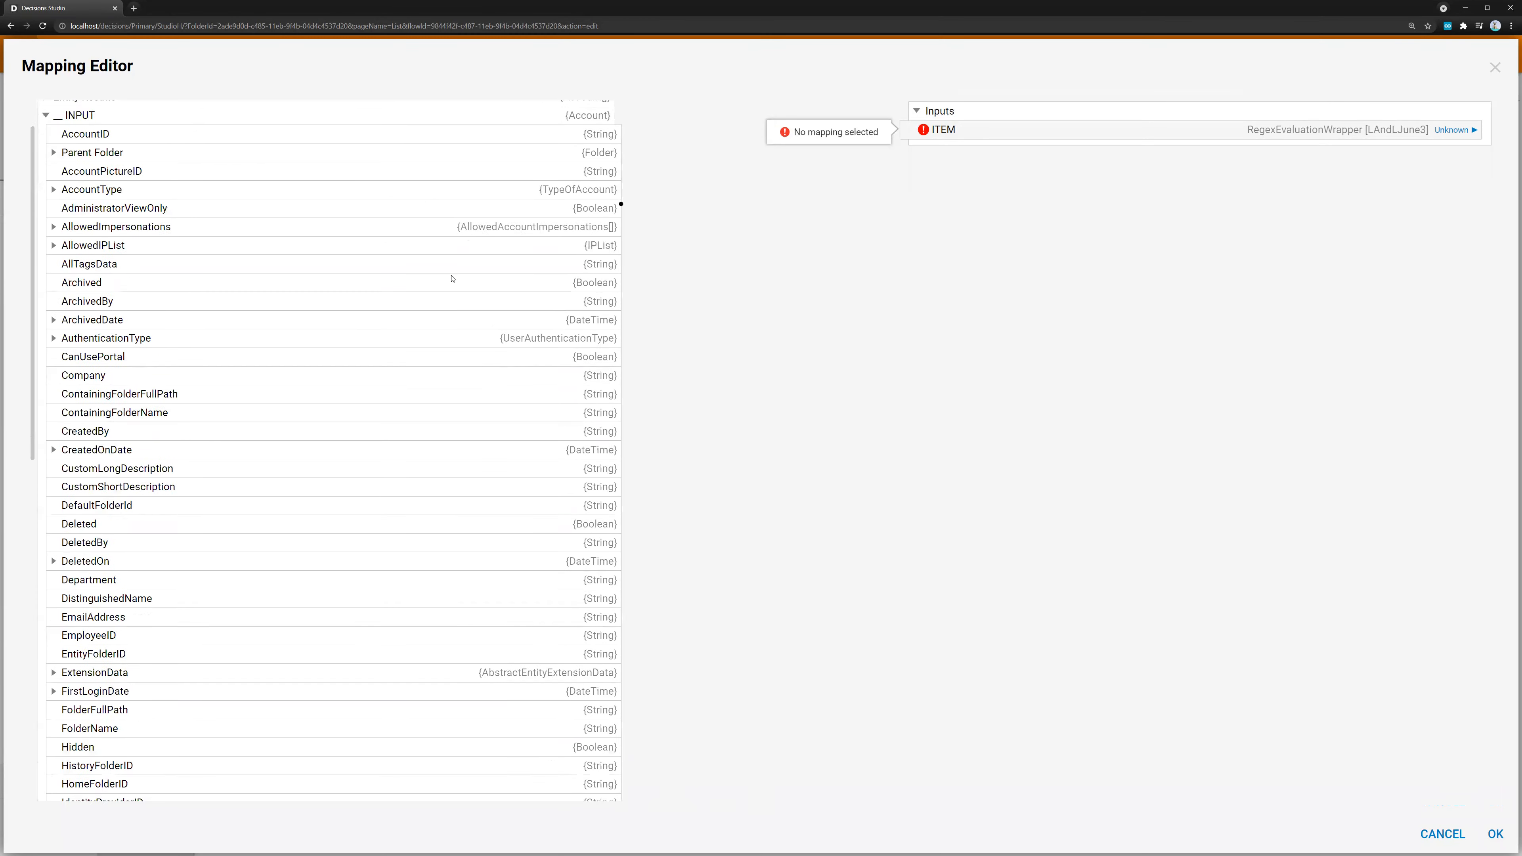
scroll(482, 463, up, 9)
scroll(429, 236, up, 4)
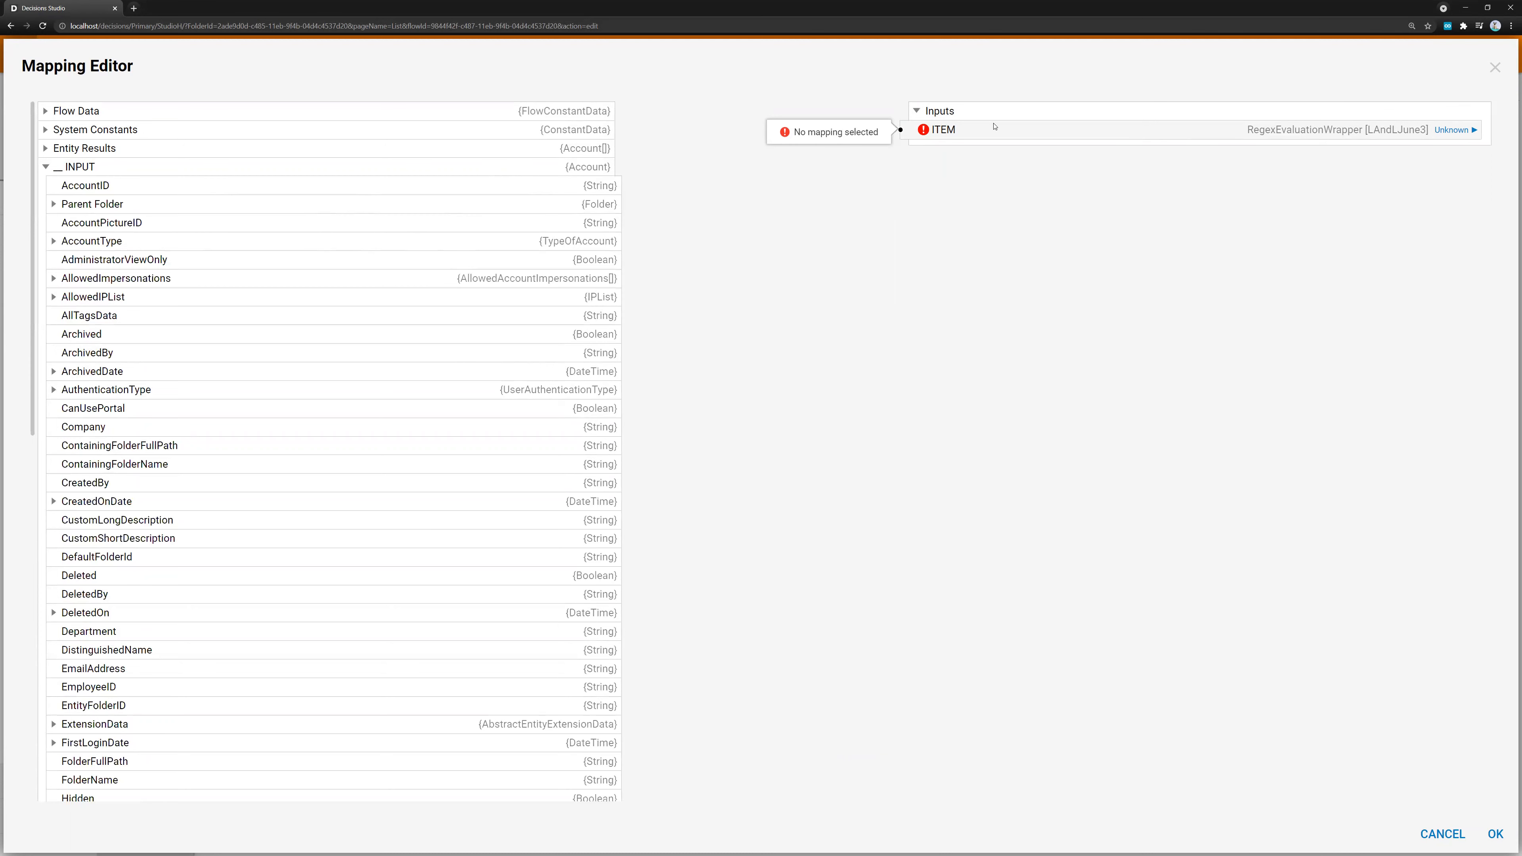
click(1451, 129)
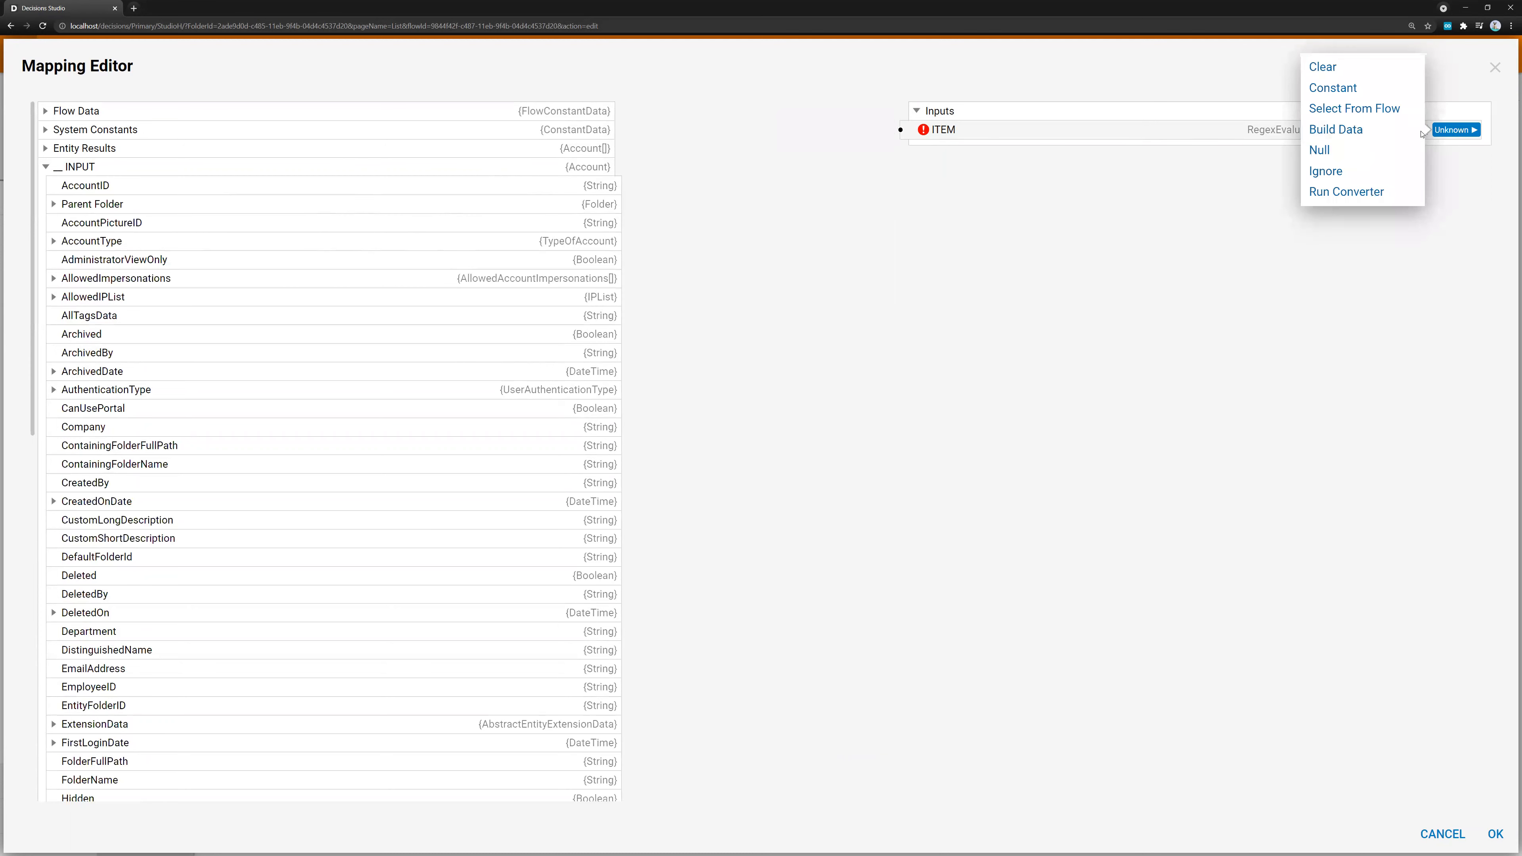
click(1321, 127)
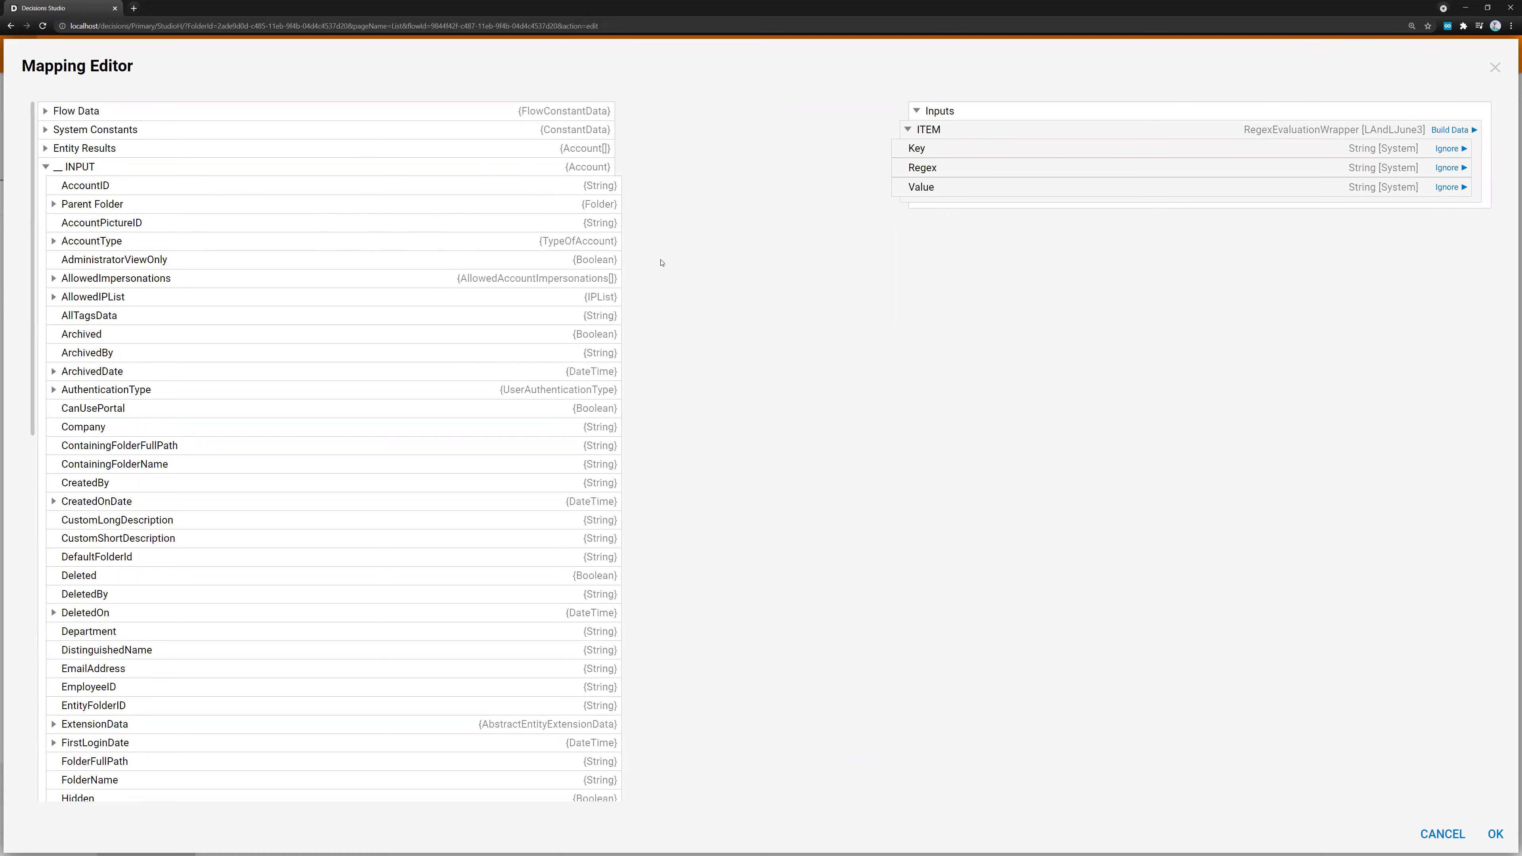
Map the INPUT account's AccountID to the Value field of ITEM
mouse_move(613, 228)
scroll(169, 324, down, 1)
scroll(168, 328, up, 1)
drag(620, 185, 915, 192)
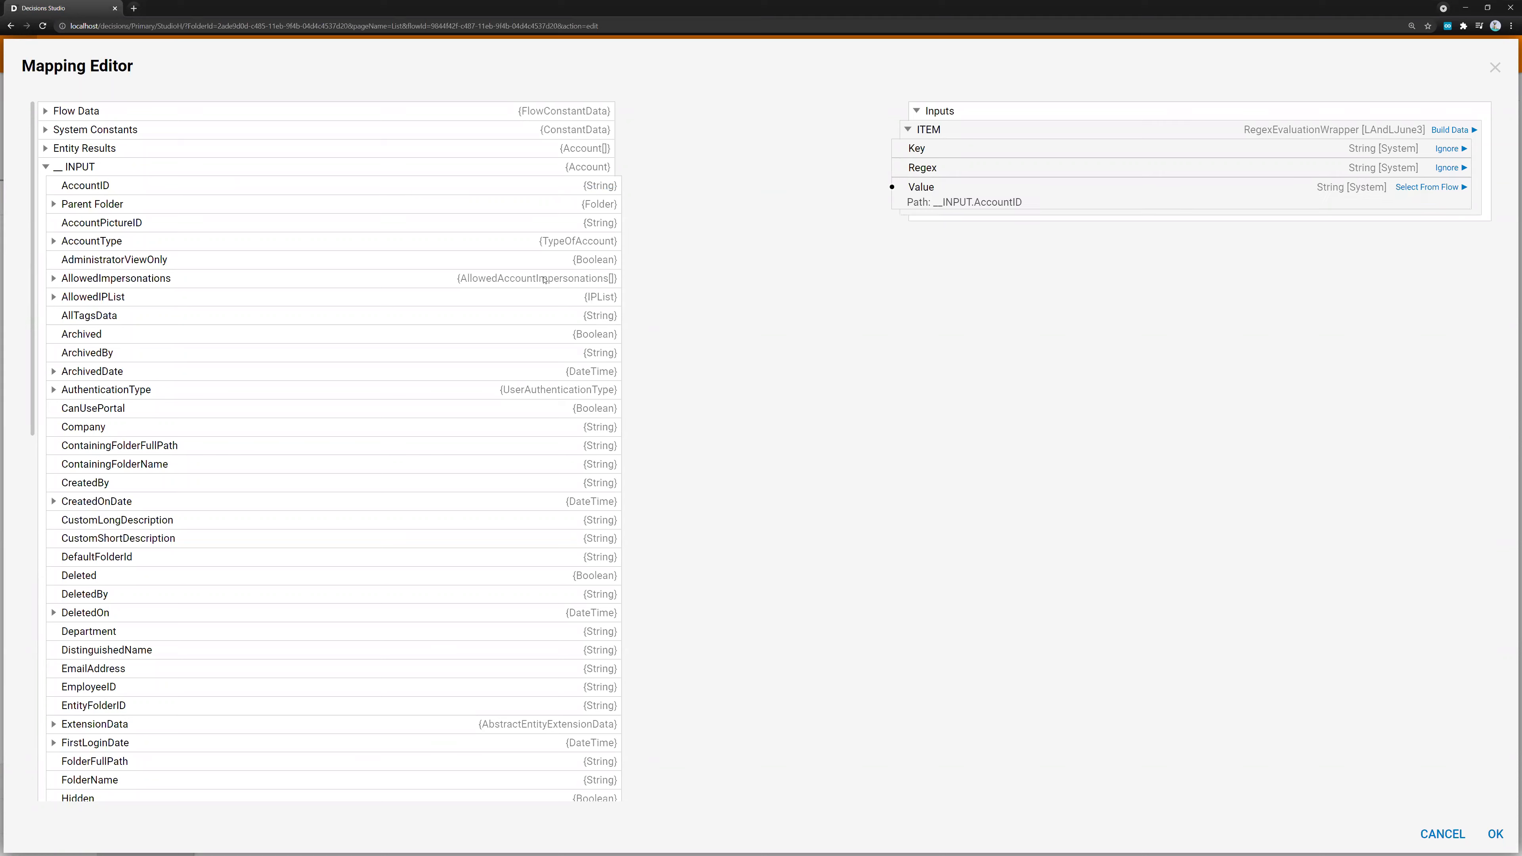
Collapse the INPUT fields, expand Flow Data, and map CurrentFlowName to the Key field of ITEM
scroll(401, 442, down, 9)
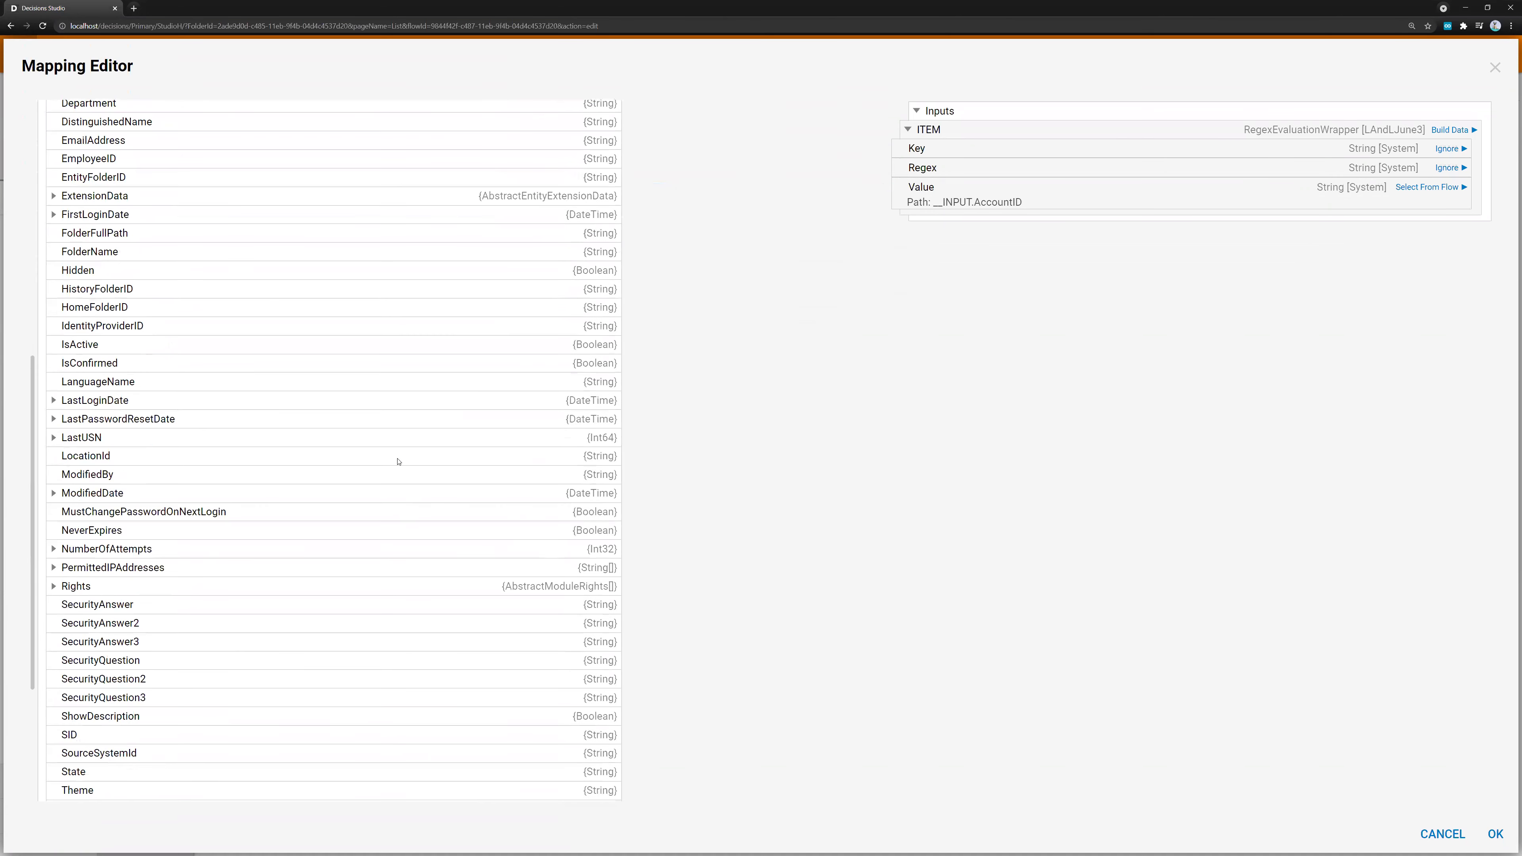
scroll(399, 459, up, 9)
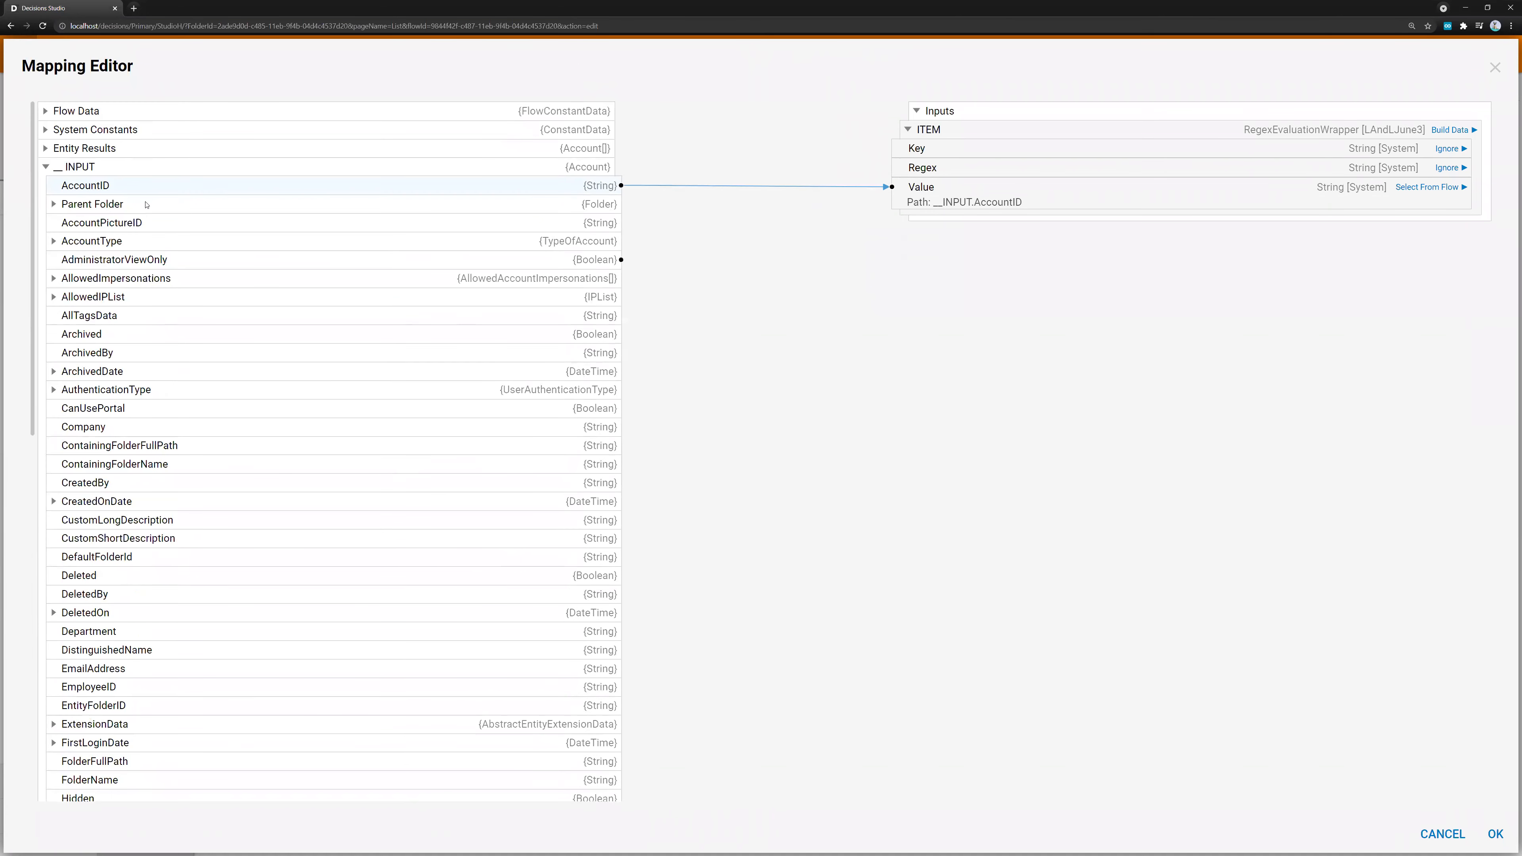
click(46, 170)
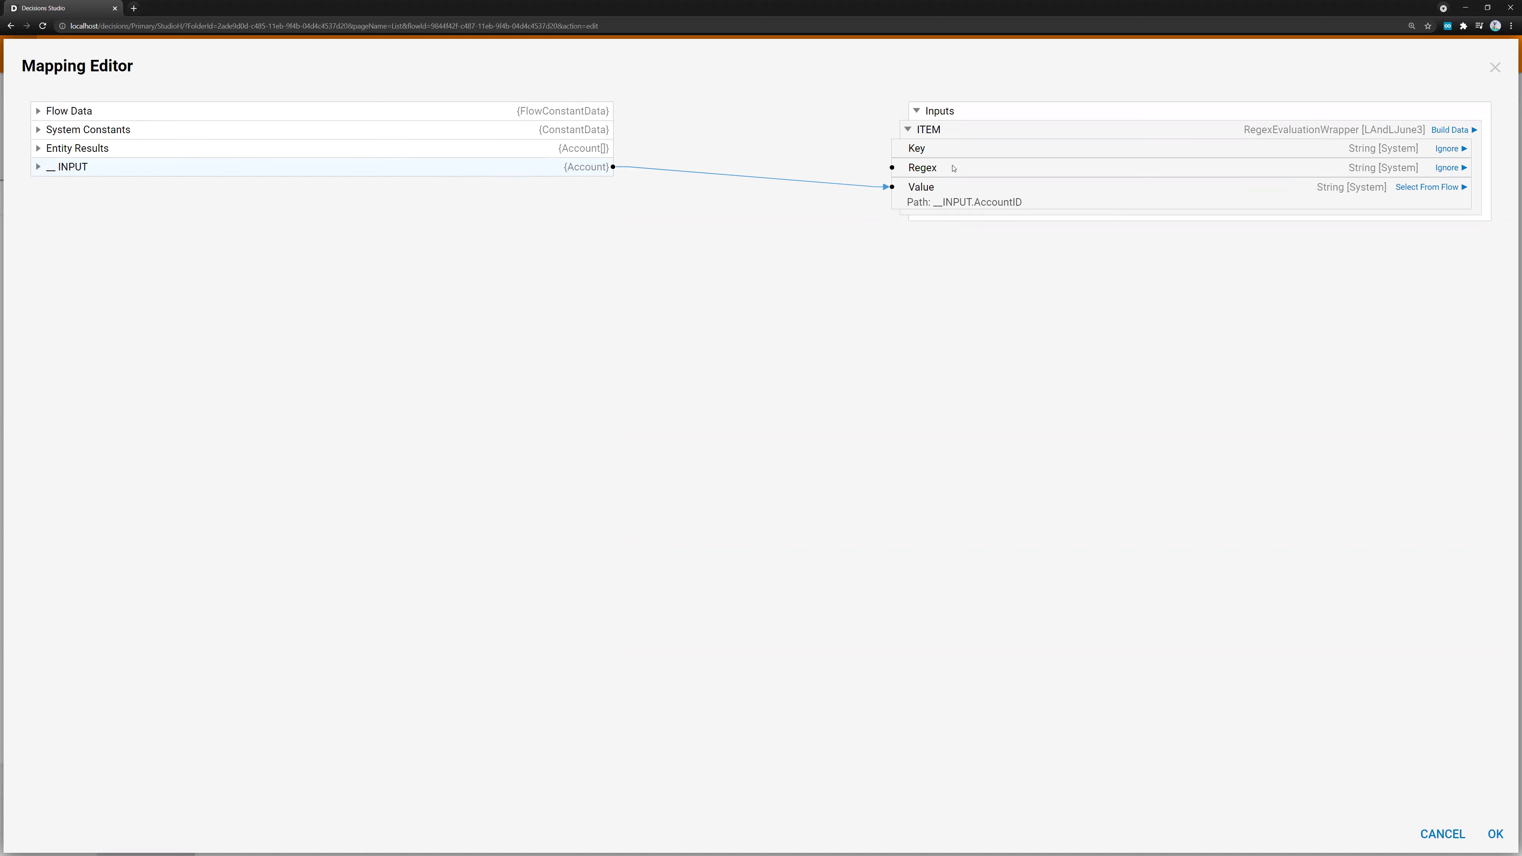
click(37, 167)
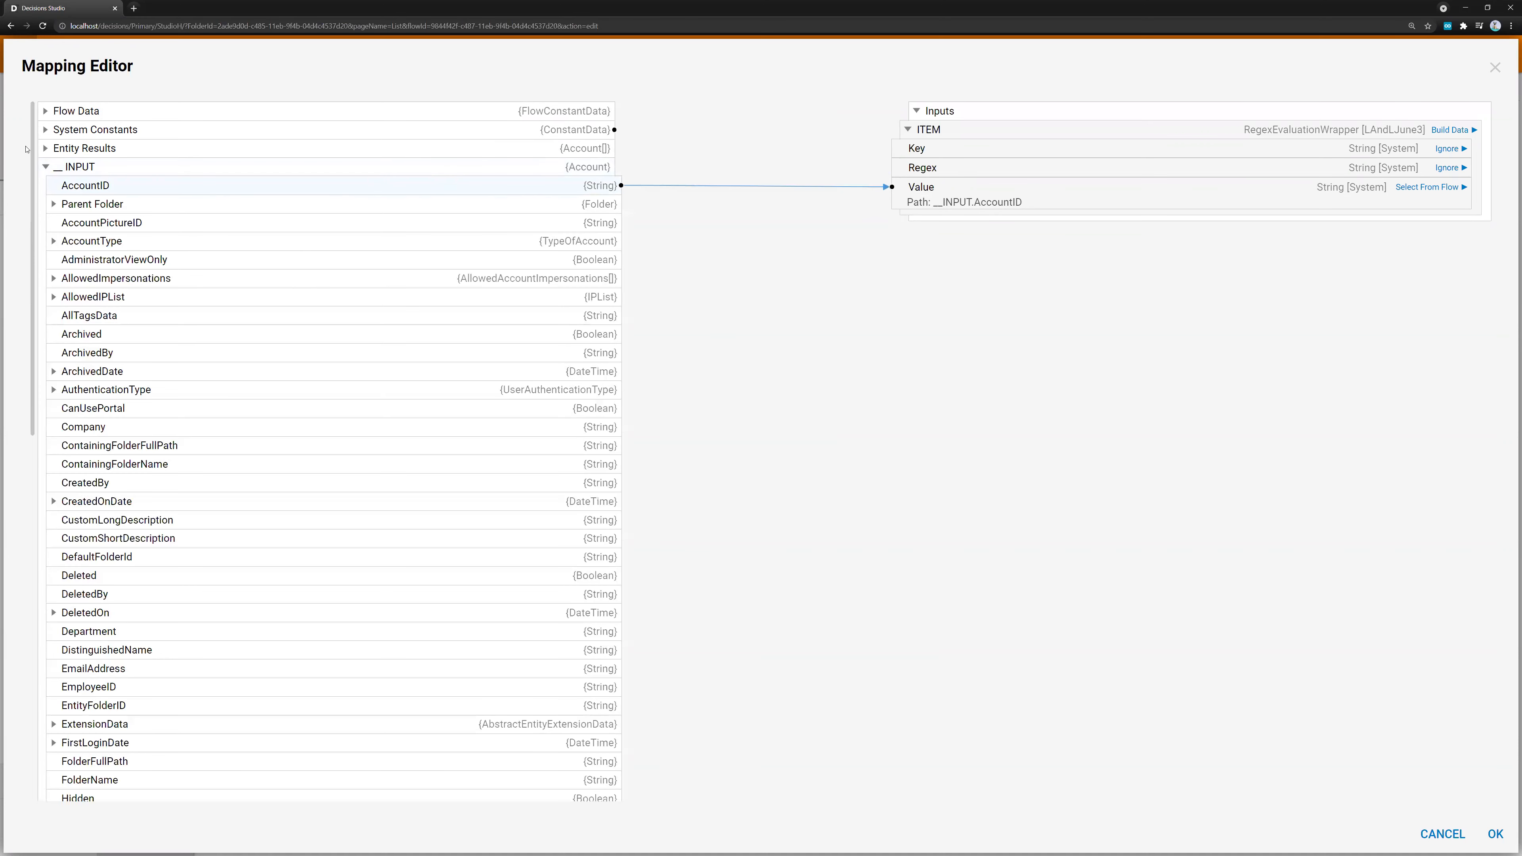
click(46, 168)
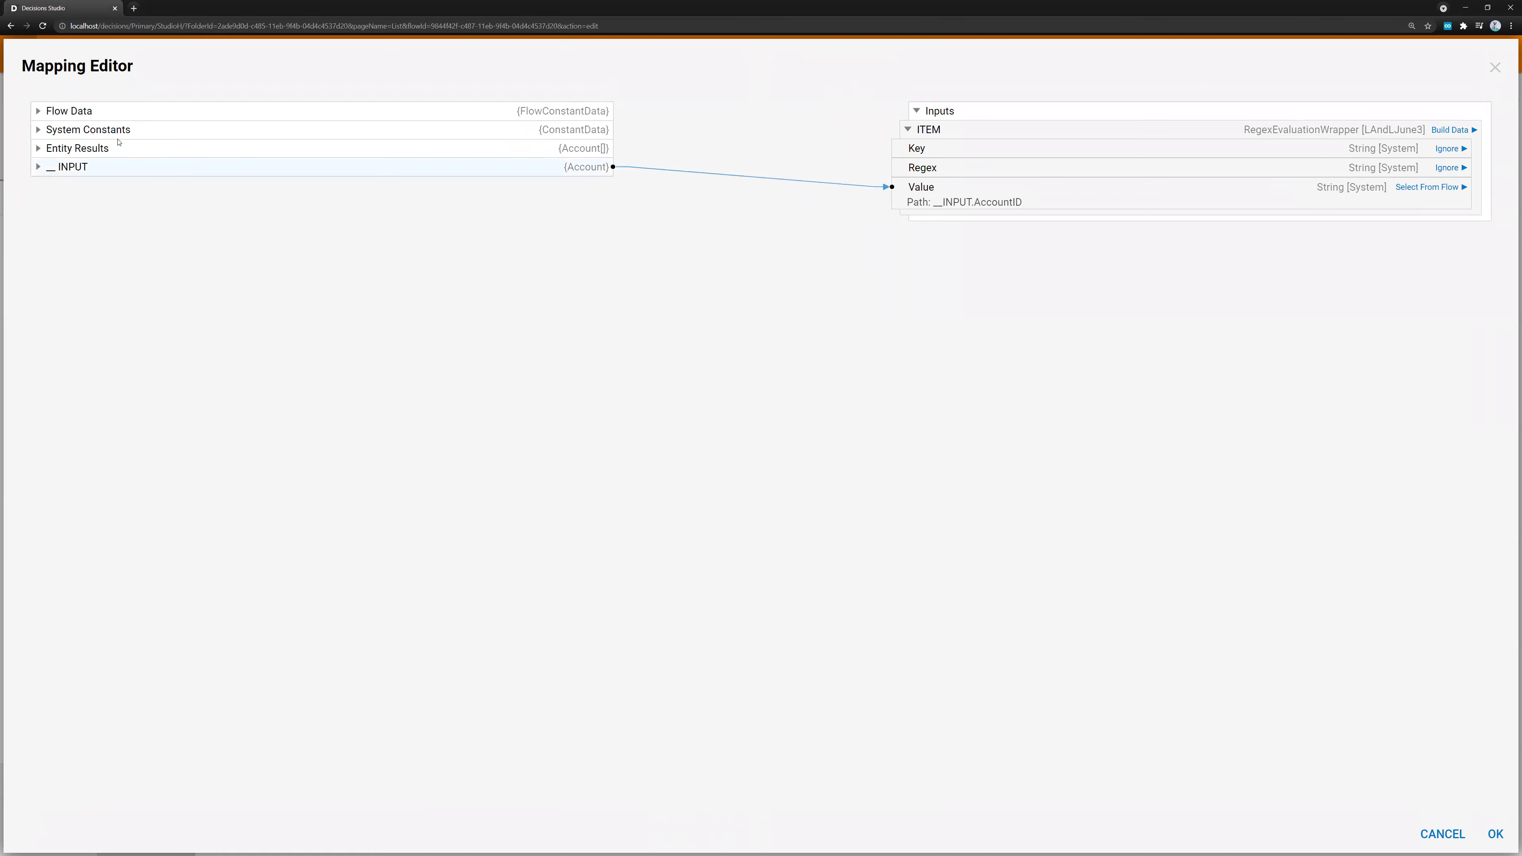
click(38, 111)
drag(145, 223, 902, 151)
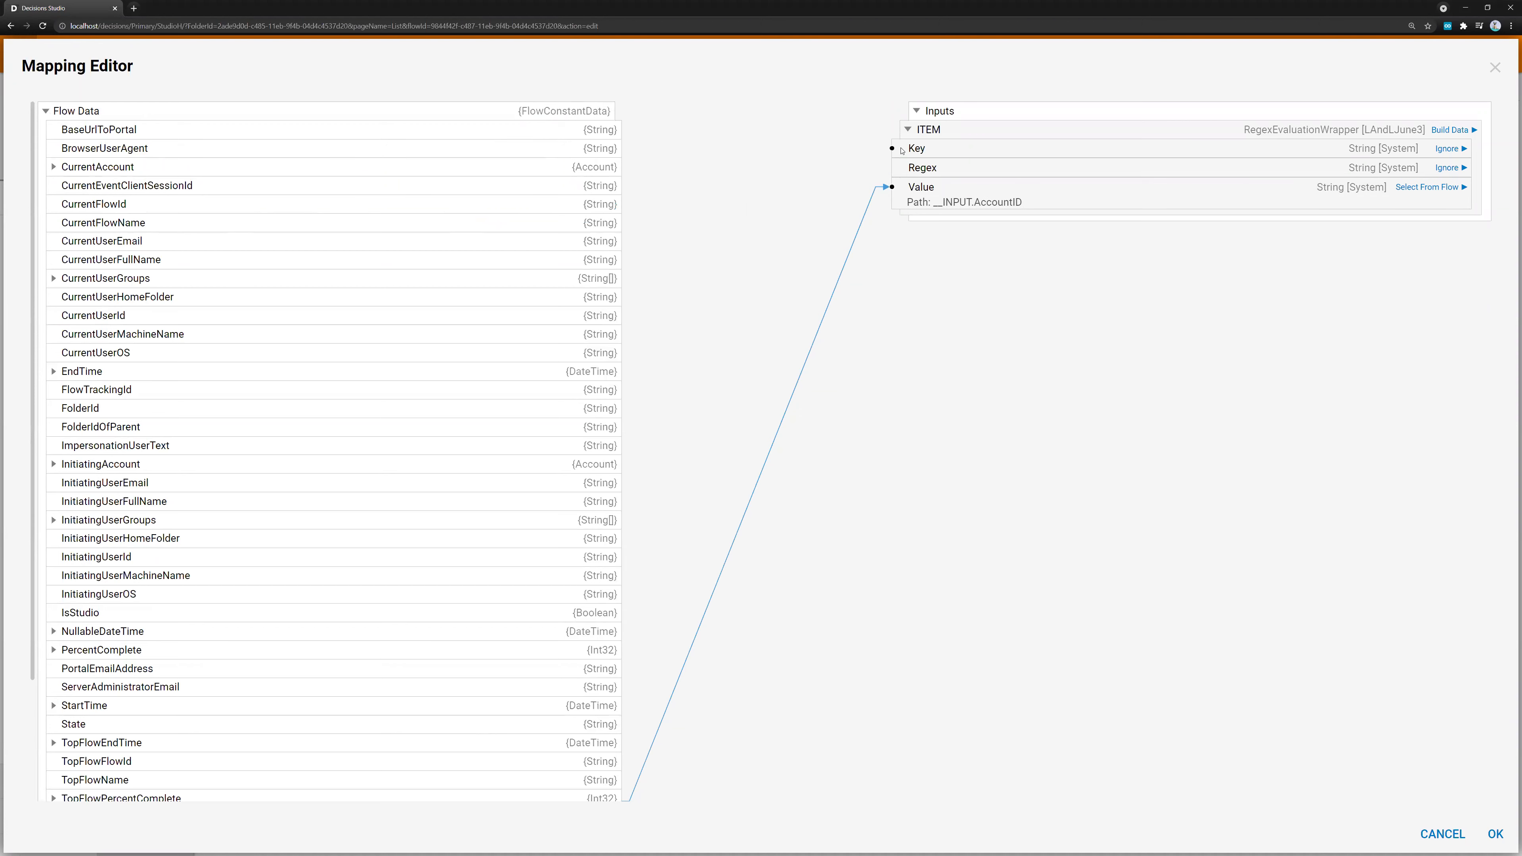
Change the Key field of ITEM from a flow mapping to the constant "User ID"
click(1418, 149)
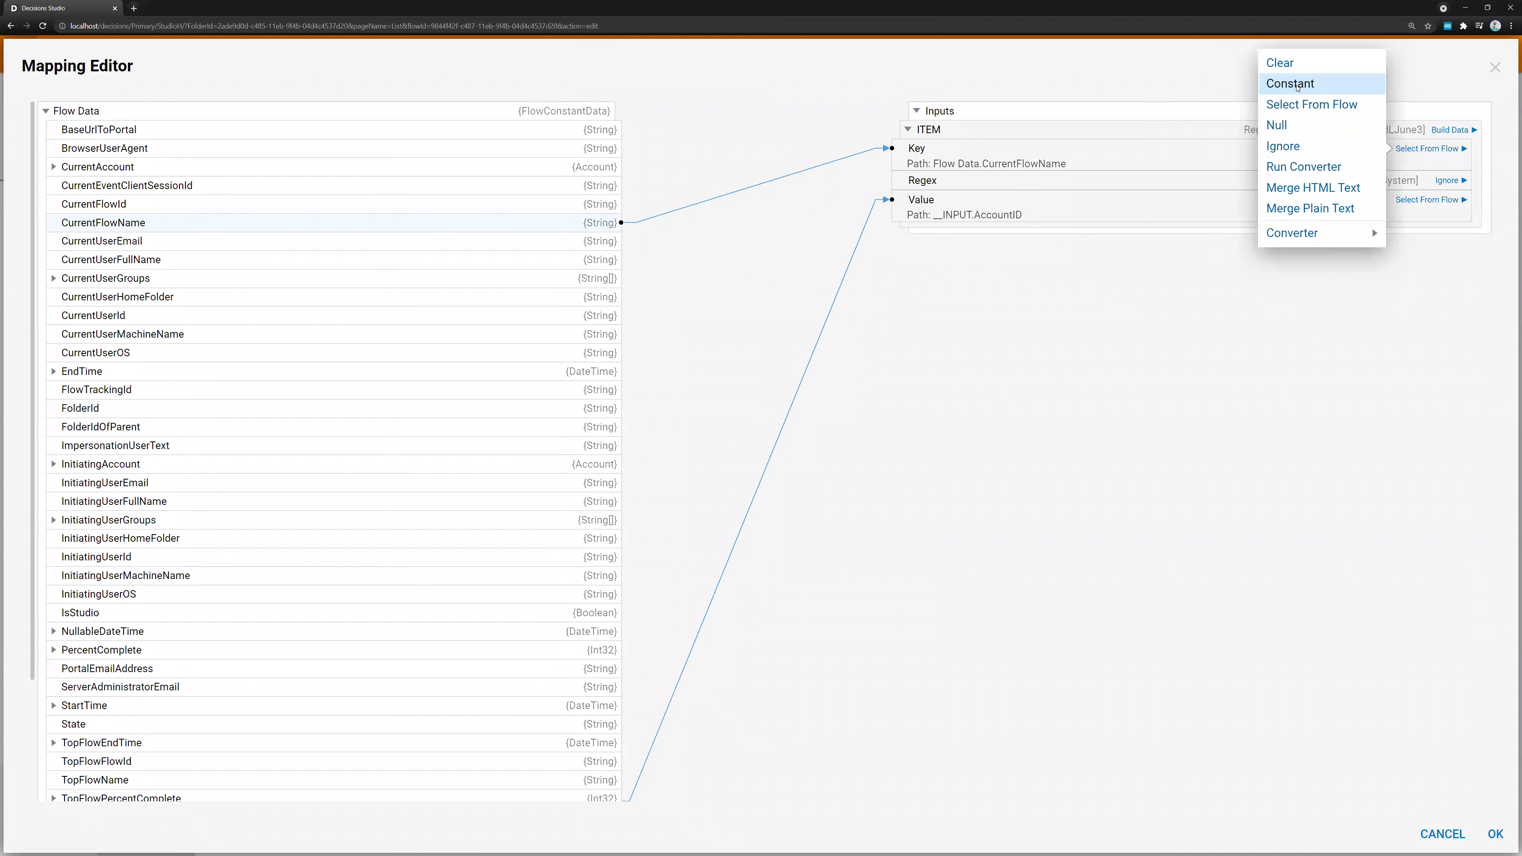
click(1282, 84)
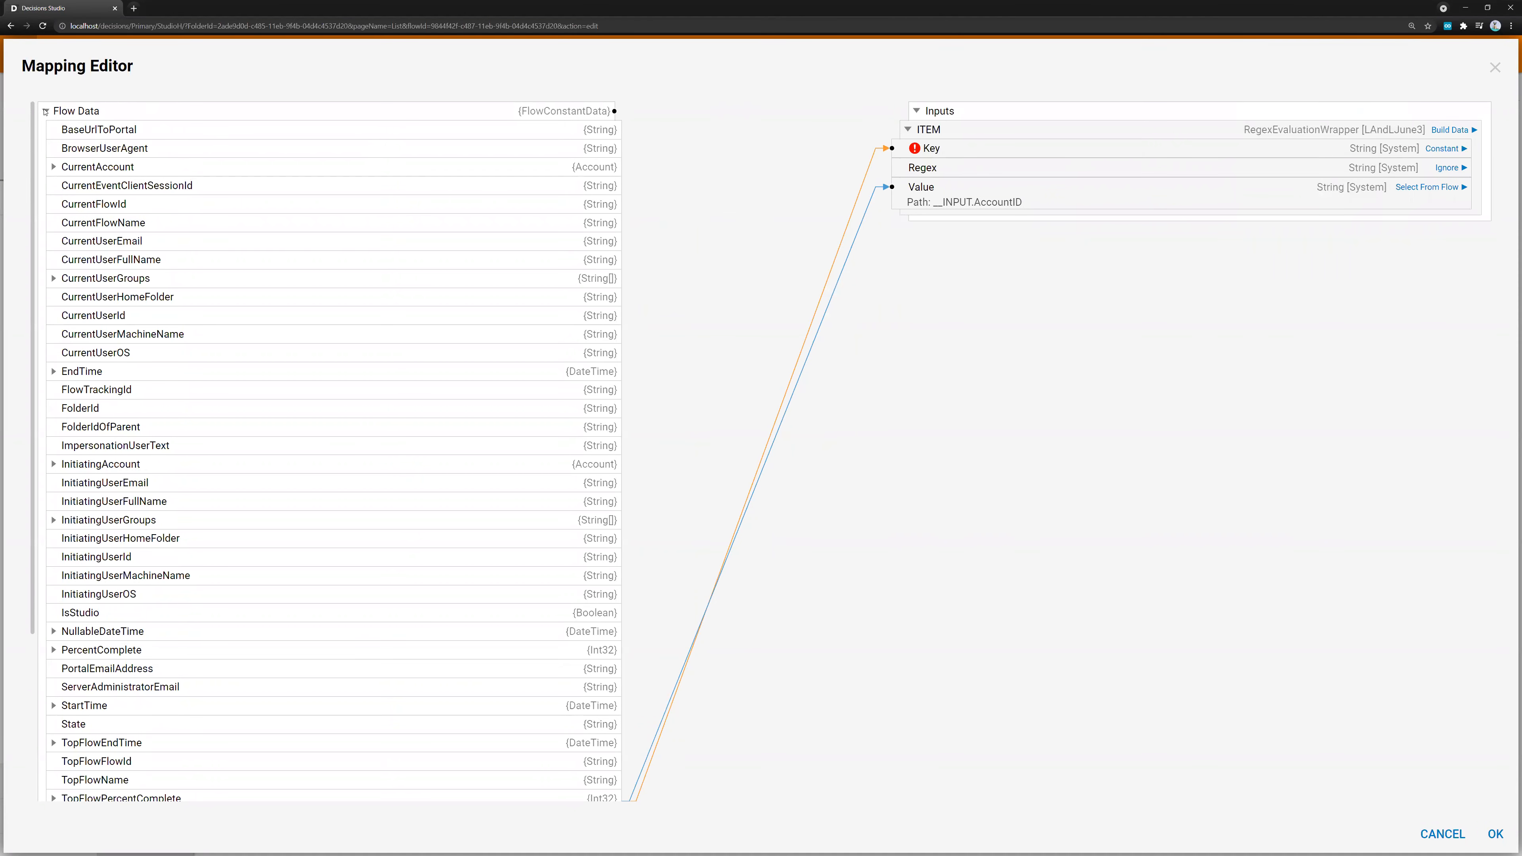
click(46, 111)
click(123, 227)
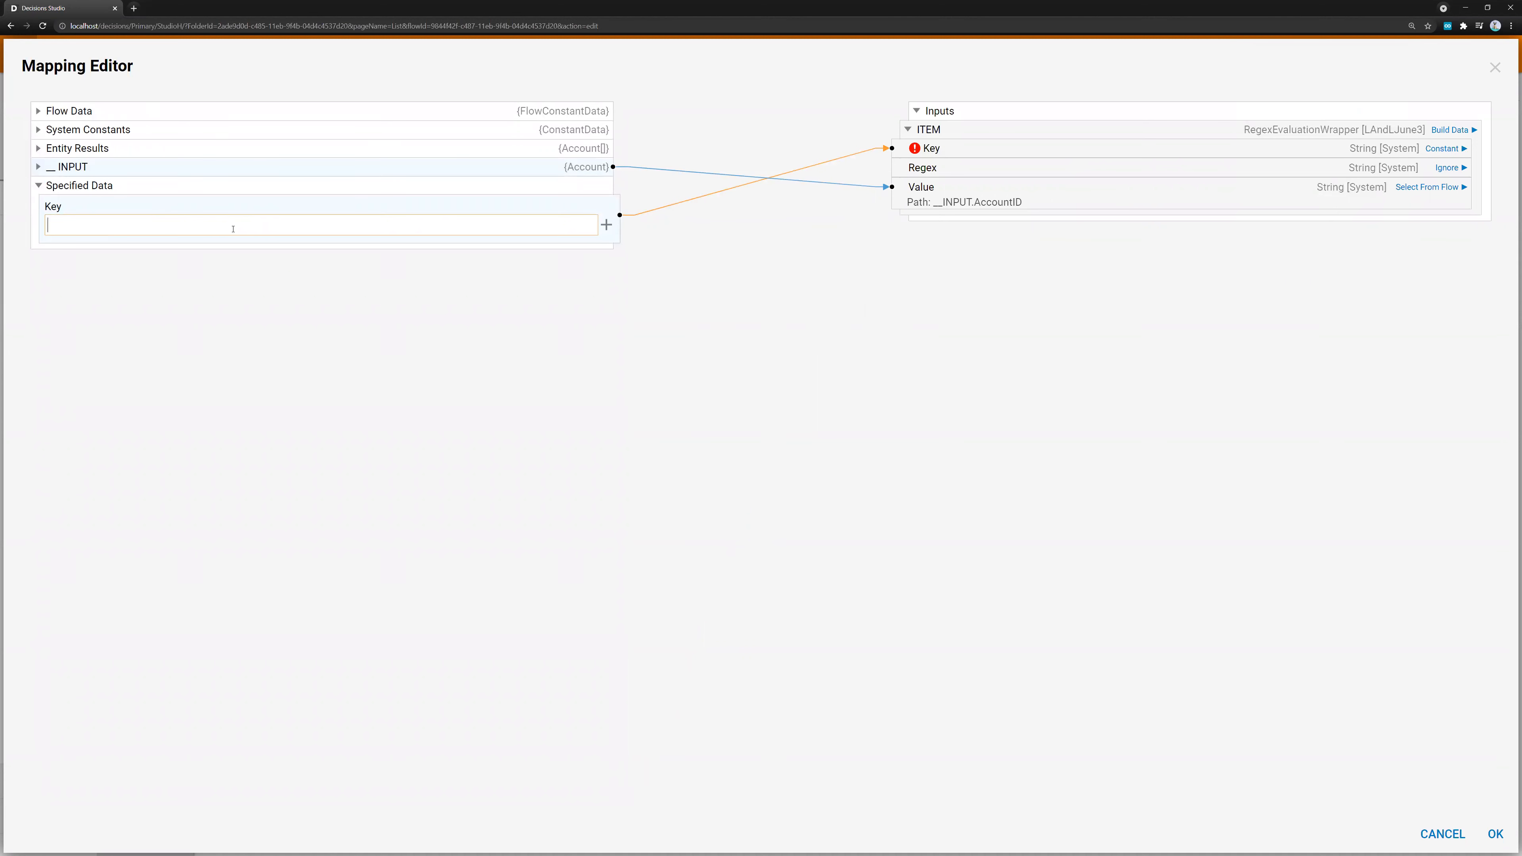
text(User ID)
Set the Regex field of ITEM to the constant ^[A-Za-z0-9]+$ copied from the other window, and save the mapping
click(1450, 168)
click(1336, 107)
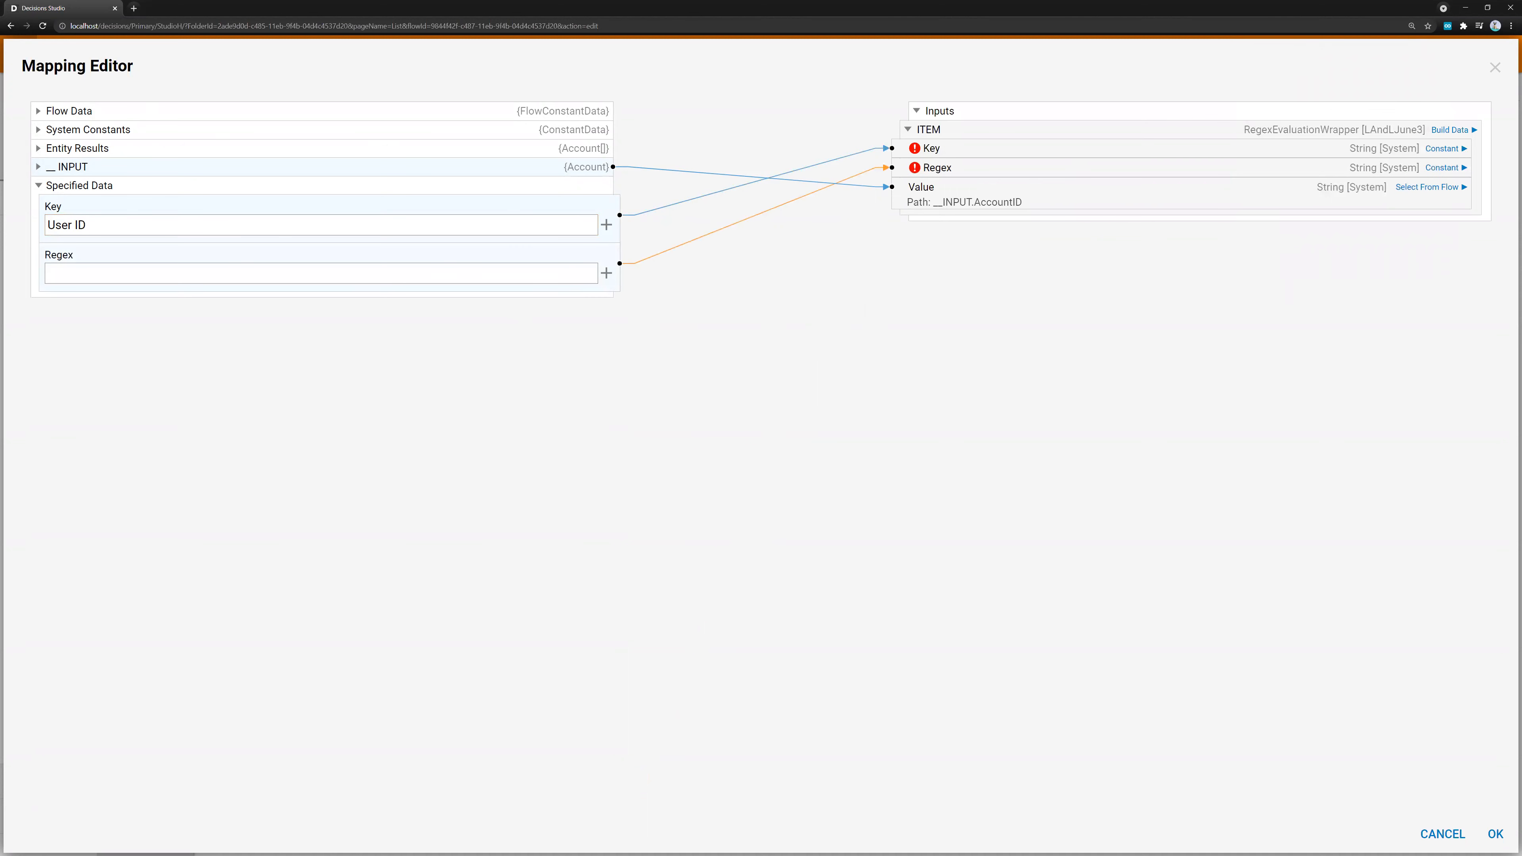
key(alt+Tab)
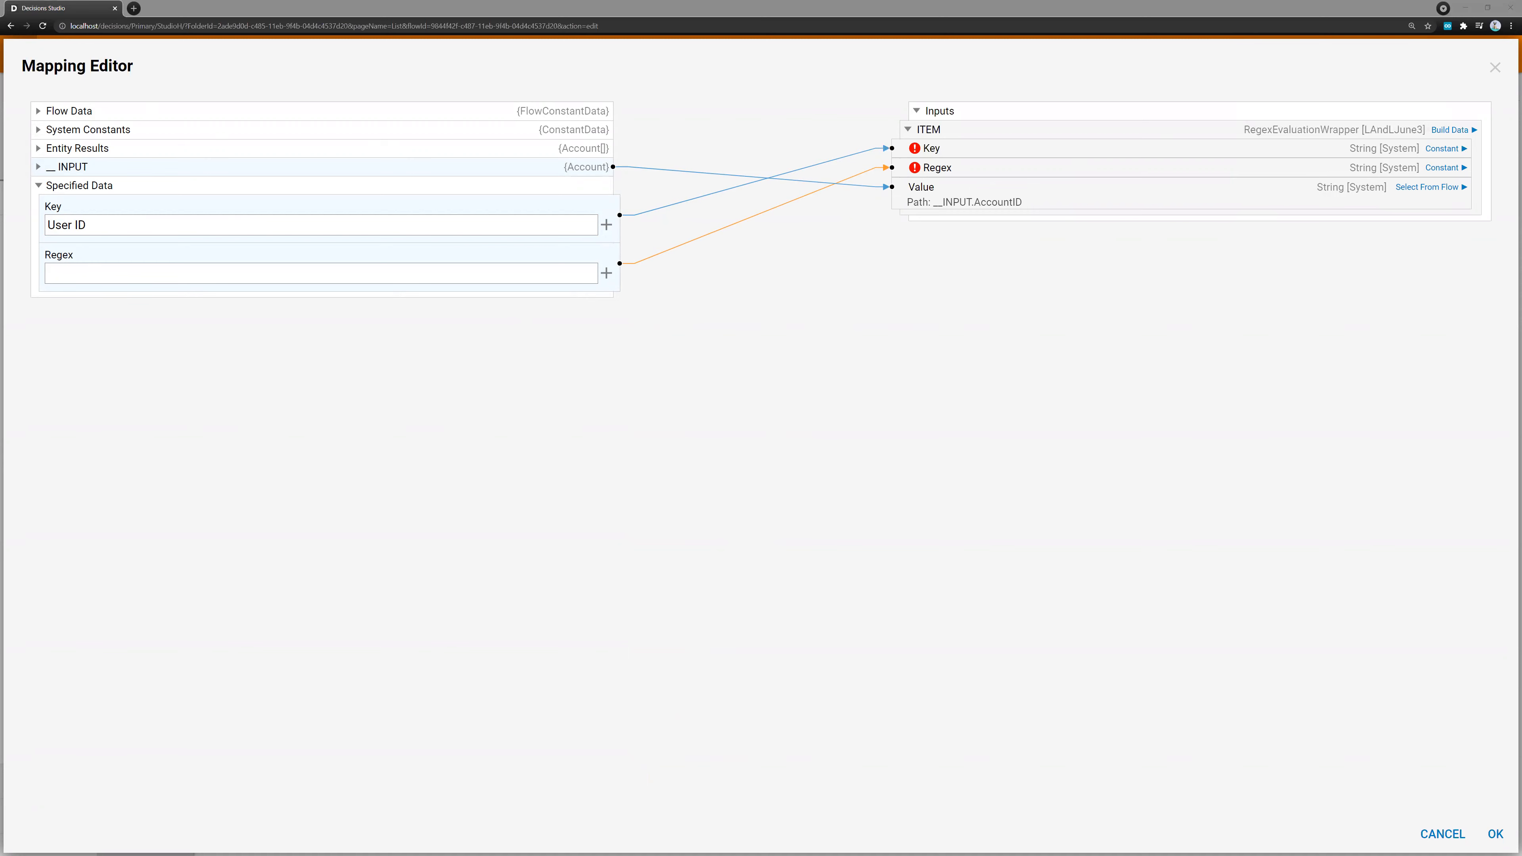
click(222, 275)
text(^[A-Za-z0-9]+$)
click(1494, 834)
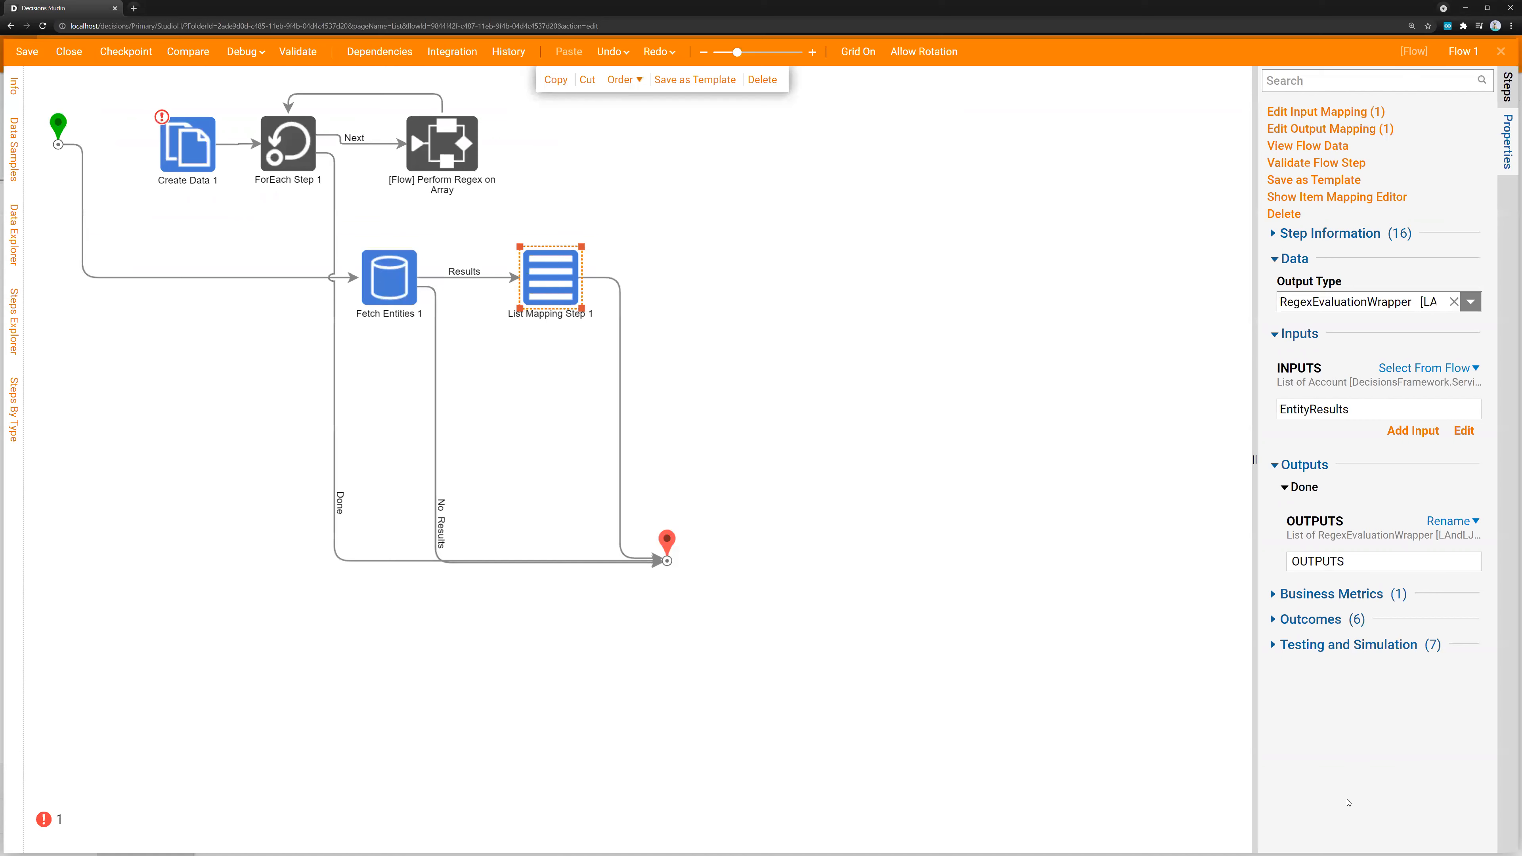
Move Fetch Entities and List Mapping Step near the start, and reroute the ForEach Step's input from Create Data to List Mapping Step
drag(389, 300, 72, 303)
drag(243, 311, 166, 117)
click(287, 241)
key(Delete)
click(231, 118)
key(Delete)
Set the ForEach Step's Collection input to the List Mapping Step's OUTPUTS list
click(329, 144)
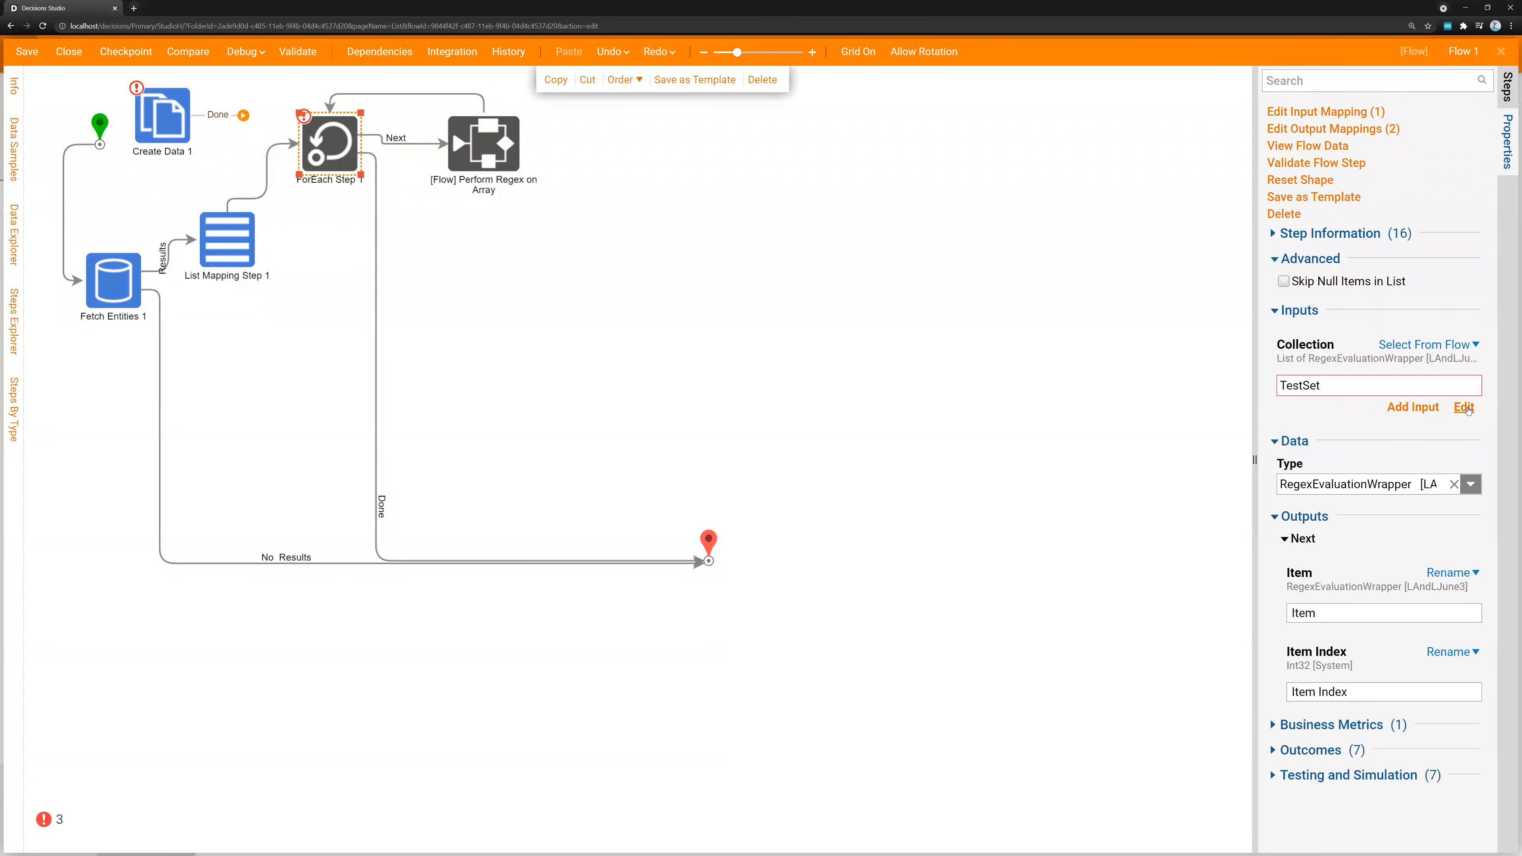
click(1463, 407)
click(1114, 228)
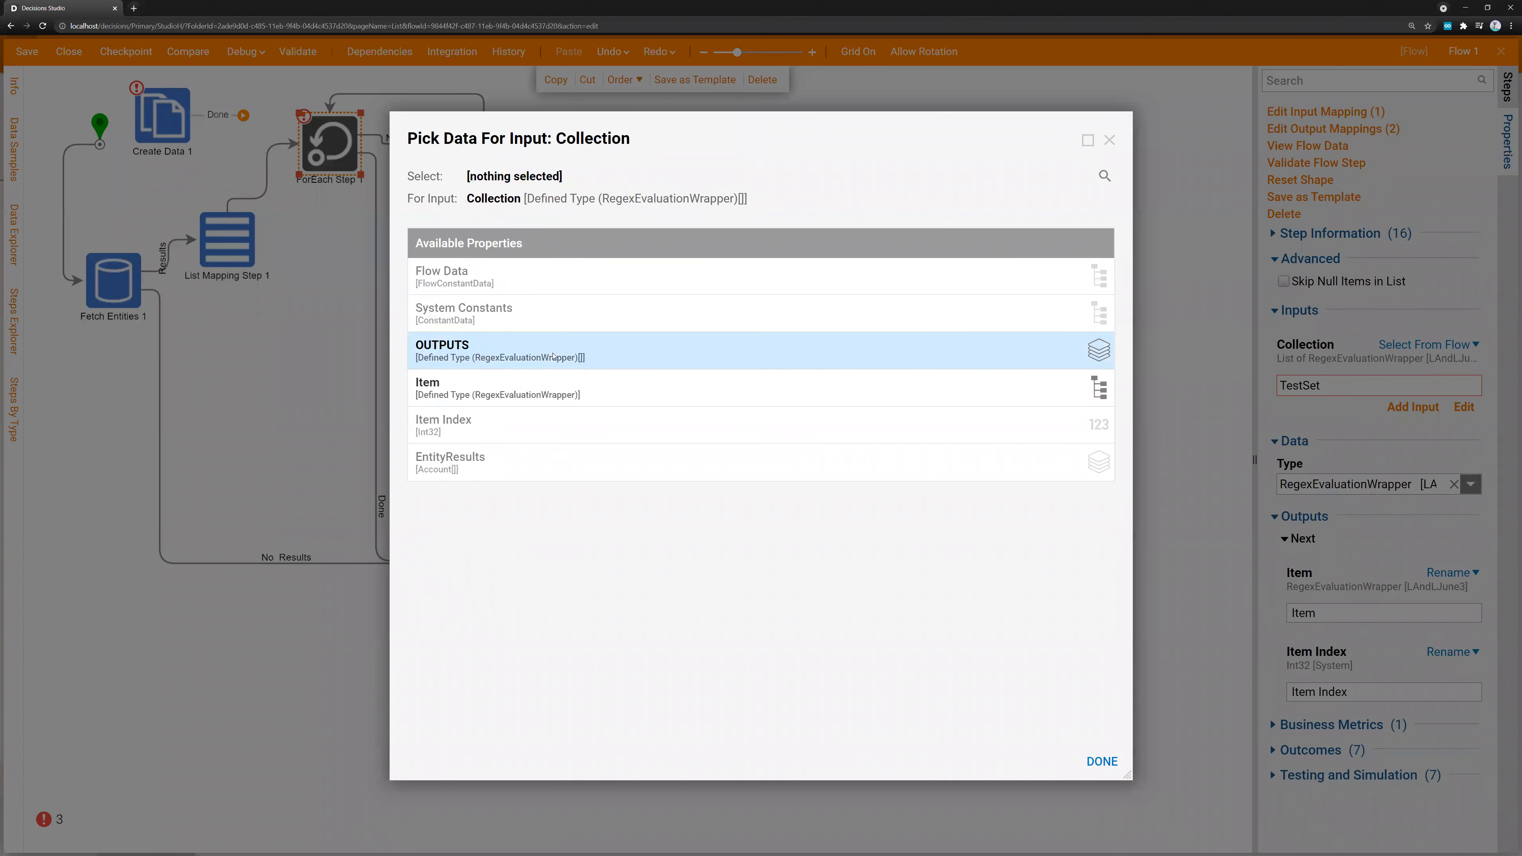
click(490, 358)
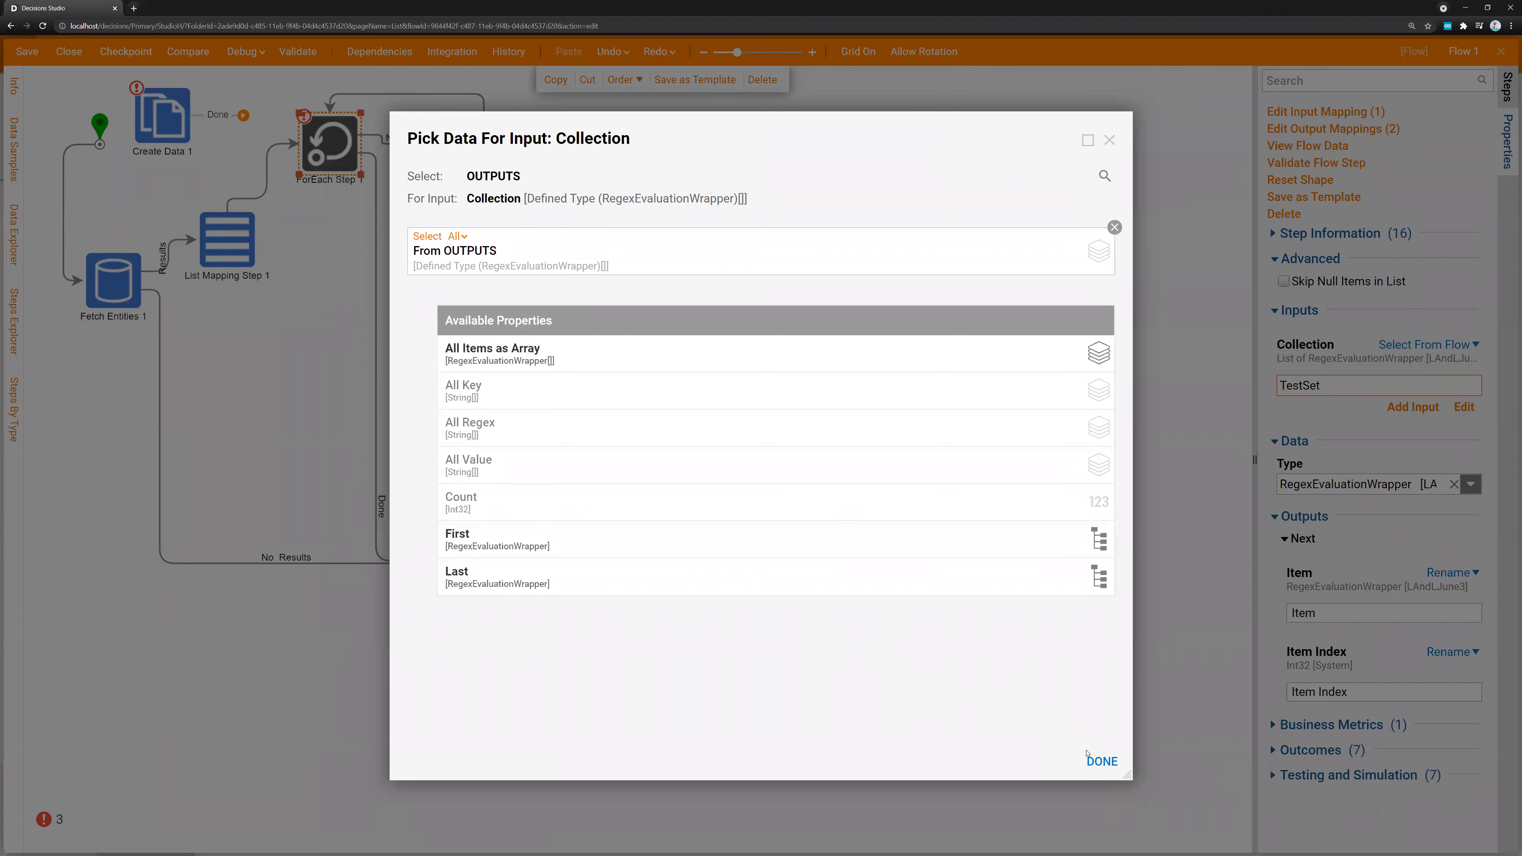
click(1100, 760)
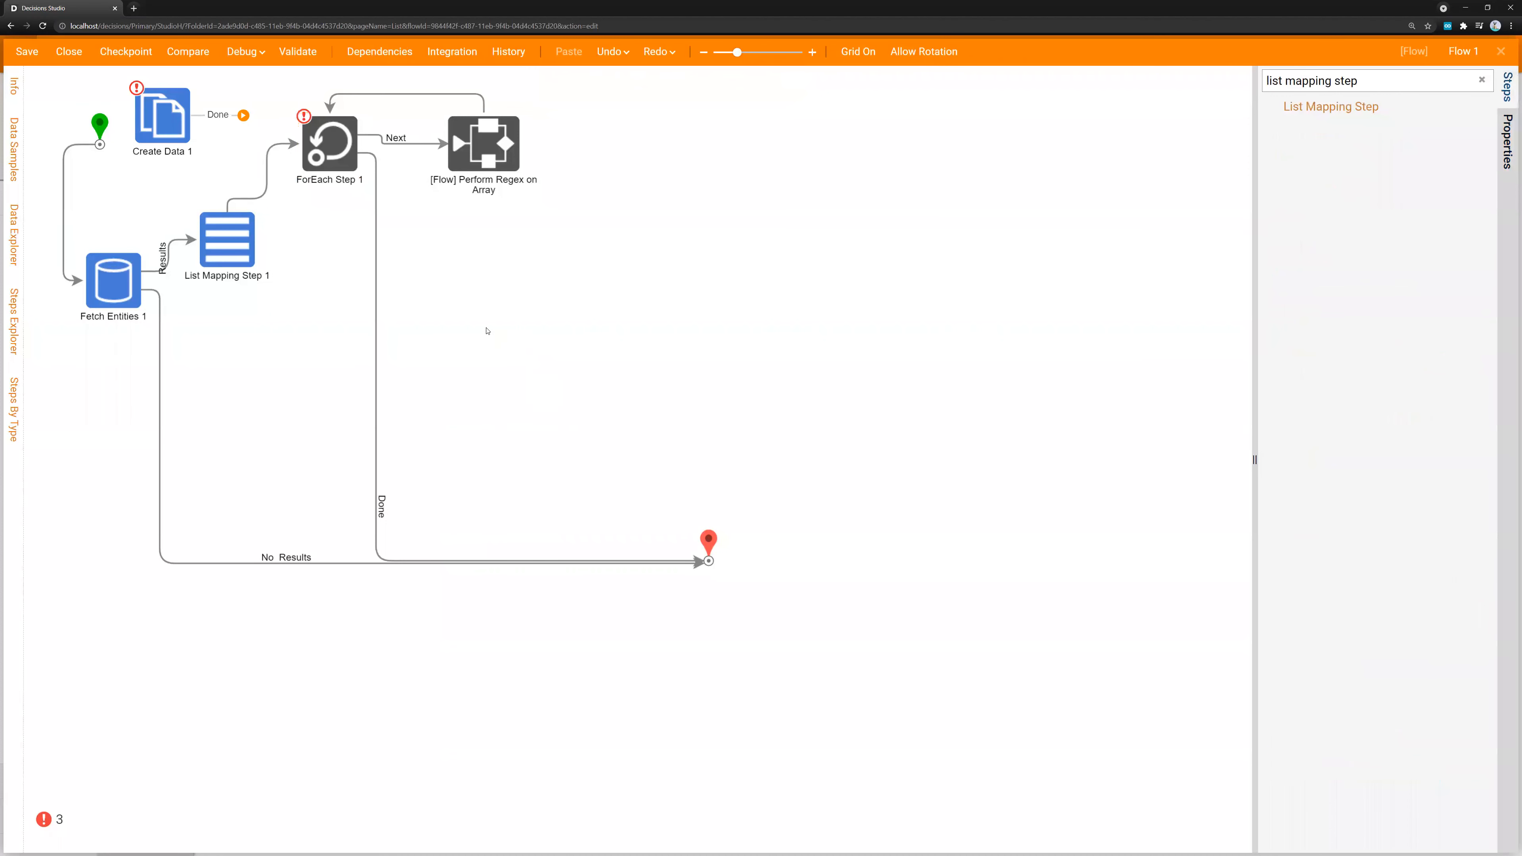
Tidy the layout by repositioning Fetch Entities, List Mapping Step, ForEach Step and Perform Regex on Array
drag(116, 289, 270, 217)
drag(141, 242, 154, 242)
drag(277, 210, 245, 207)
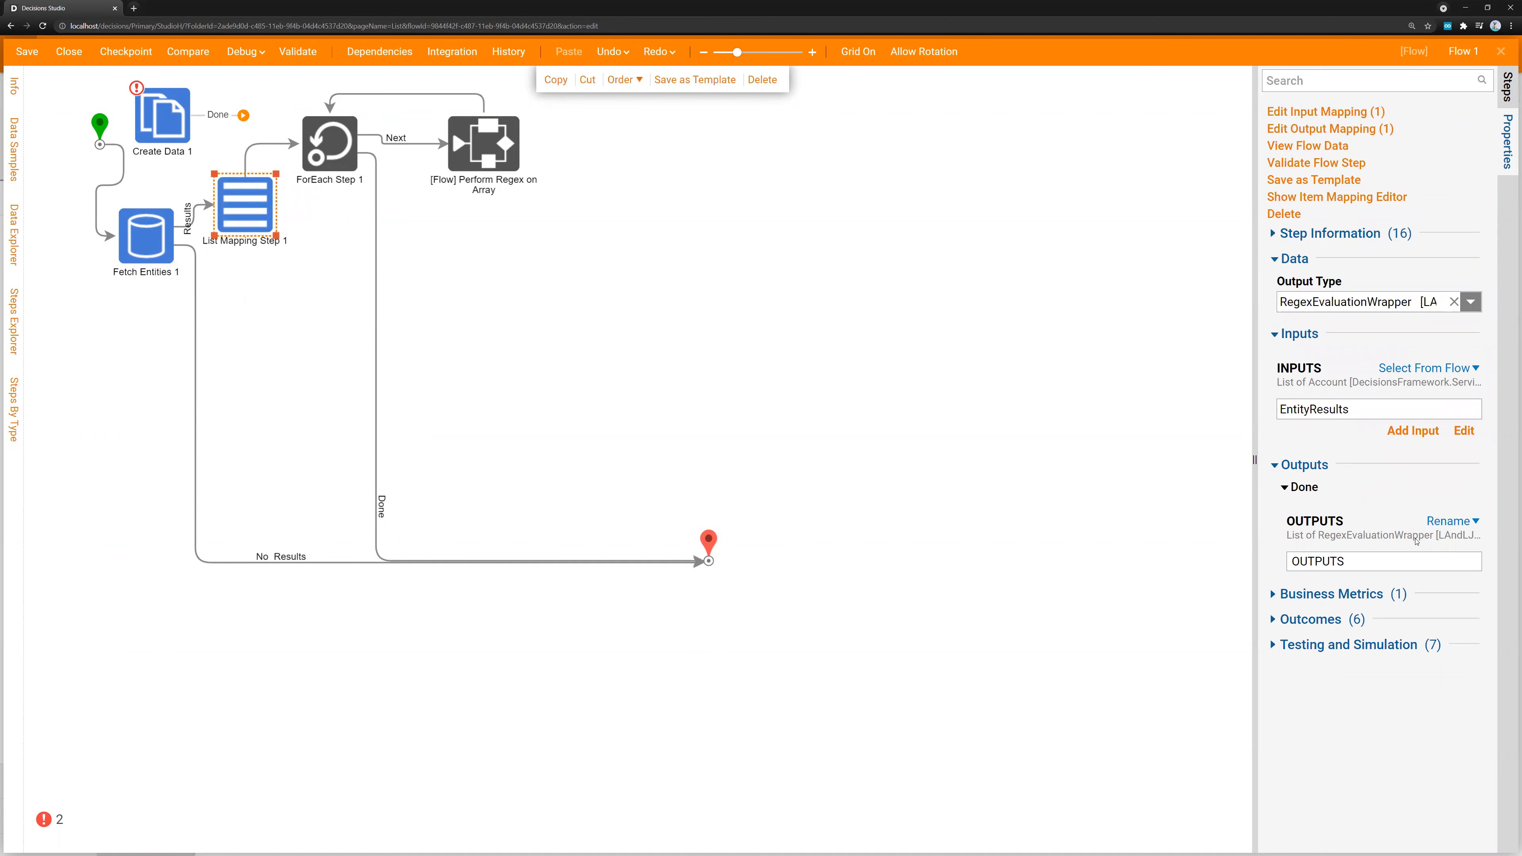
drag(318, 162, 336, 172)
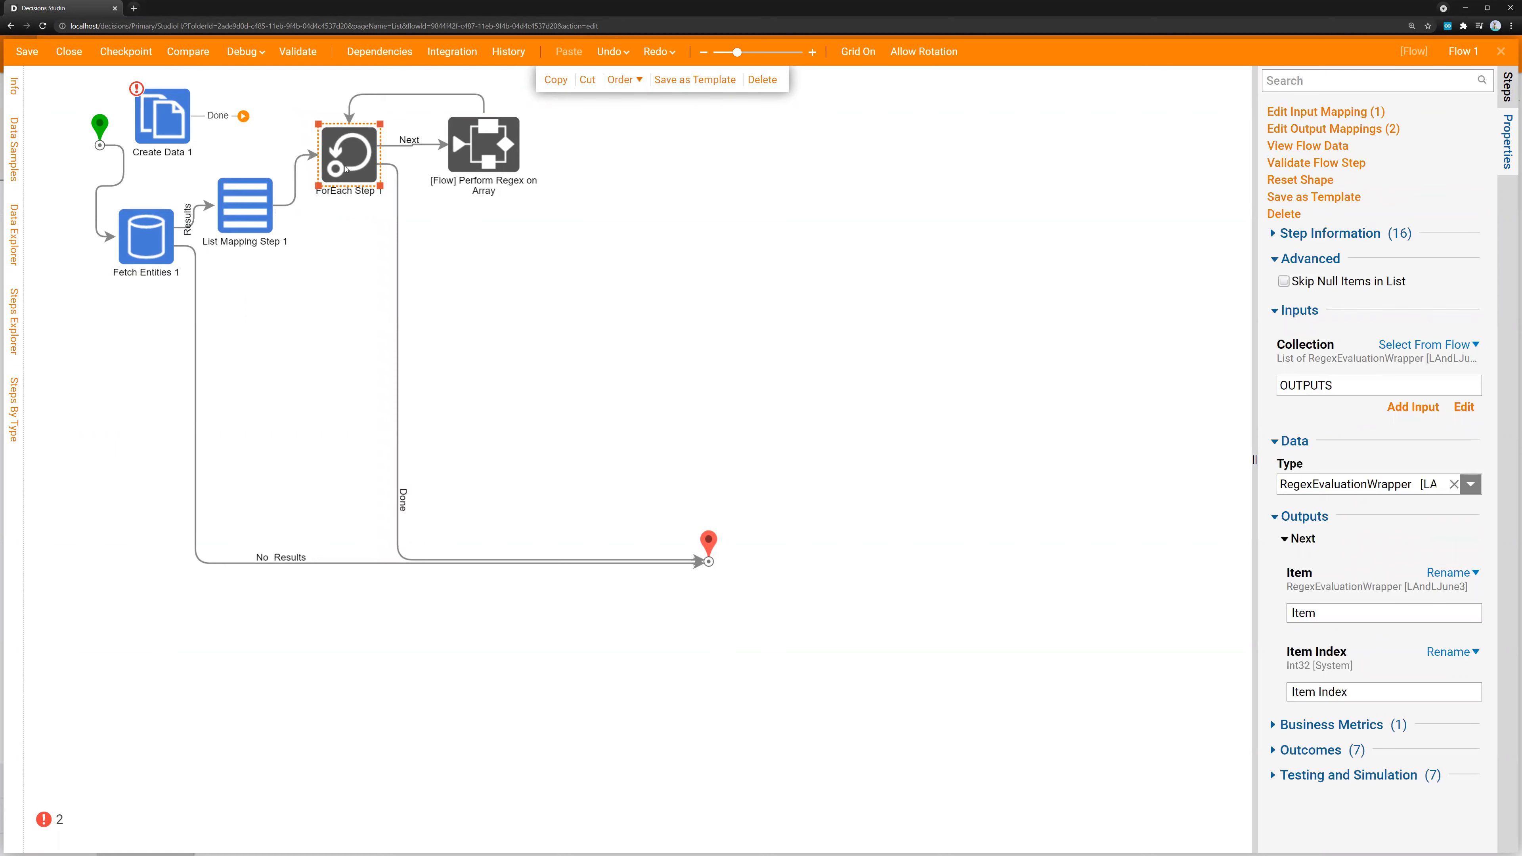
drag(490, 157, 497, 159)
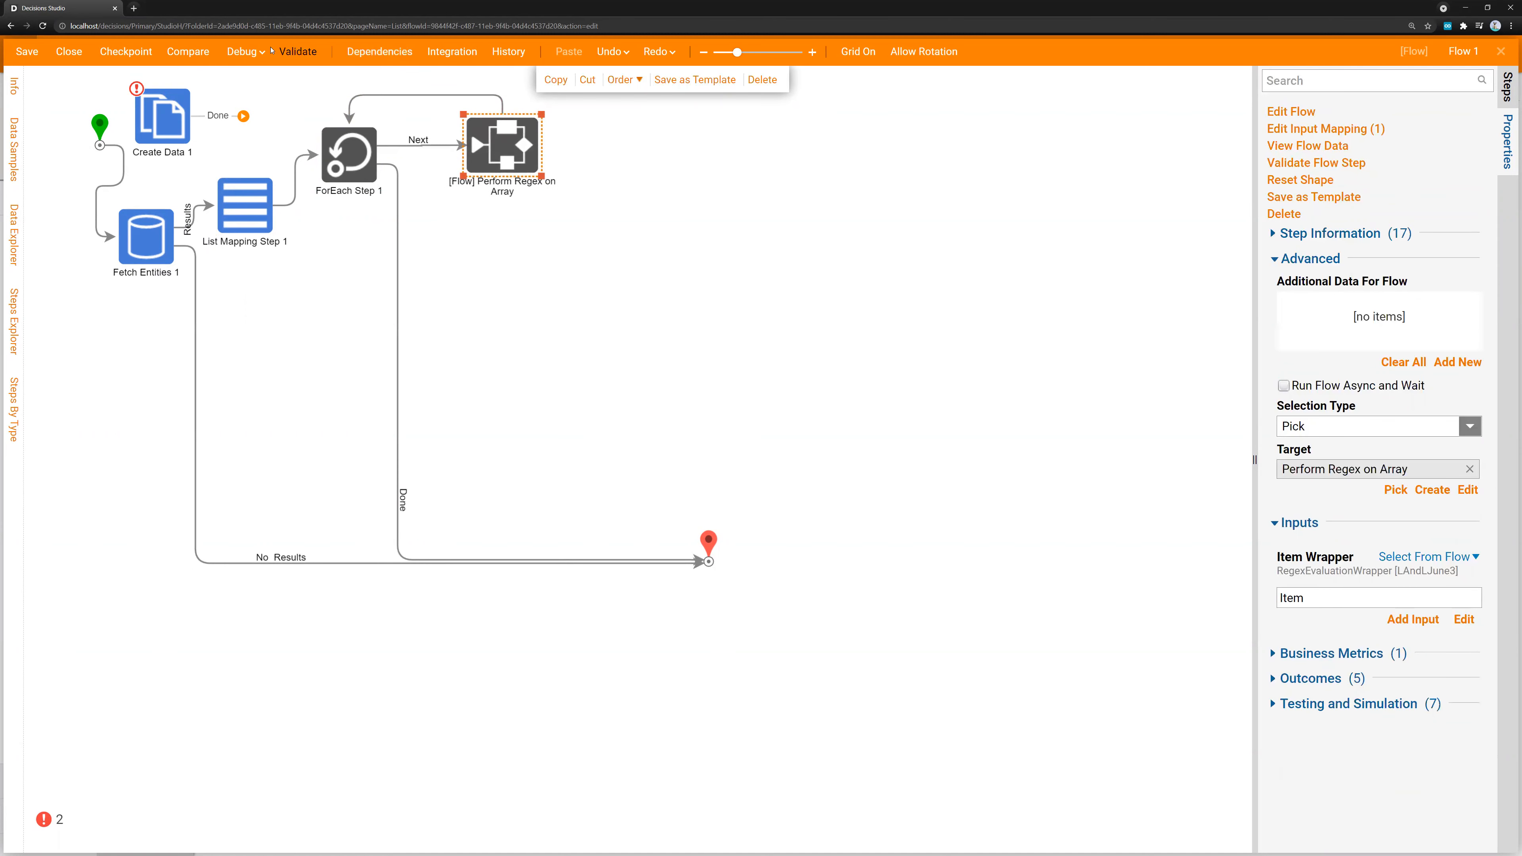
Run a full debug session of Flow 1 and open the first Perform Regex on Array execution
click(242, 52)
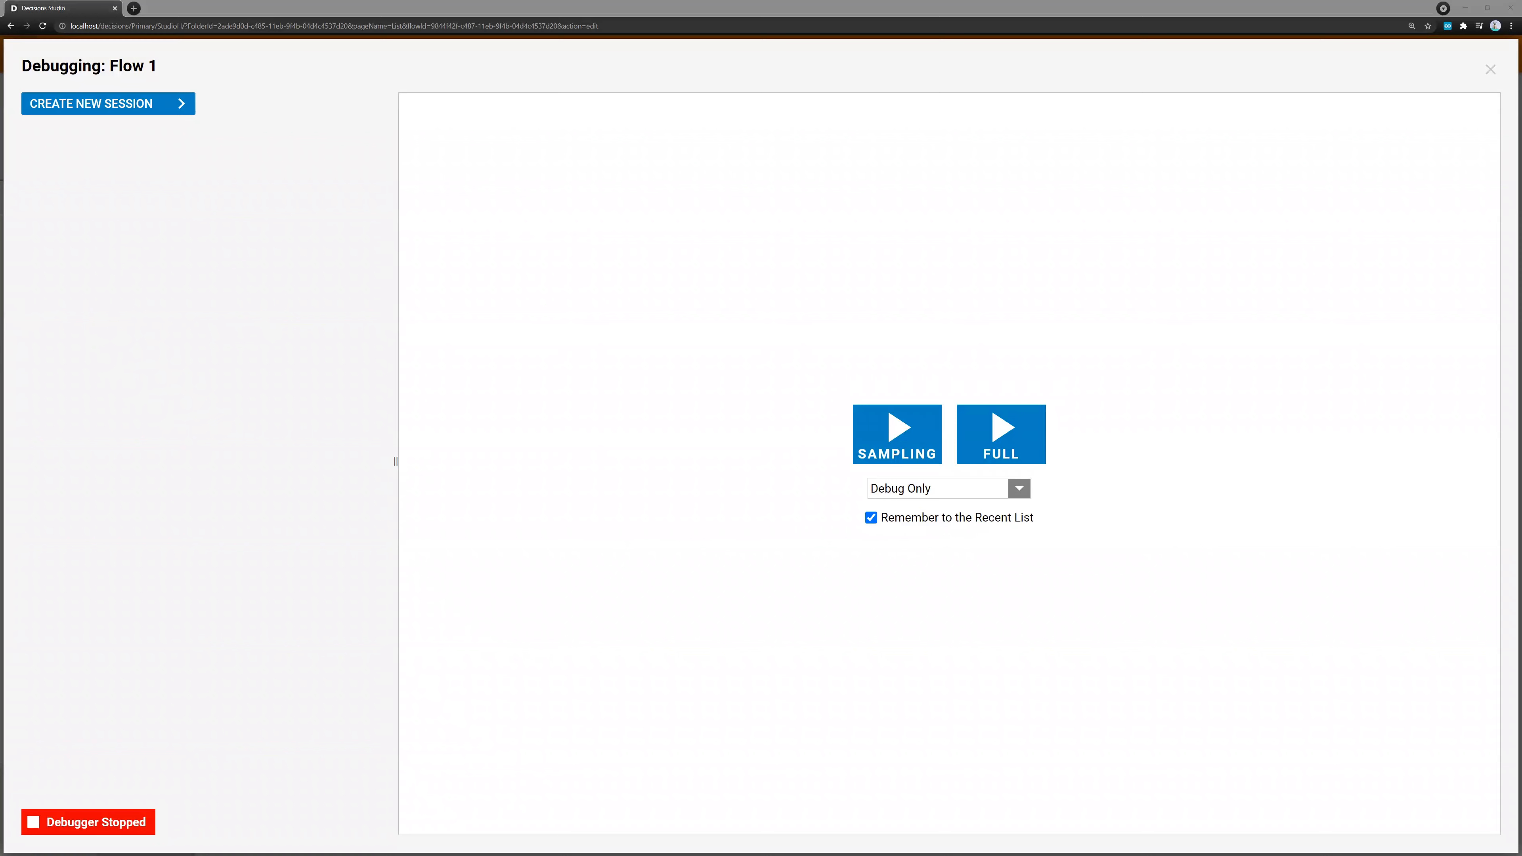
click(1000, 434)
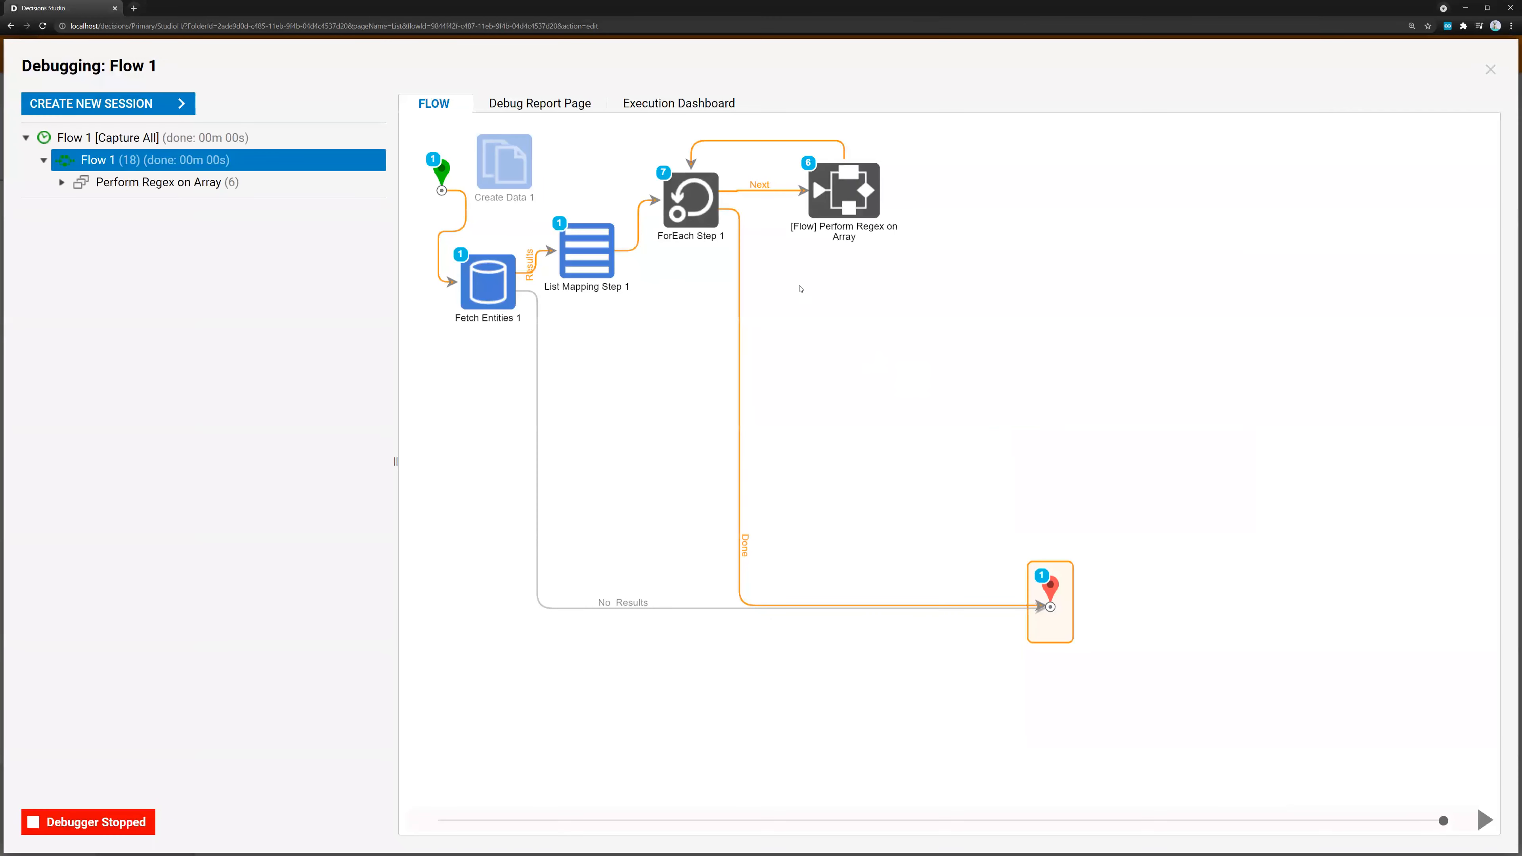
click(63, 182)
click(180, 205)
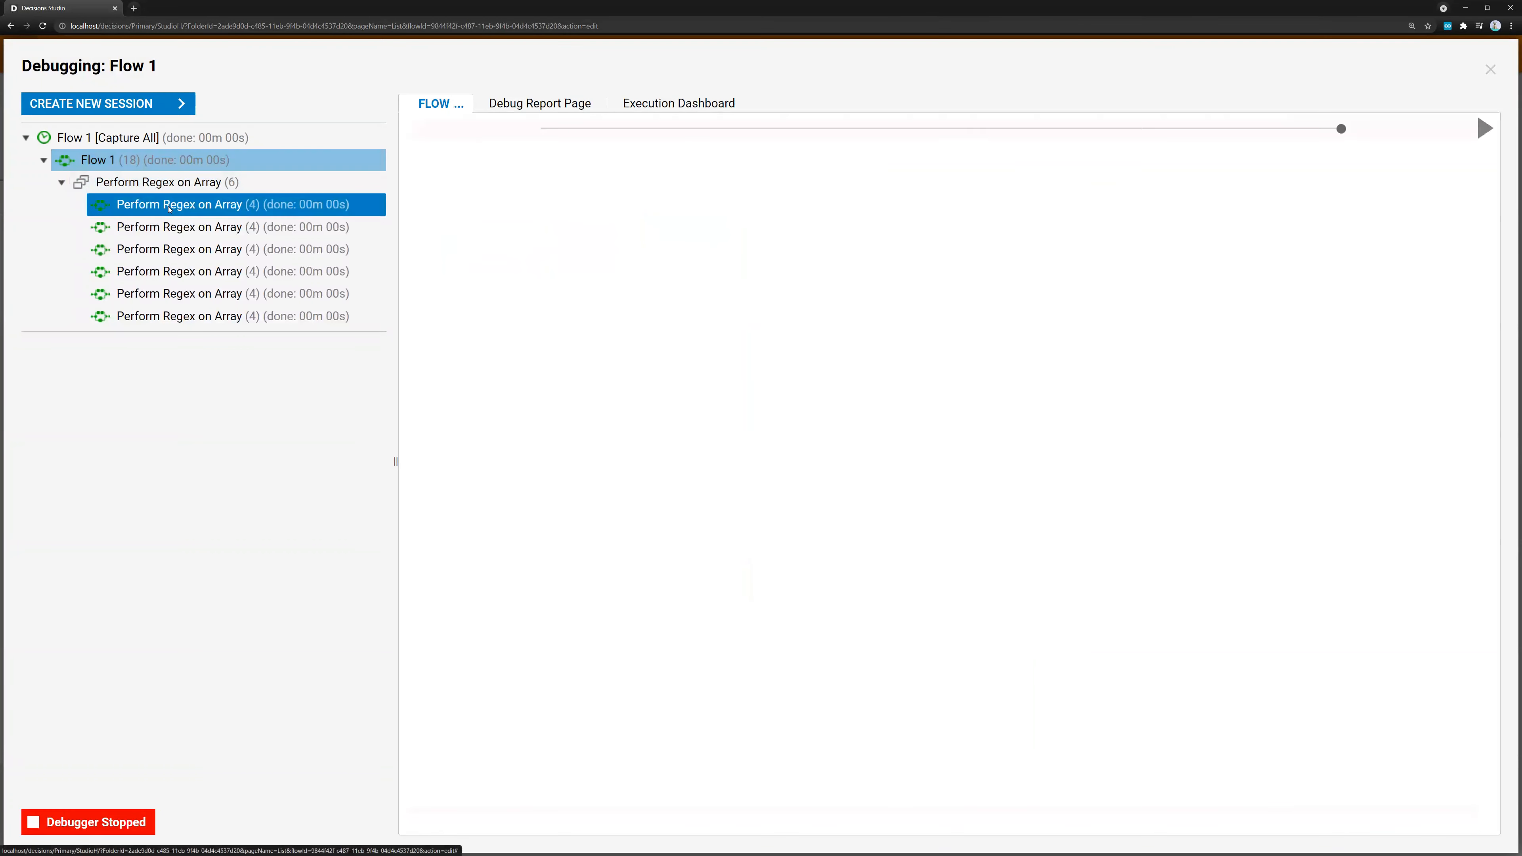
Examine the Regex Match step's input and output data for the first Perform Regex on Array execution
click(787, 350)
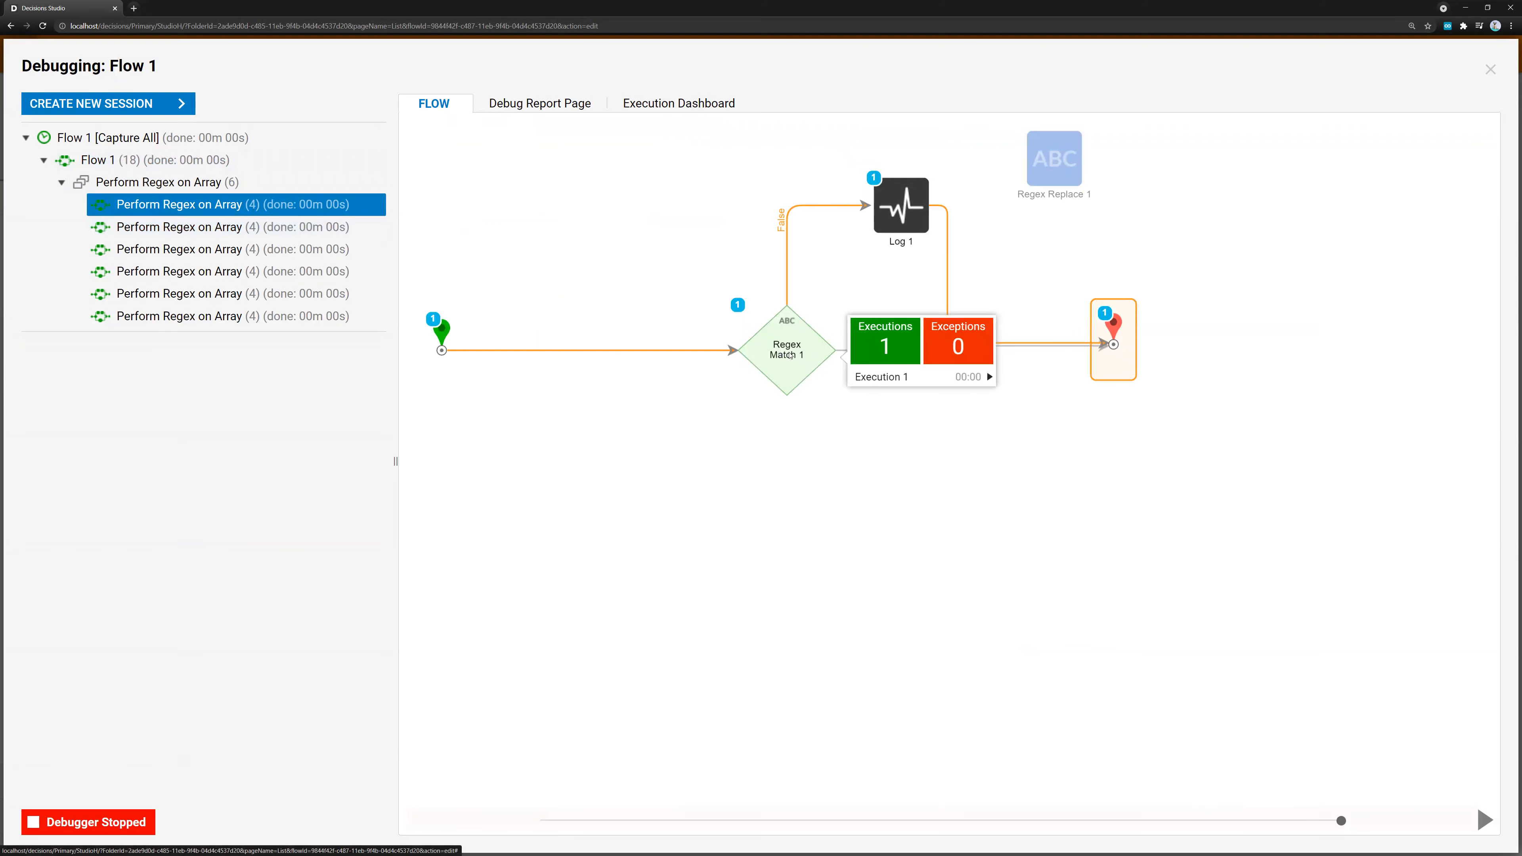
click(985, 378)
click(1054, 387)
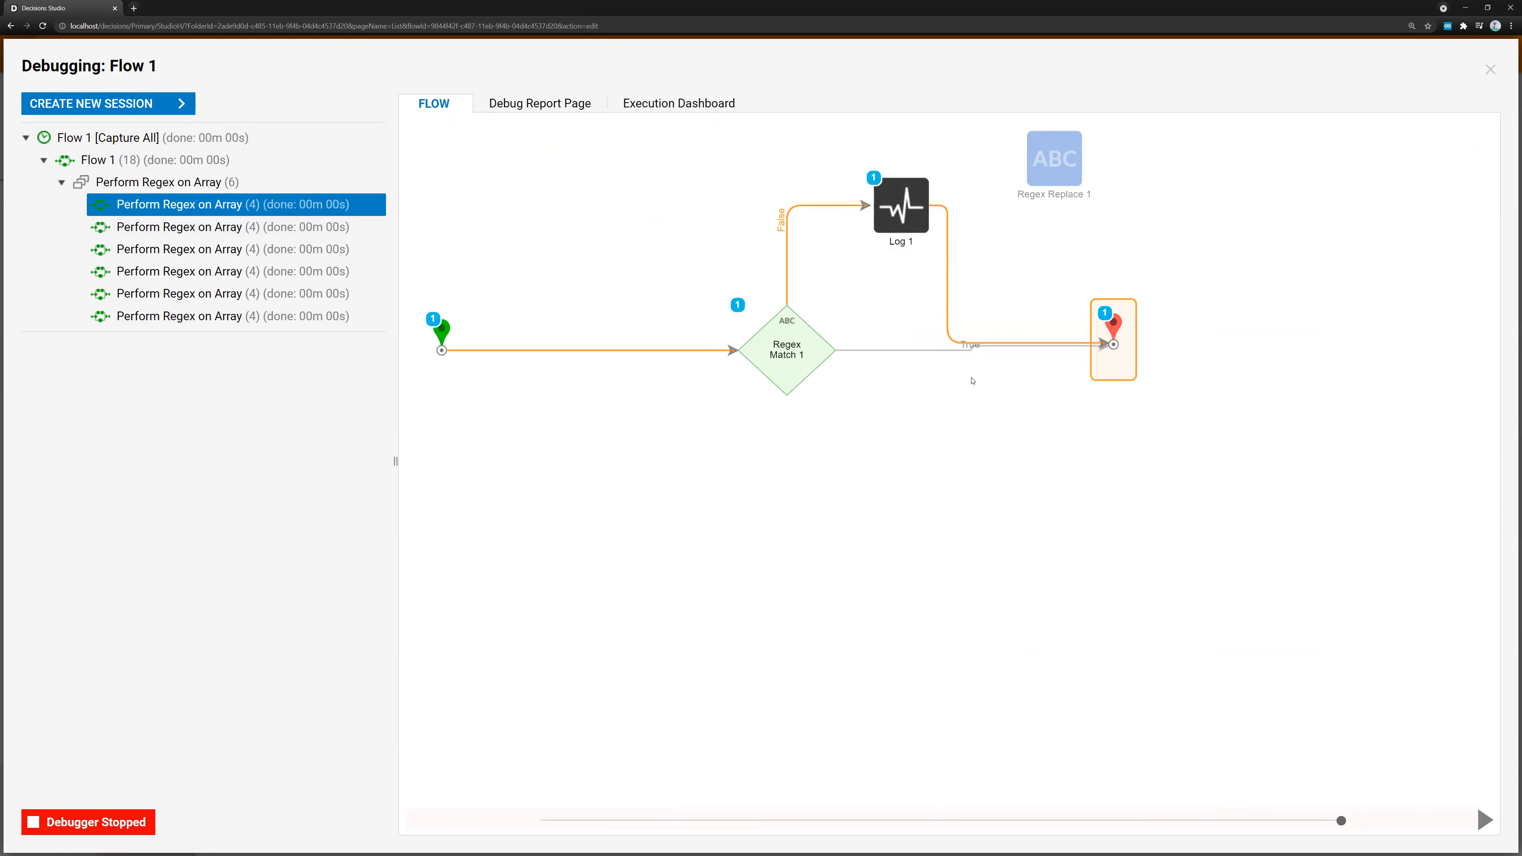
drag(616, 321, 701, 337)
click(923, 253)
Examine the Regex Match step's input and output data for the second Perform Regex on Array execution
key(Down)
click(808, 349)
click(985, 376)
click(1028, 387)
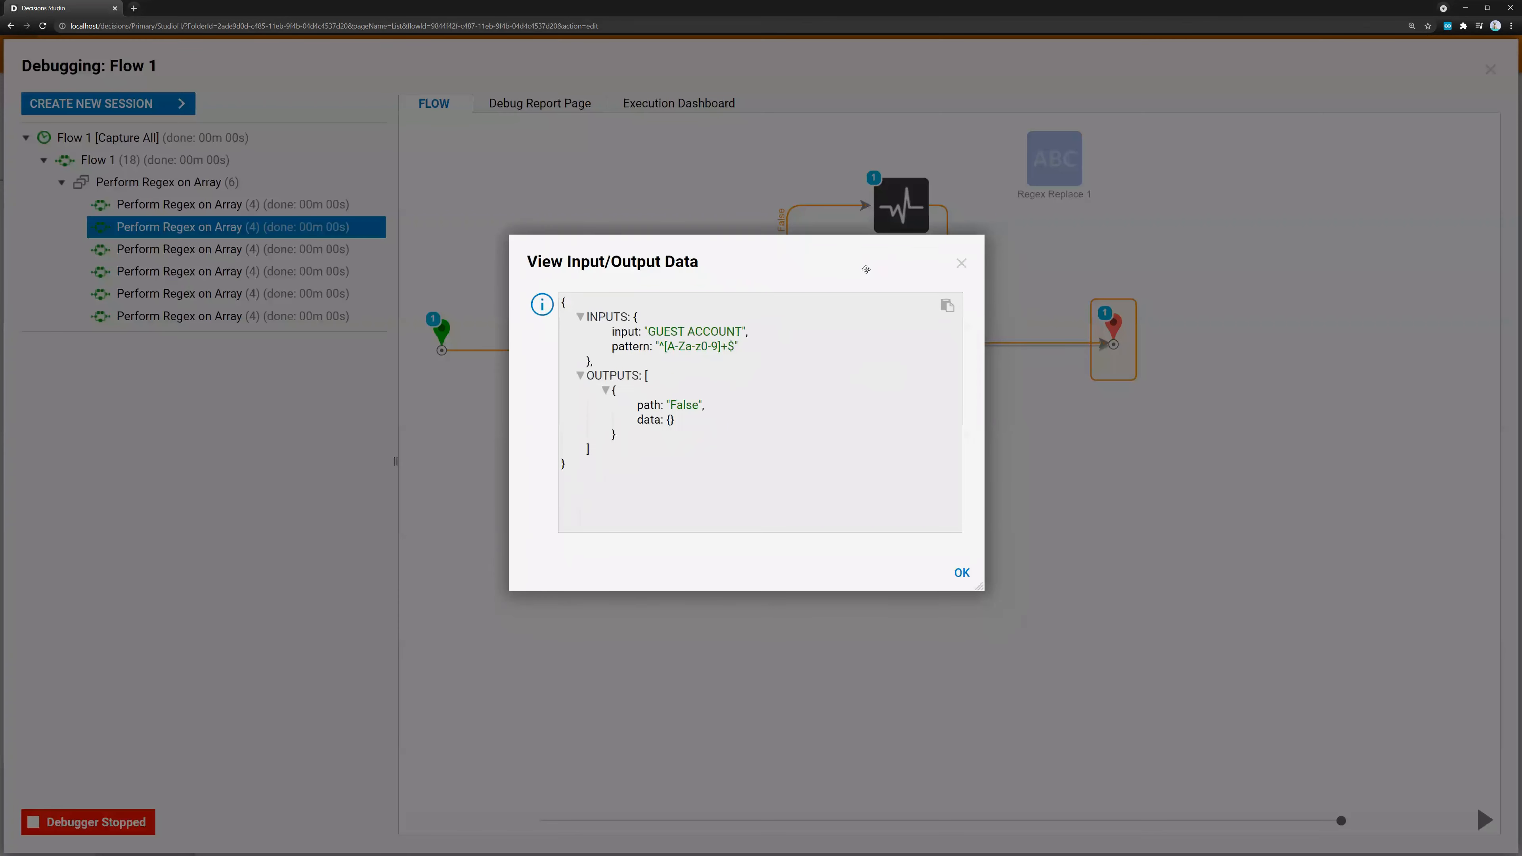
click(965, 264)
Open the Regex Match step's input and output data for the third Perform Regex on Array execution
key(Down)
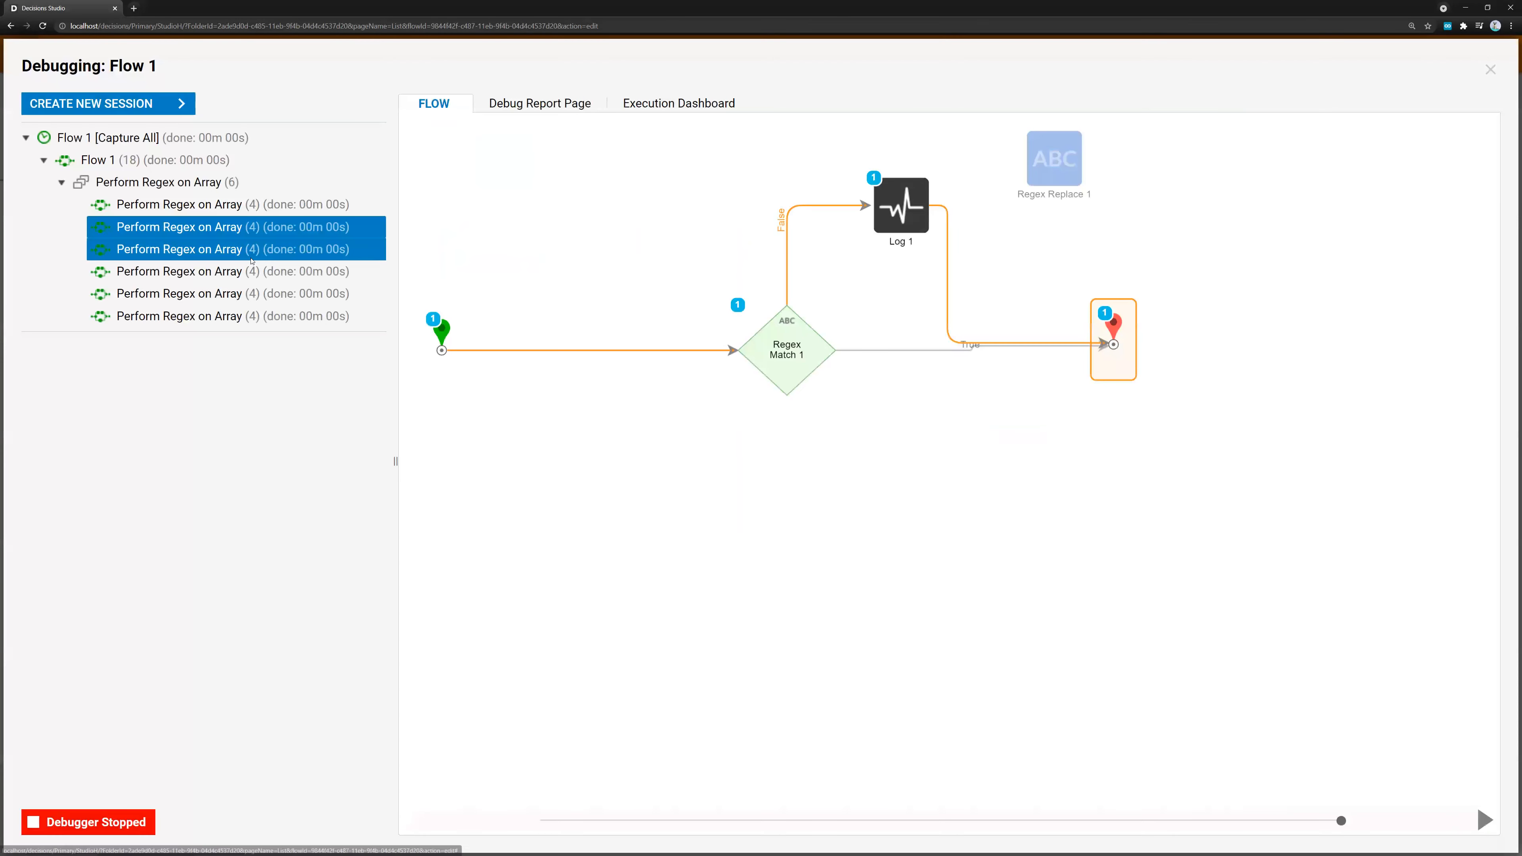
click(830, 352)
click(988, 376)
click(1034, 387)
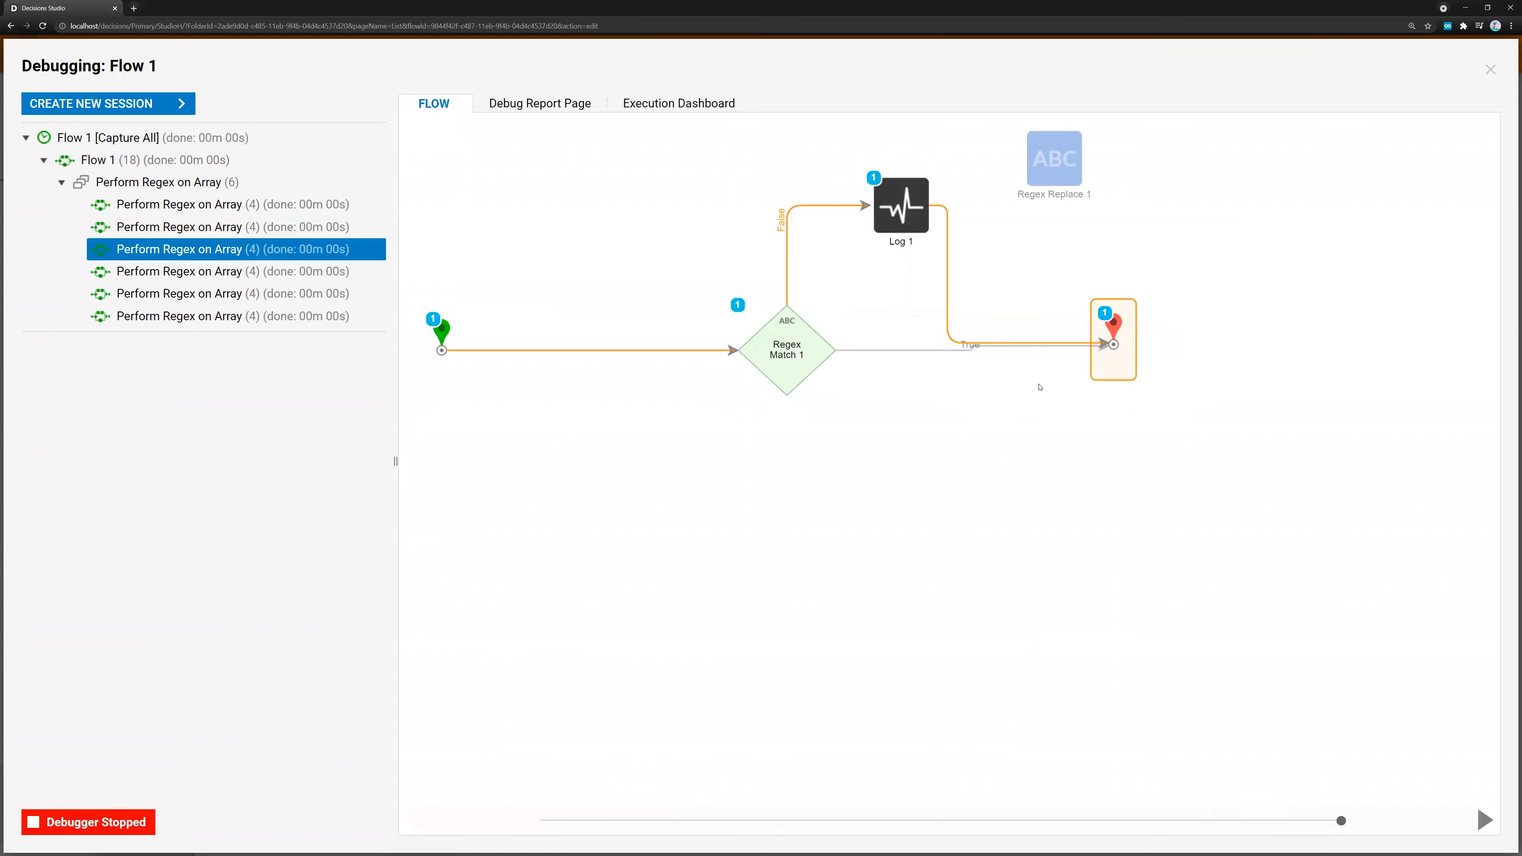